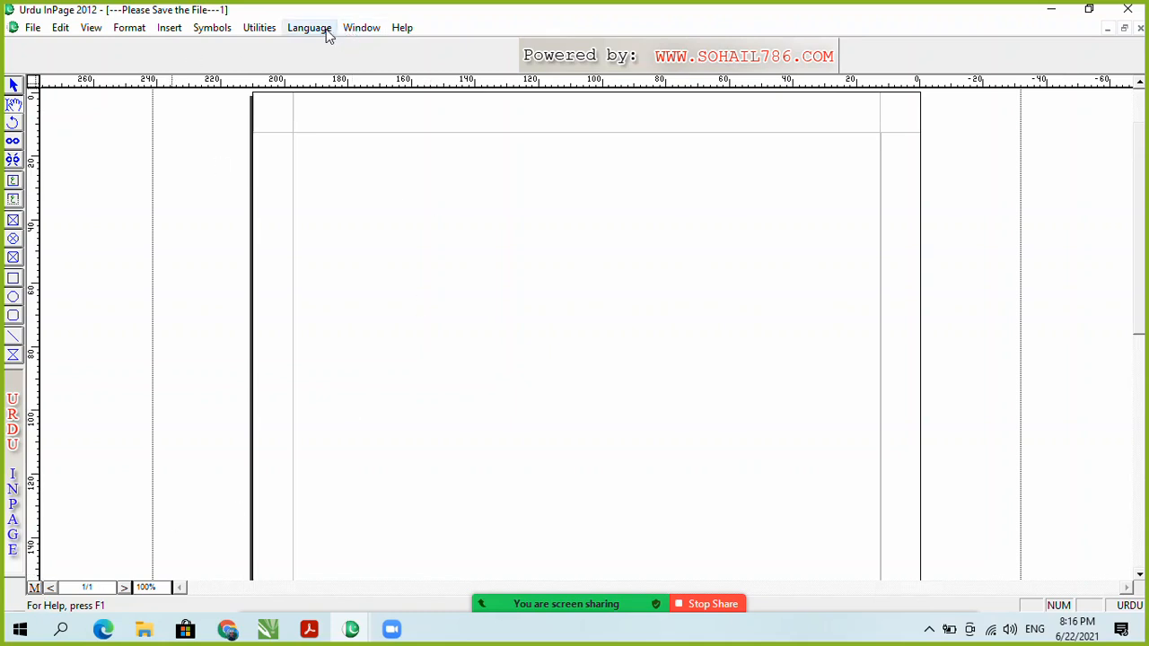
Step: Open the recent gazal.inp document at 50% zoom on its first page
click(359, 30)
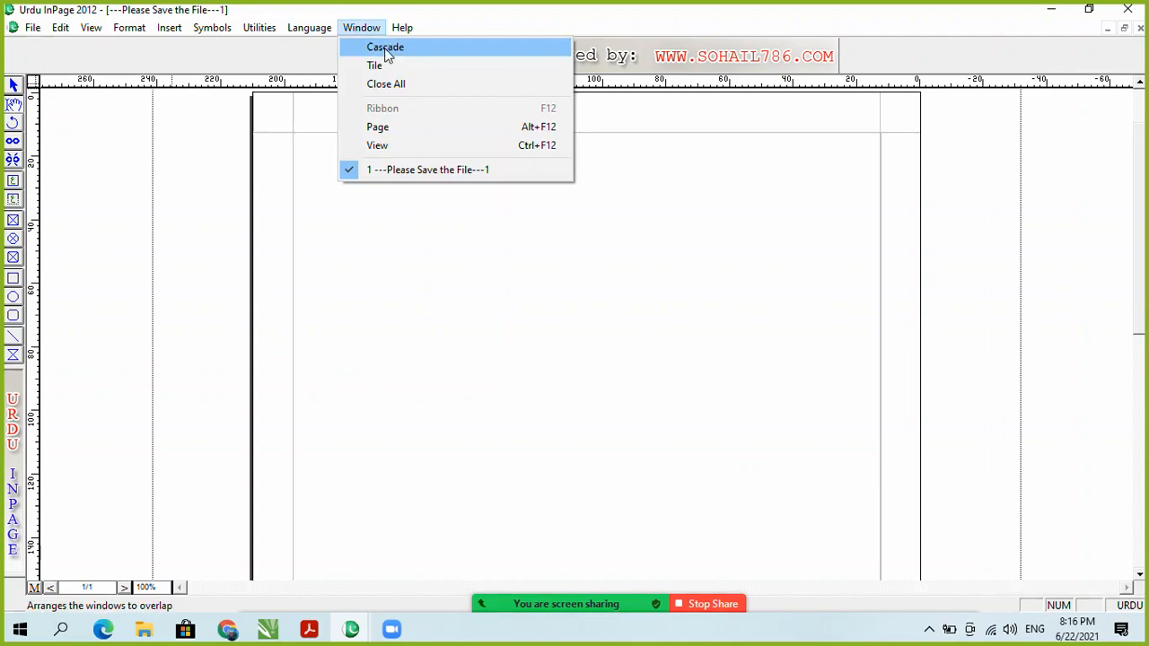
mouse_move(32, 28)
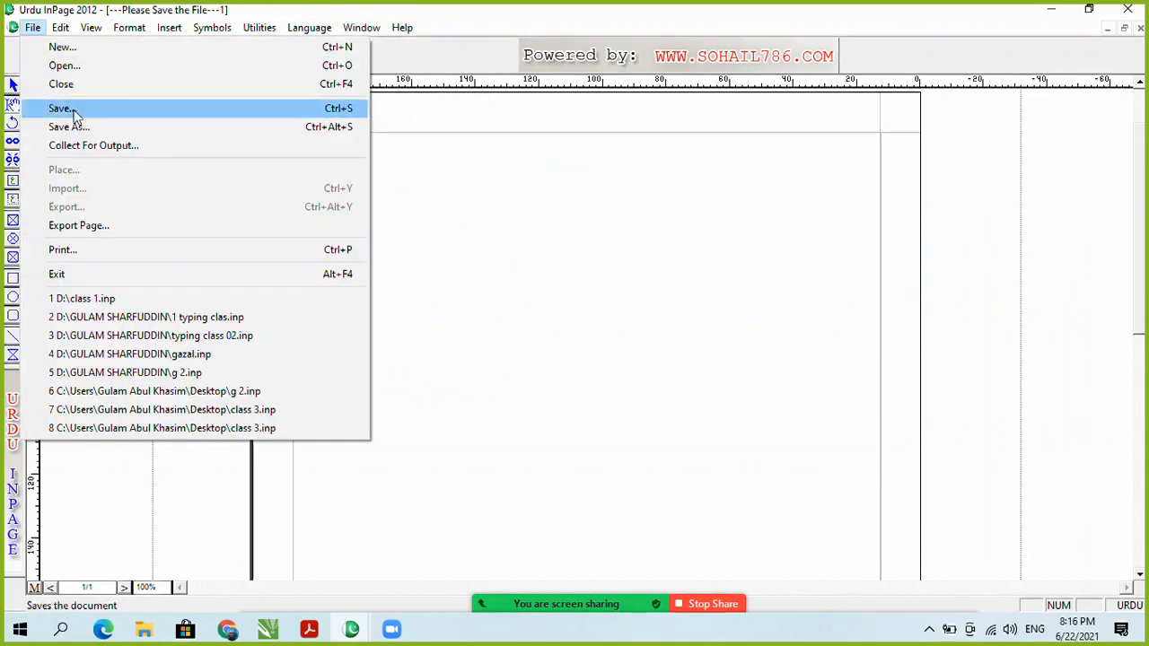
click(174, 353)
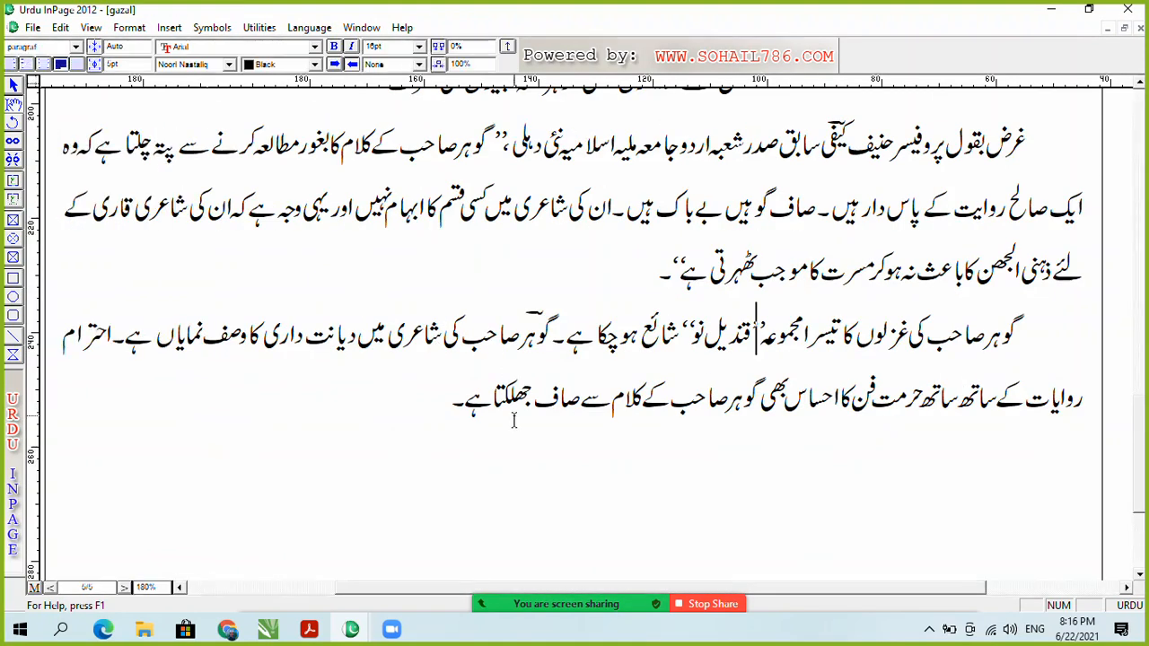
key(ctrl+5)
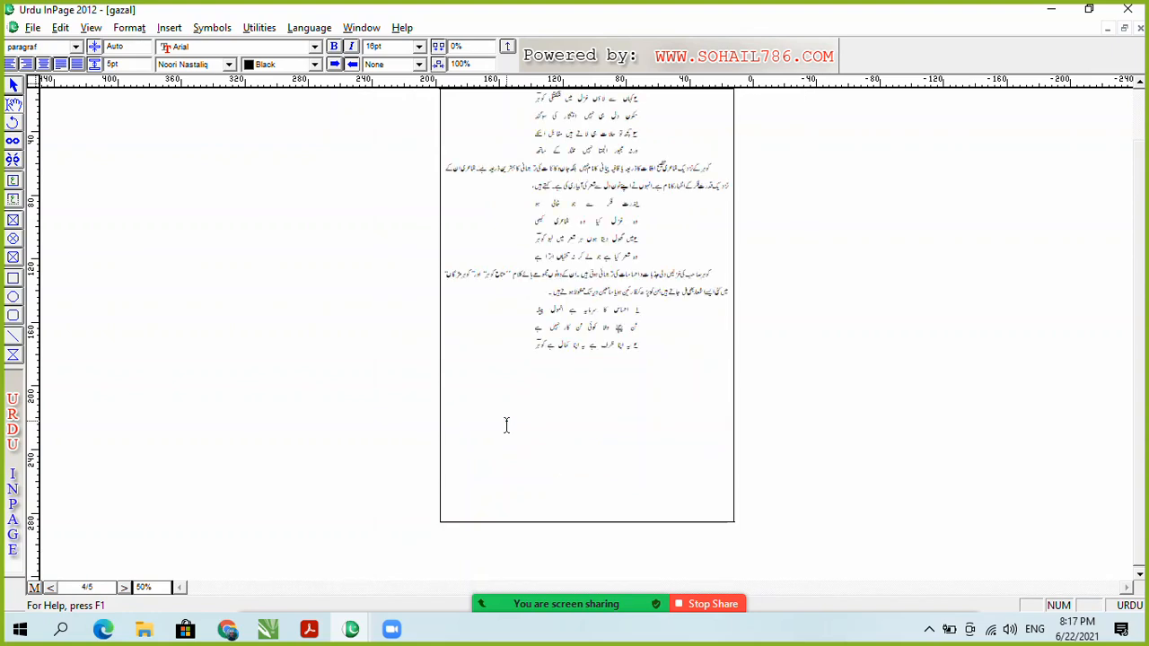
key(Page_Up)
key(Page_Up)
key(Page_Up)
key(Page_Up)
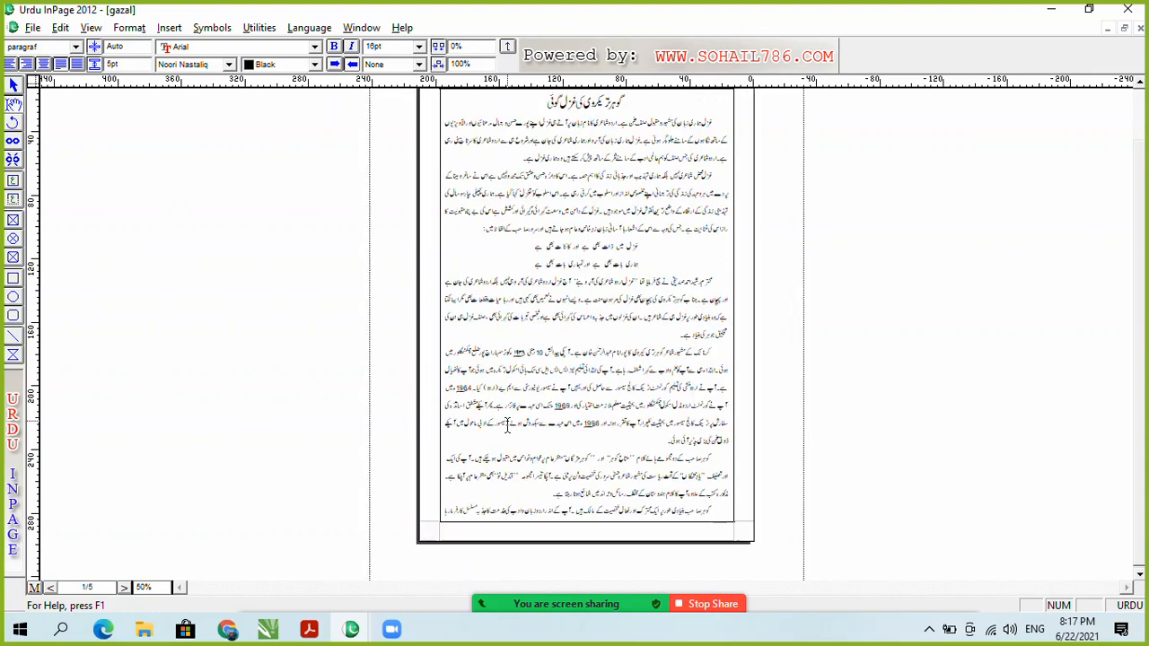
Step: Select the title through the fourth paragraph, then return to the blank unsaved document
drag(632, 103, 548, 491)
click(361, 27)
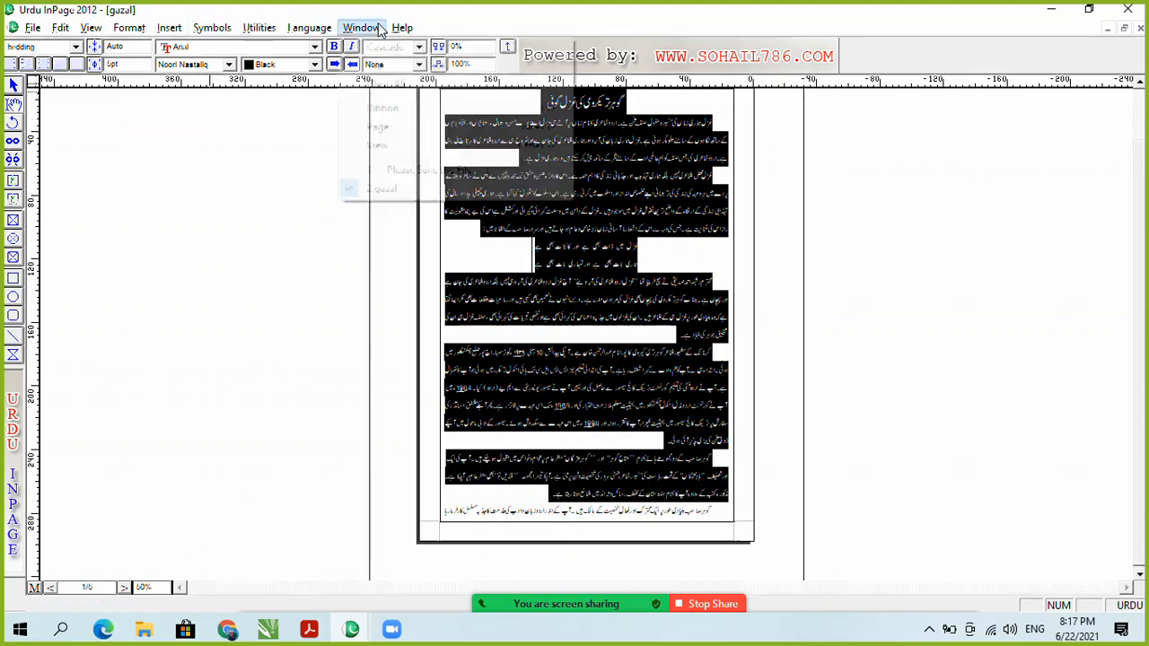
click(423, 169)
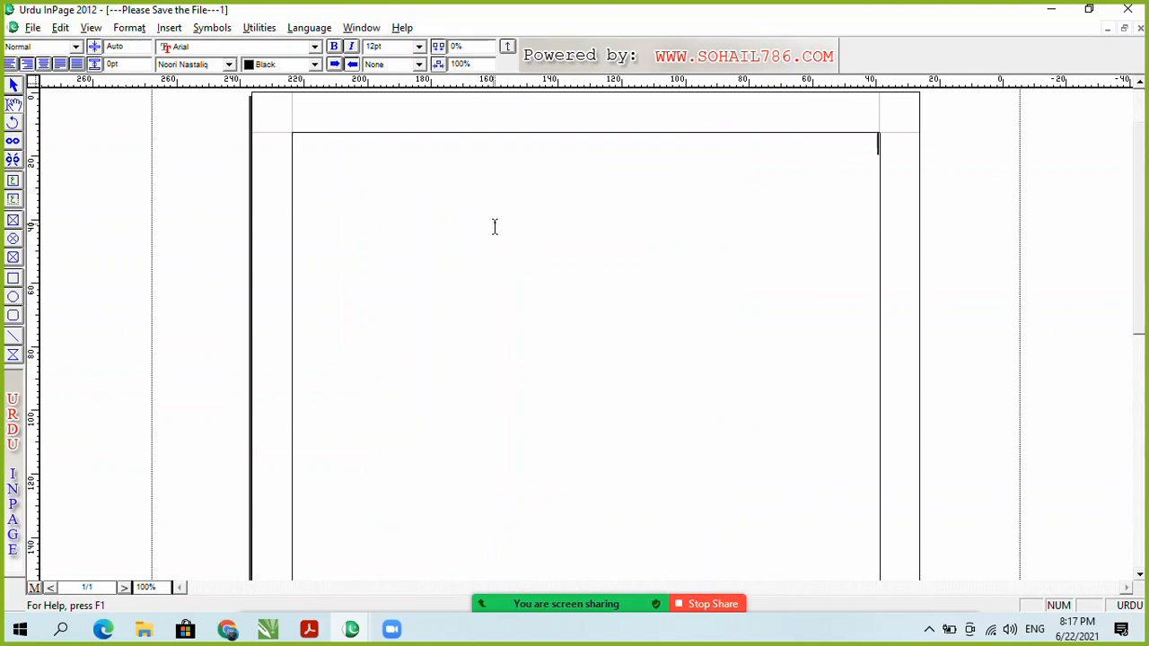
Step: Paste the copied gazal title and paragraphs into the frame and scroll back to the top
key(ctrl+v)
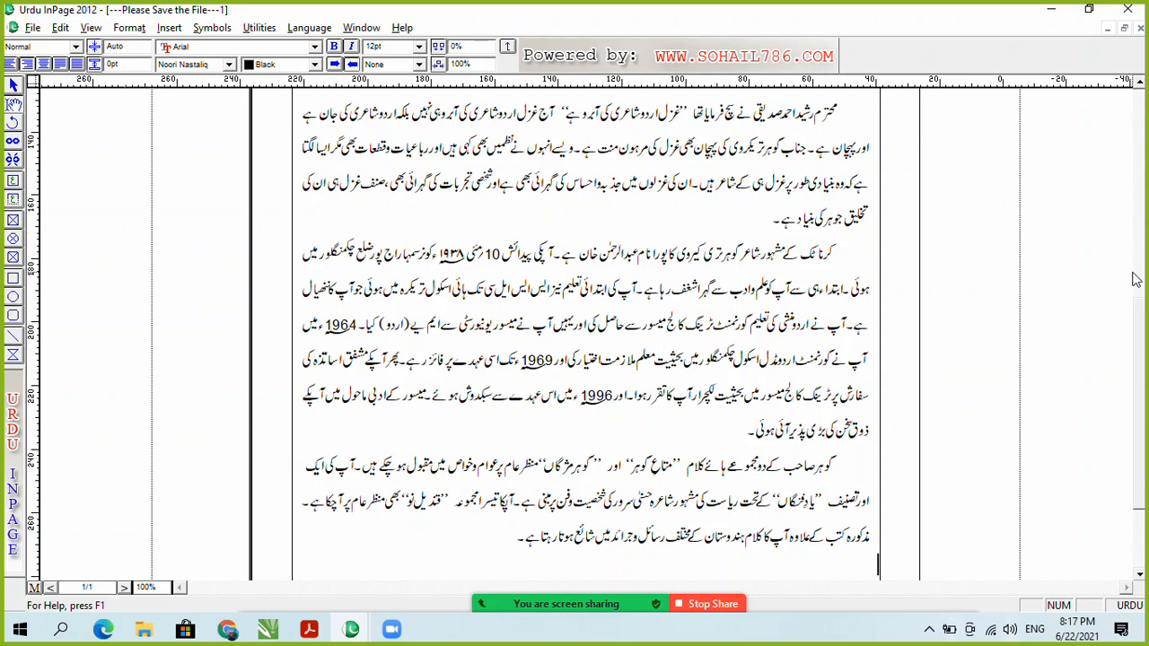
click(581, 222)
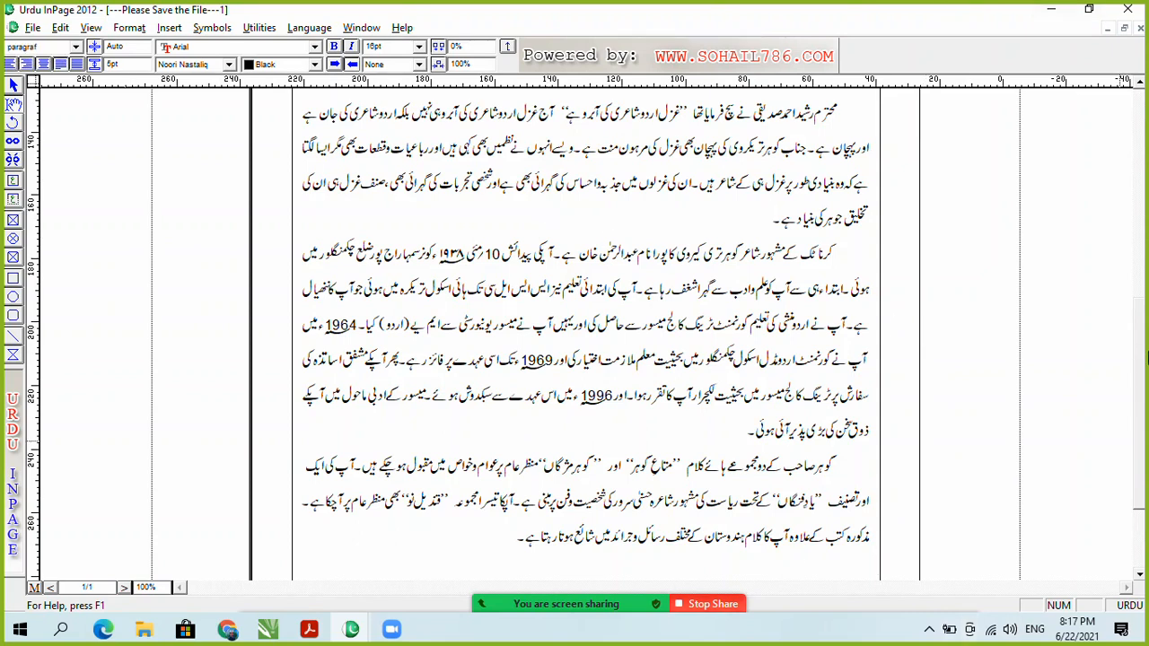
scroll(922, 273, up, 5)
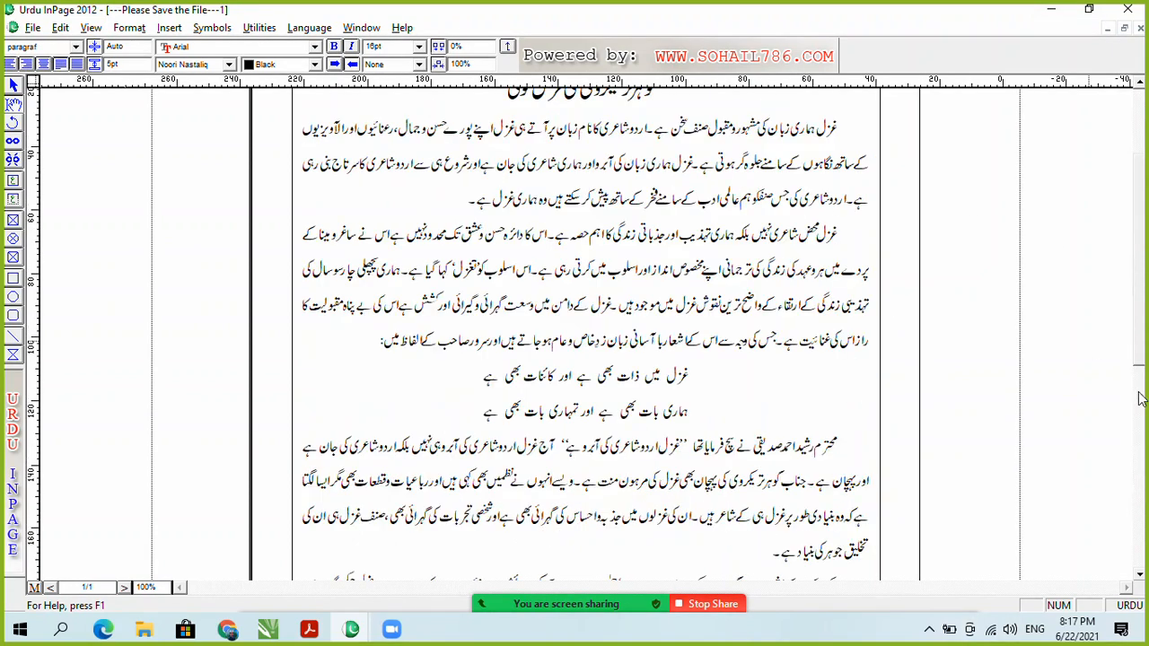
scroll(733, 231, up, 2)
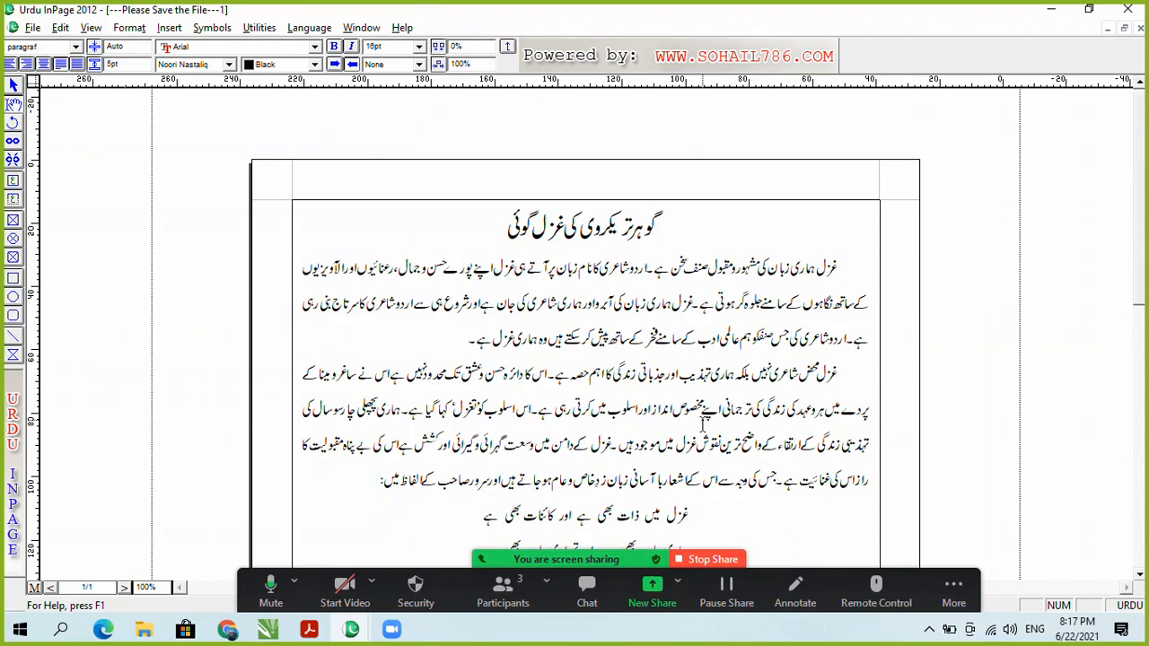
click(310, 630)
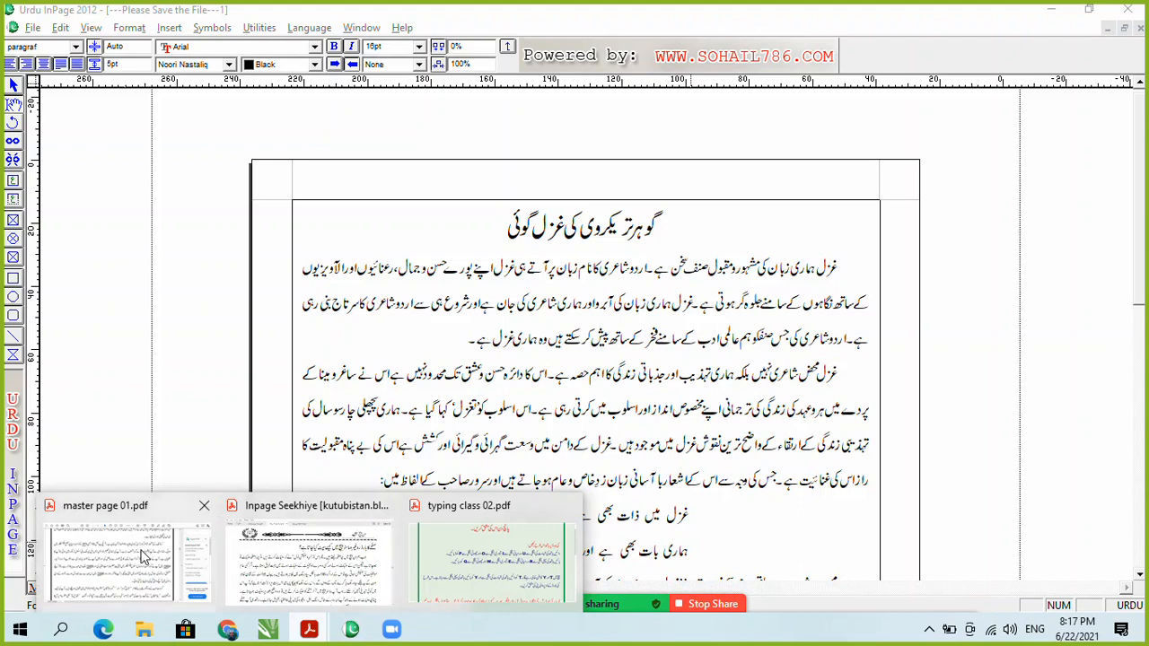
click(143, 549)
scroll(706, 381, up, 10)
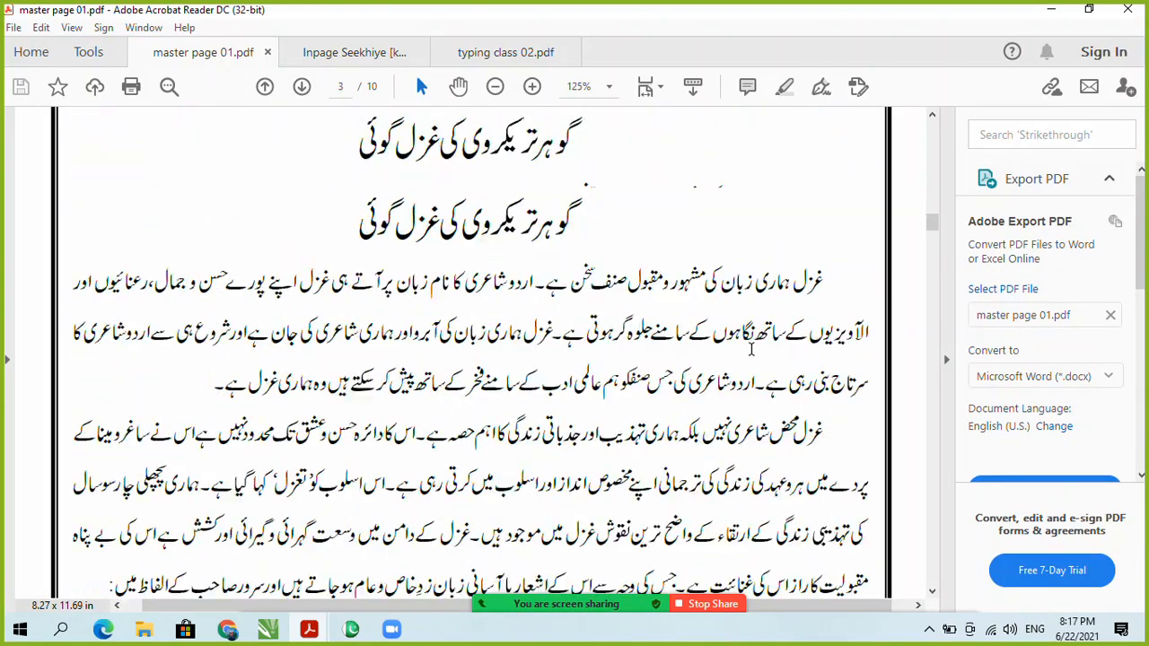
scroll(706, 373, up, 15)
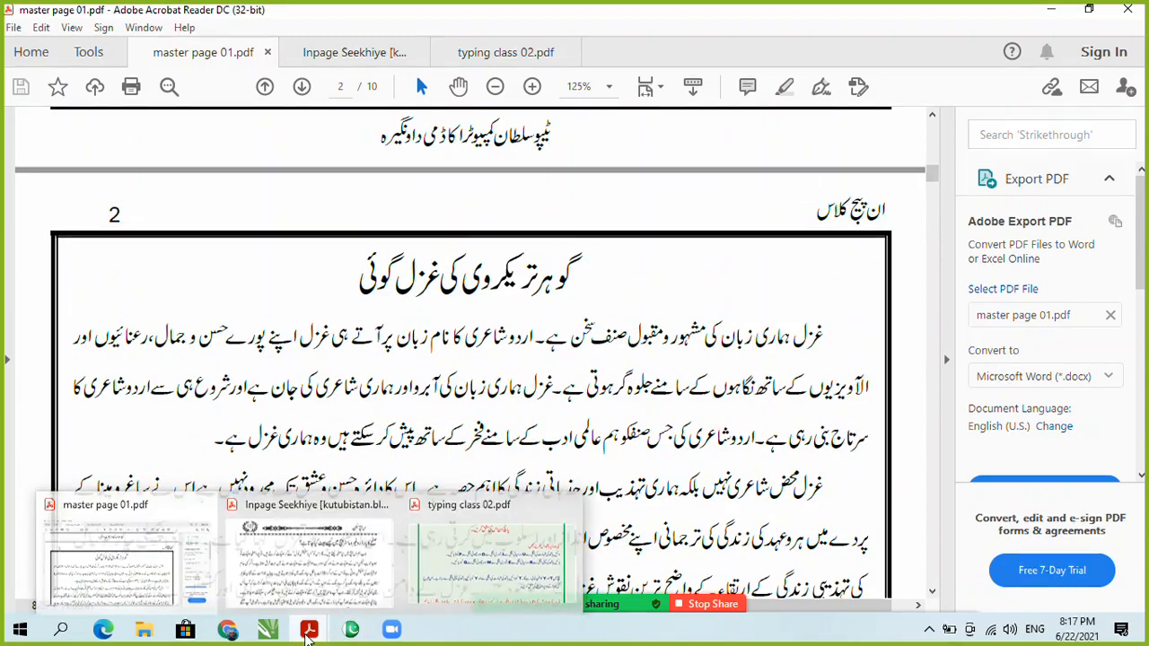
mouse_move(351, 628)
click(259, 566)
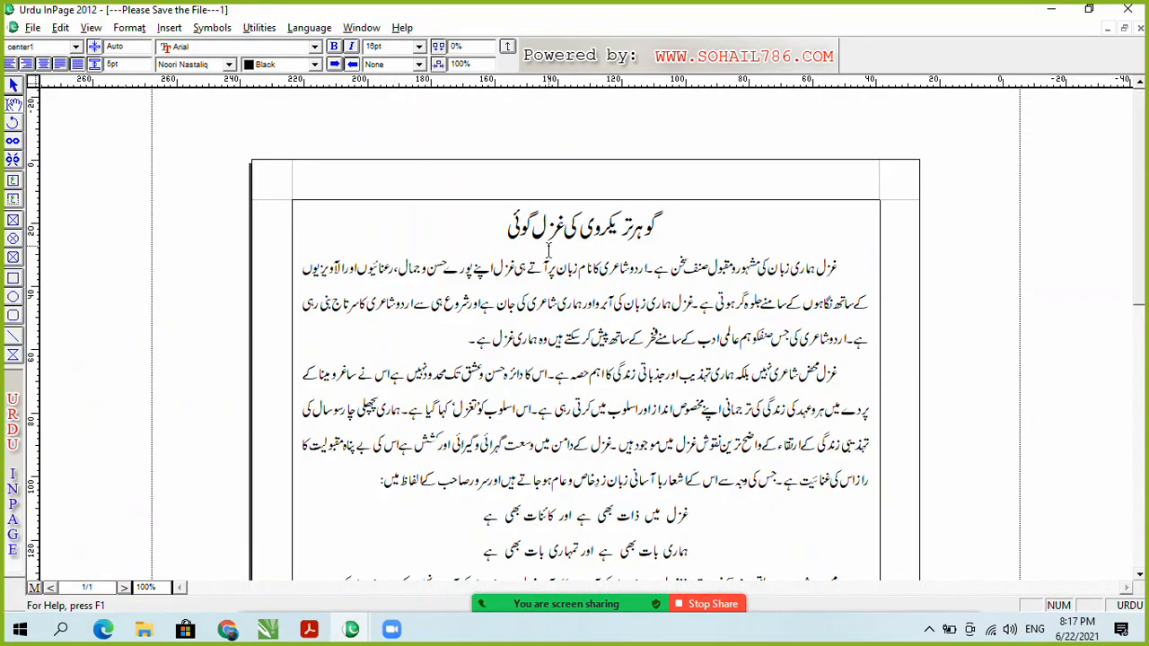
Step: Switch to the empty master page and scroll to its top
scroll(1144, 240, down, 2)
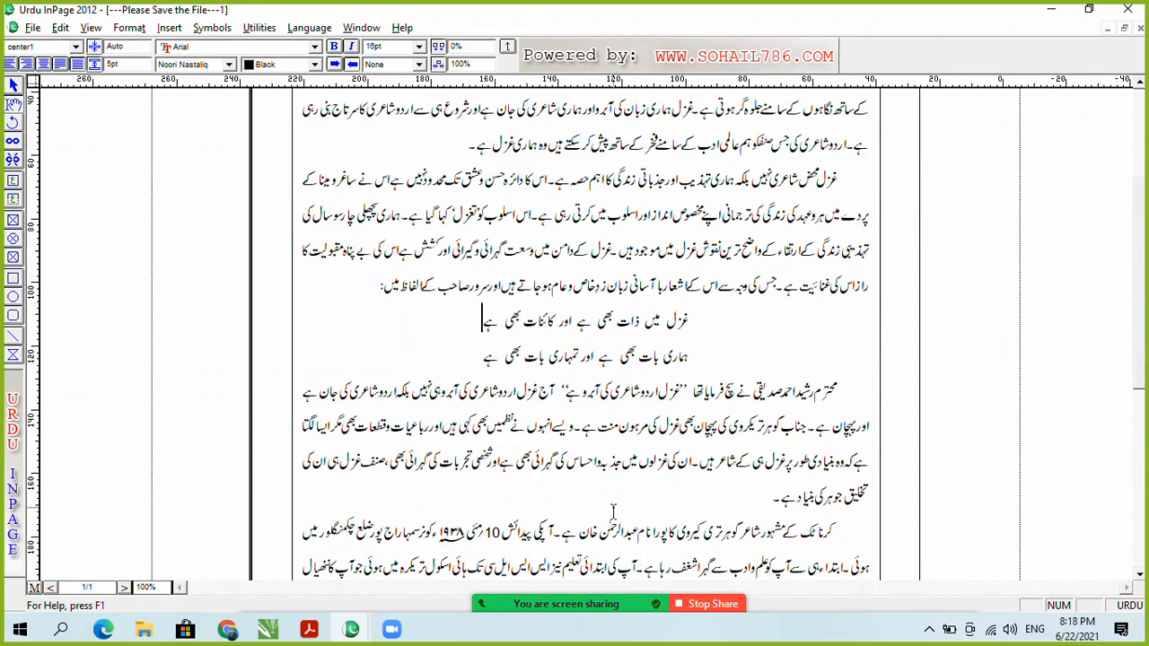
key(ctrl+z)
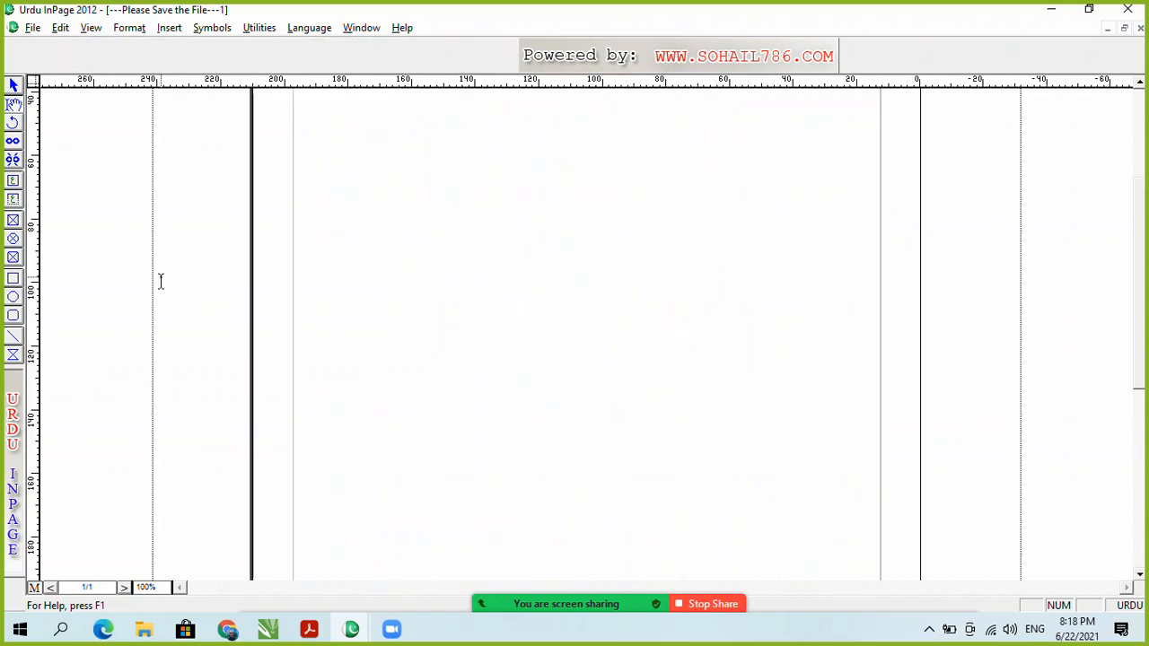
drag(1144, 361, 1136, 278)
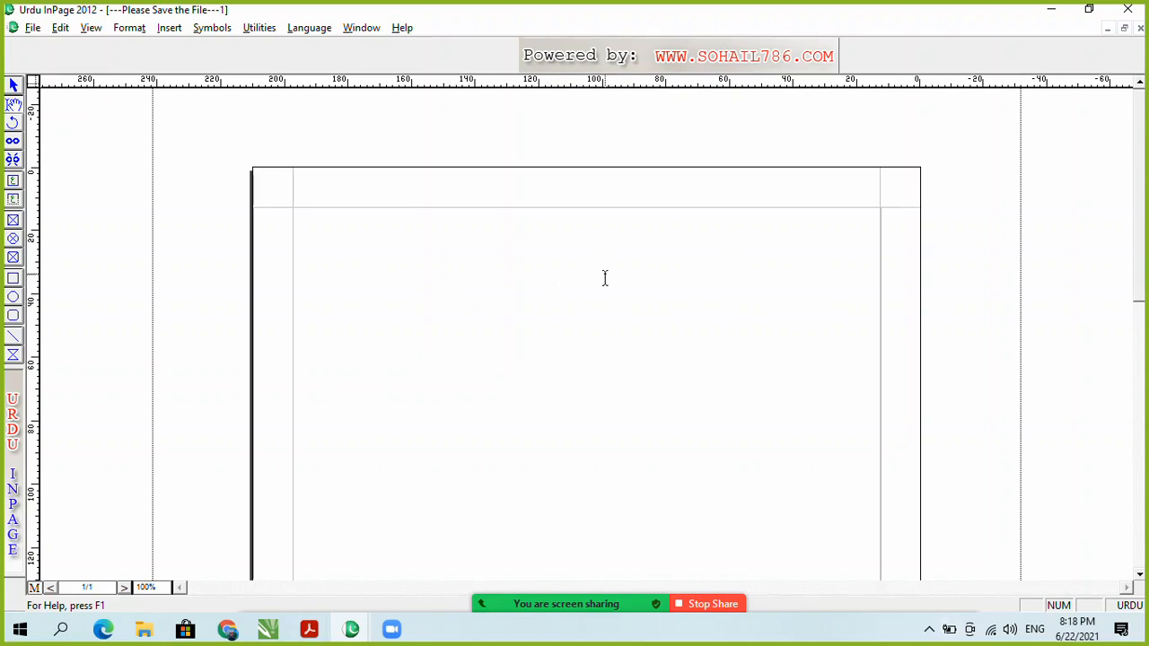
Step: Return to the document page and start a new line after the article text
click(36, 589)
drag(688, 235, 499, 452)
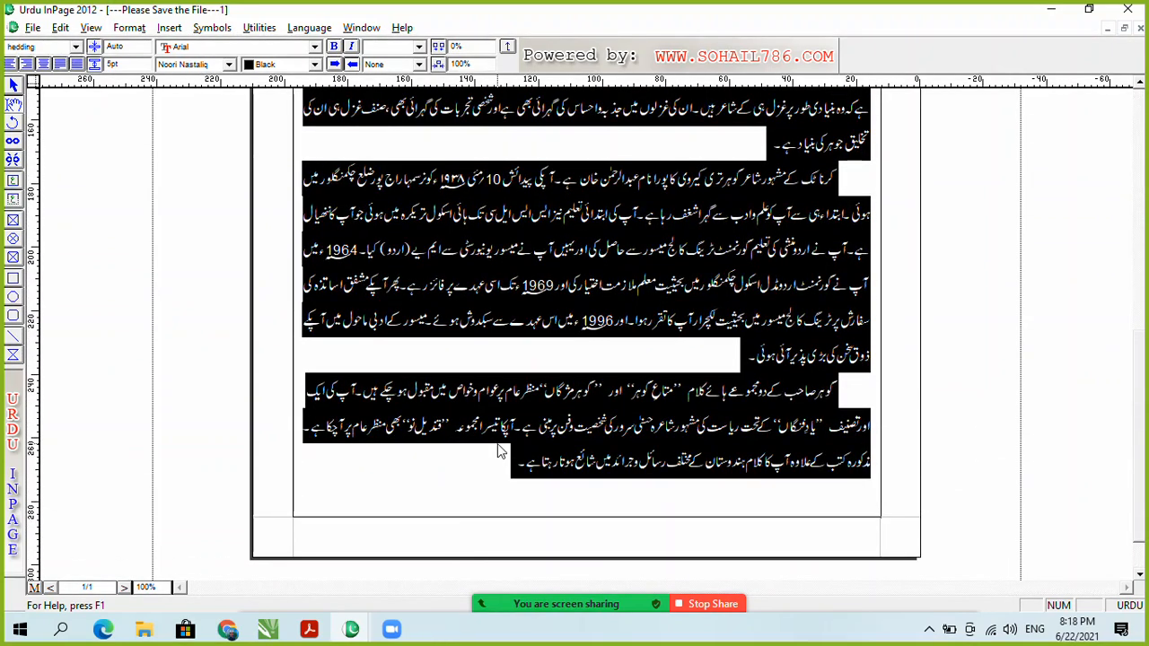
click(471, 467)
key(Return)
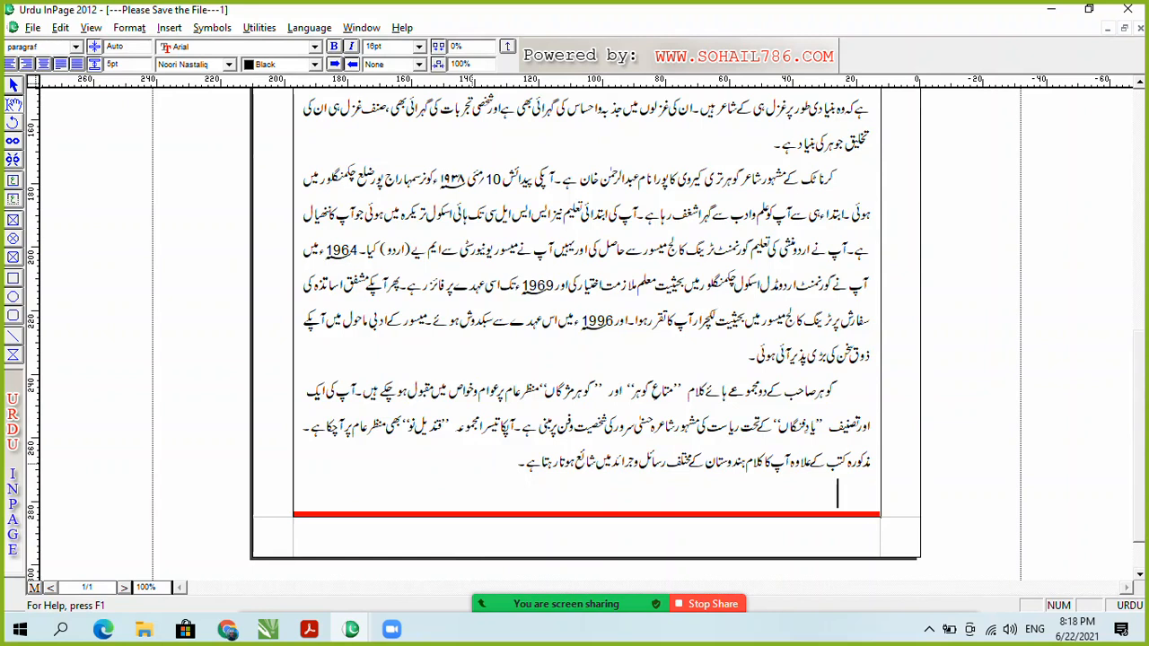
Step: Paste repeated copies of the article until it fills five pages, then show the master page
key(ctrl+v)
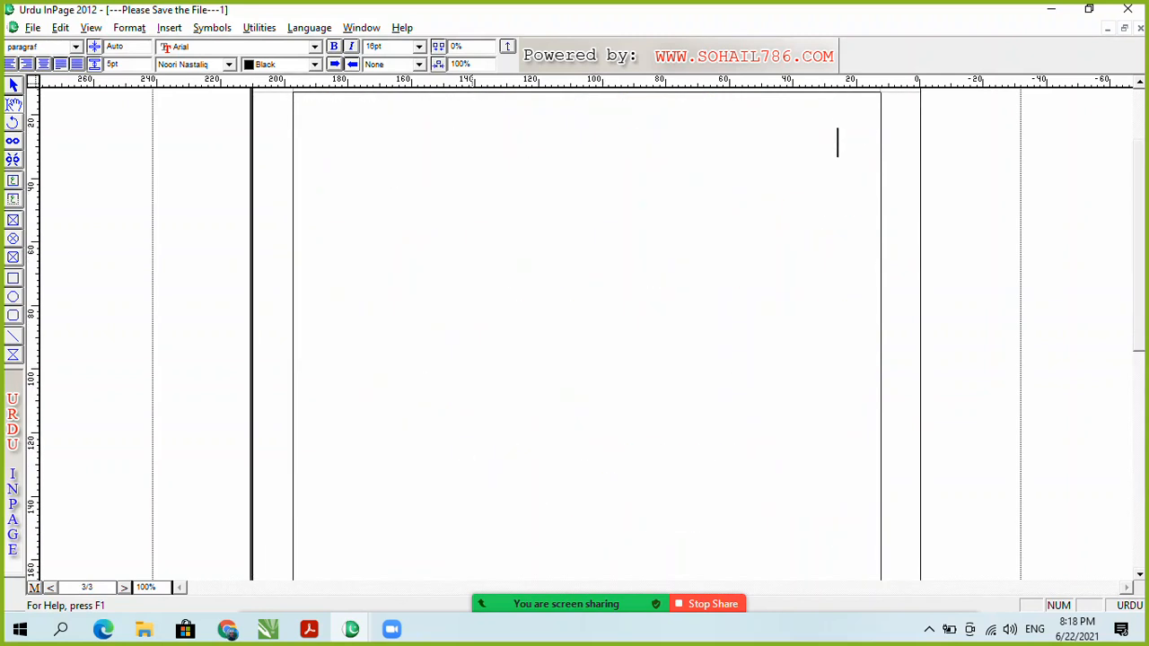
key(ctrl+v)
key(Return)
key(BackSpace)
key(ctrl+v)
key(Return)
key(ctrl+v)
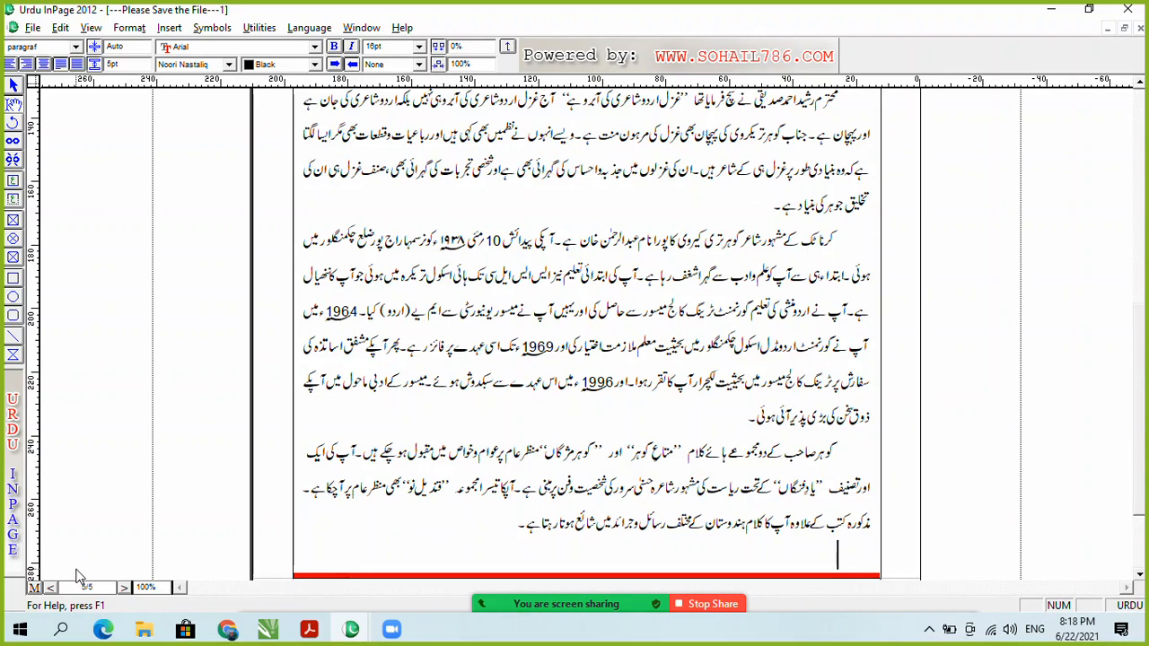
click(34, 588)
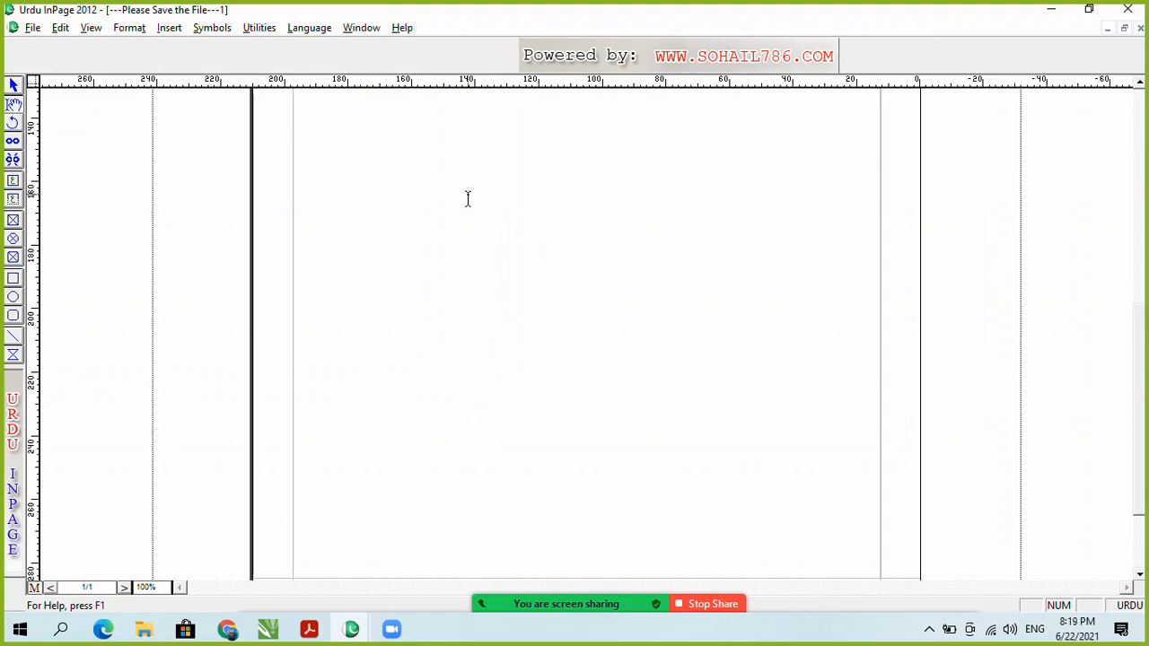
Step: Select the page's empty text frame and zoom until the whole page fits at 44.6%
drag(1137, 400, 1139, 235)
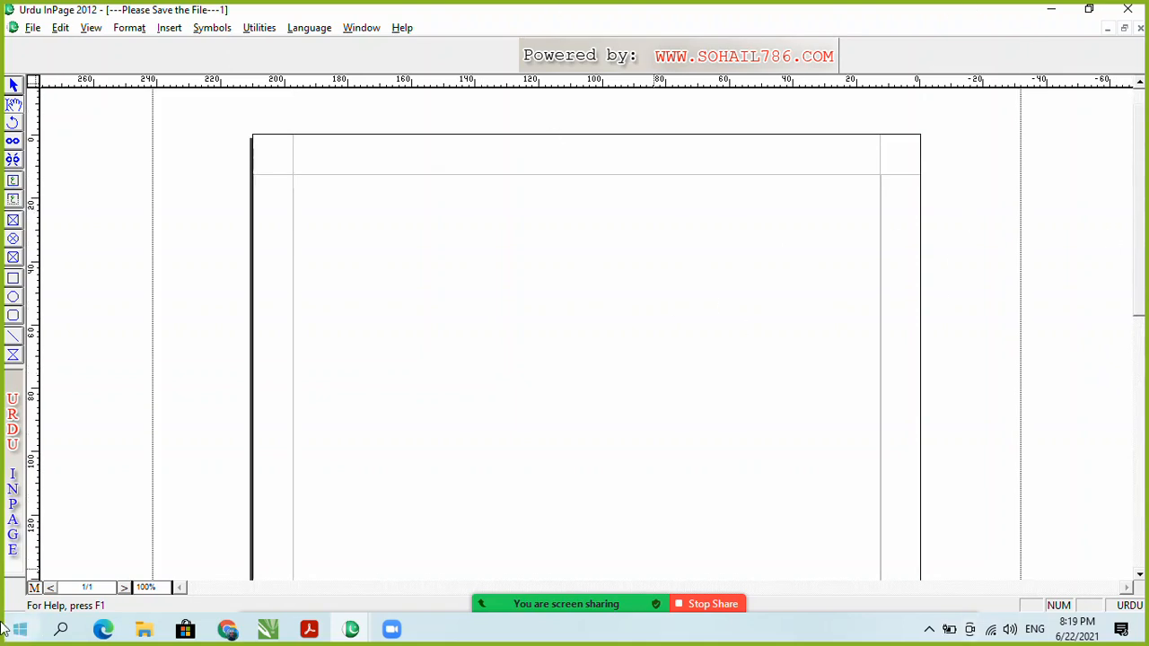
click(13, 85)
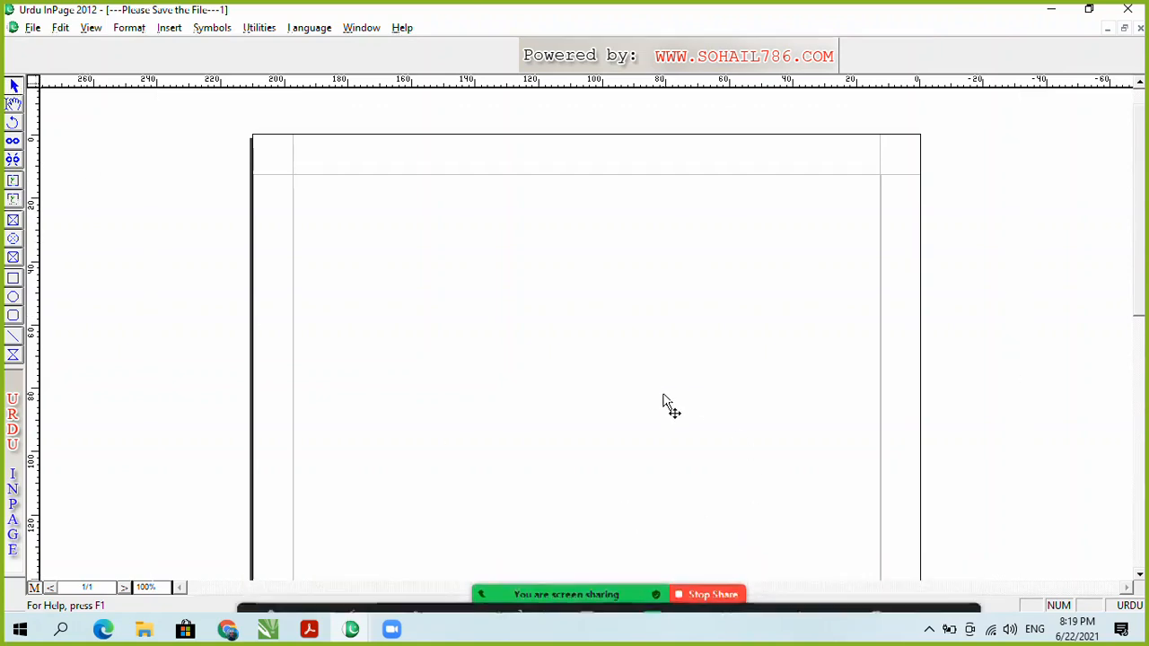
click(662, 400)
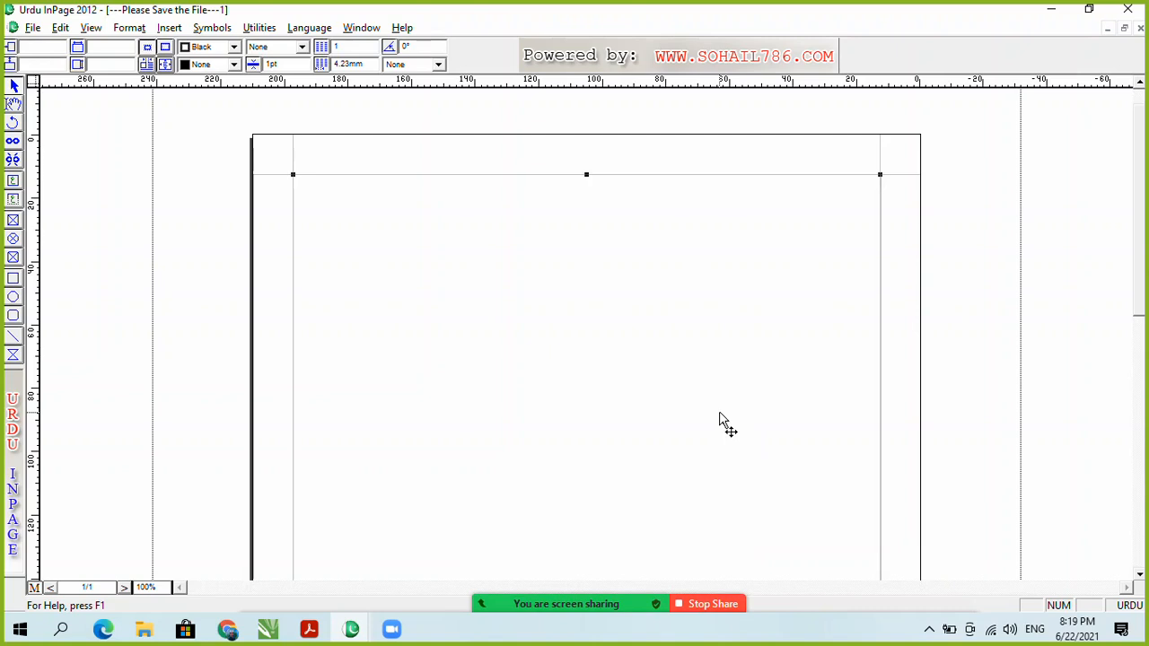
key(ctrl+5)
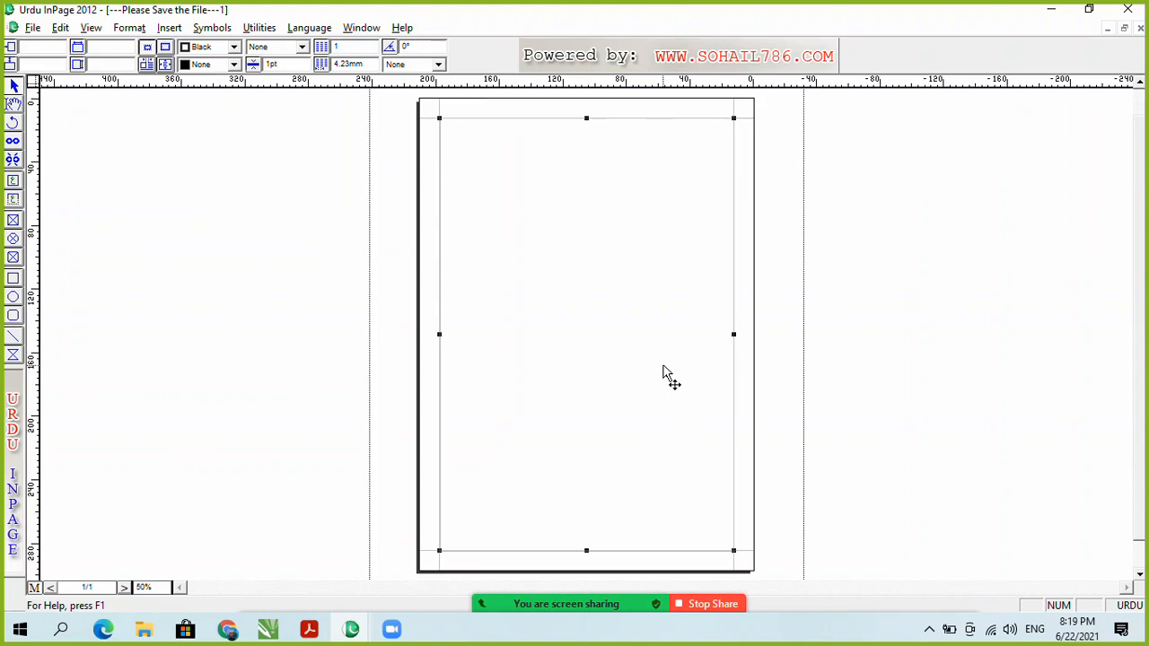
key(ctrl+0)
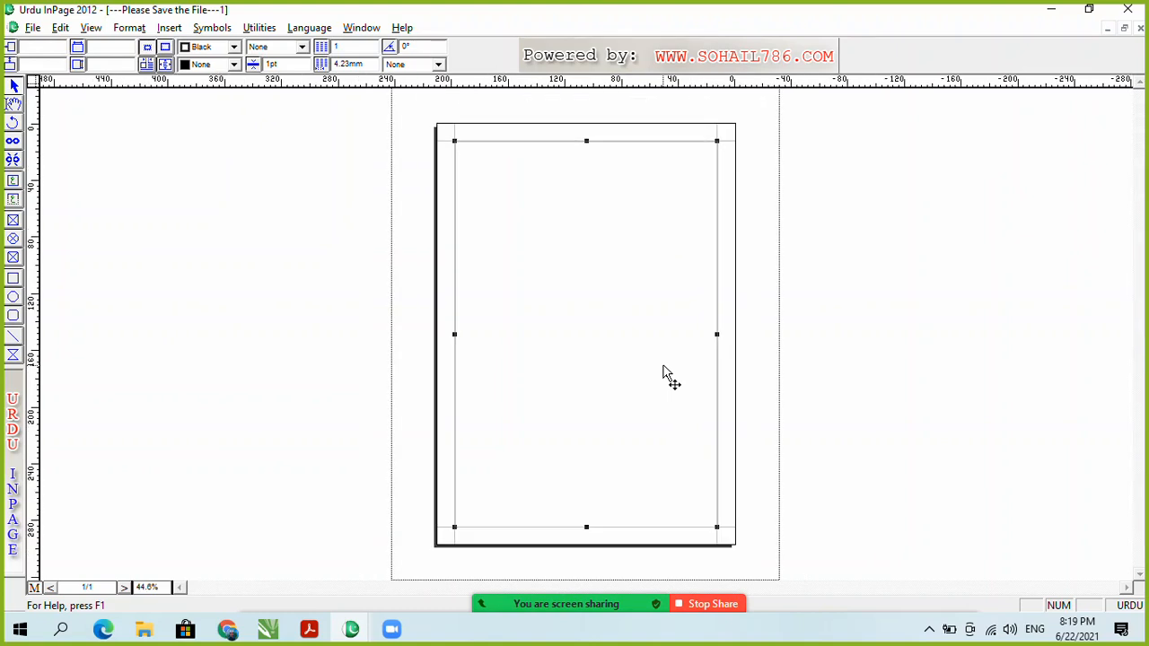
key(ctrl+5)
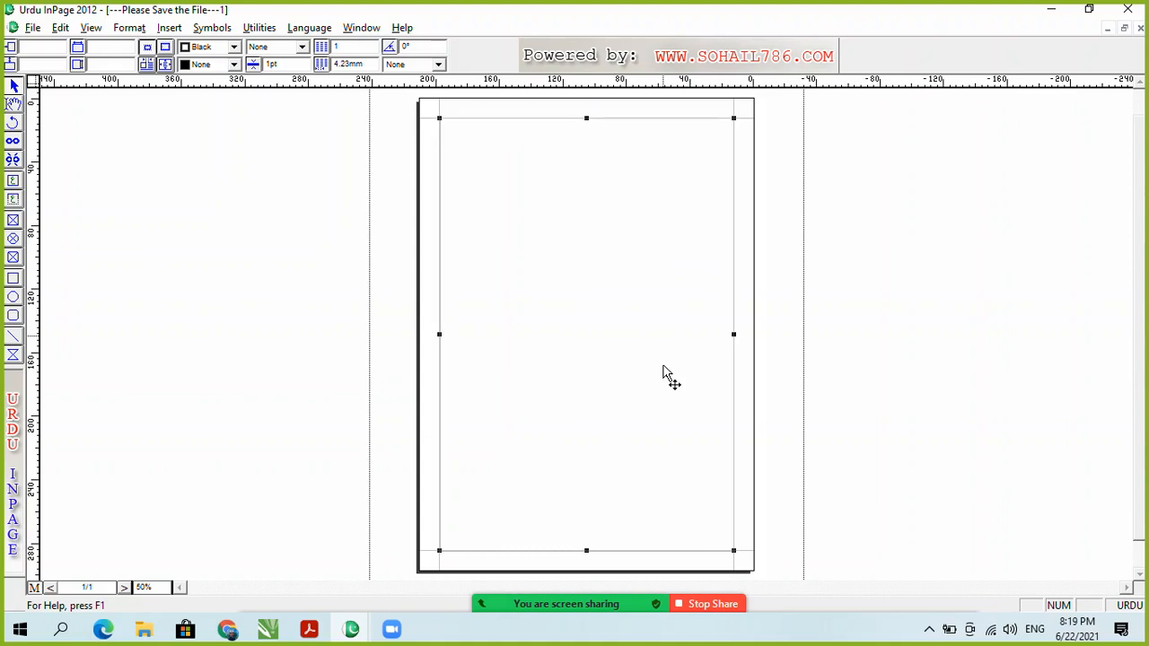
key(ctrl+1)
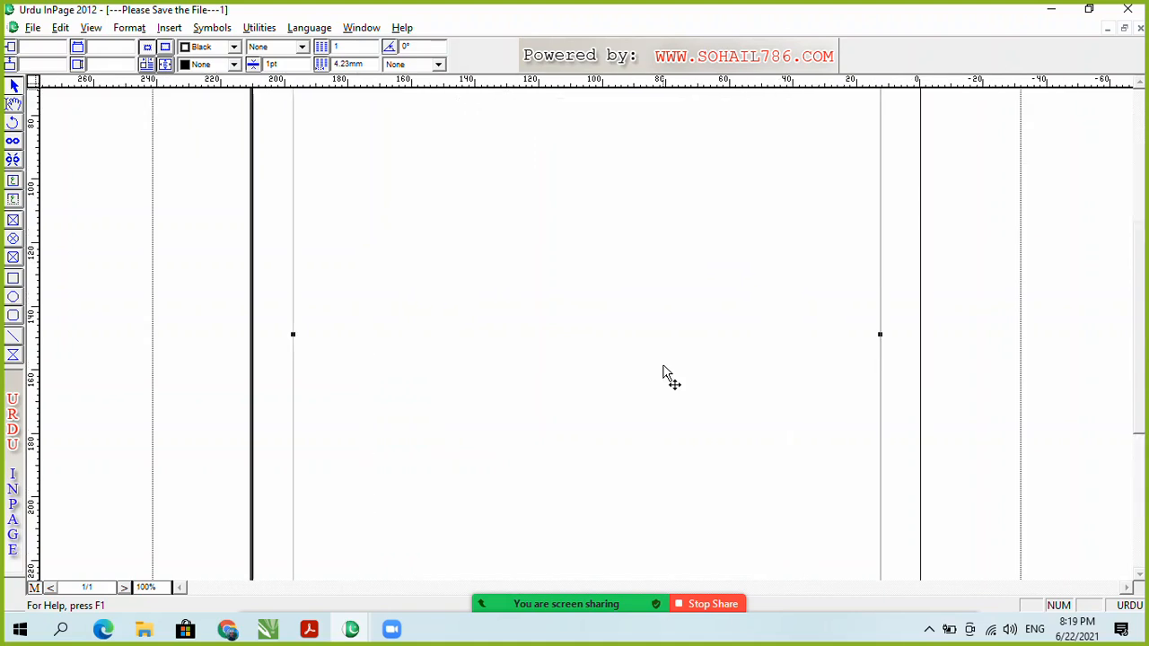
key(ctrl+2)
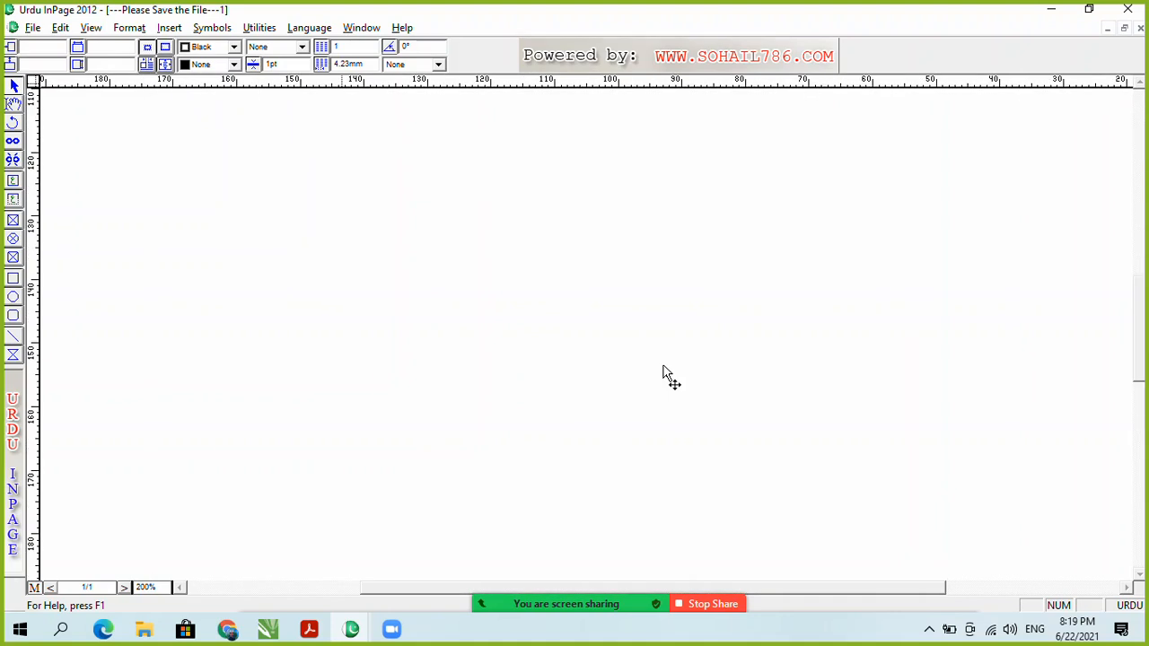
key(ctrl+1)
key(ctrl+5)
key(ctrl+0)
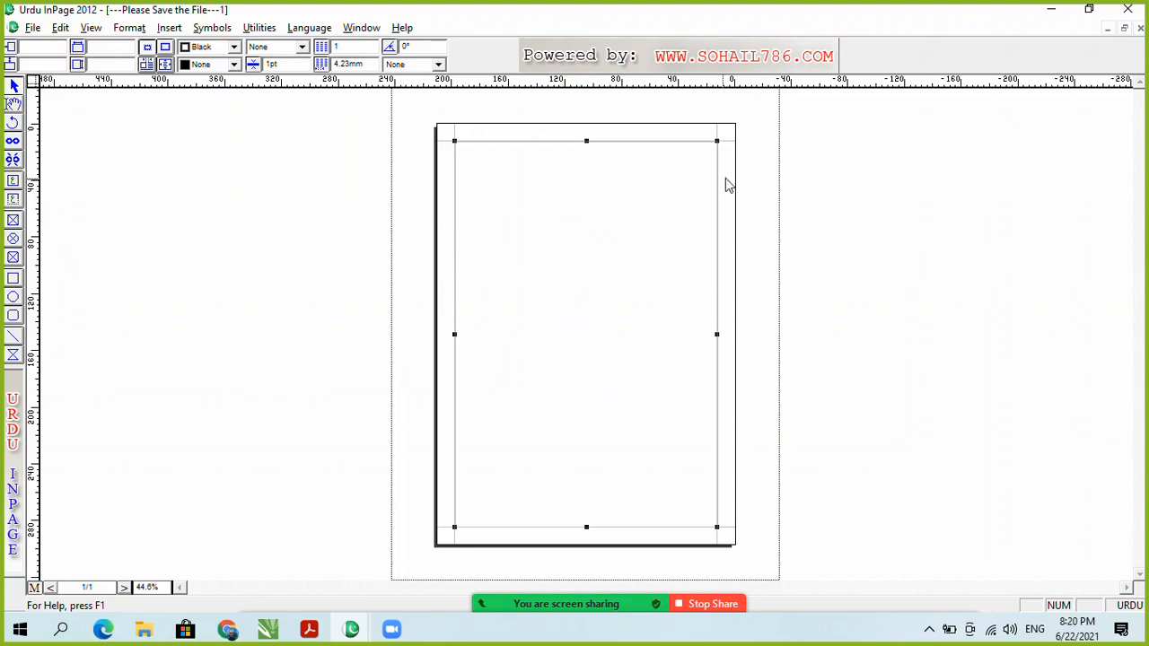
click(835, 134)
drag(910, 118, 375, 573)
click(286, 194)
click(500, 252)
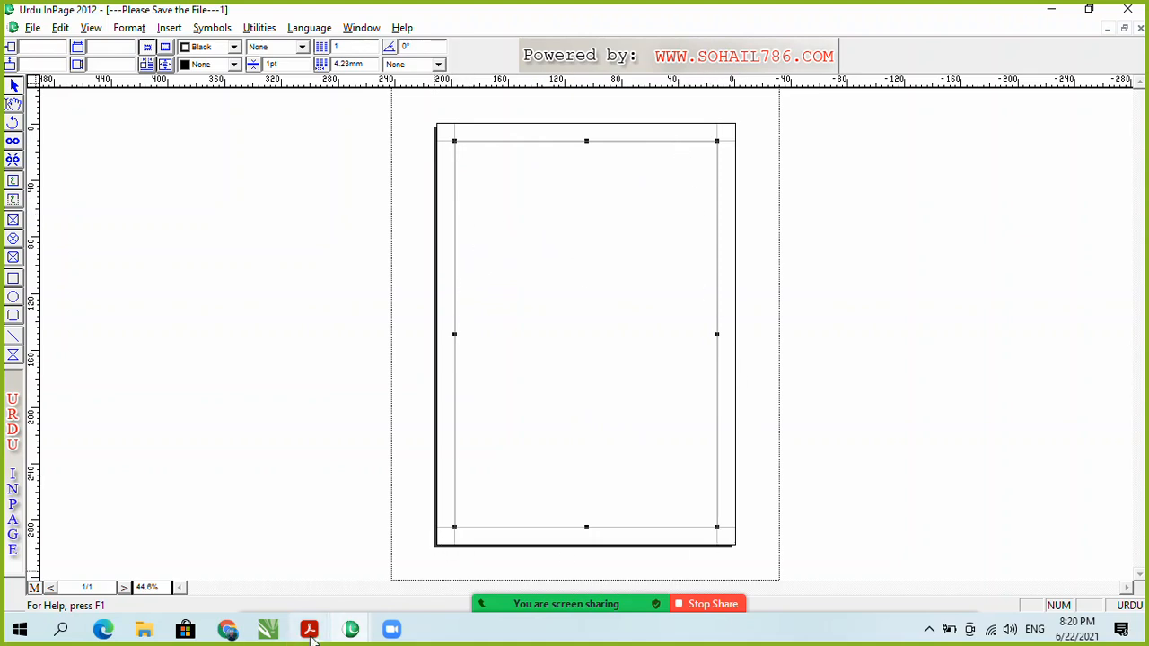
mouse_move(262, 627)
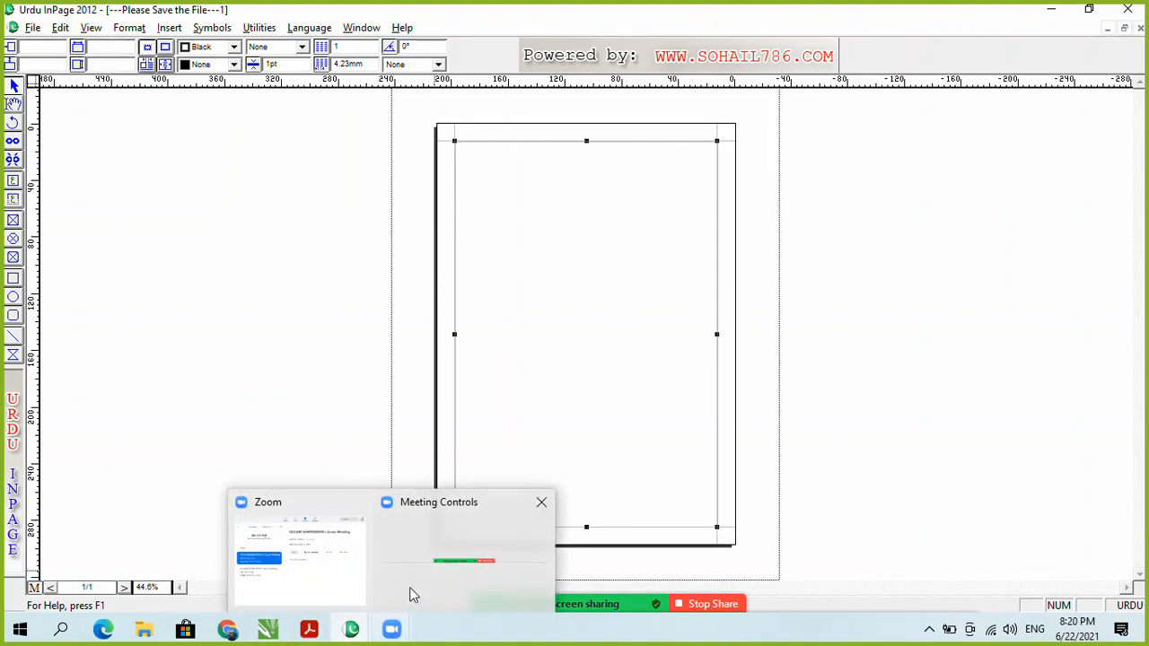
click(587, 592)
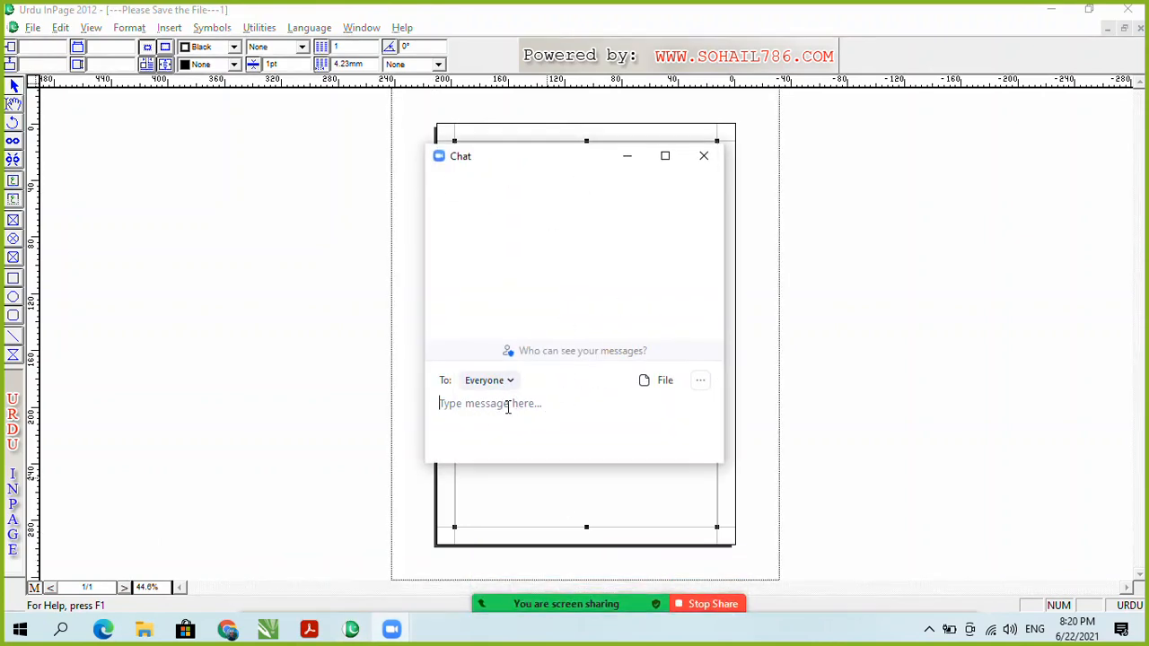
drag(504, 169, 158, 153)
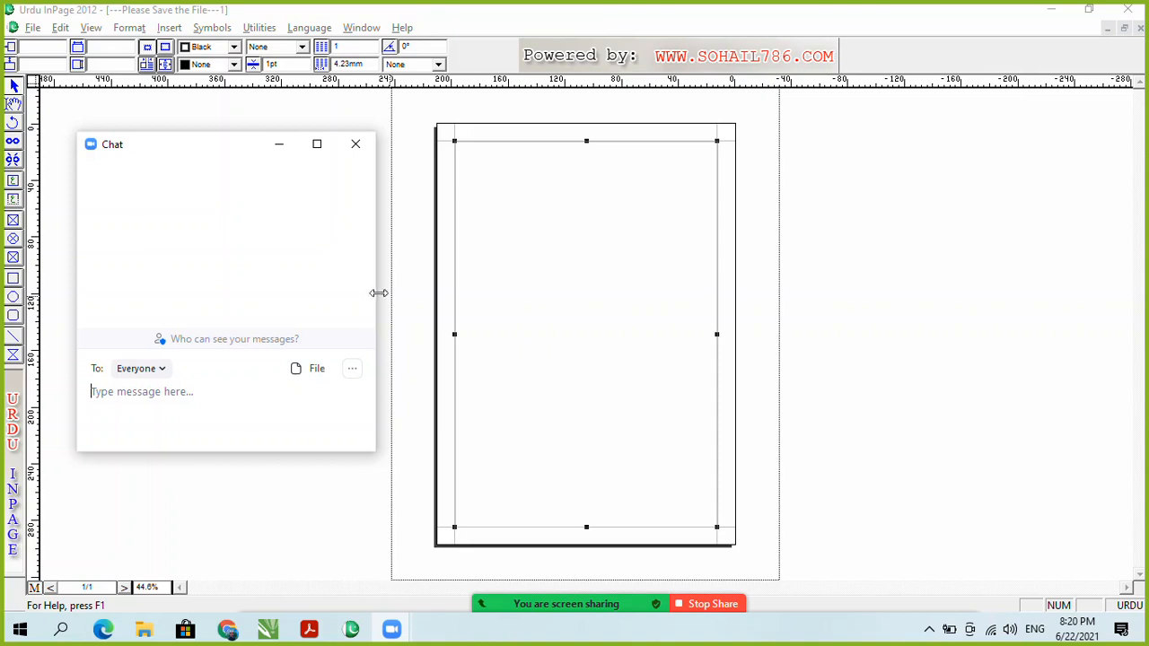
click(353, 145)
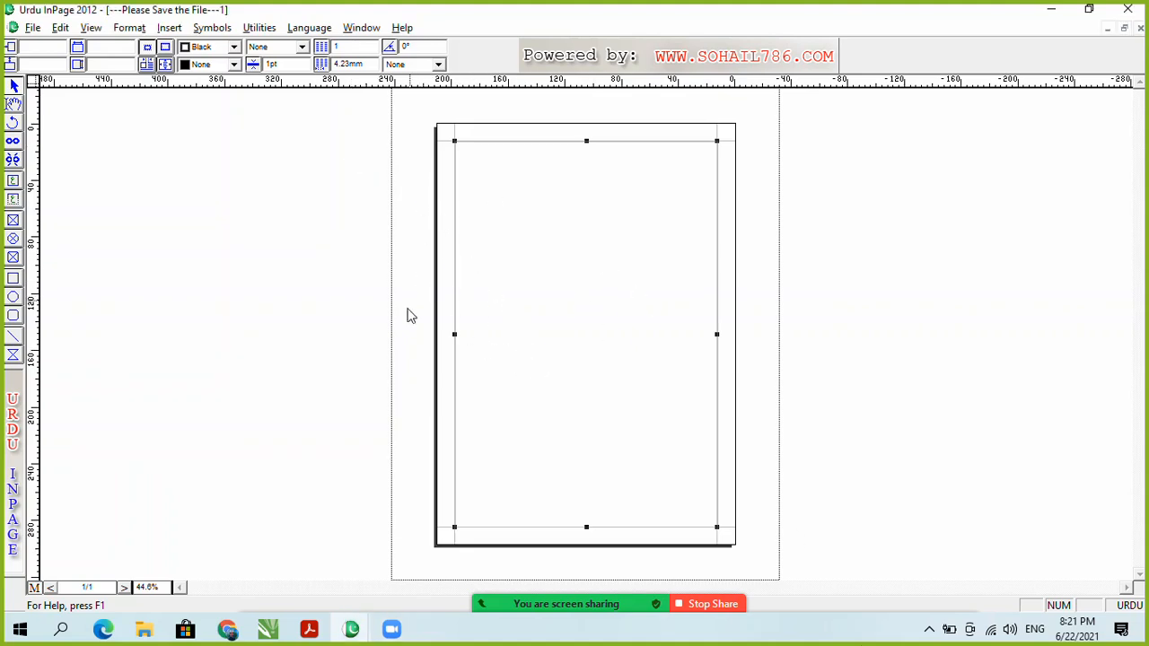
click(392, 631)
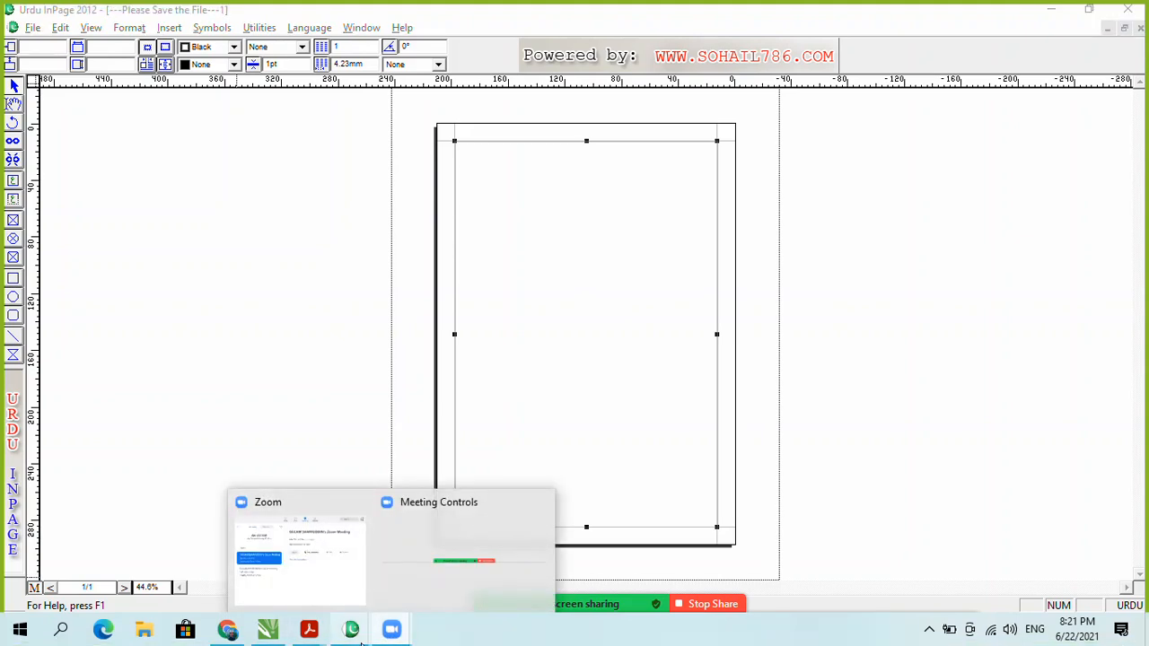
click(619, 477)
click(585, 598)
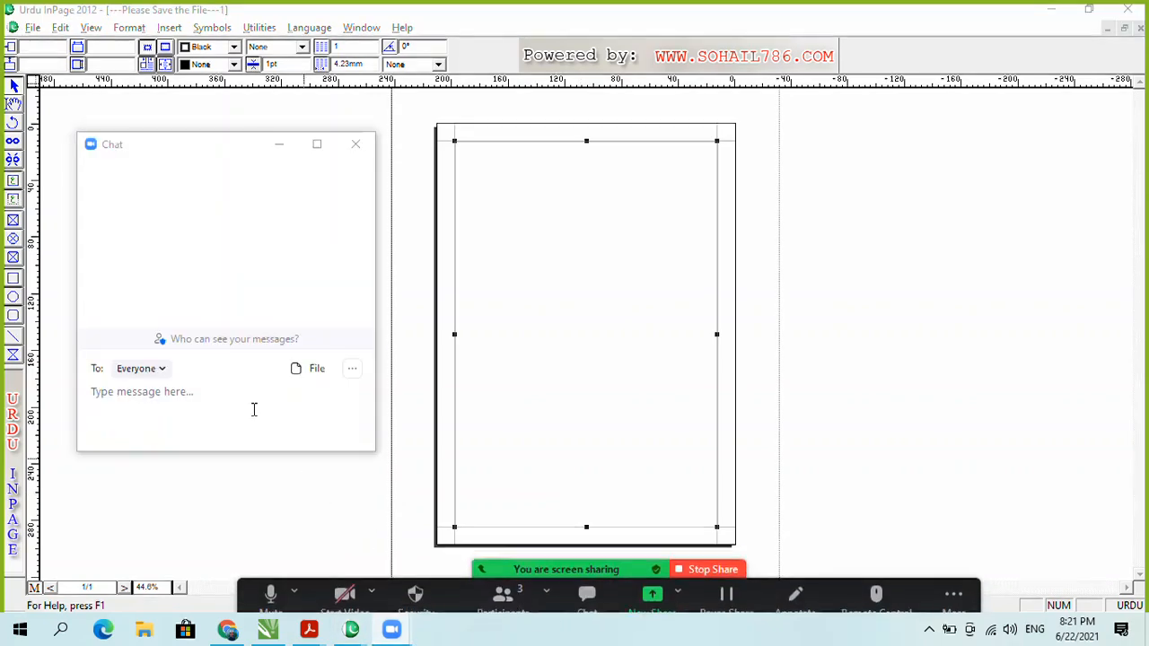
click(162, 368)
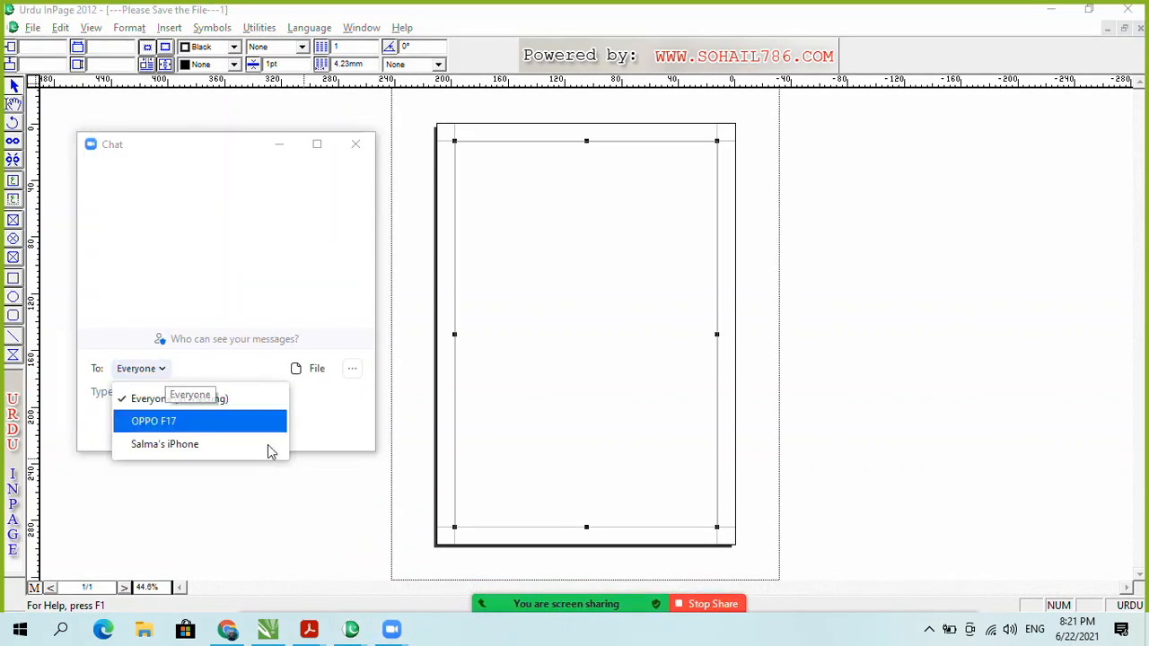
click(265, 518)
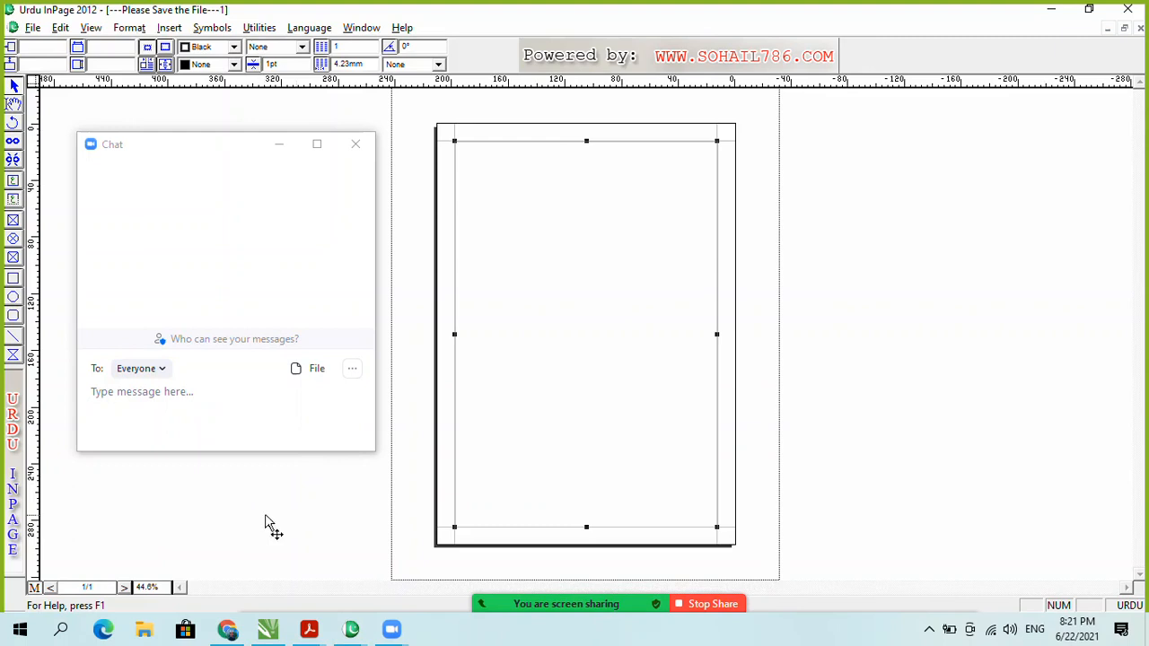
click(355, 144)
click(500, 585)
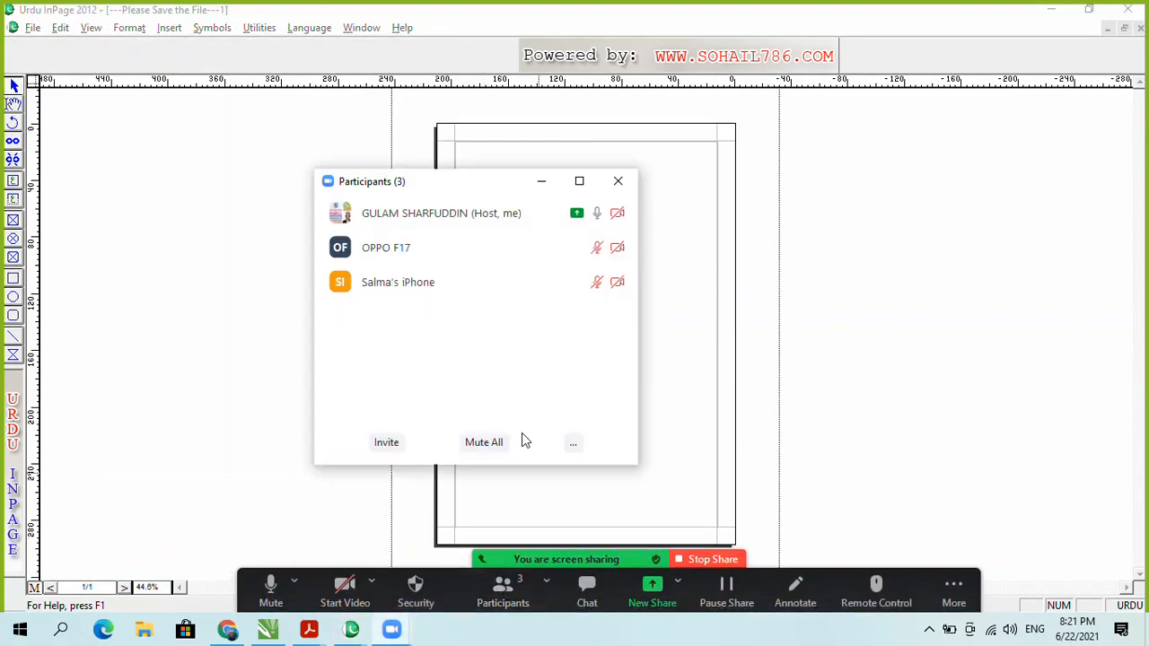
click(572, 443)
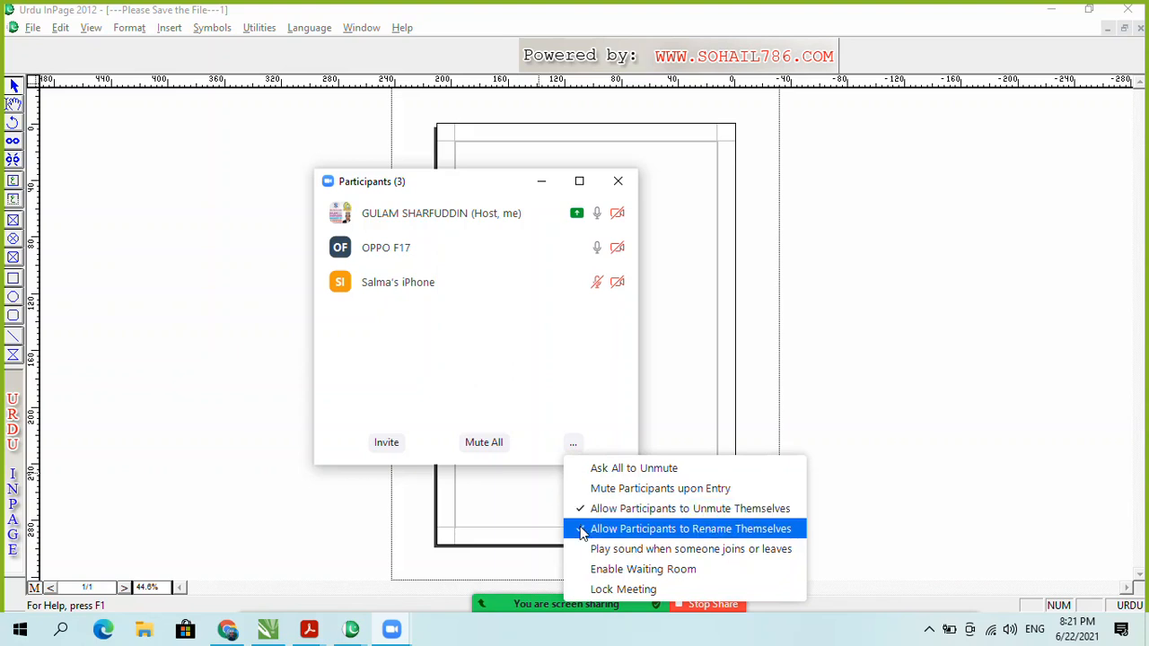
click(507, 390)
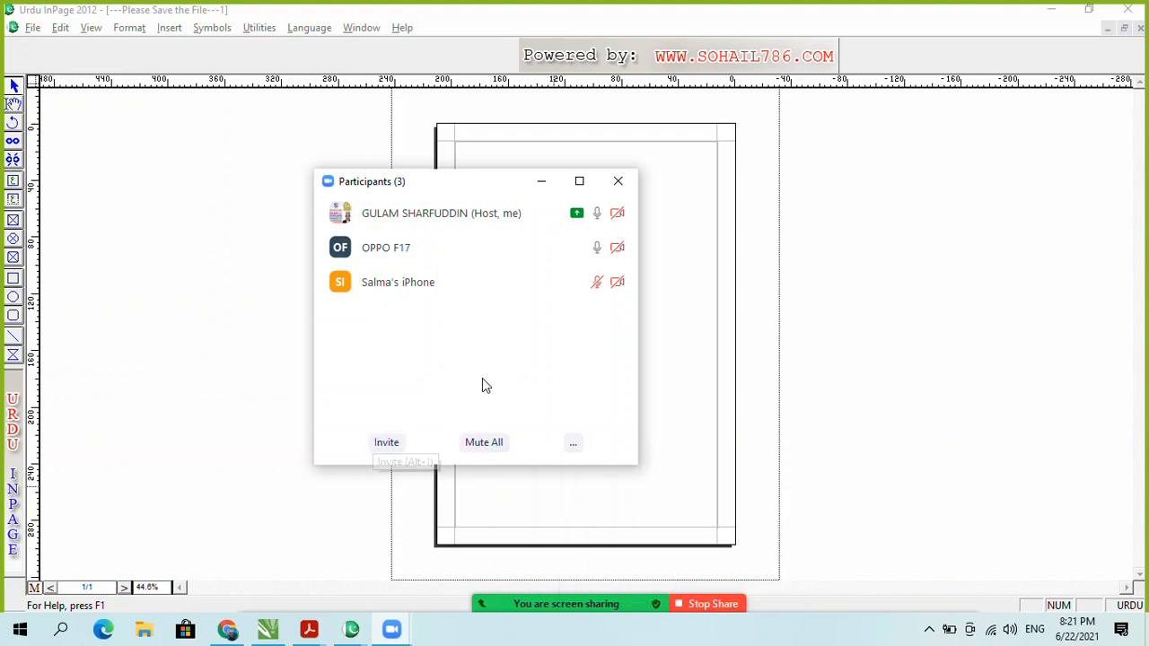
mouse_move(530, 279)
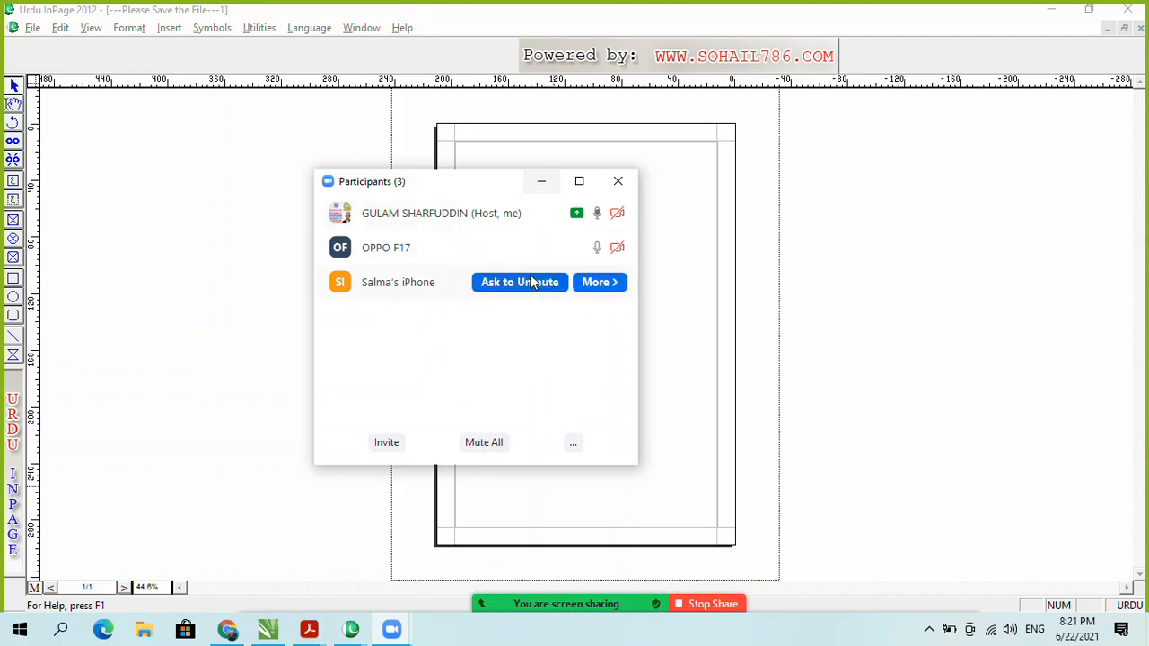
click(572, 443)
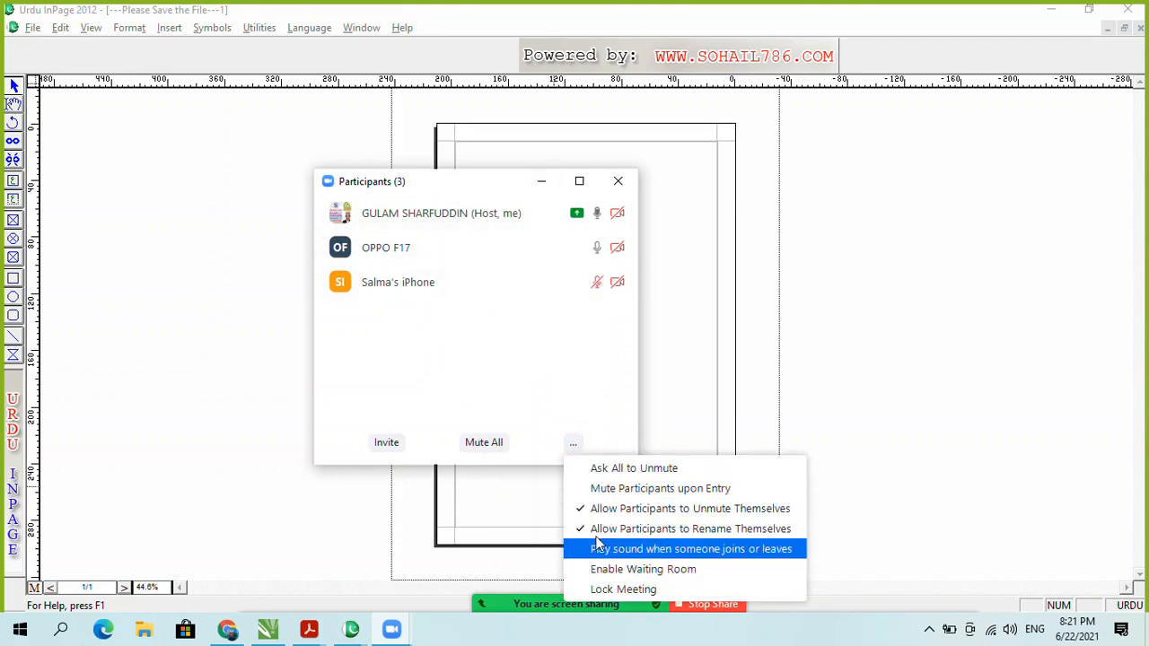
click(619, 183)
click(634, 261)
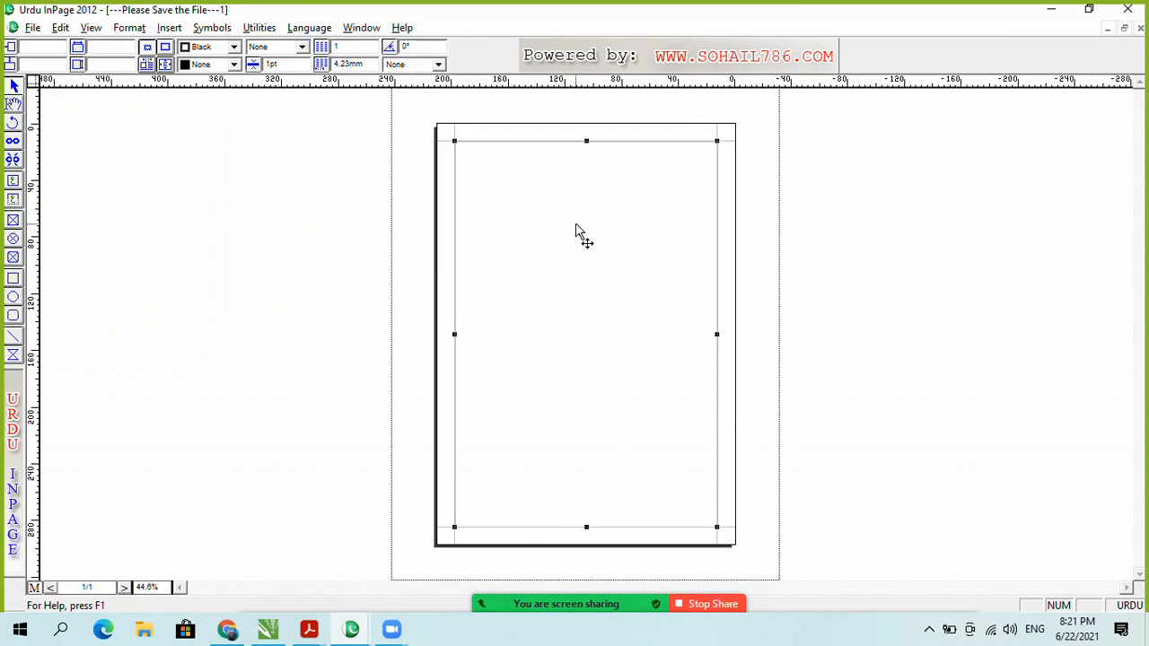
click(384, 118)
click(530, 204)
click(288, 264)
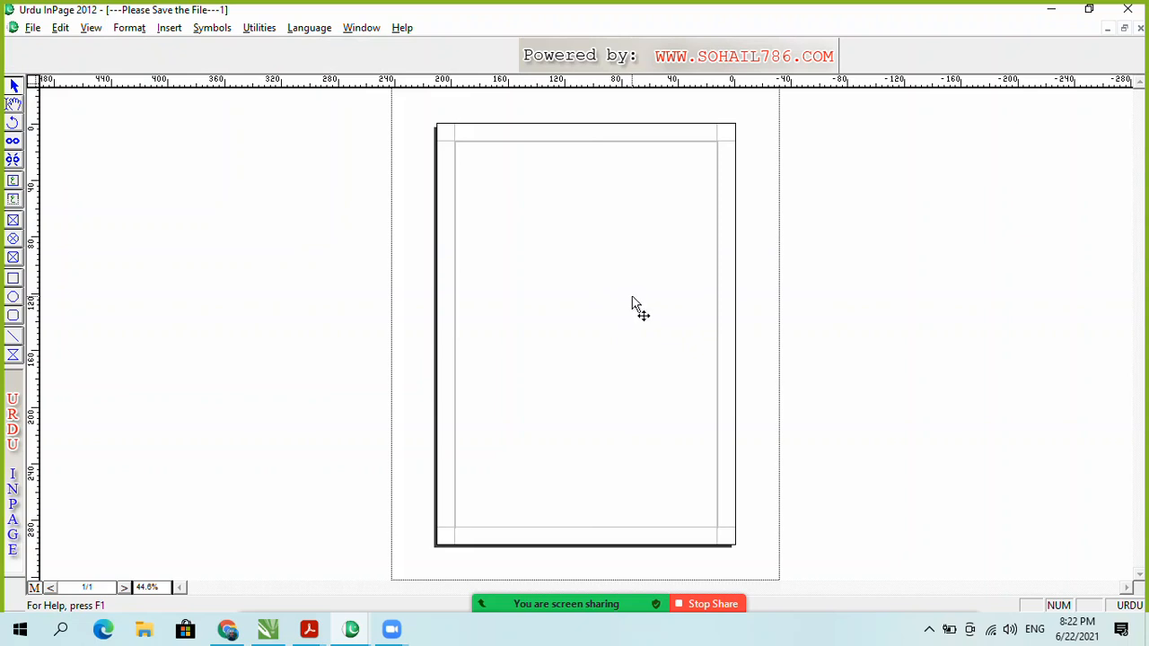
click(585, 290)
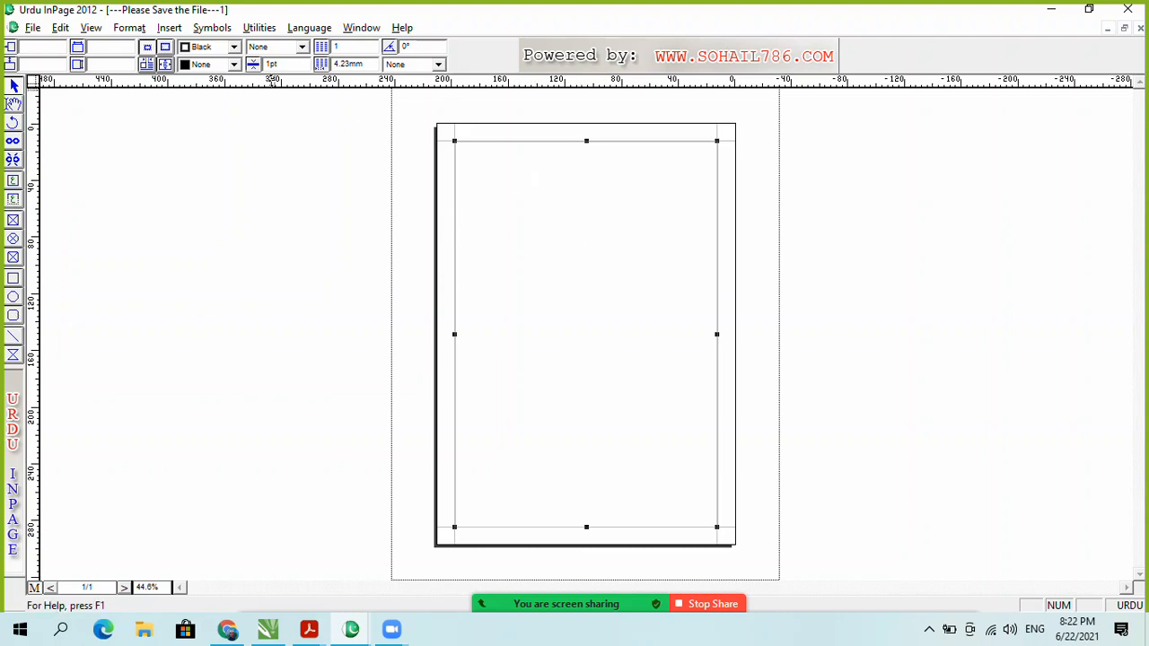
Step: Give the selected text frame a thick solid border 4pt wide
click(302, 47)
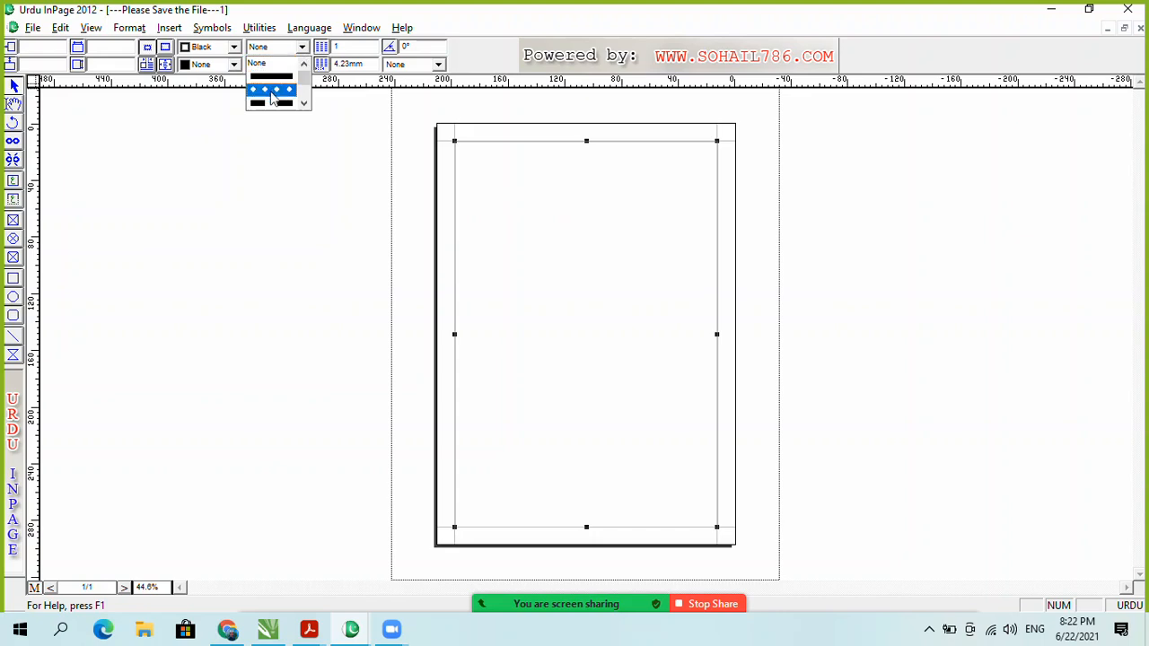
click(273, 90)
drag(281, 64, 256, 72)
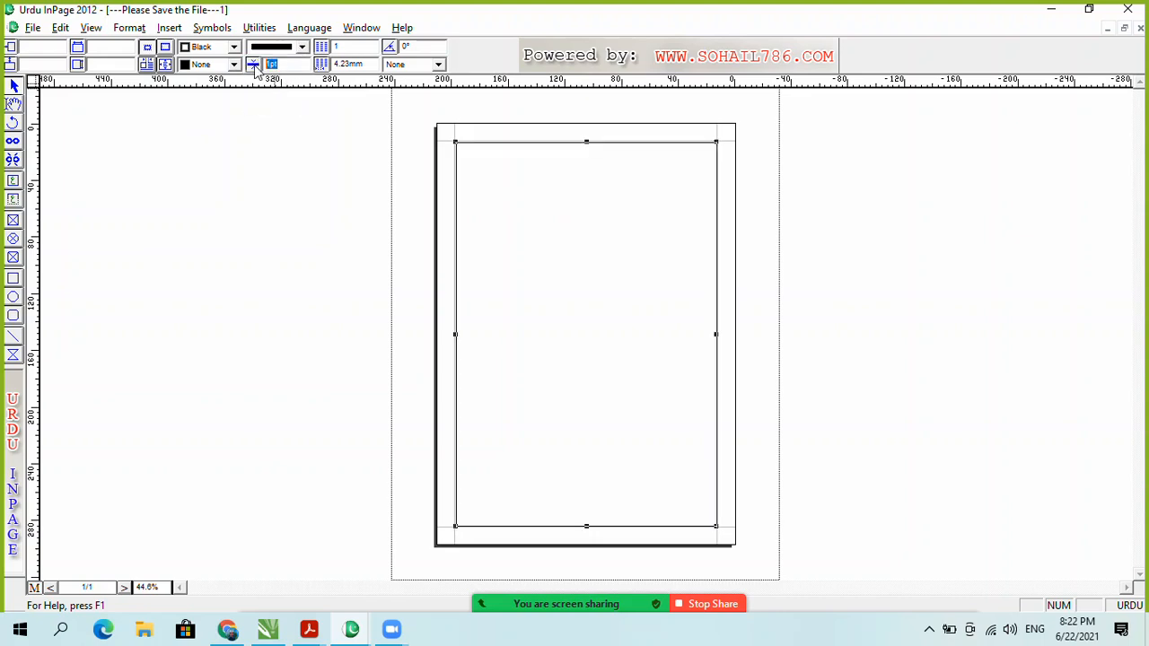
text(4)
key(Return)
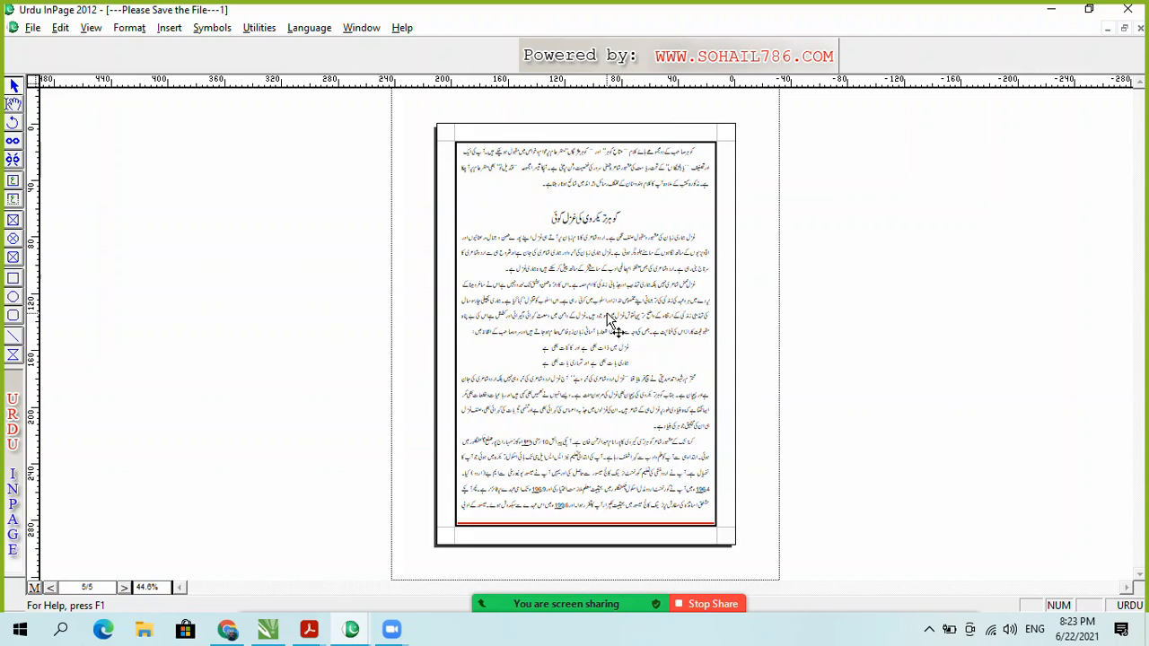
Step: Go back to page 2, cancelling an accidental deletion of page 4
key(Page_Up)
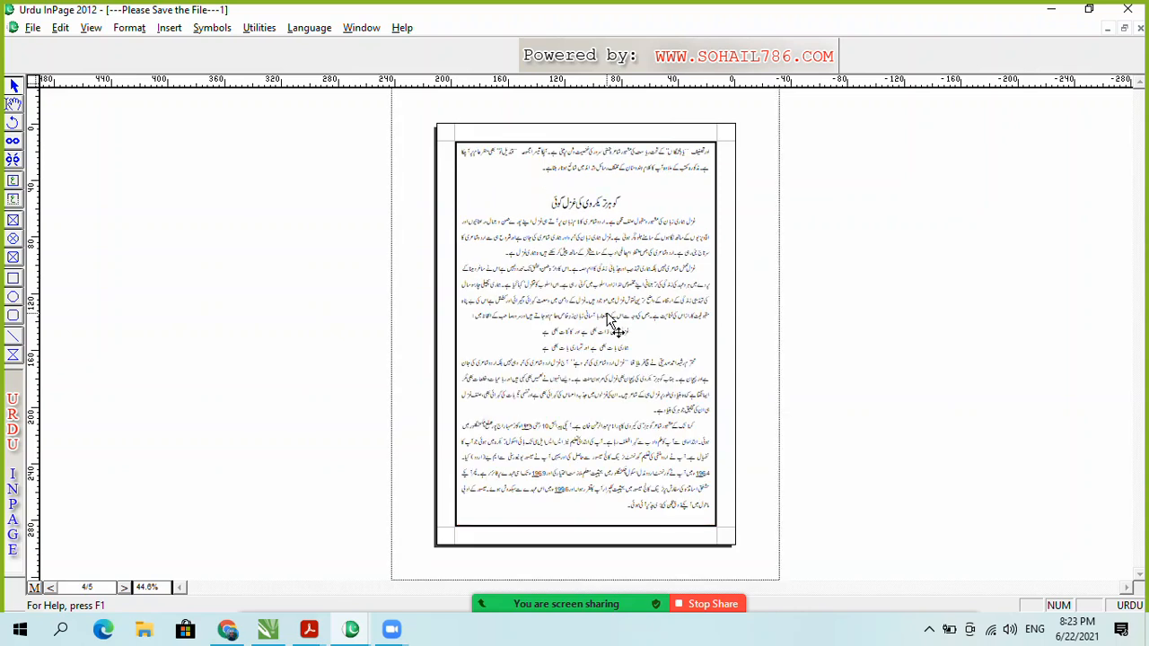
key(ctrl+Delete)
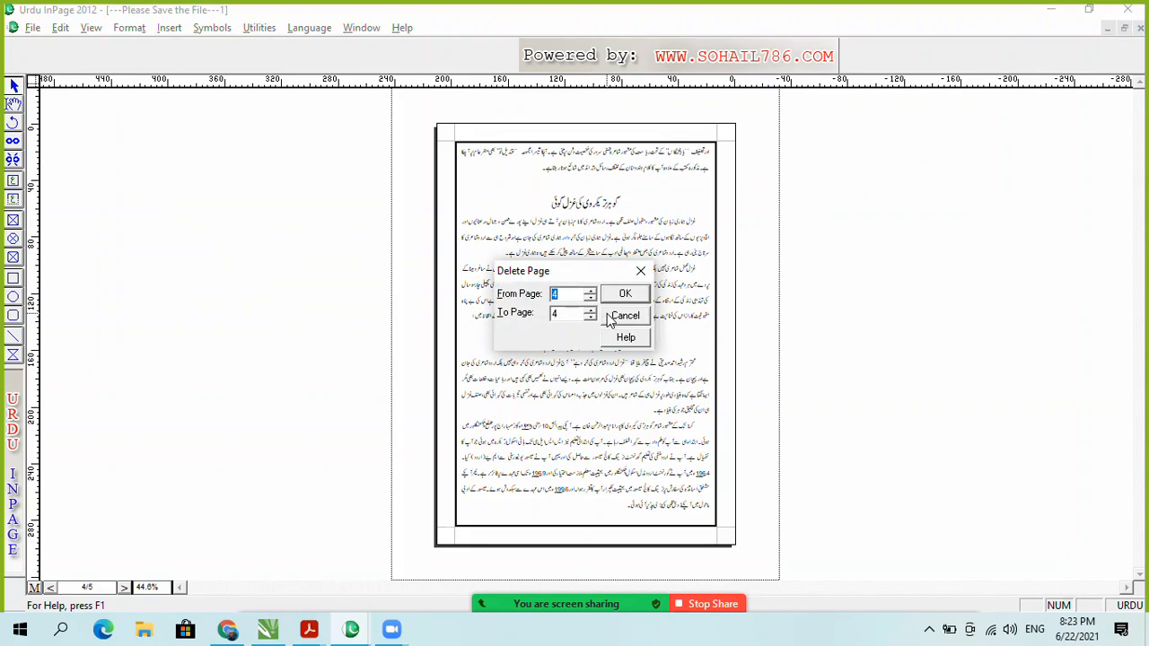
click(620, 317)
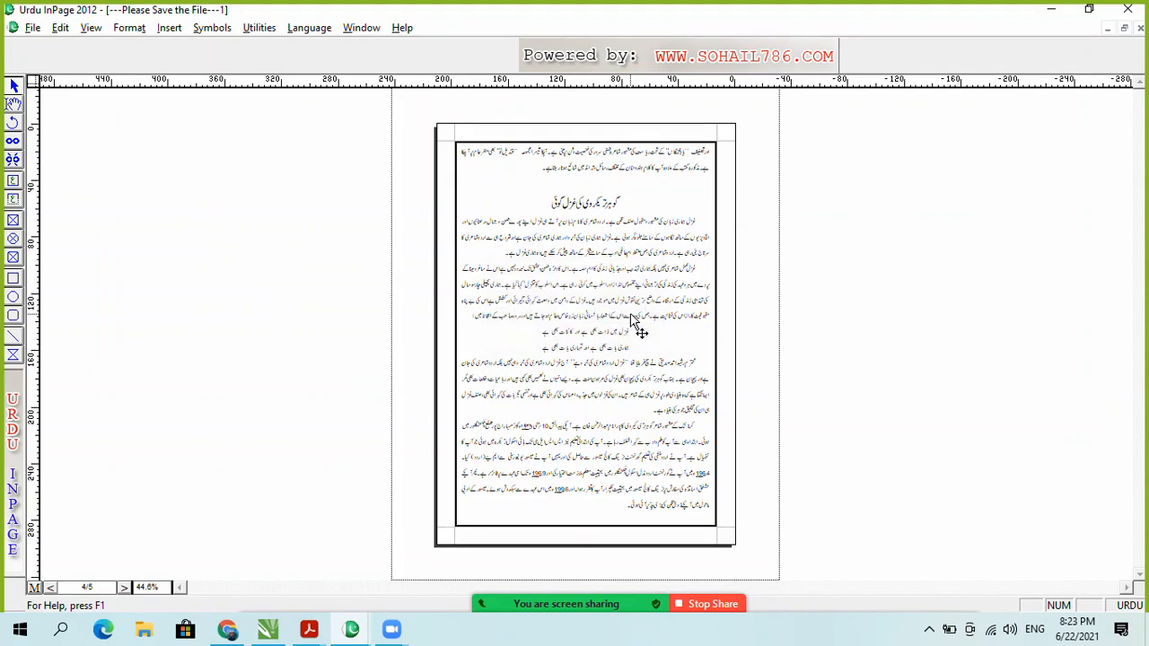
key(Page_Up)
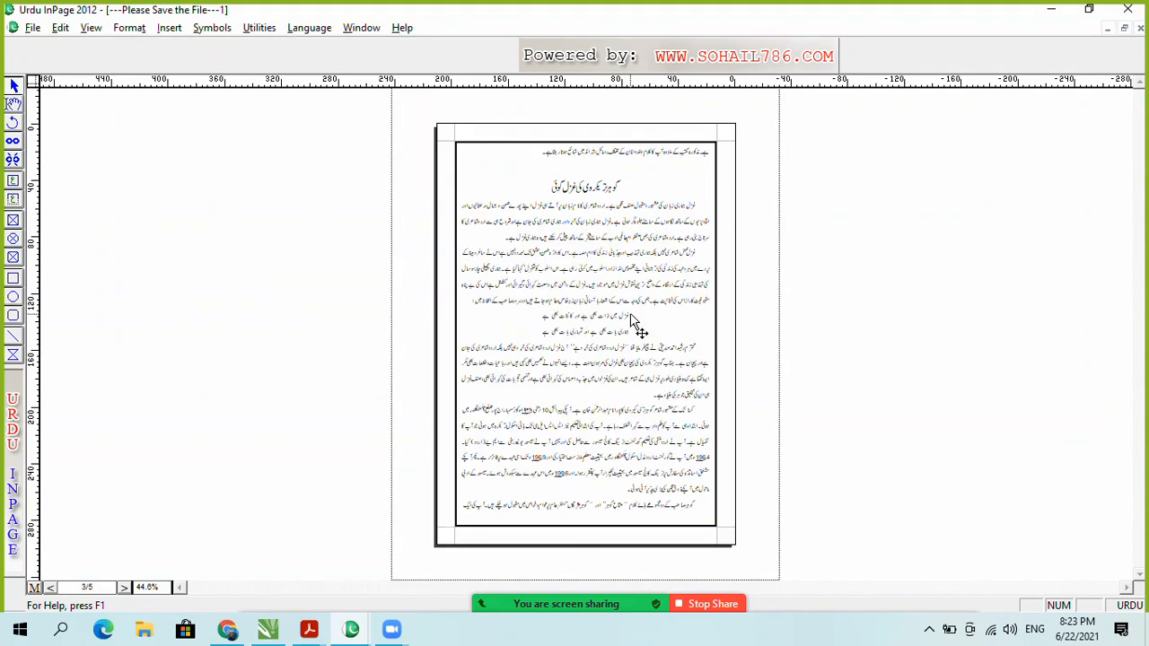
key(Page_Up)
key(Page_Up)
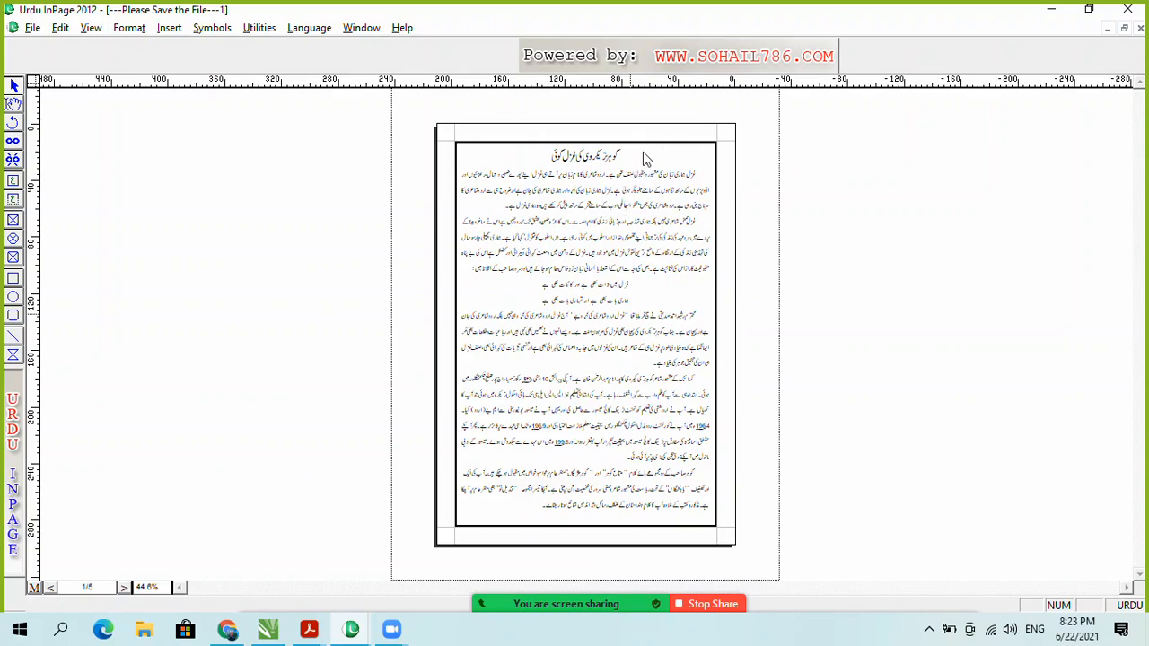
Step: Place the cursor in the page 1 article text and enlarge the view to read it
click(656, 210)
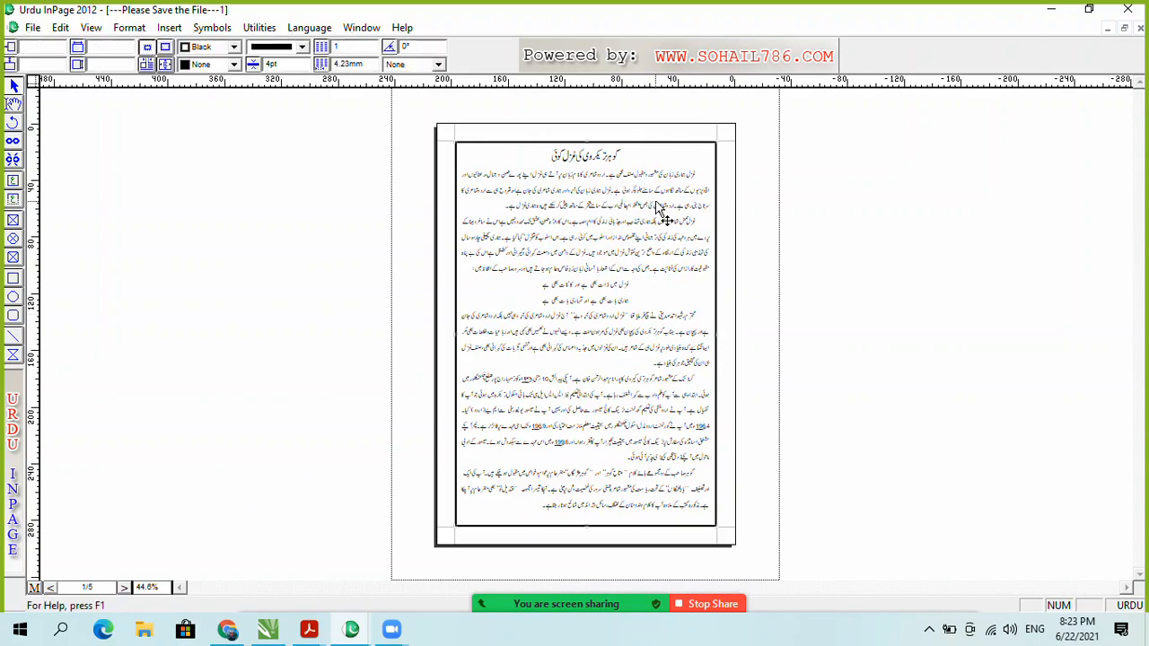
click(13, 105)
click(495, 195)
key(ctrl+2)
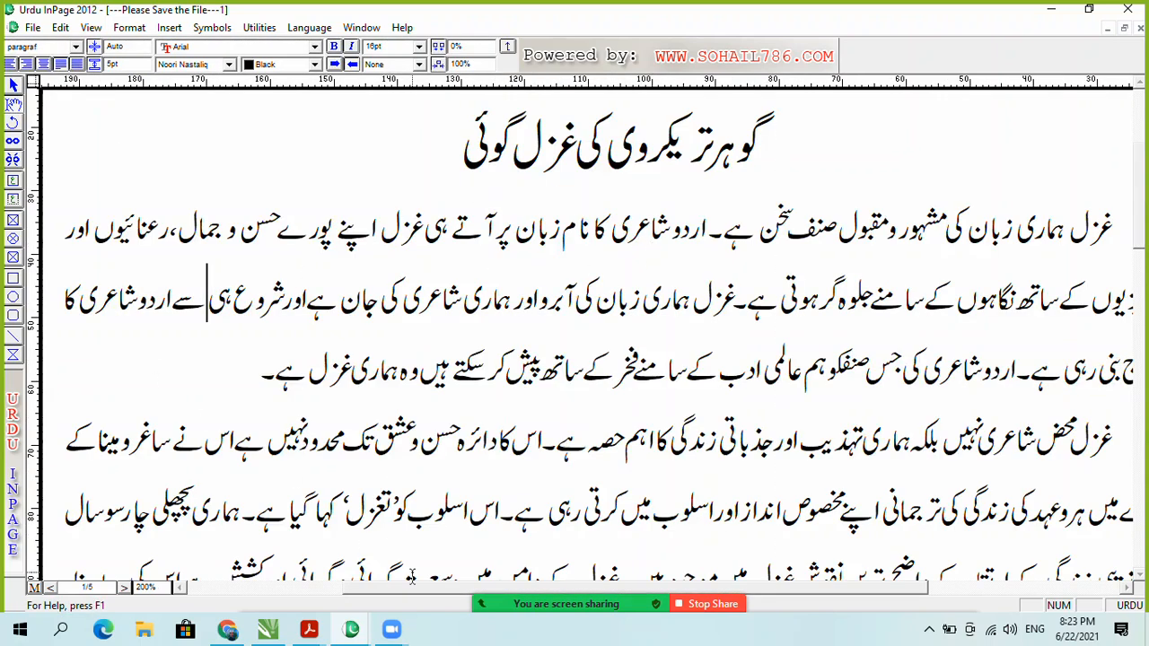
drag(459, 589, 408, 589)
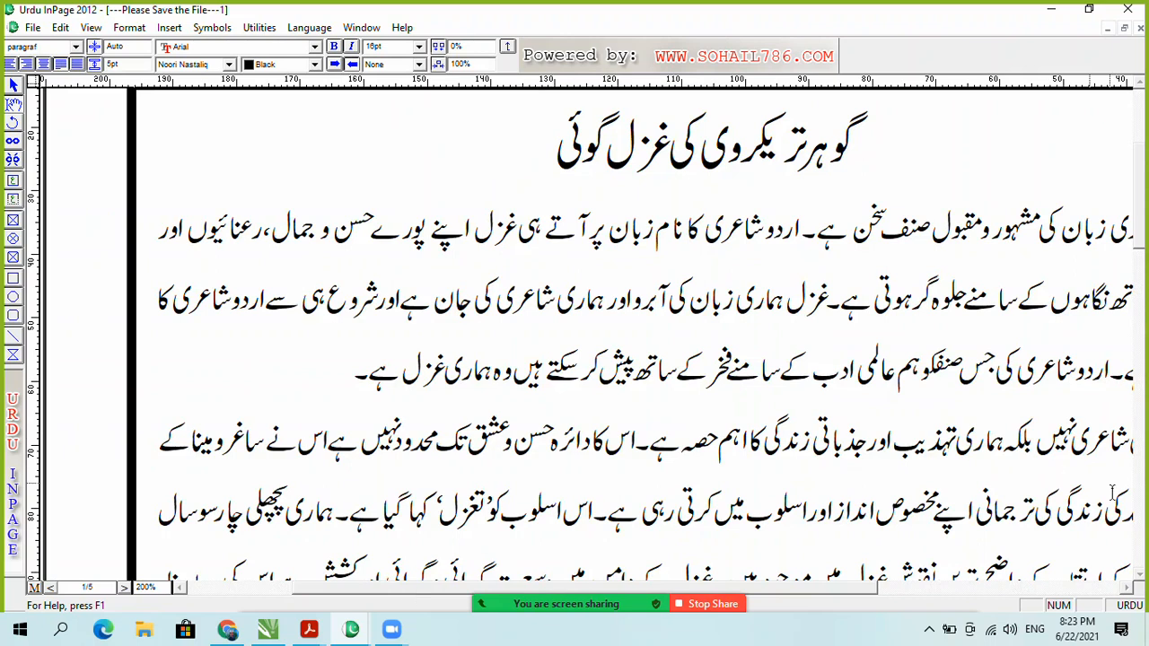
drag(1138, 228, 1137, 202)
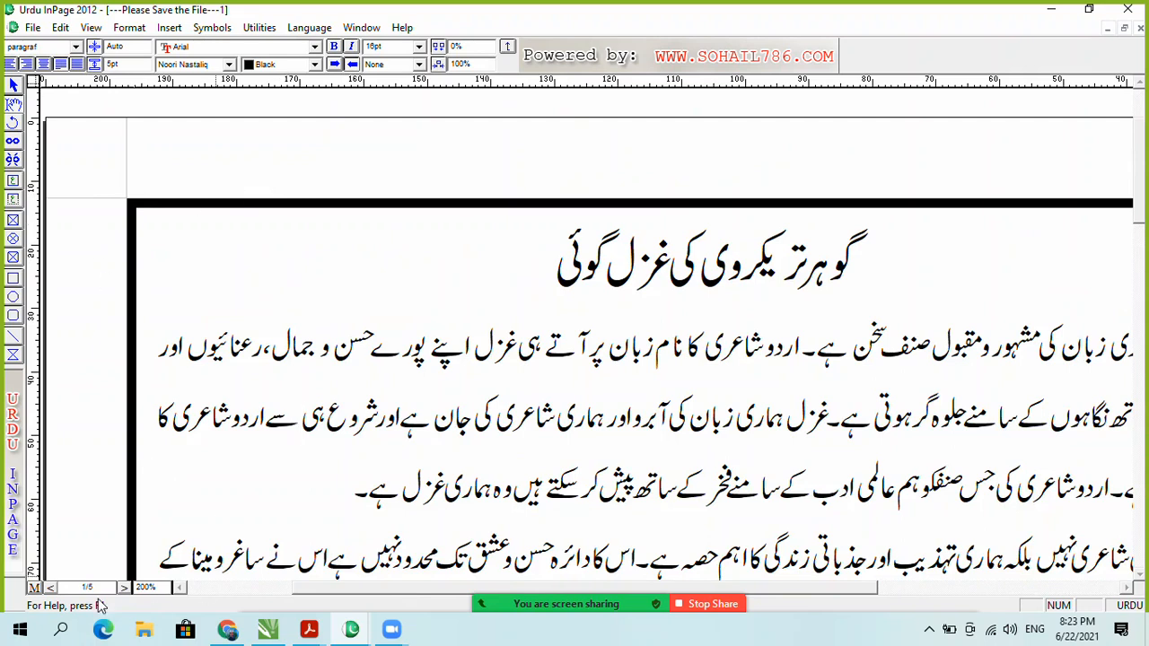
Step: Page forward to page 4 and back to page 2, fit the page, then show the master page
click(51, 587)
click(51, 586)
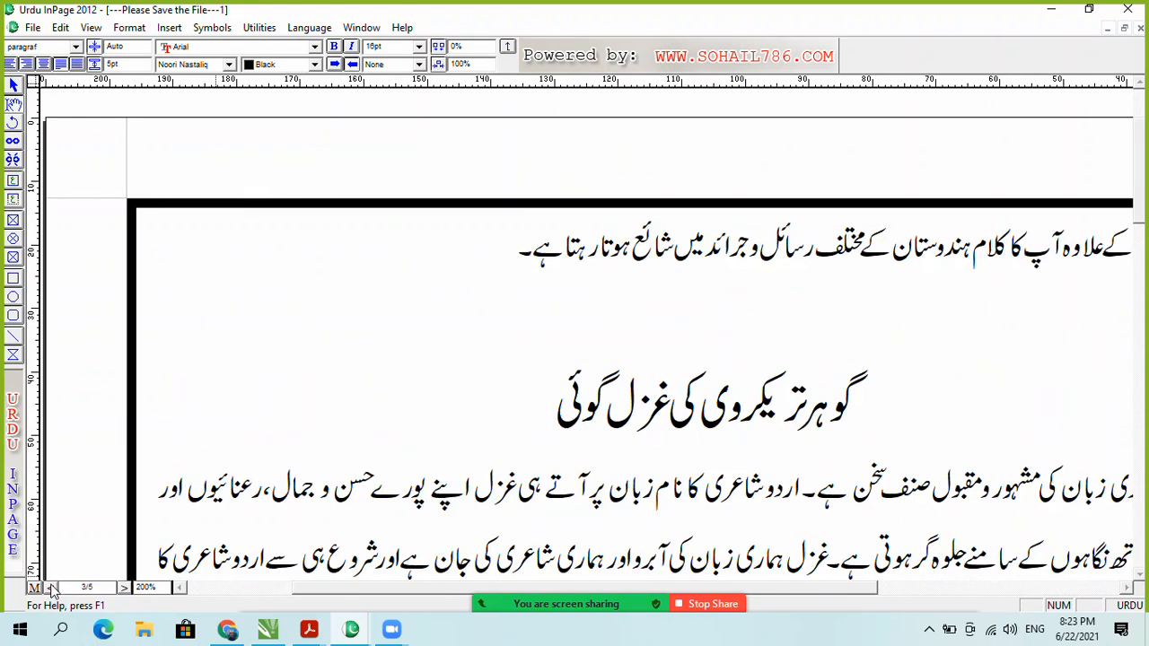
click(51, 587)
click(124, 588)
click(124, 588)
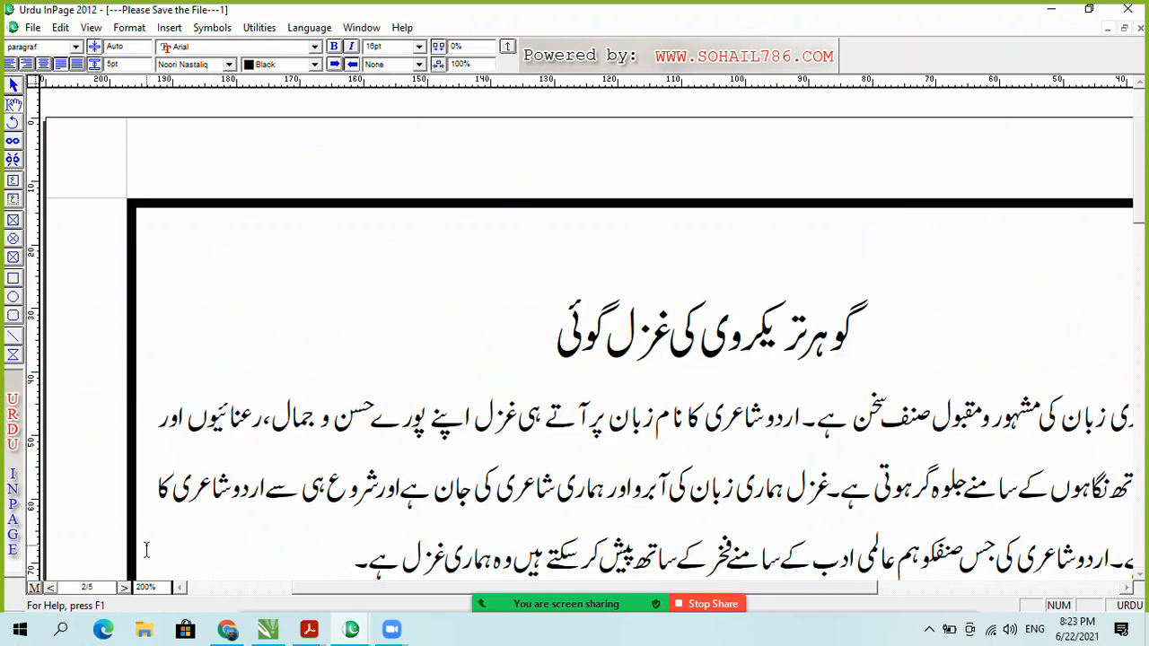
key(ctrl+0)
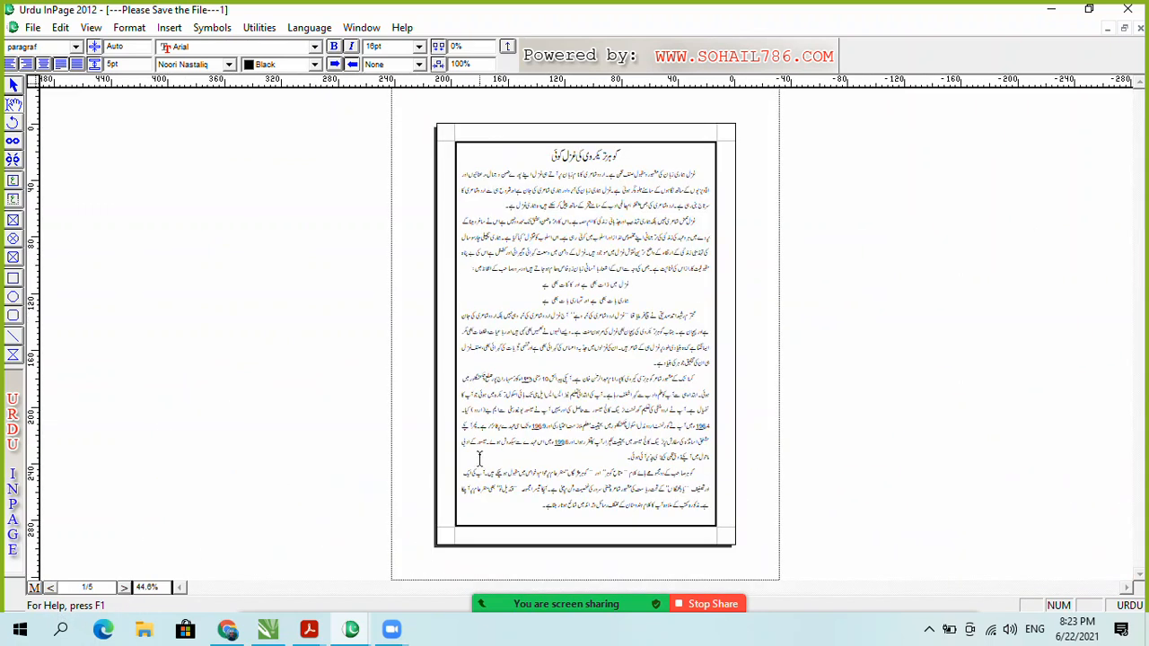
key(ctrl+z)
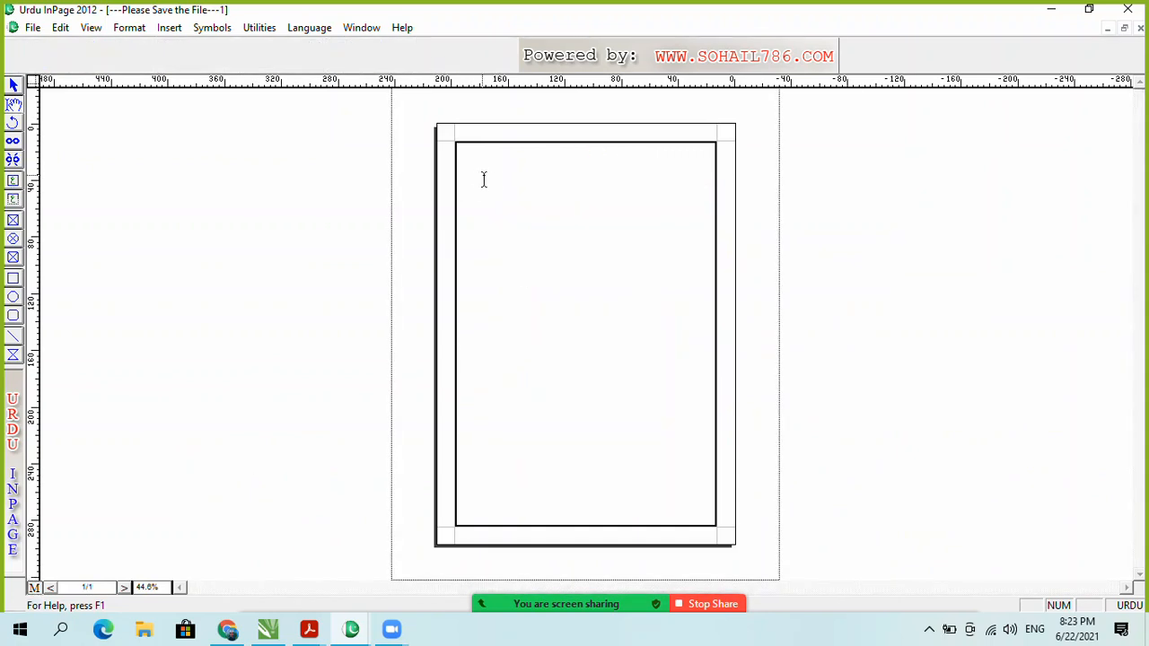
Step: Select the master page's text frame and give it a thick dashed border
click(13, 85)
click(589, 298)
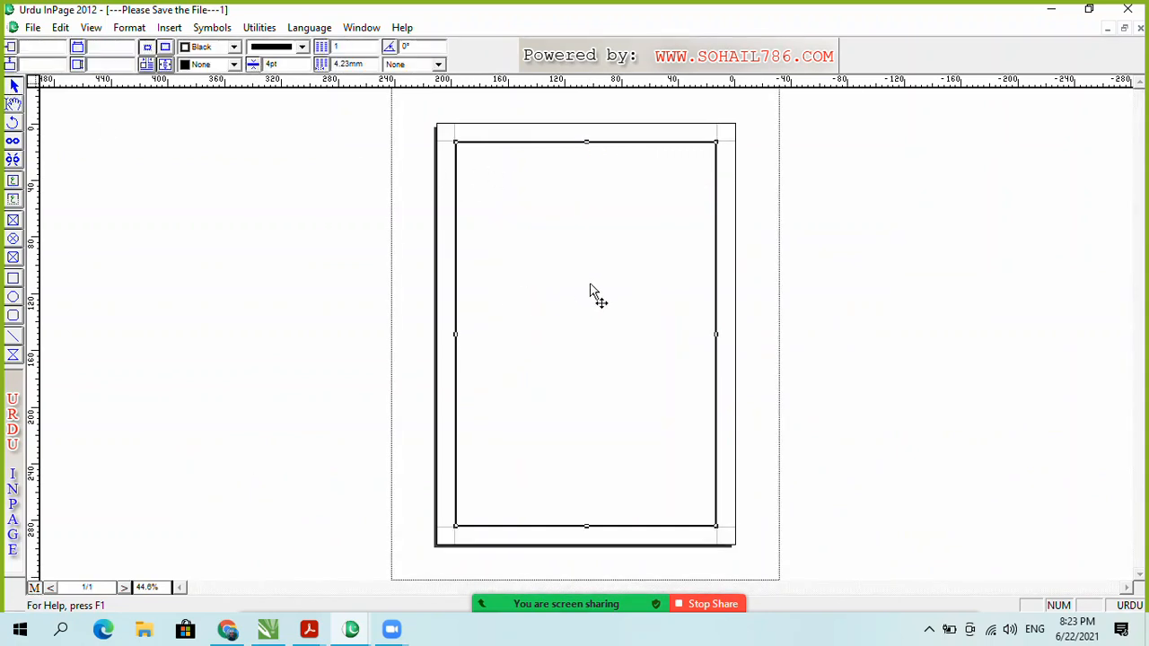
click(302, 46)
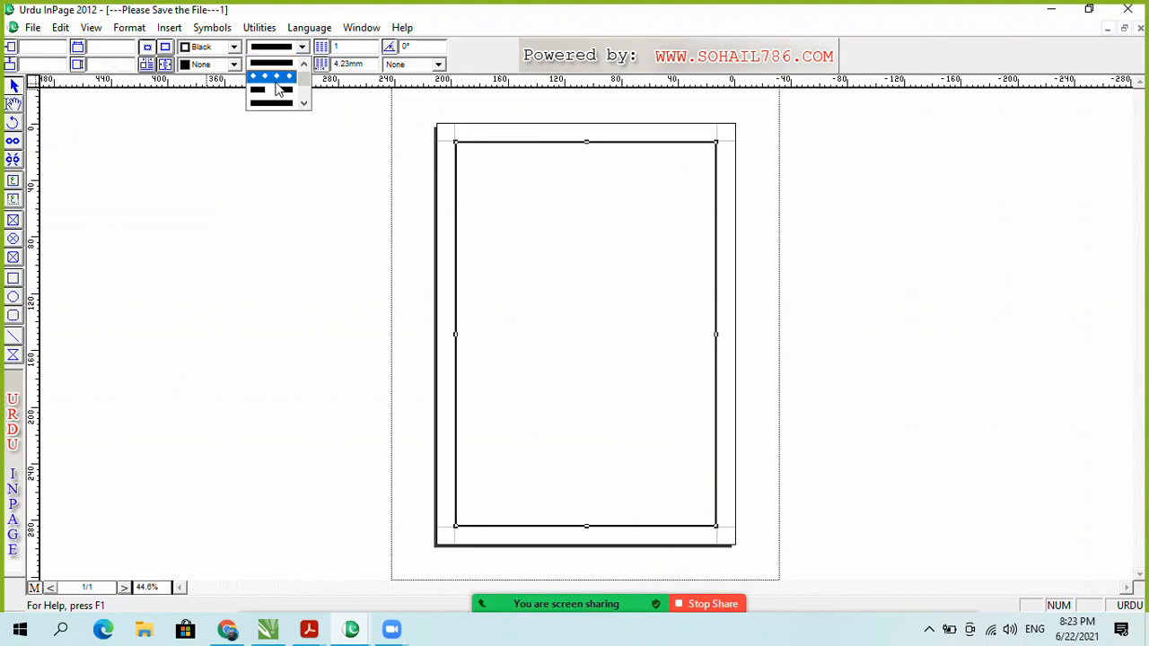
scroll(280, 87, down, 2)
click(270, 93)
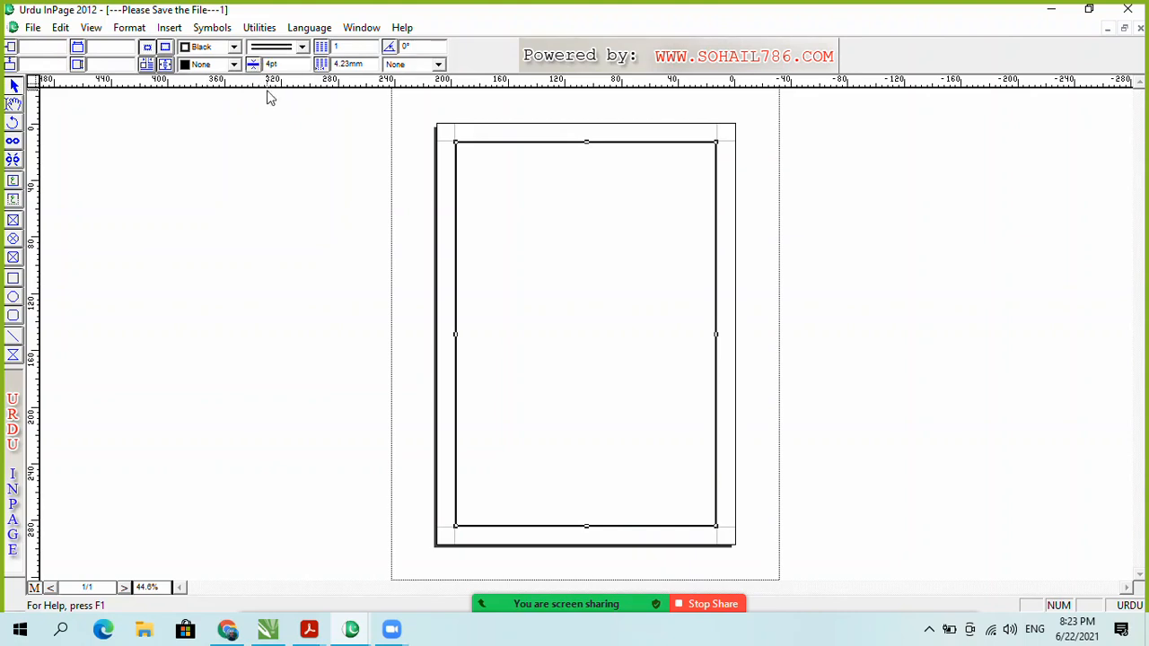
click(302, 46)
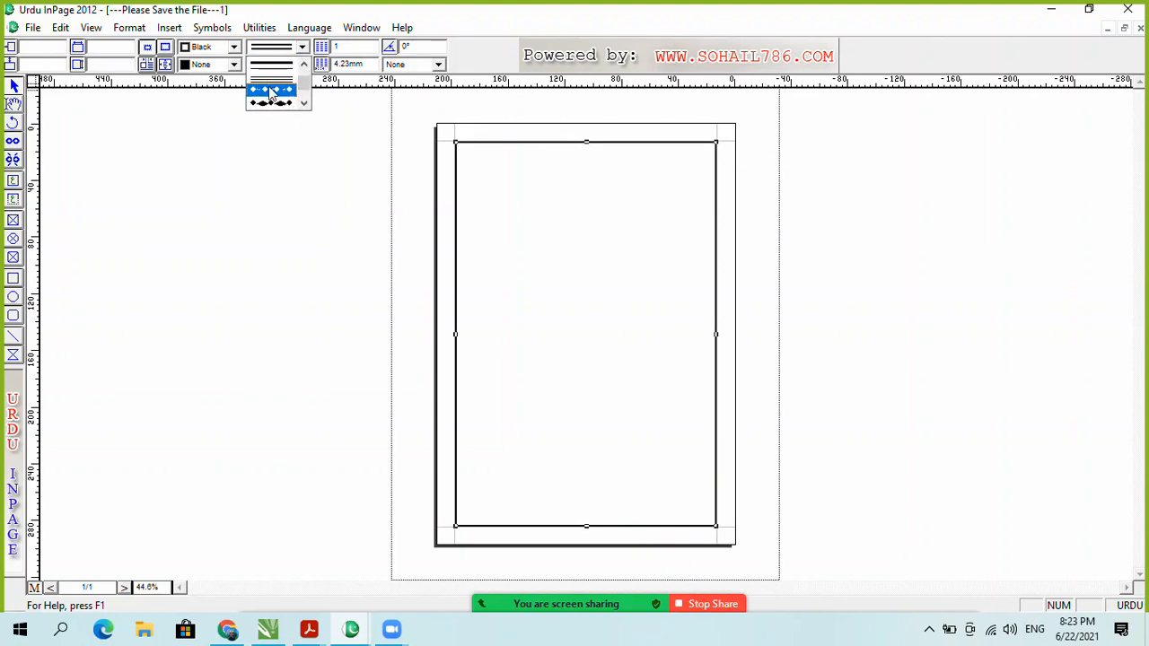
scroll(274, 94, down, 6)
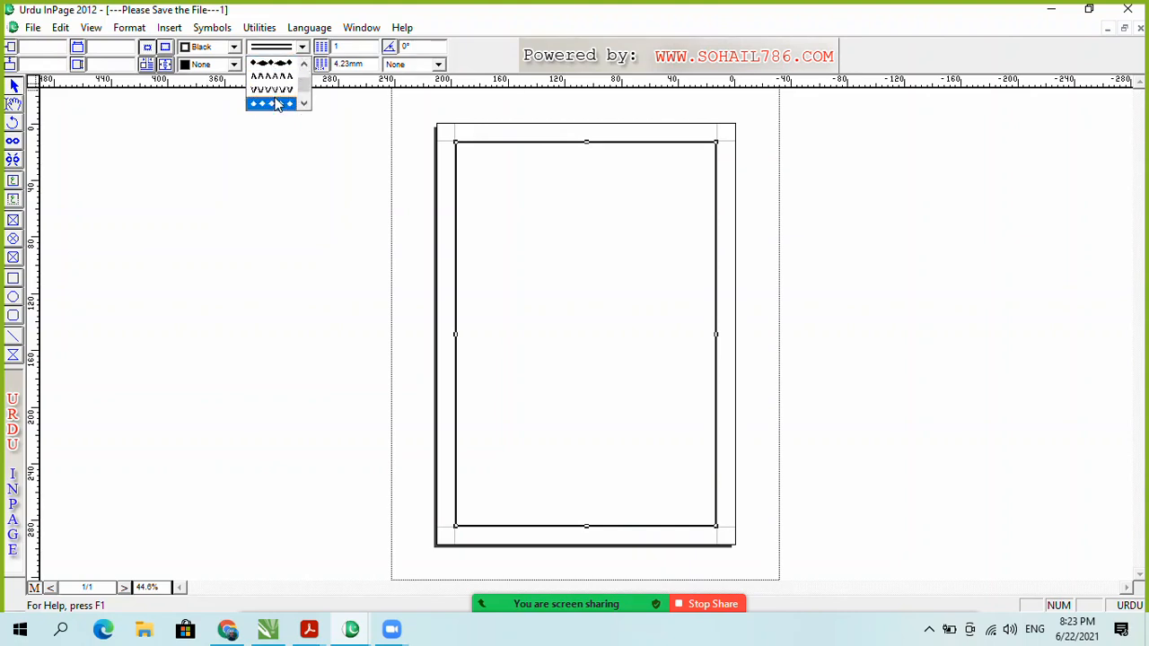
scroll(278, 90, up, 3)
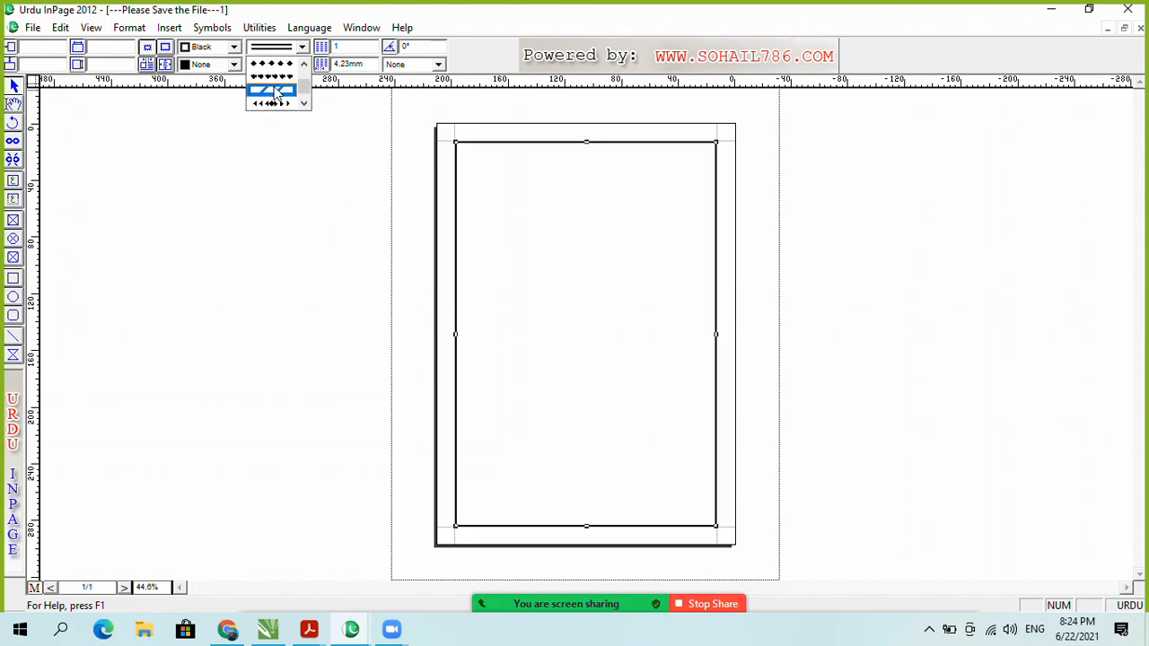
click(272, 90)
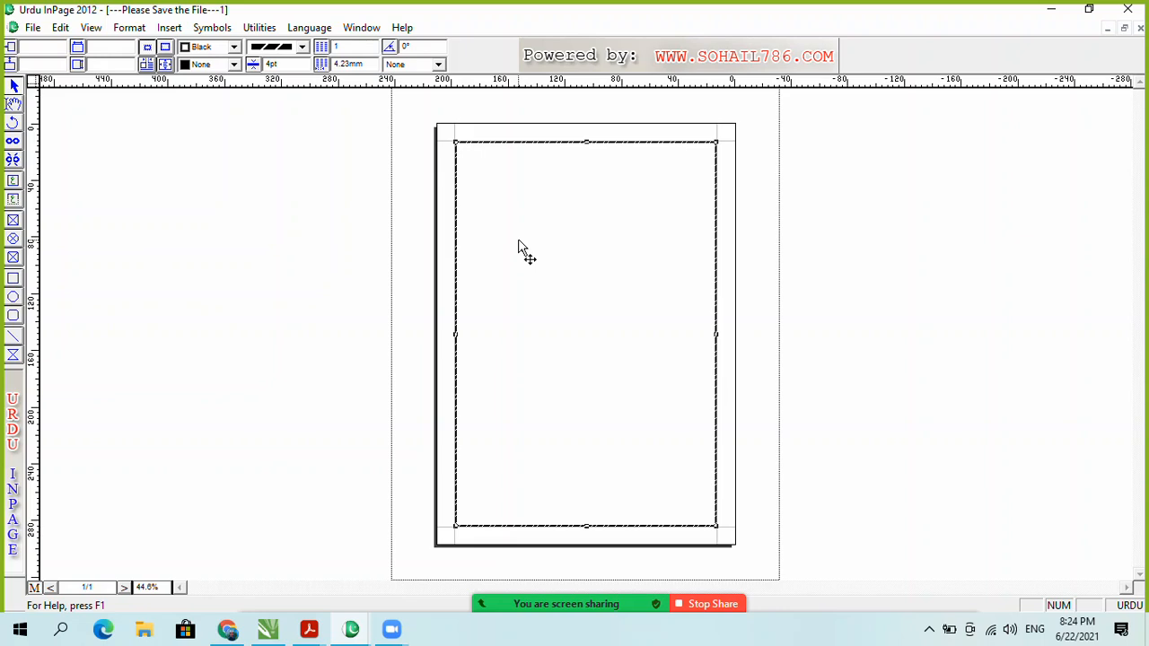
Step: Try deleting the master-page frame twice, dismissing the warning about its text each time
key(Delete)
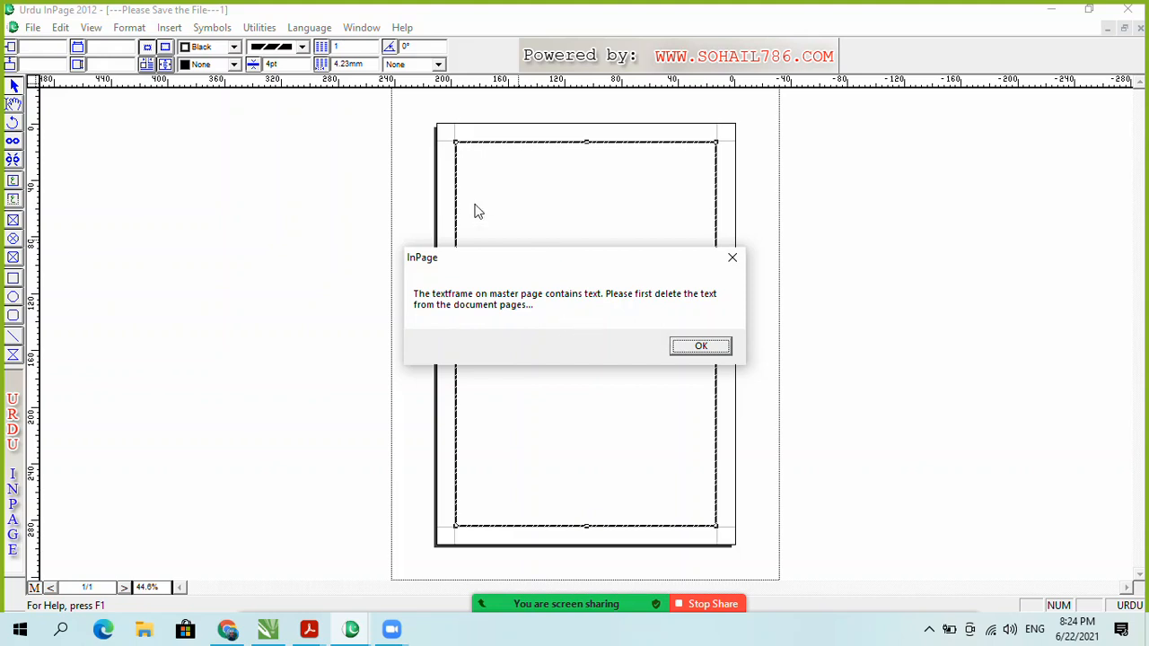
click(699, 347)
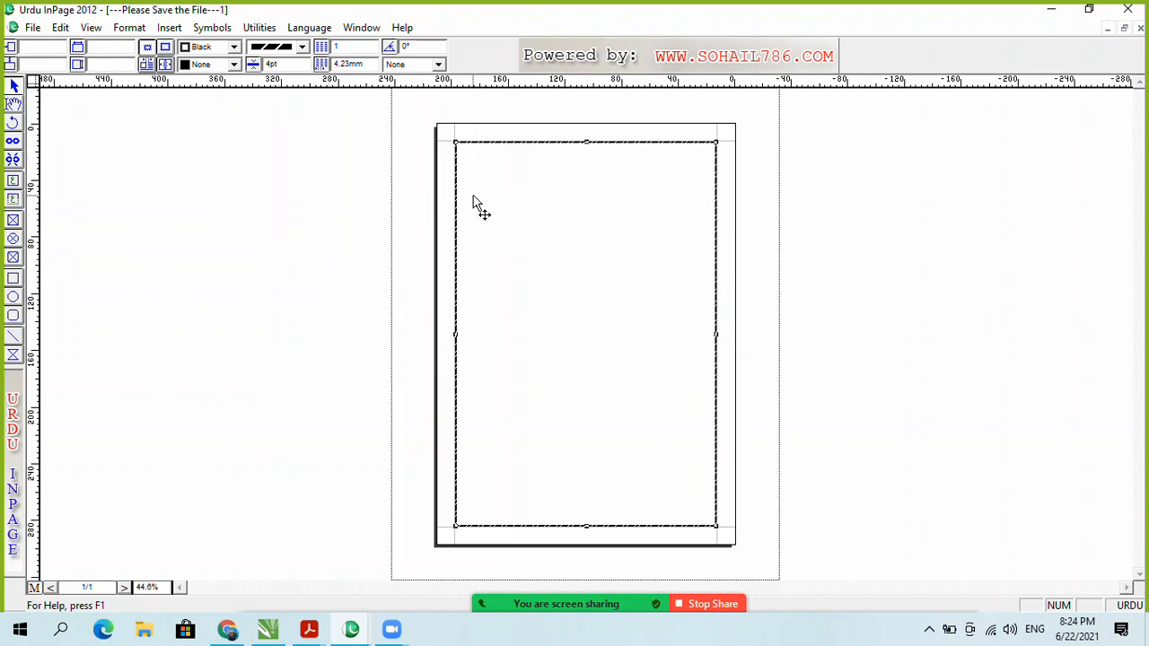
key(Delete)
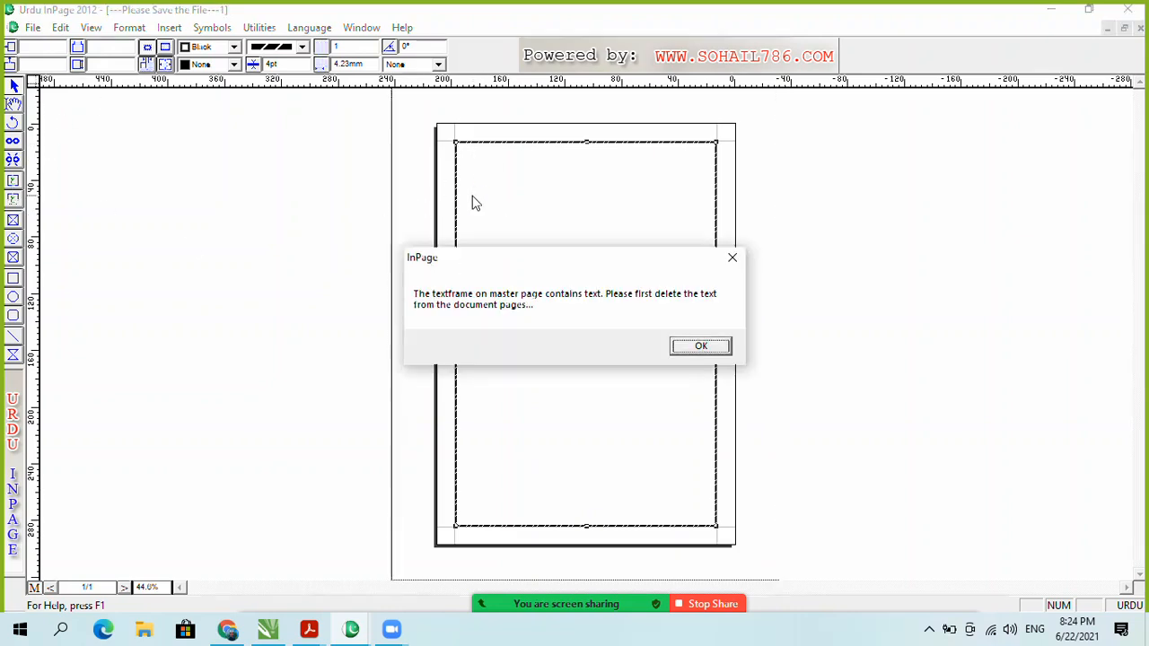
click(691, 346)
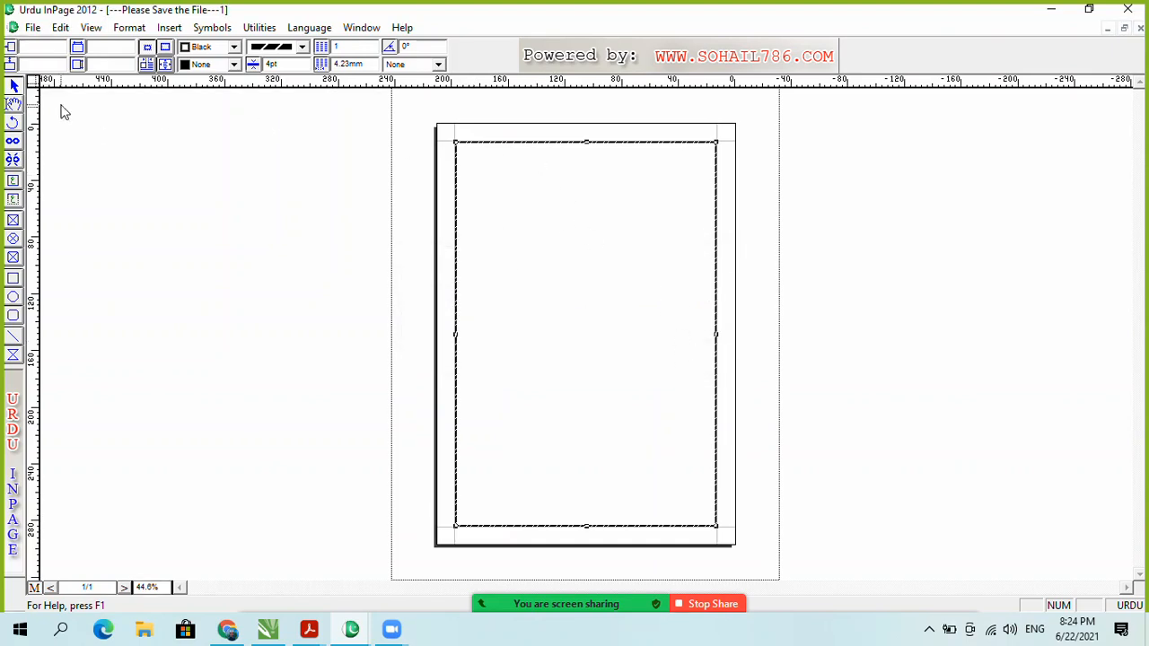
click(15, 106)
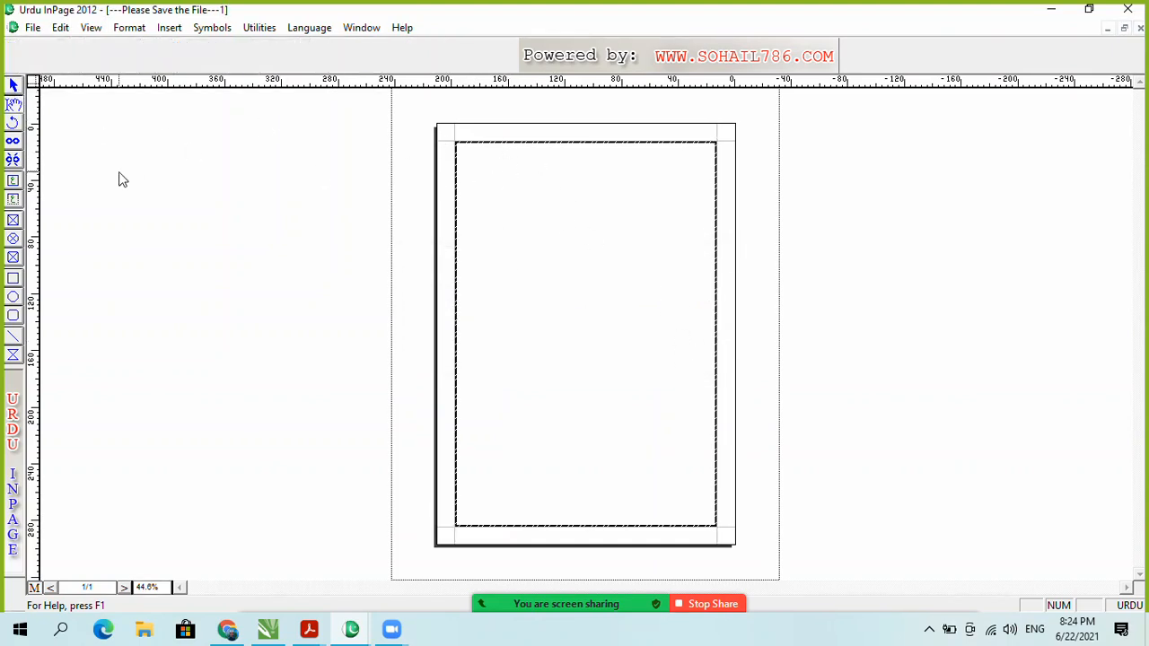
click(14, 85)
click(487, 157)
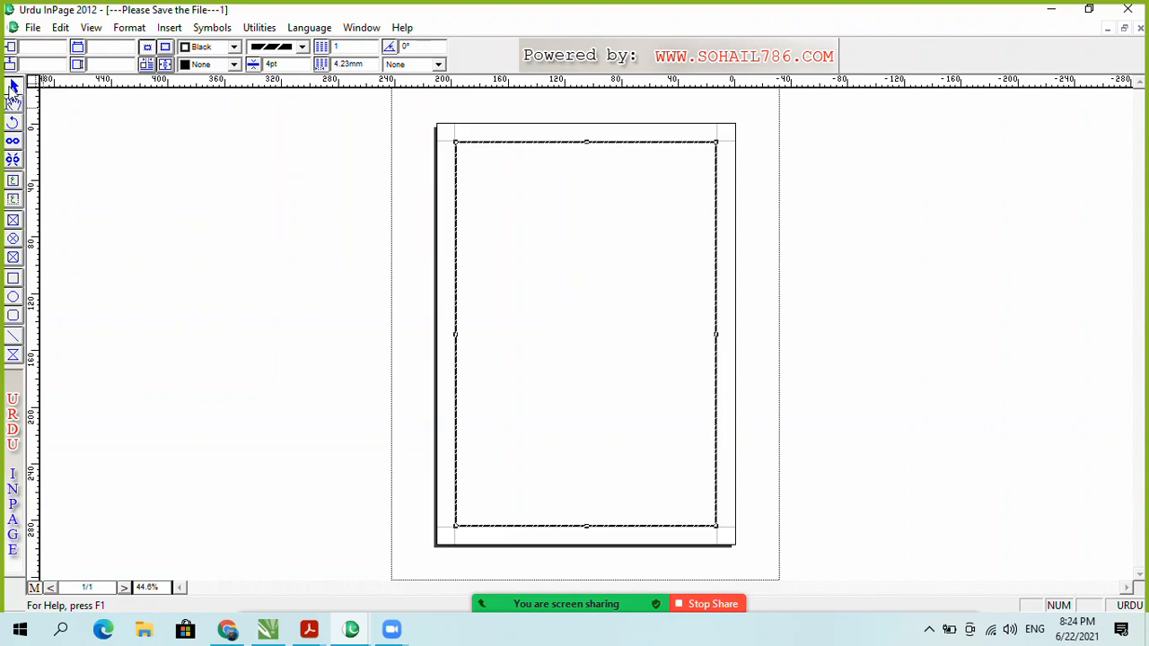
click(301, 46)
click(283, 72)
click(12, 191)
drag(474, 171, 597, 231)
click(553, 203)
click(12, 87)
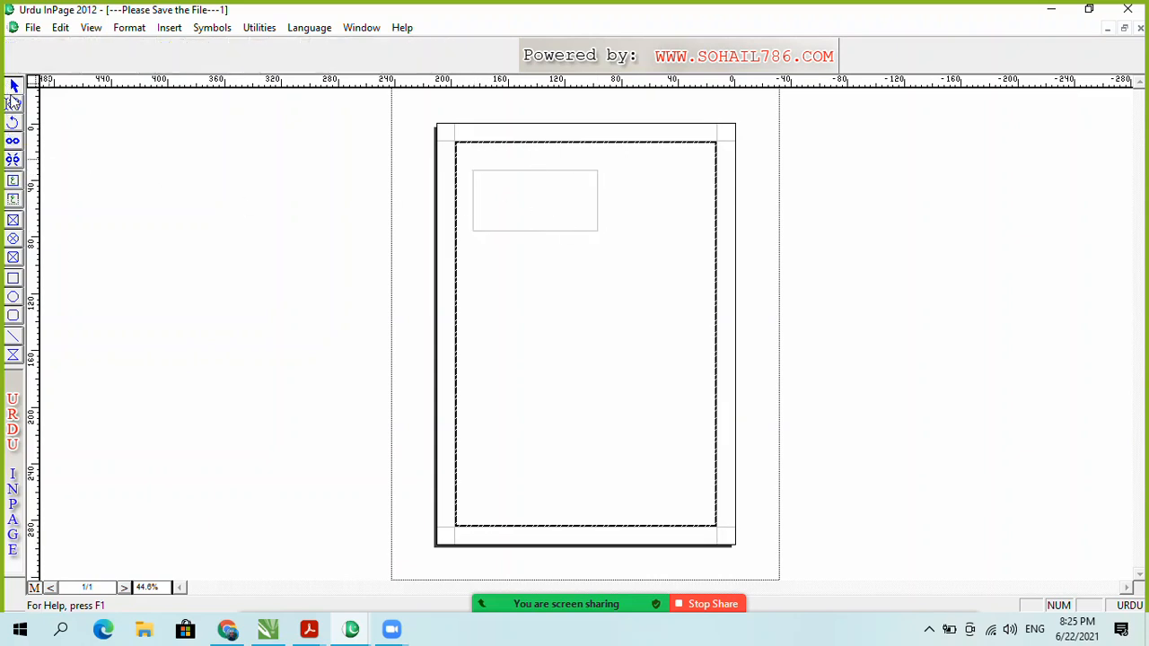
click(14, 85)
click(13, 85)
click(528, 176)
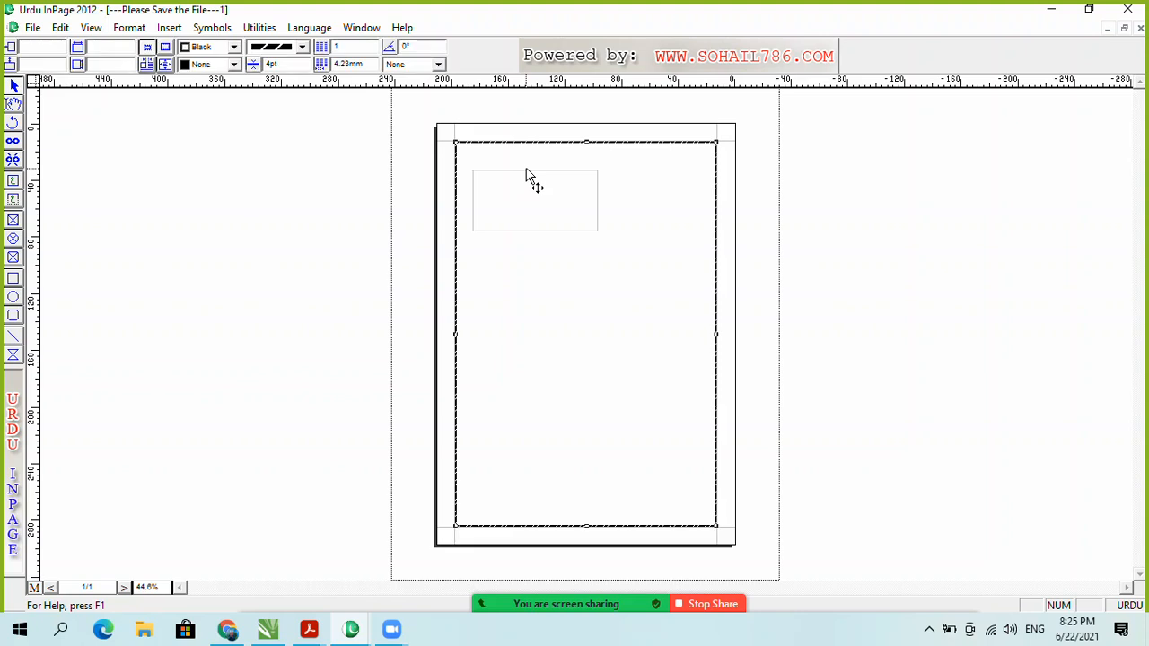
key(Delete)
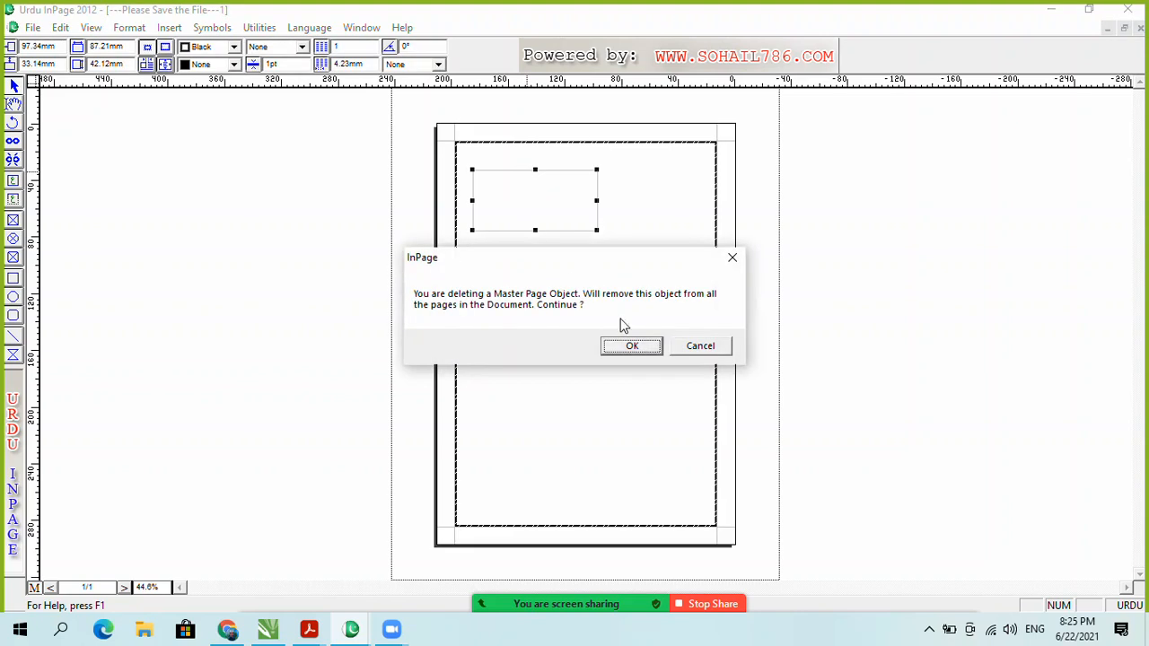
click(725, 346)
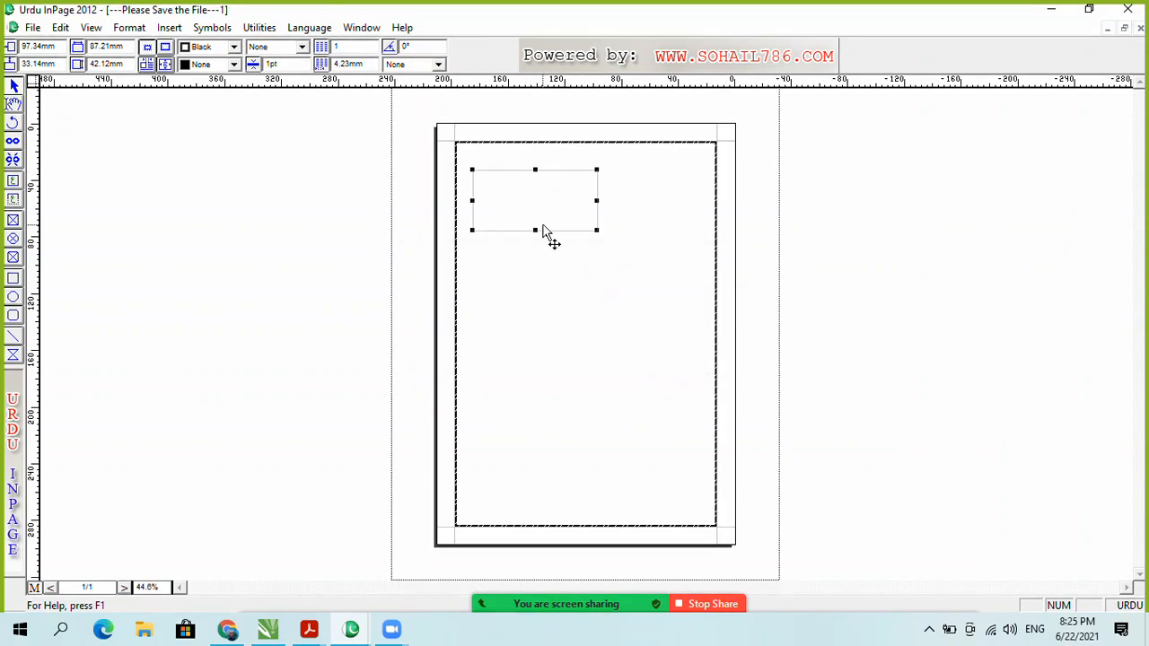
key(Delete)
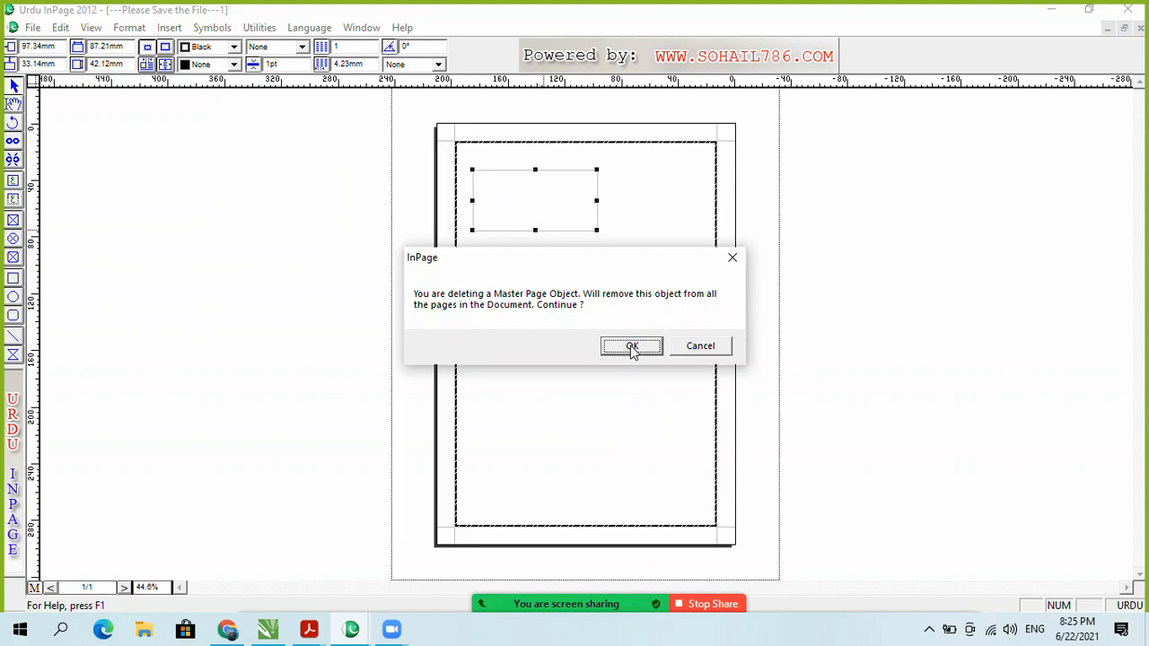
click(719, 348)
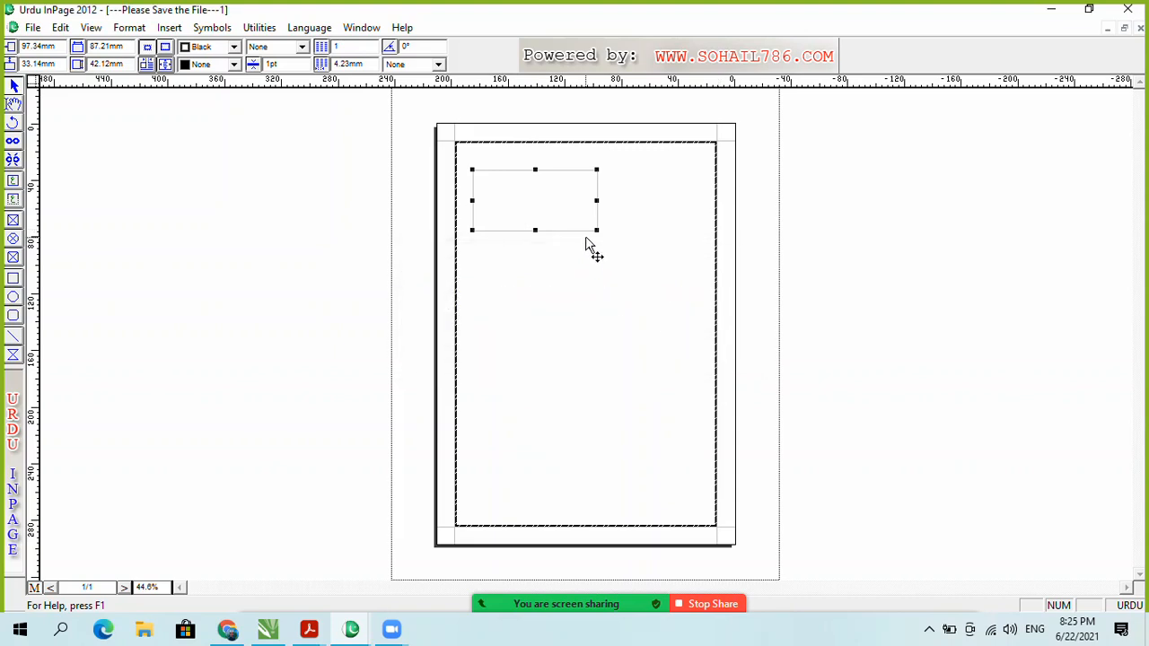
key(Delete)
click(638, 346)
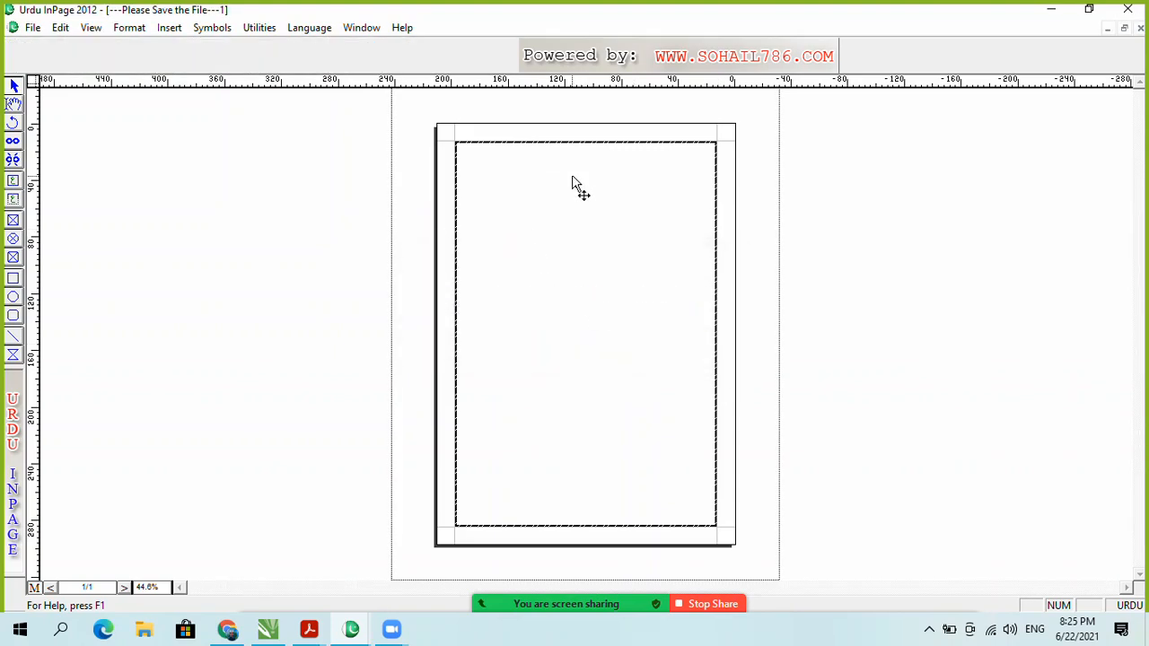
click(34, 588)
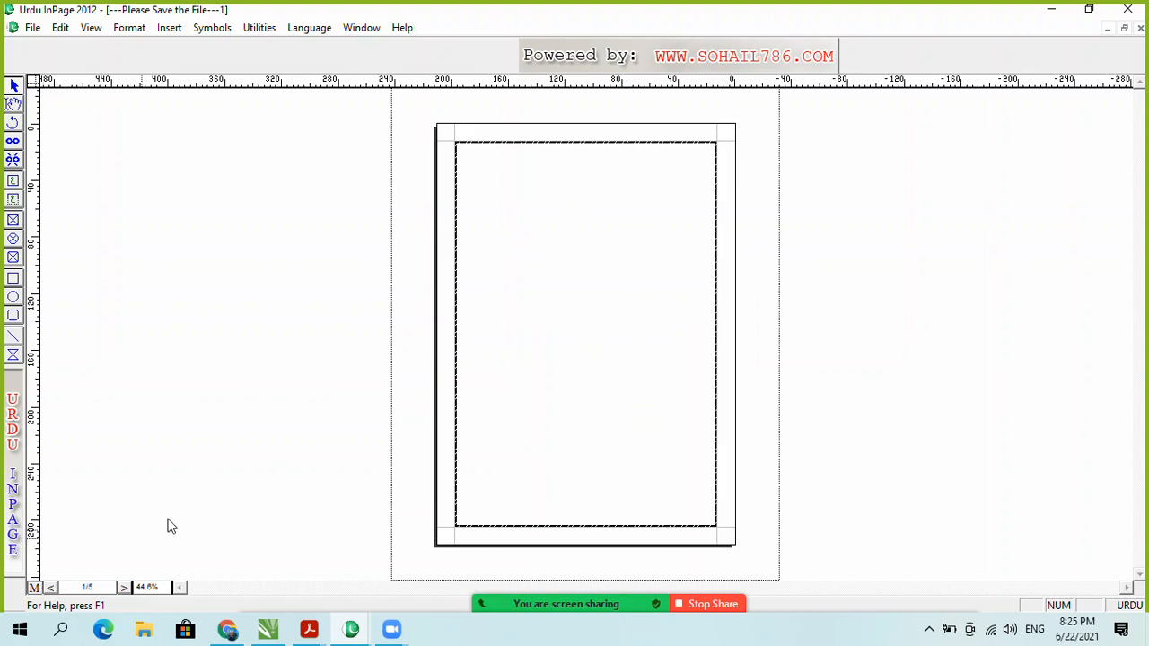
click(12, 188)
drag(479, 190, 598, 247)
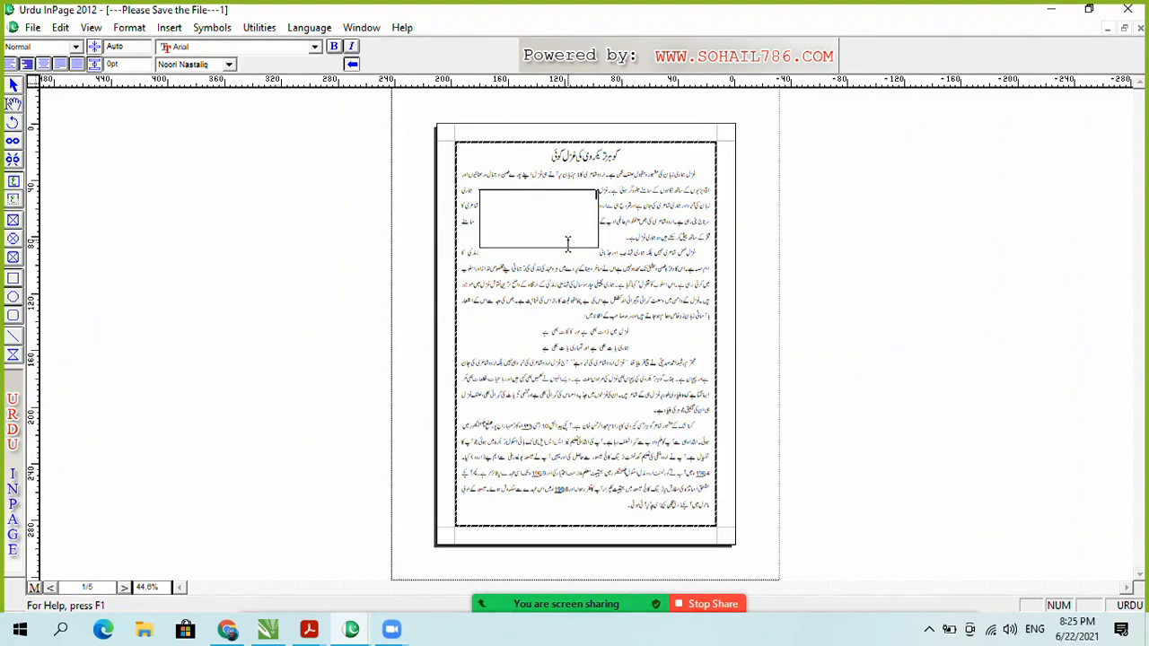
click(13, 86)
click(518, 205)
key(Delete)
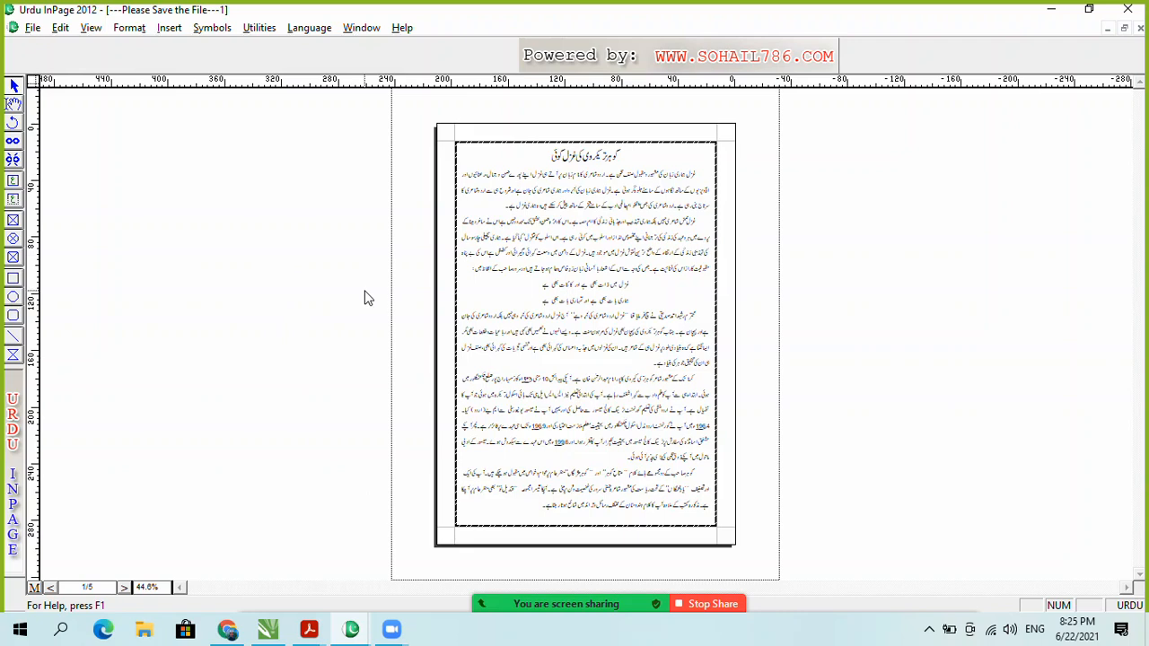
key(ctrl+z)
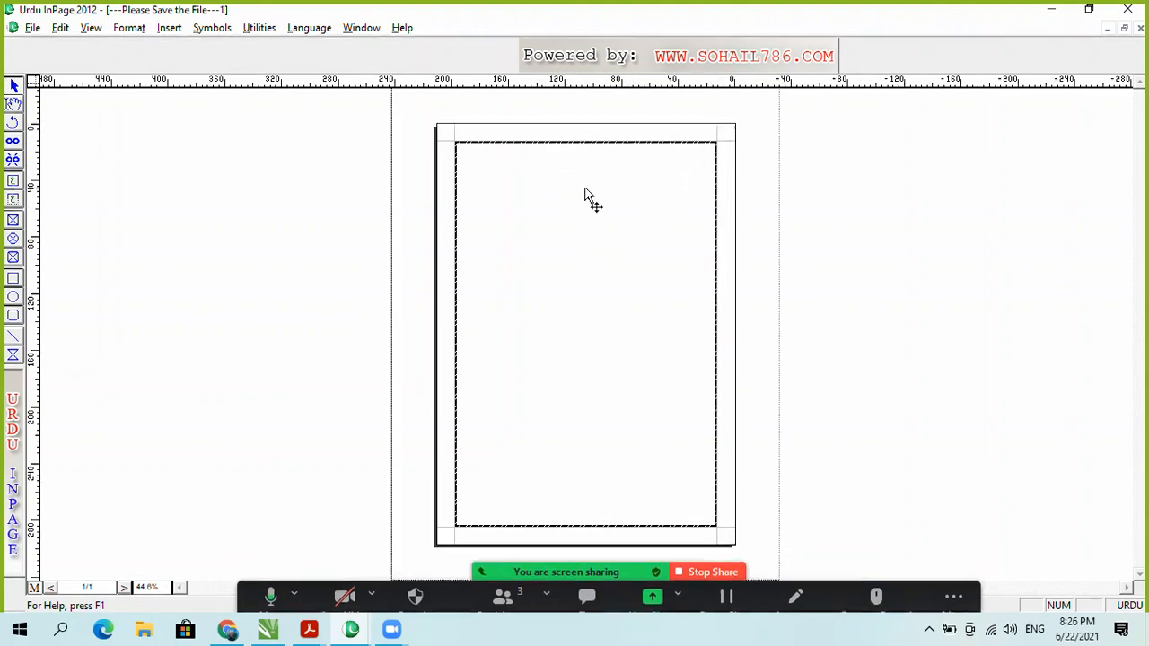
Step: Draw a new header text box at the master page's top right and zoom in on it
click(535, 204)
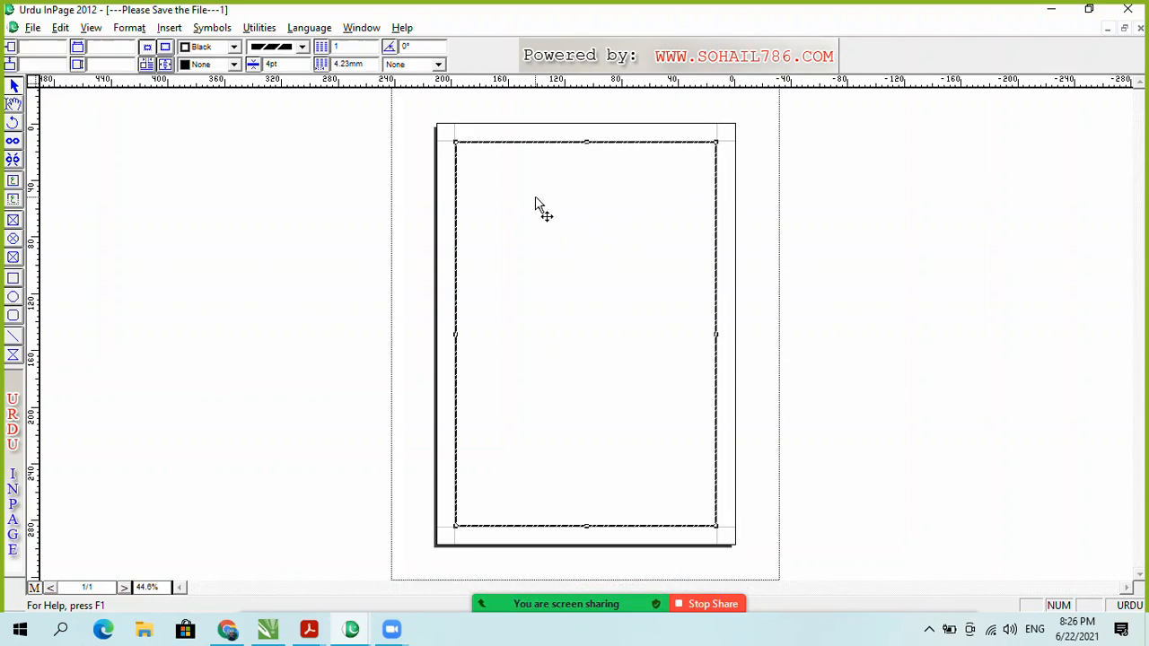
click(13, 202)
drag(709, 123, 633, 148)
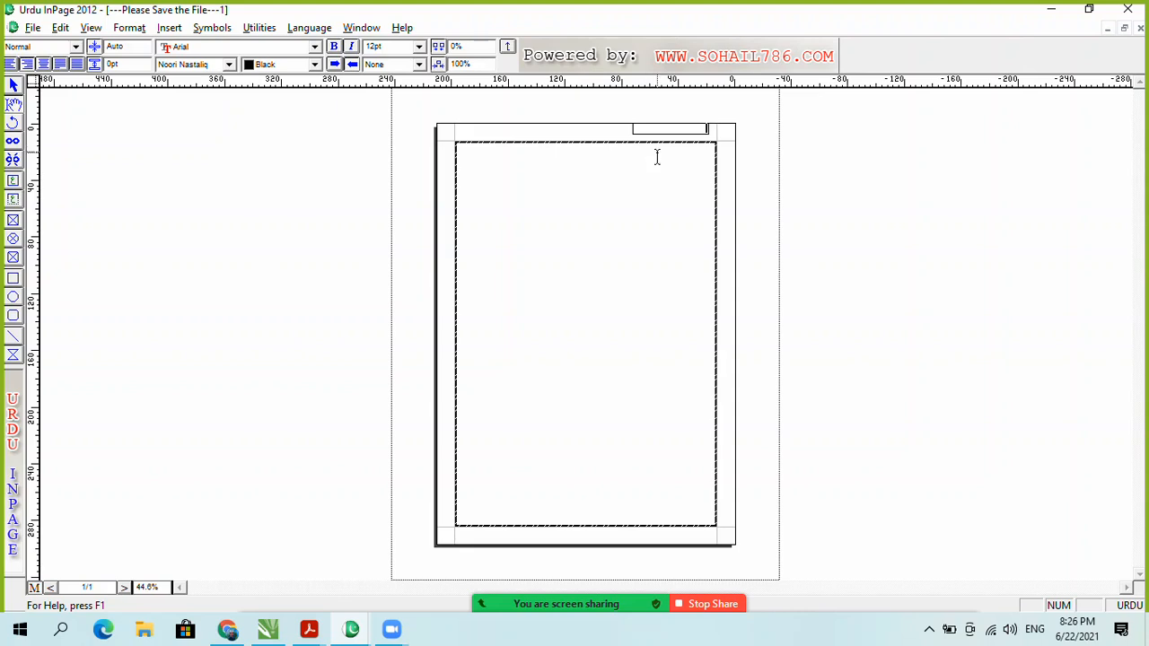
key(ctrl+2)
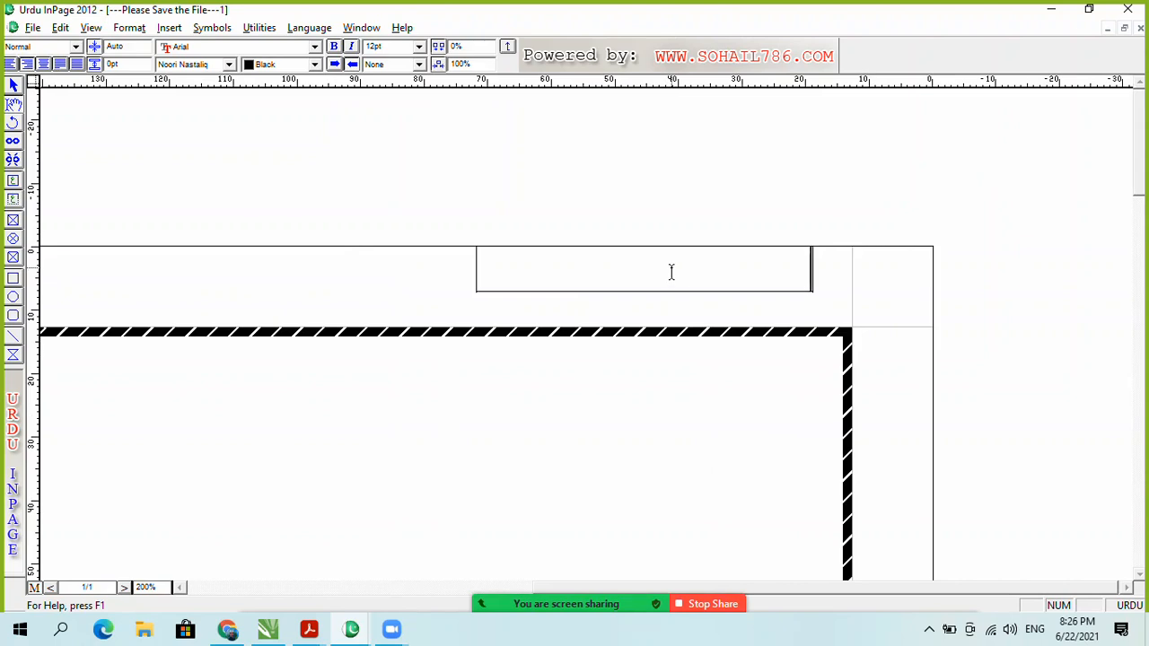
Step: Type the Urdu header 'ان پیج اڈوانس کلاسس' and select the box as an object
text(an pyj flas)
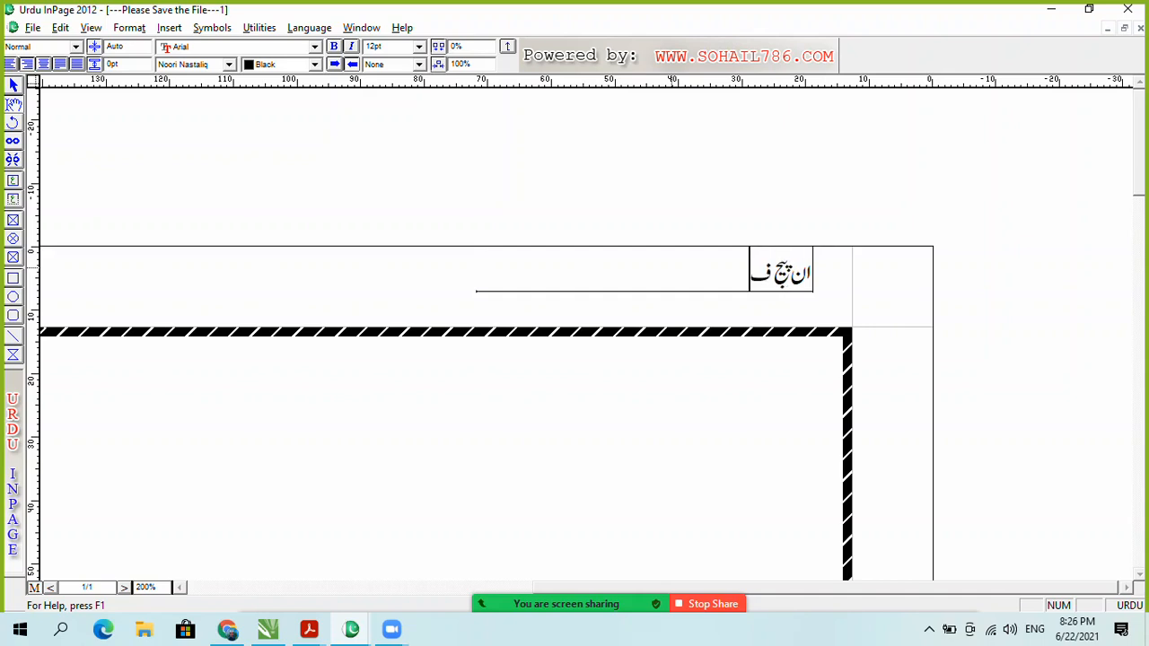
key(BackSpace)
key(BackSpace)
key(BackSpace)
key(BackSpace)
text(aDwans klas)
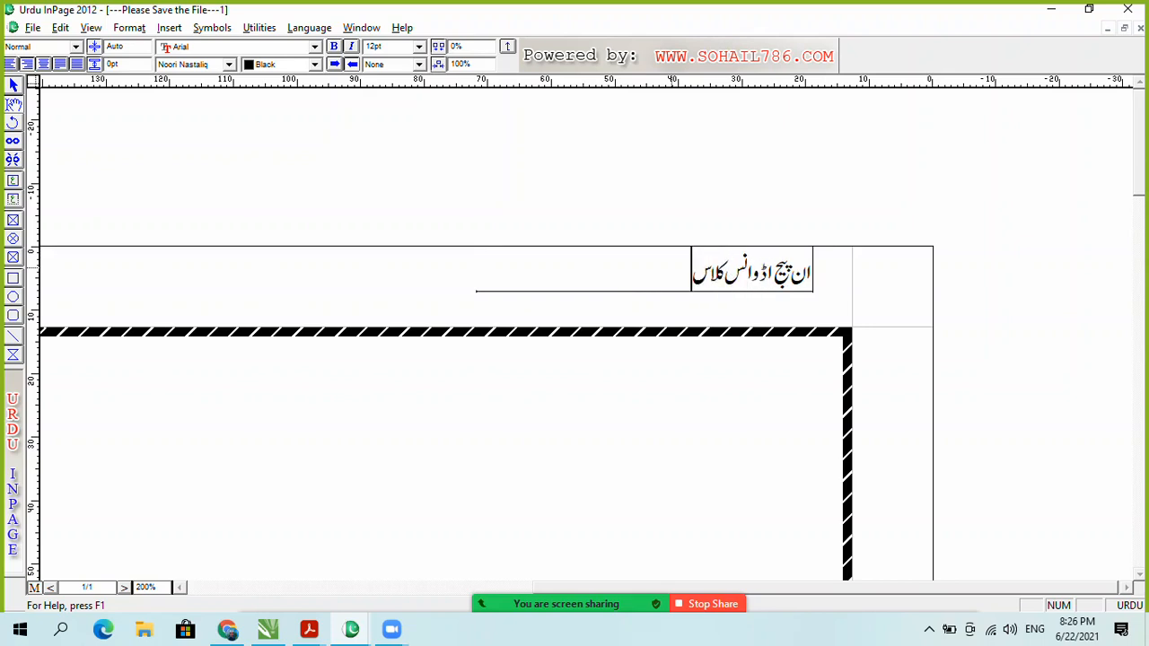
text(s)
click(13, 87)
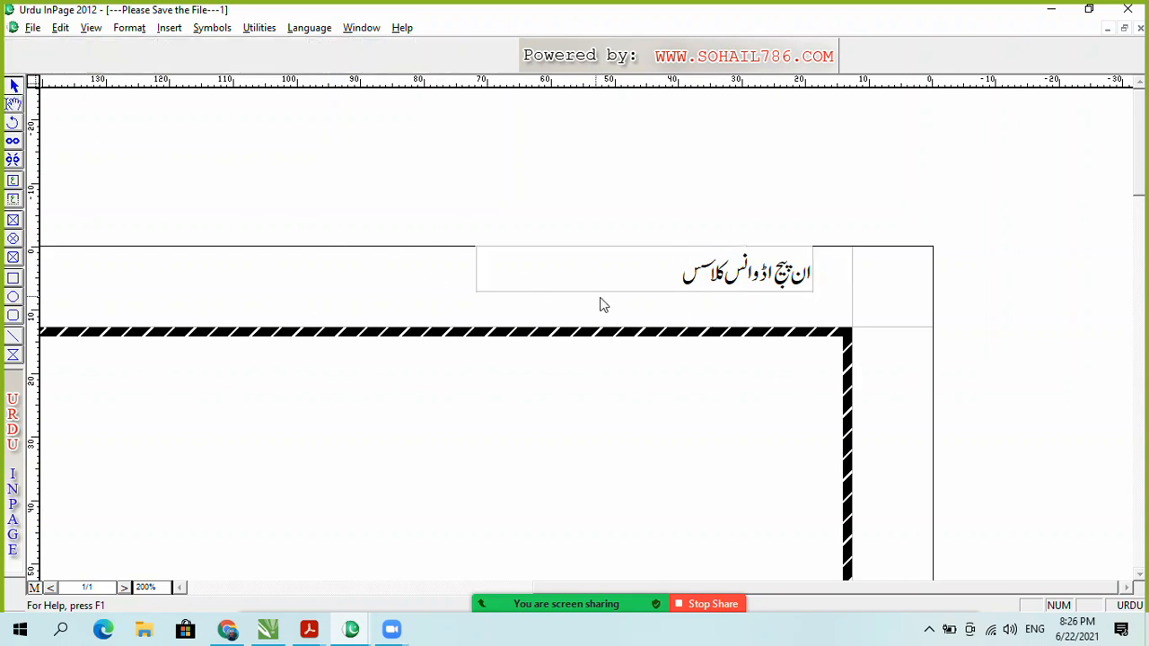
click(698, 285)
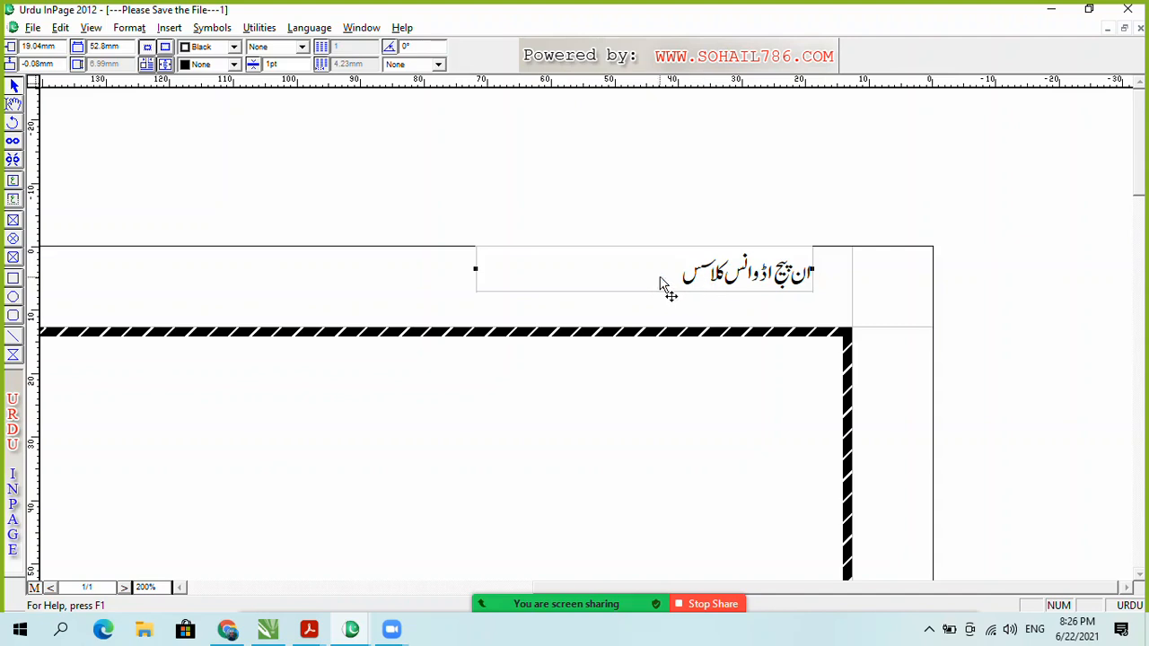
Step: Set the header line's font size to 16pt
click(14, 103)
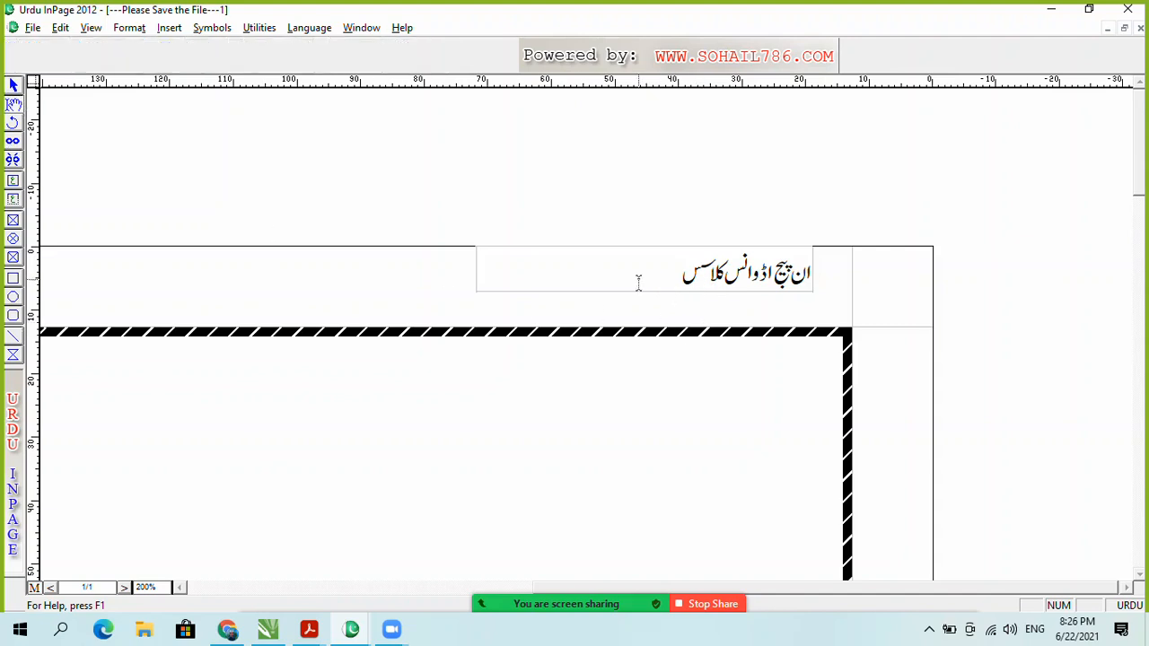
triple_click(638, 281)
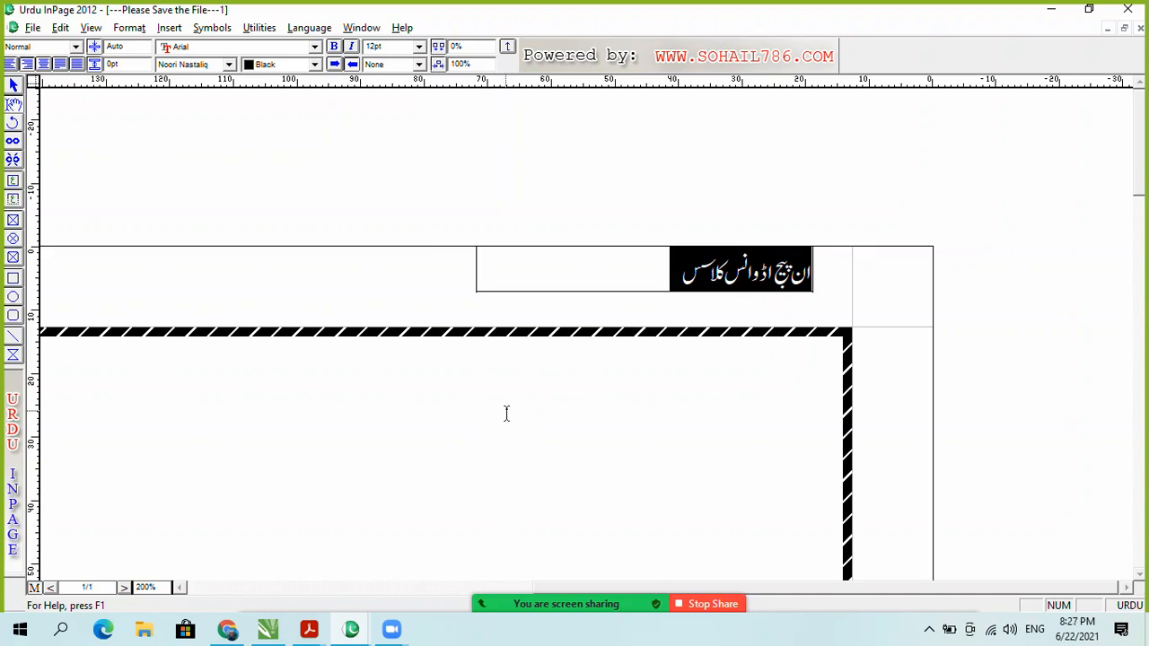
click(391, 48)
text(16)
key(Return)
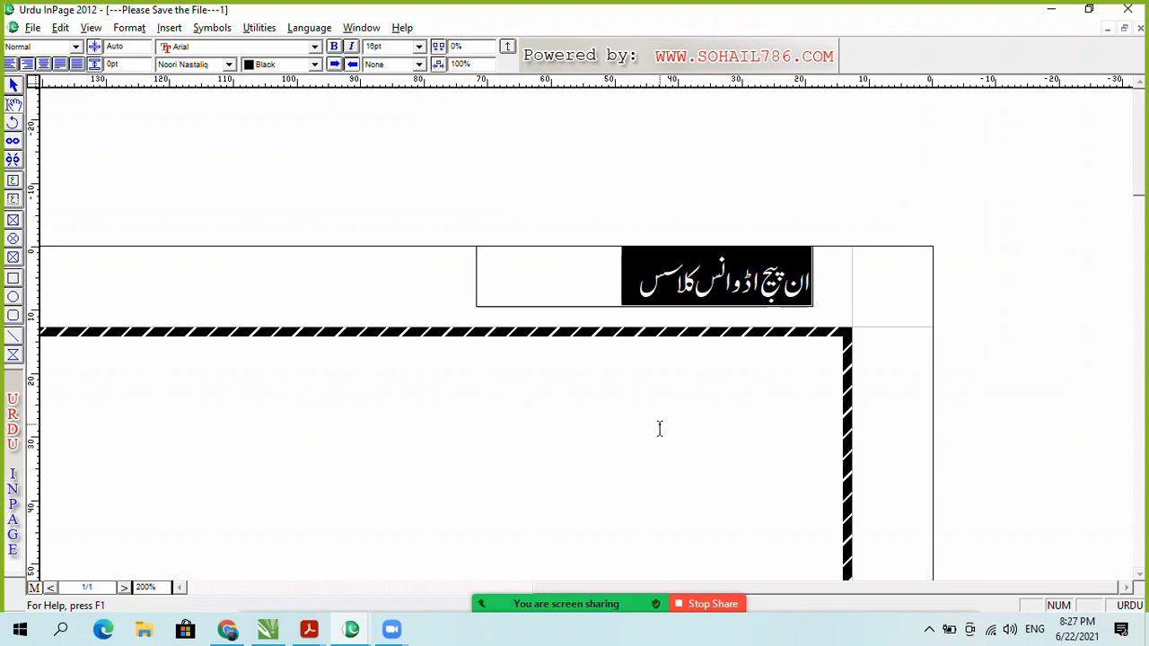
click(372, 49)
click(609, 298)
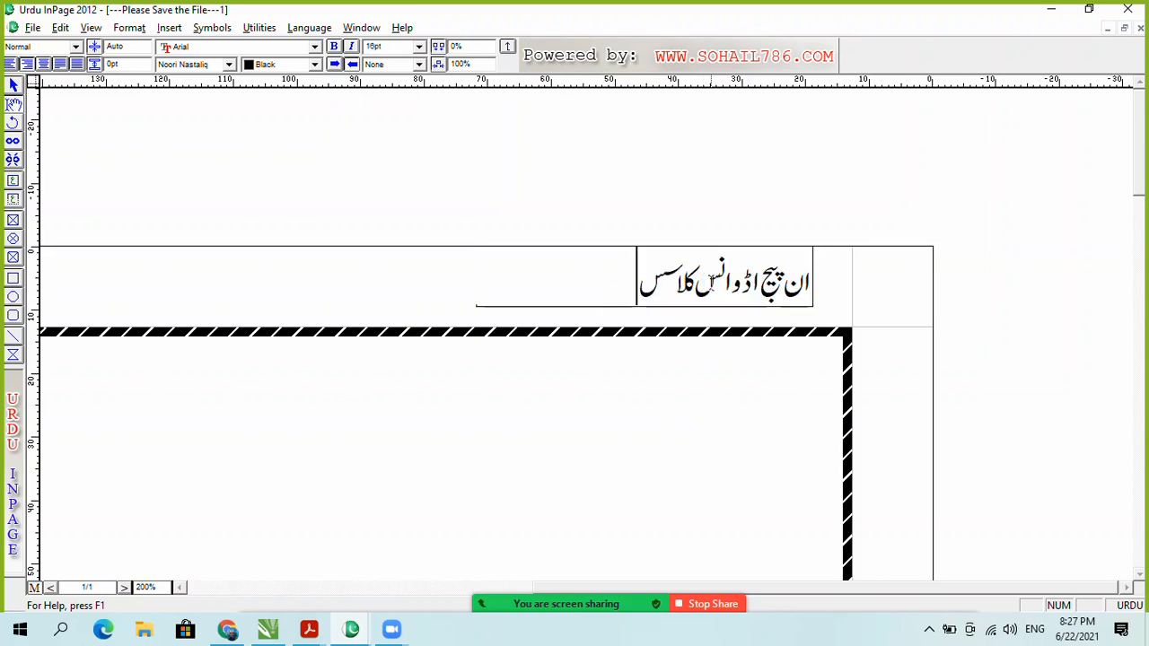
Step: Move the header box down to sit above the dashed frame's top-right corner
click(14, 86)
click(693, 290)
drag(700, 274, 742, 298)
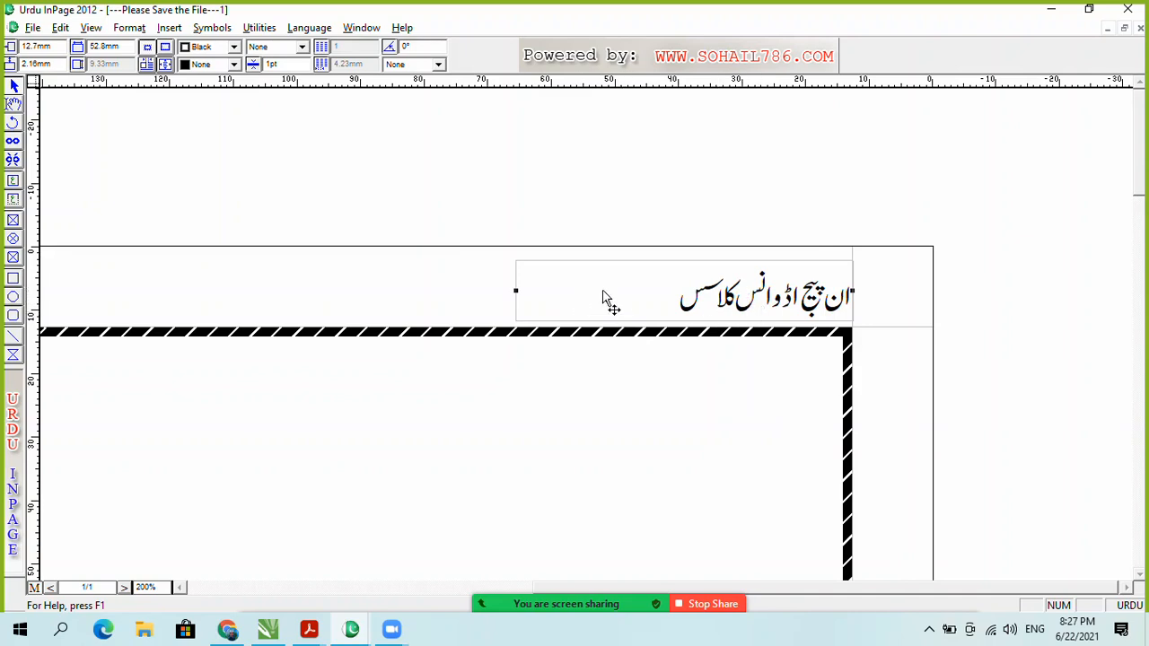
Step: Paste a copy of the header box at the page's top left, move it to the border corner and narrow it
key(ctrl+v)
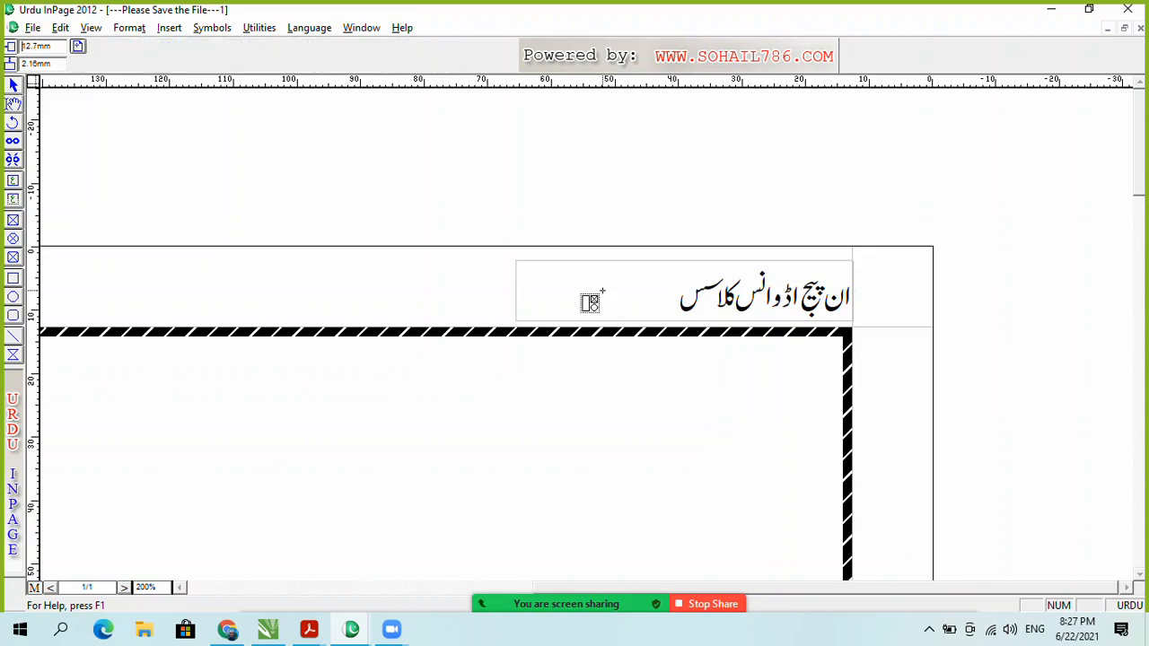
drag(652, 584, 360, 579)
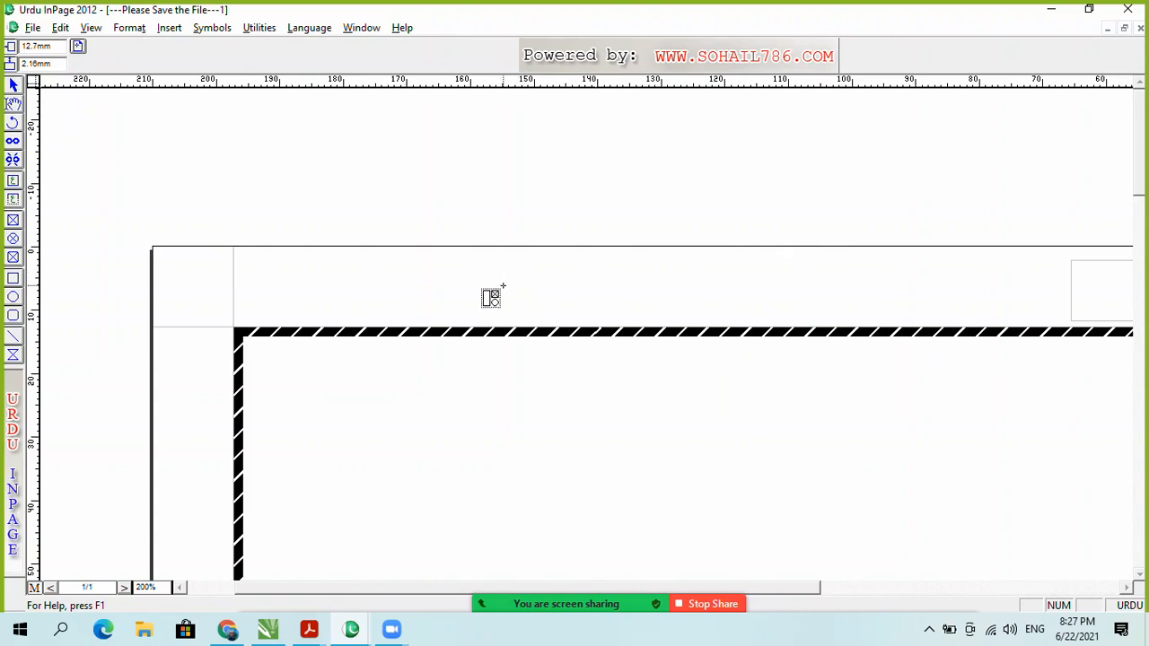
click(673, 273)
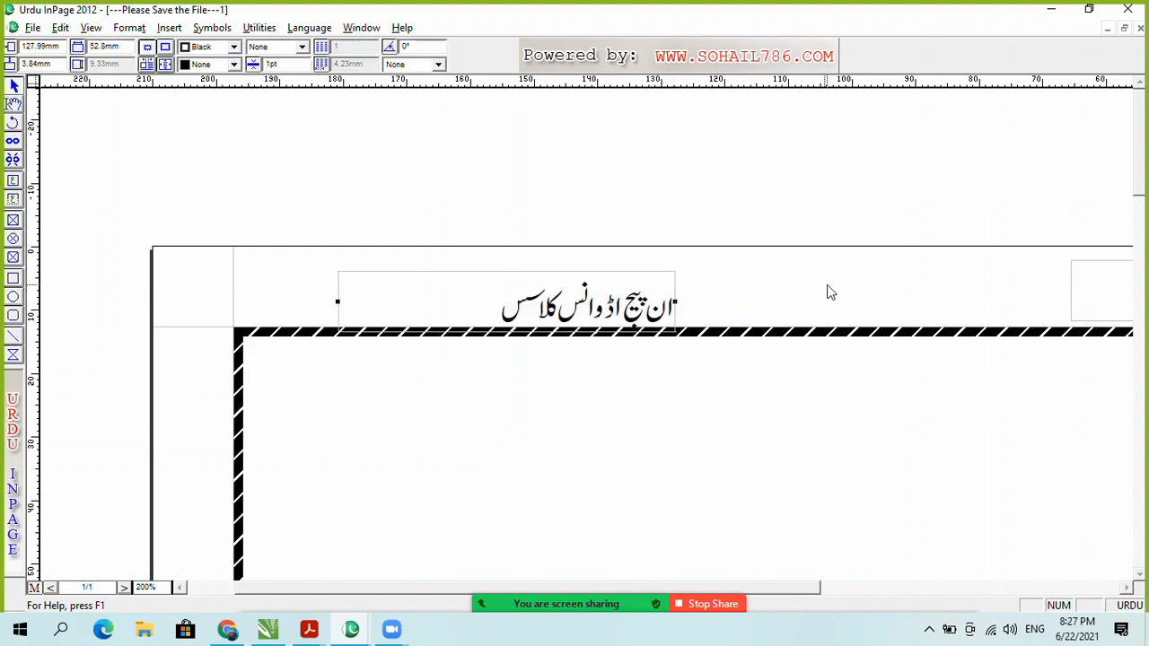
drag(616, 314, 513, 304)
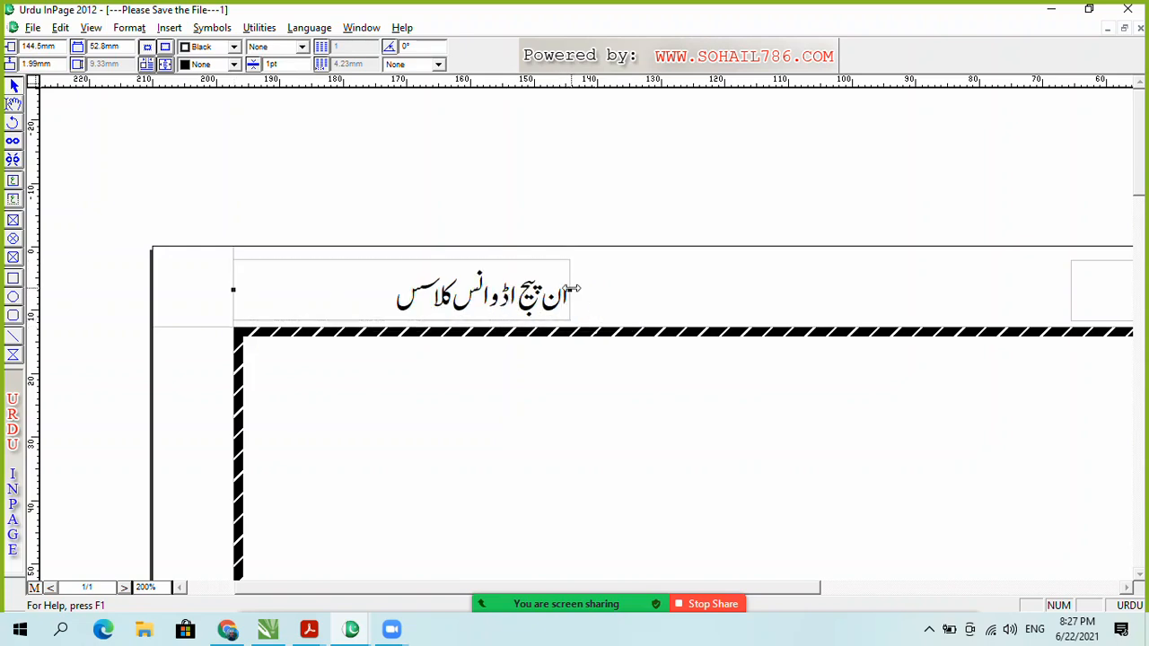
drag(569, 293, 392, 307)
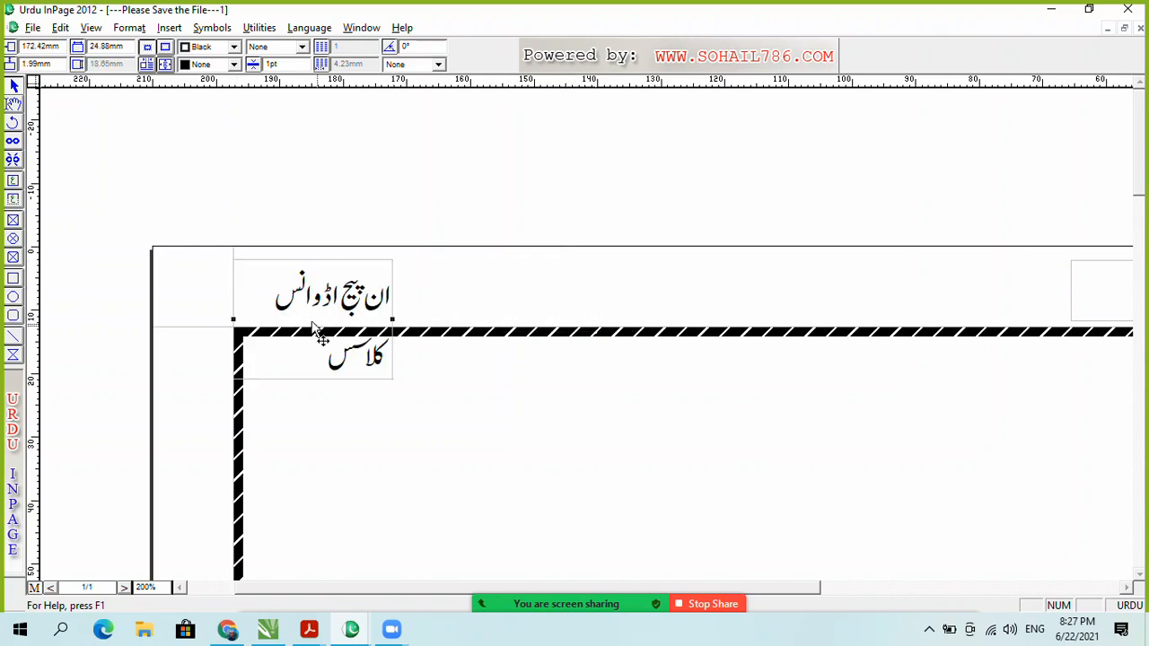
double_click(363, 305)
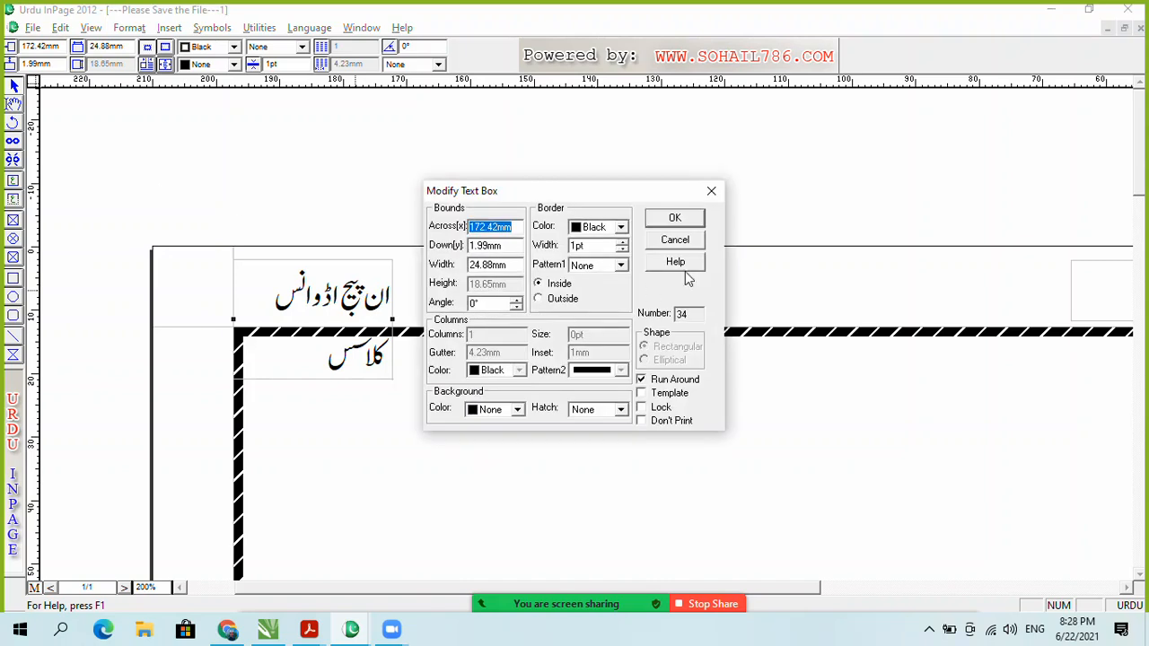
click(696, 242)
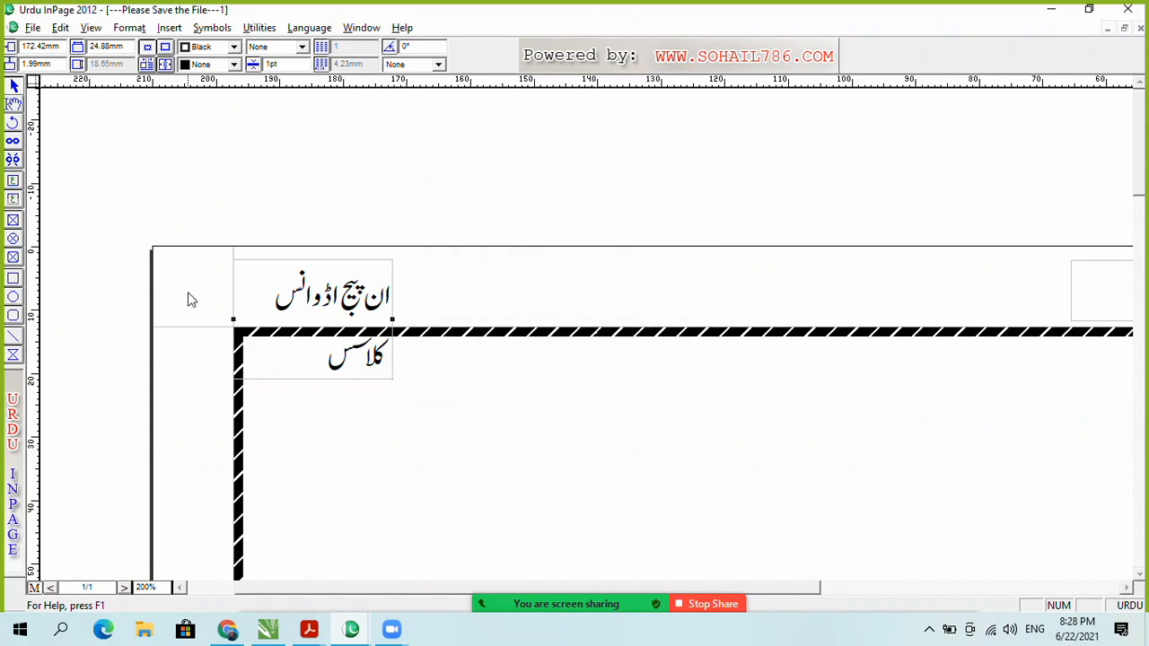
Step: Delete all the Urdu text from the copied box
click(14, 103)
click(325, 316)
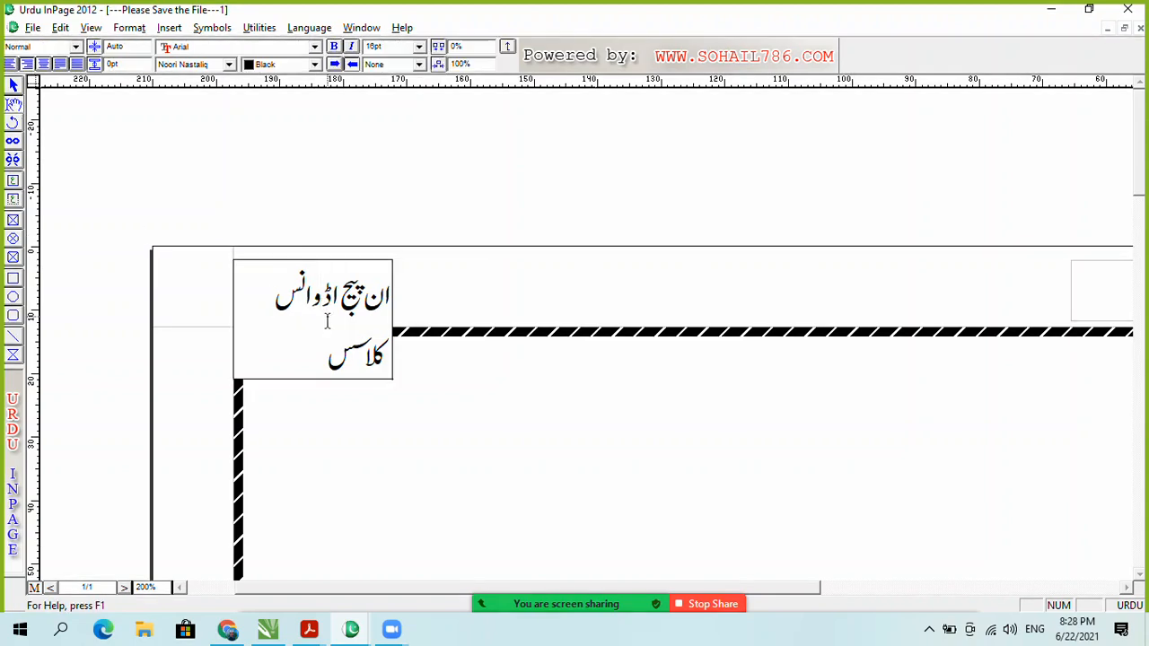
key(ctrl+a)
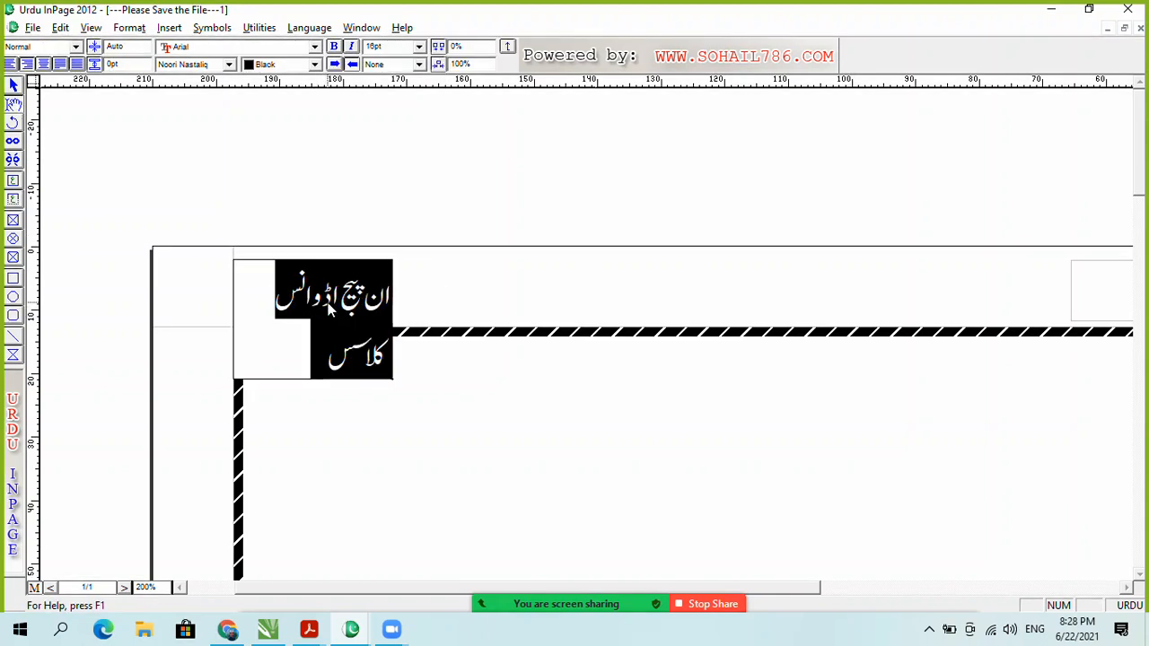
key(Delete)
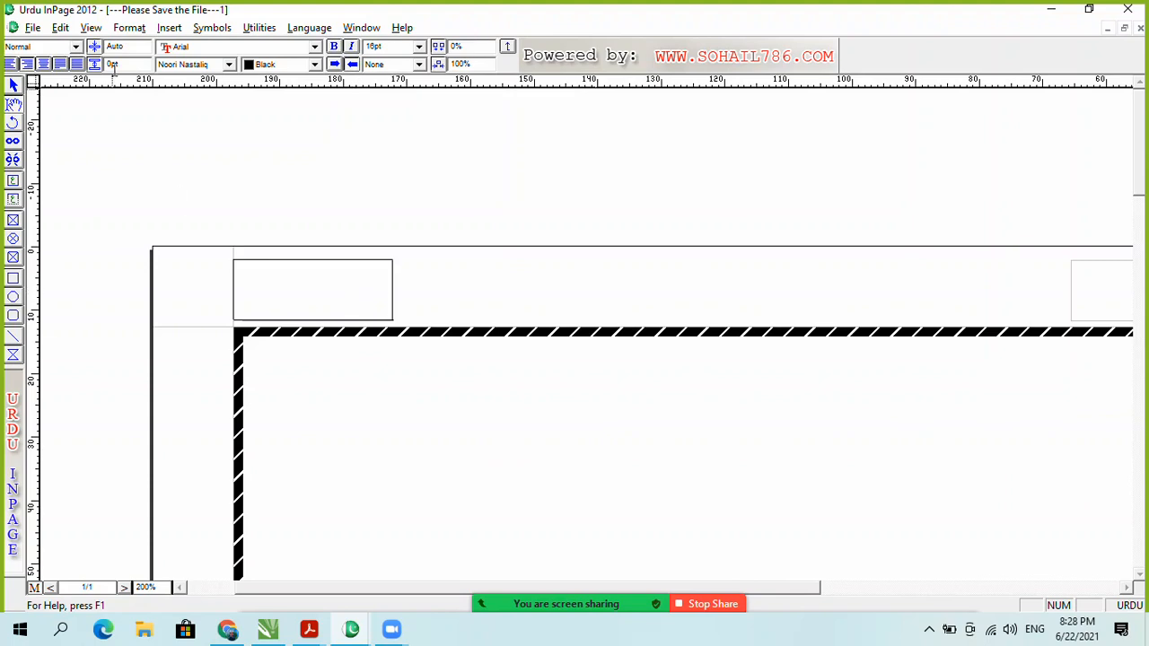
Step: Insert a centre-aligned automatic page number into the copied box, then leave the master page
click(168, 27)
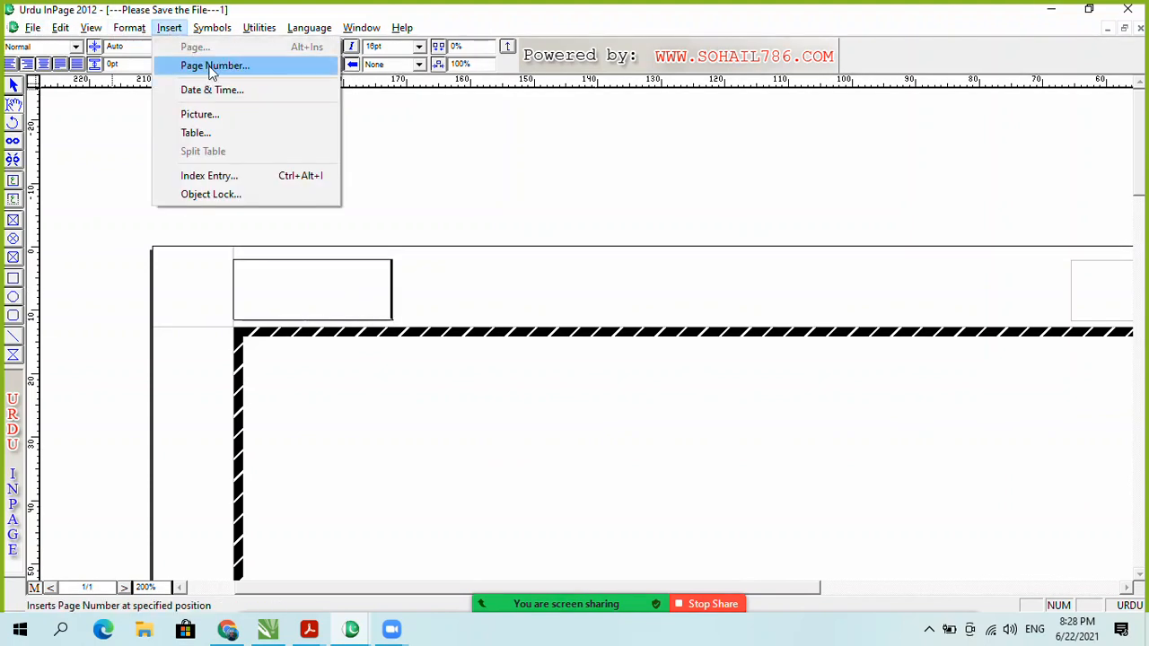
click(213, 67)
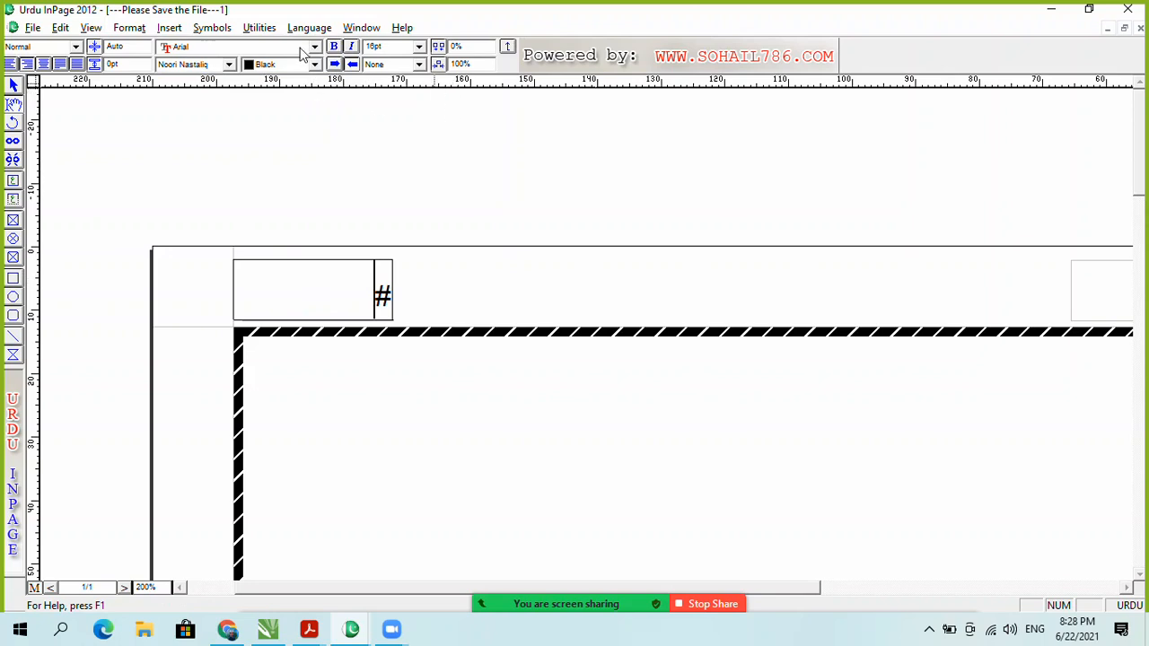
click(43, 64)
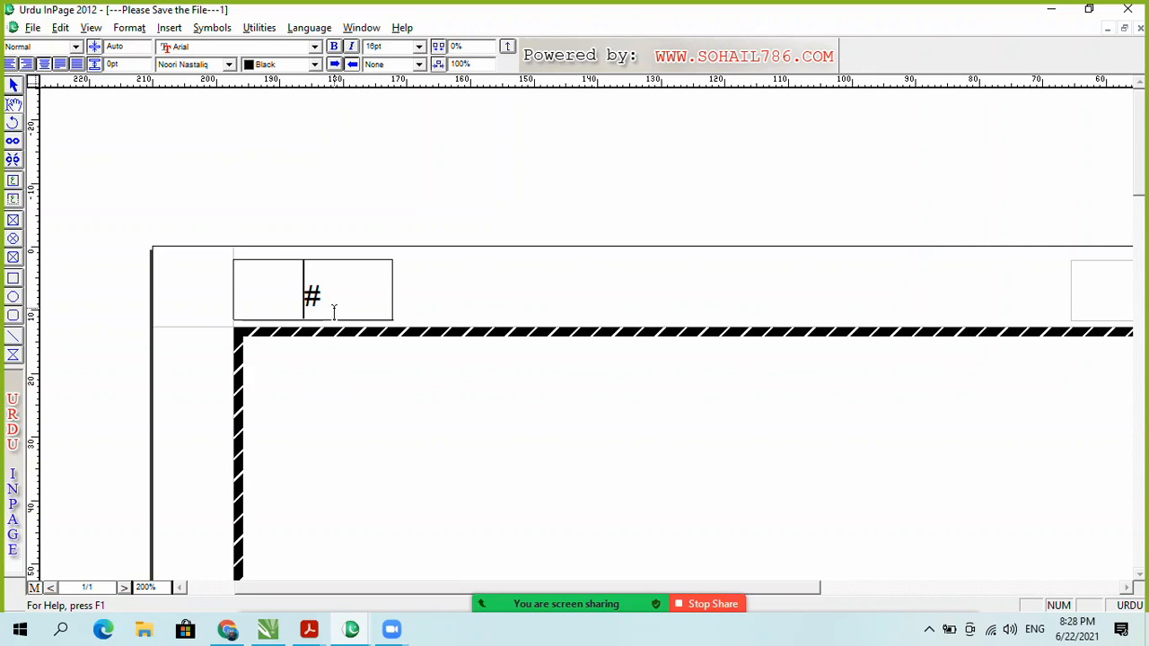
key(ctrl+m)
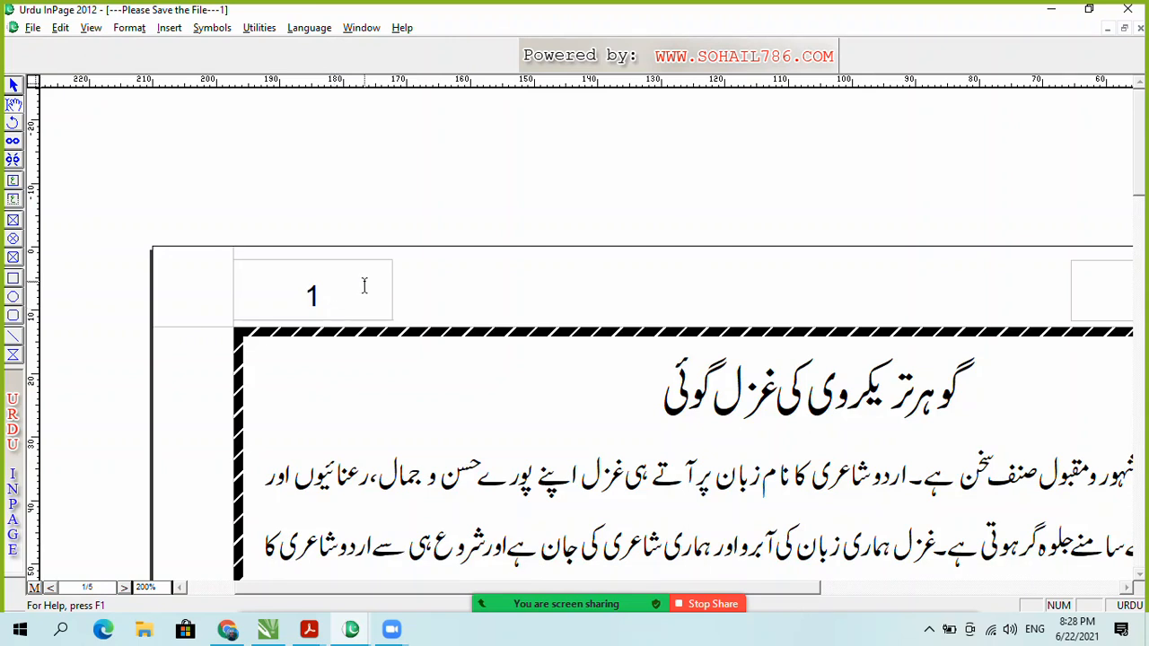
Step: Zoom to 100% to review page 1 with its page number and Urdu heading
mouse_move(678, 583)
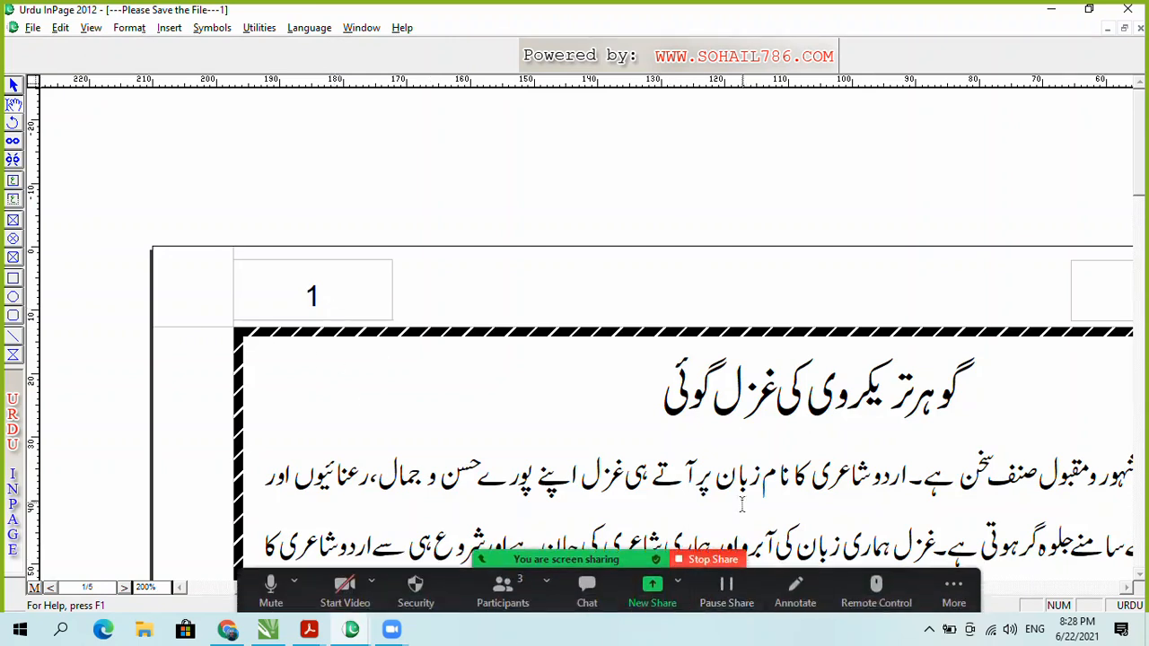
key(ctrl+1)
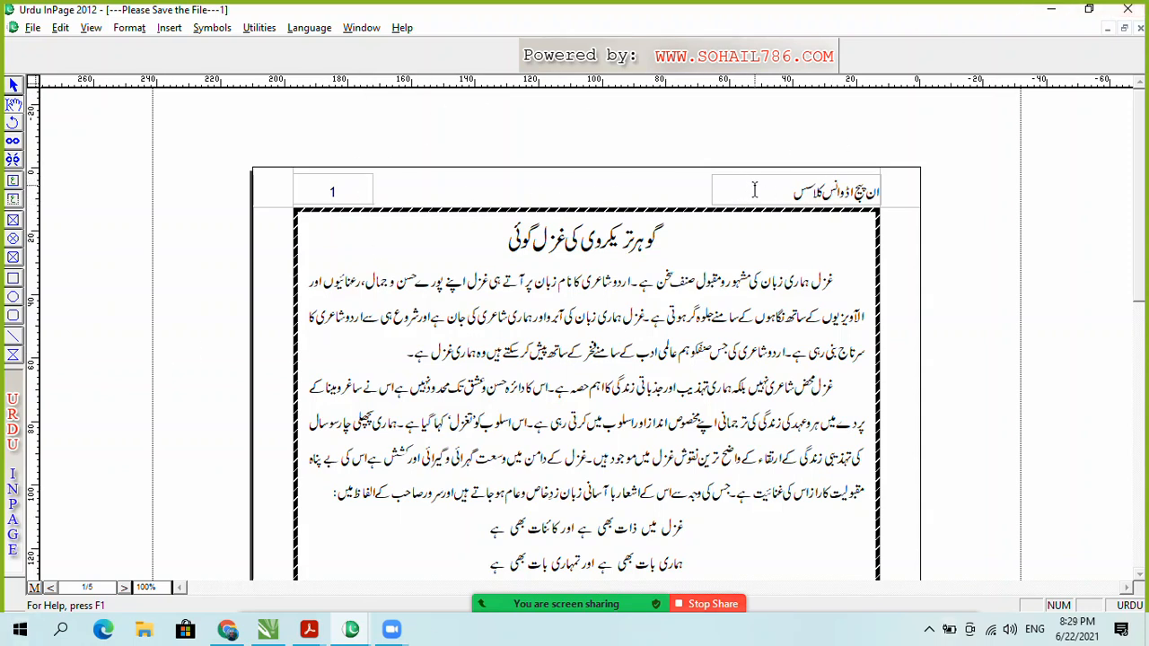
Step: On the master page, give the header title box and page-number box solid borders
click(34, 589)
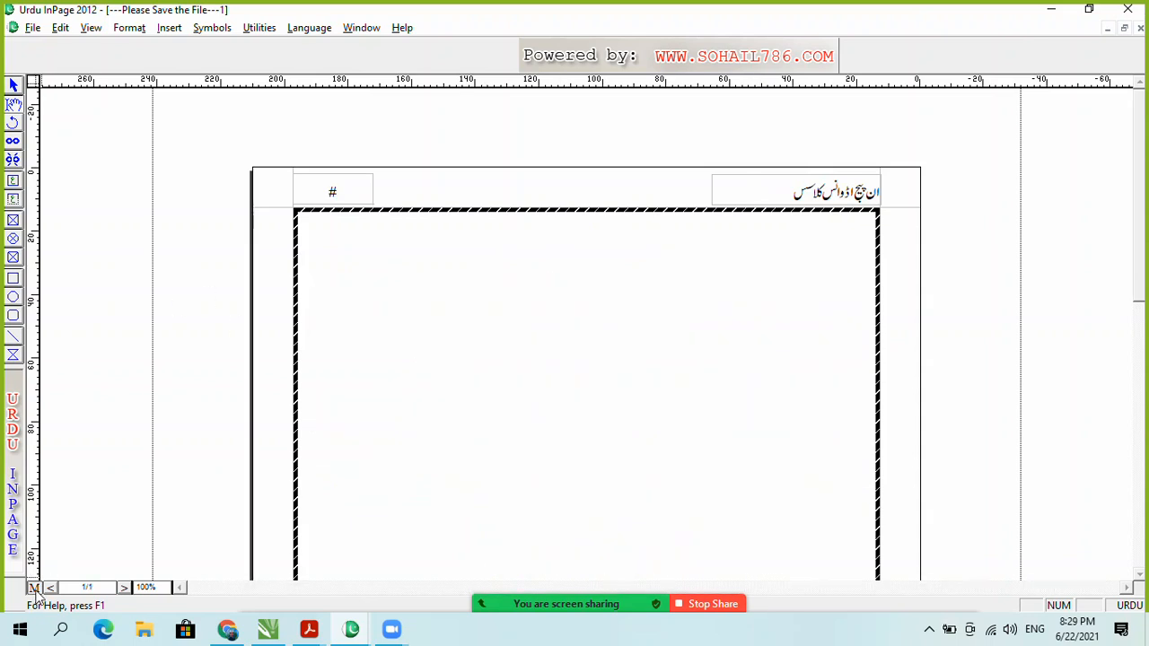
click(735, 183)
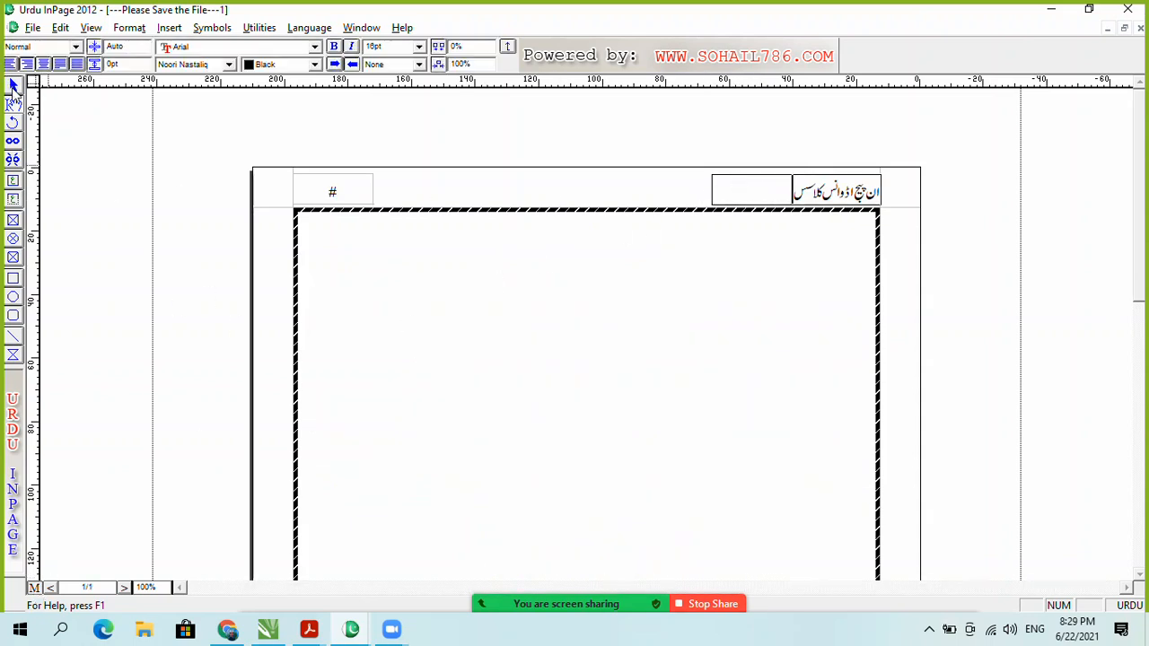
click(13, 87)
click(735, 197)
click(301, 52)
click(272, 77)
click(317, 192)
click(302, 46)
click(285, 78)
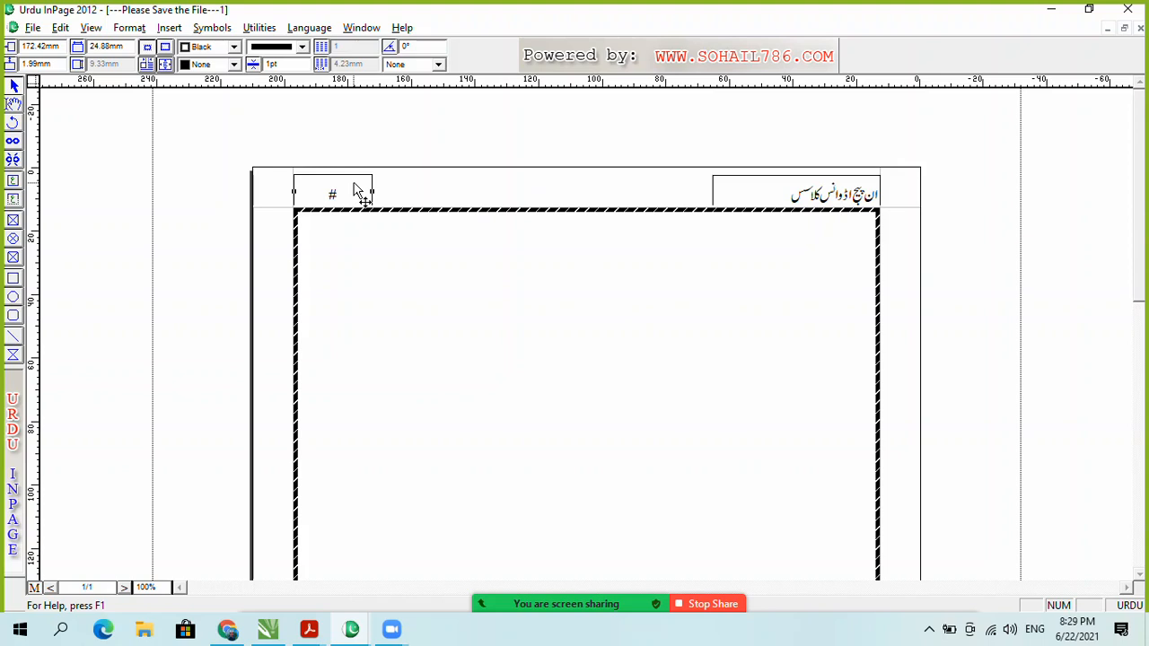
Step: Set the header title box's border line style to None
click(716, 191)
click(302, 46)
click(276, 79)
click(303, 48)
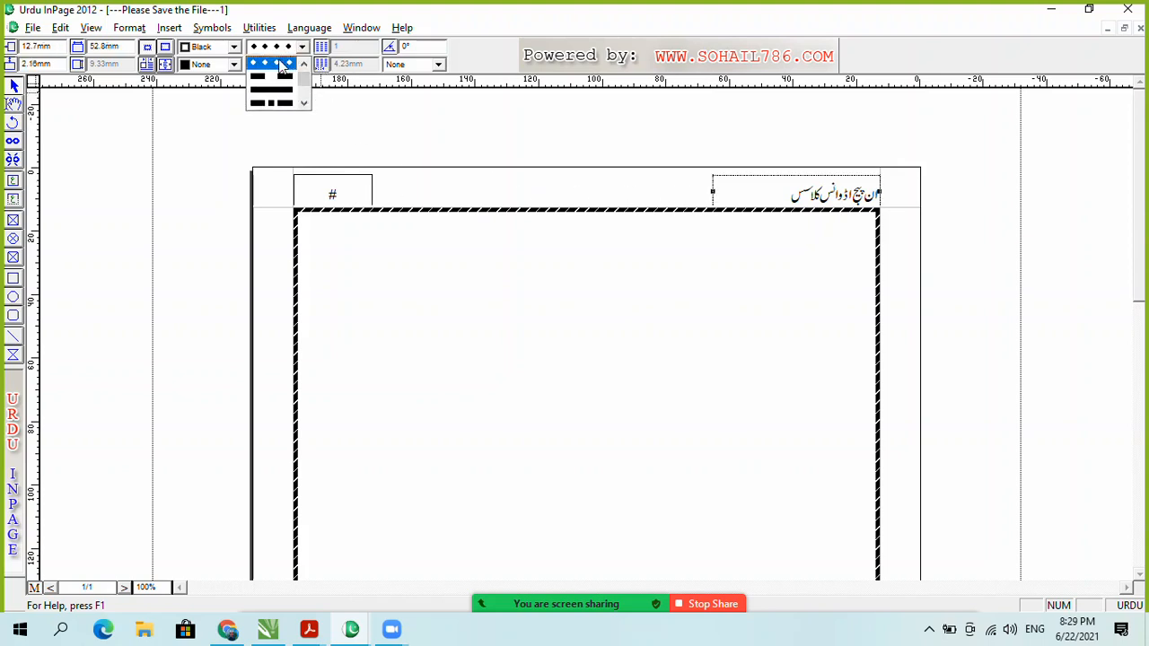
click(280, 70)
Step: Set the page-number box's border line style to None and return to document page 1
click(361, 203)
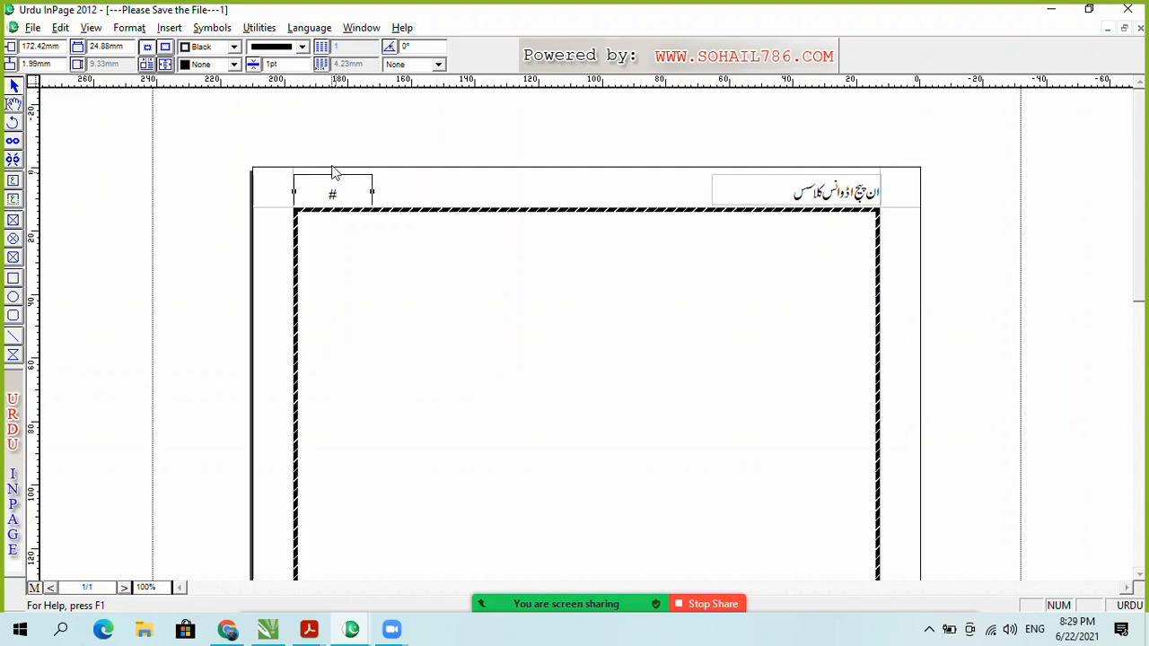
click(302, 47)
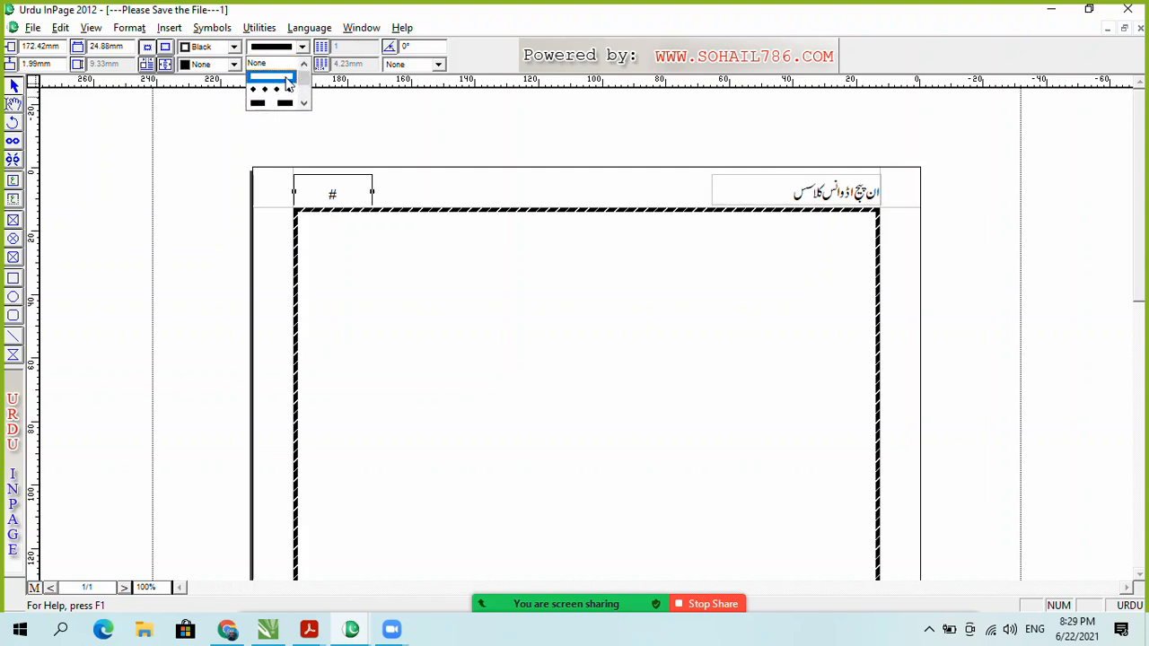
click(279, 80)
click(404, 208)
click(351, 186)
click(302, 47)
click(260, 63)
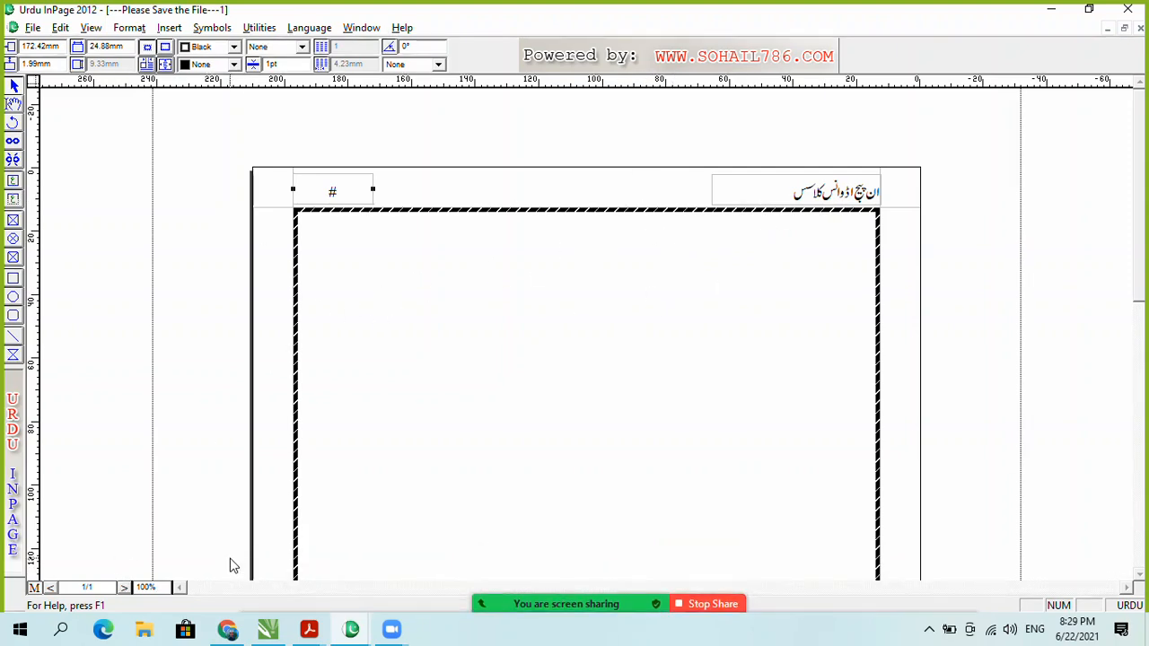
key(ctrl+m)
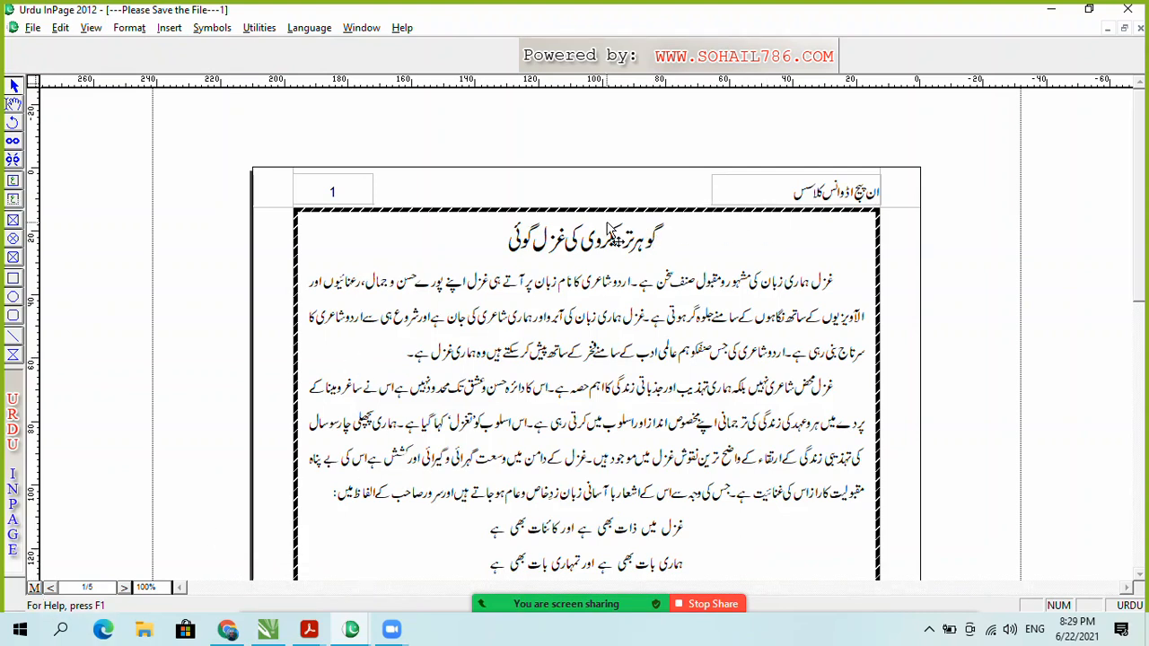
Step: Page through the document from page 1 to 3 and back, then scroll to a page's top
key(Page_Down)
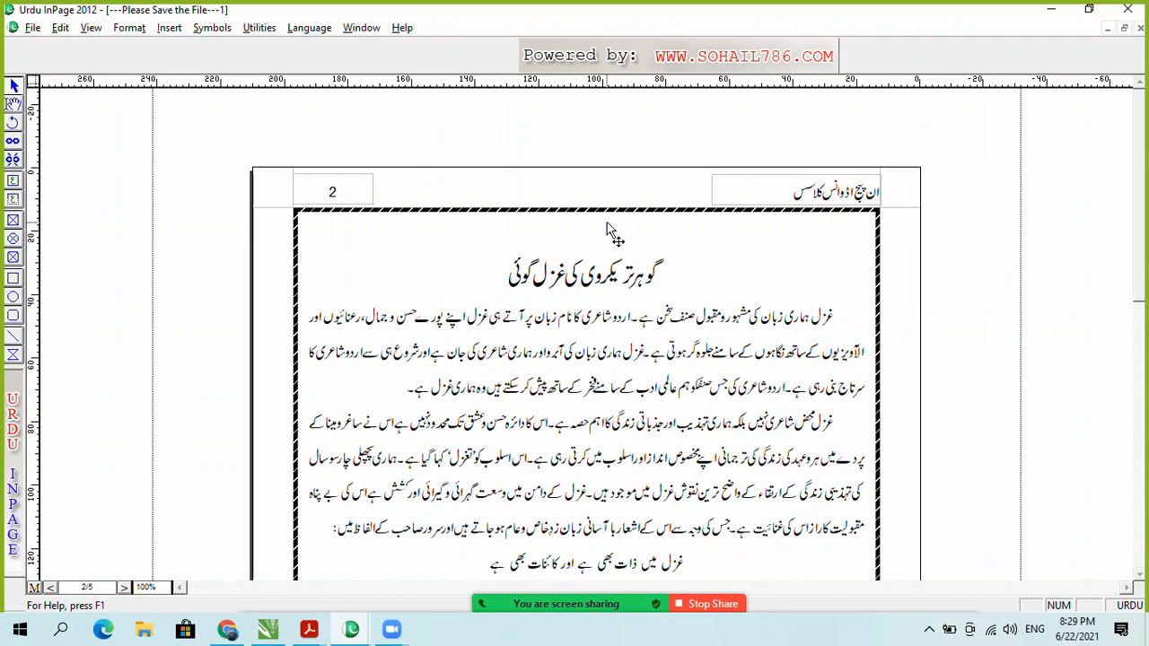
key(Page_Down)
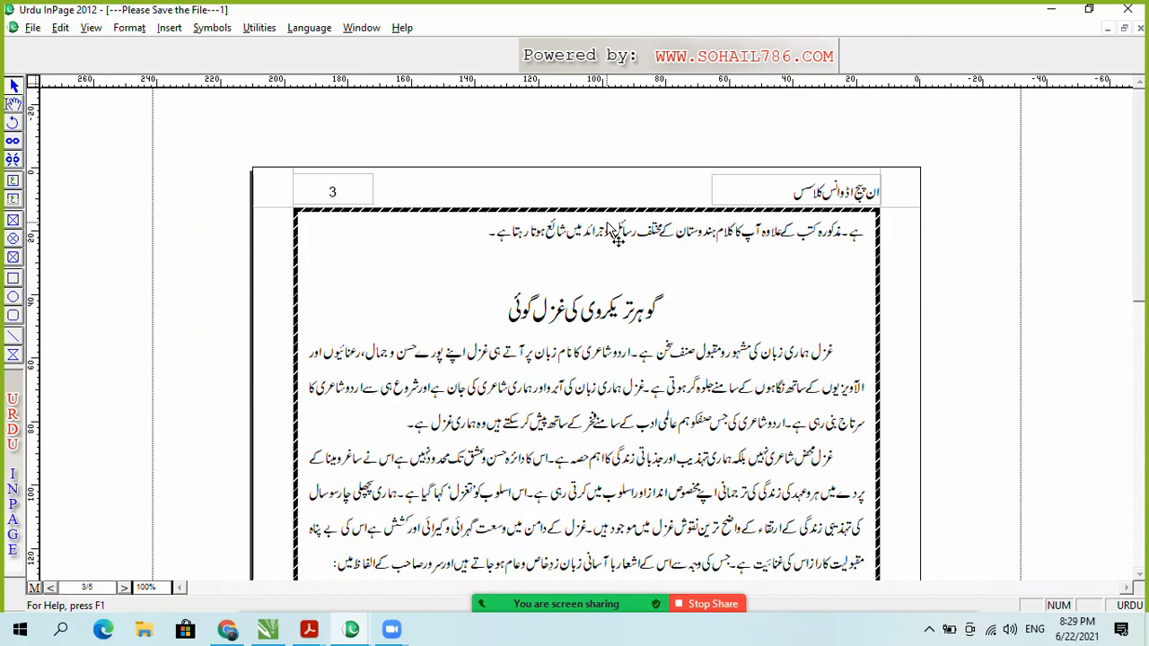
key(Page_Up)
key(Page_Up)
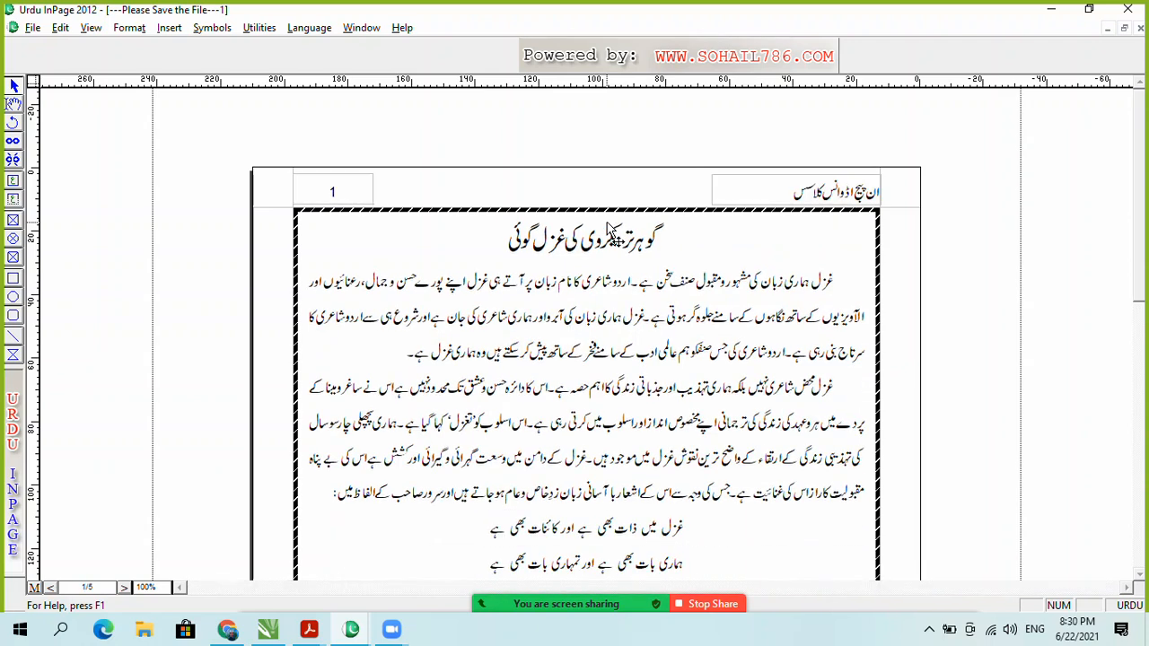
key(Page_Down)
key(Page_Down)
key(Page_Down)
key(Page_Down)
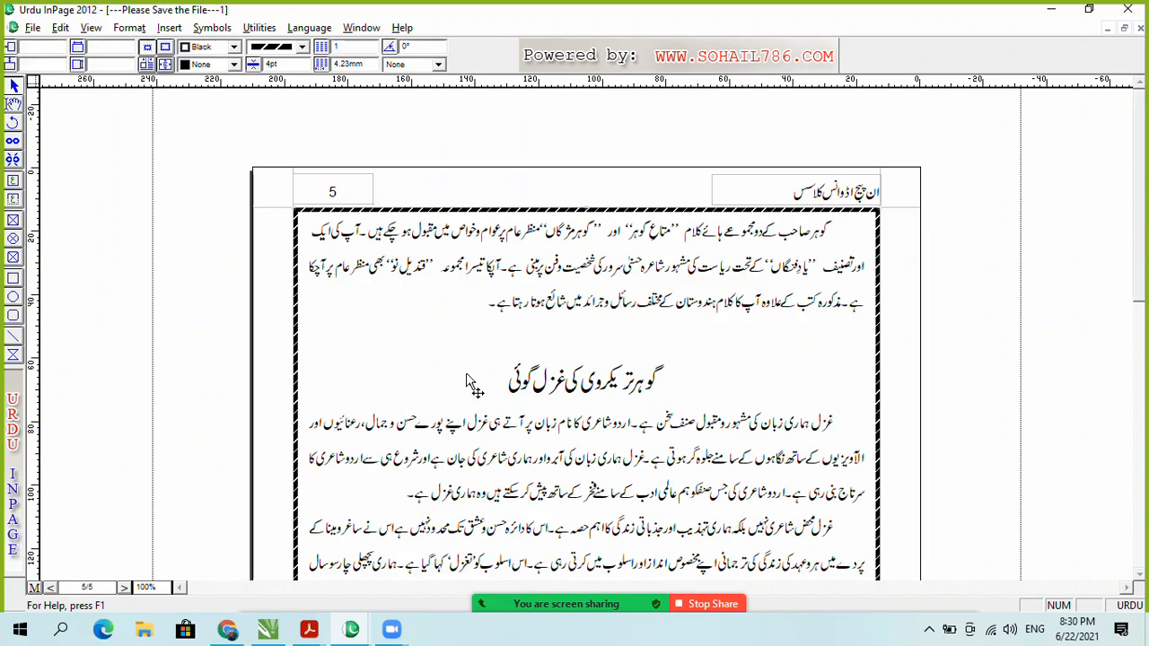
scroll(1142, 233, down, 8)
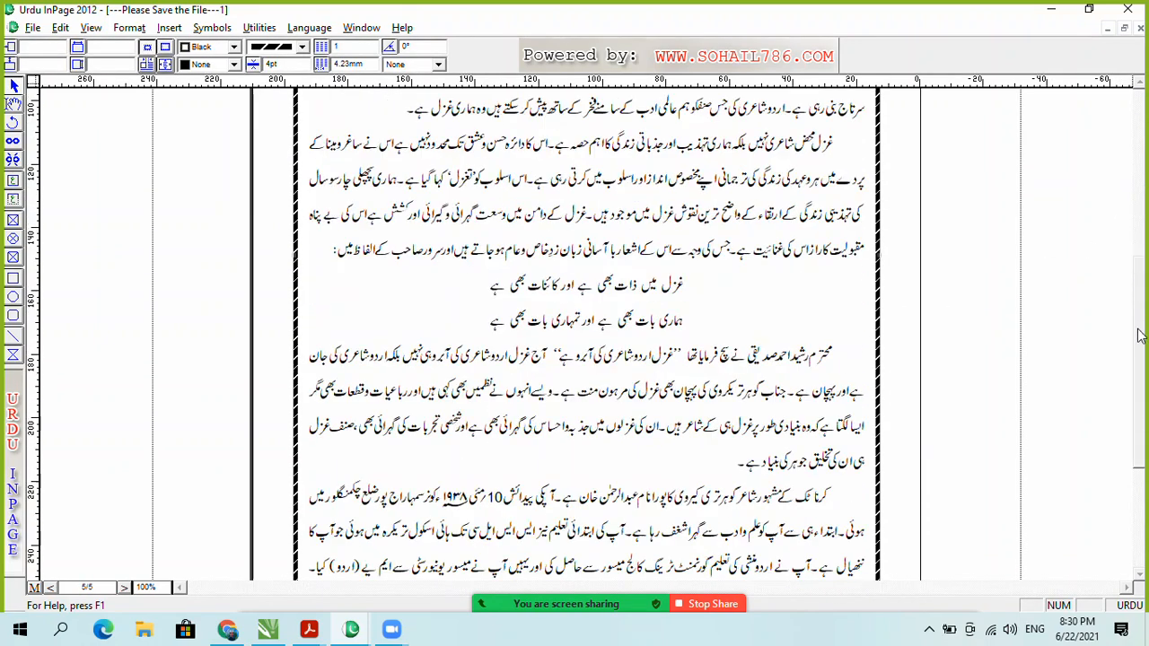
click(17, 103)
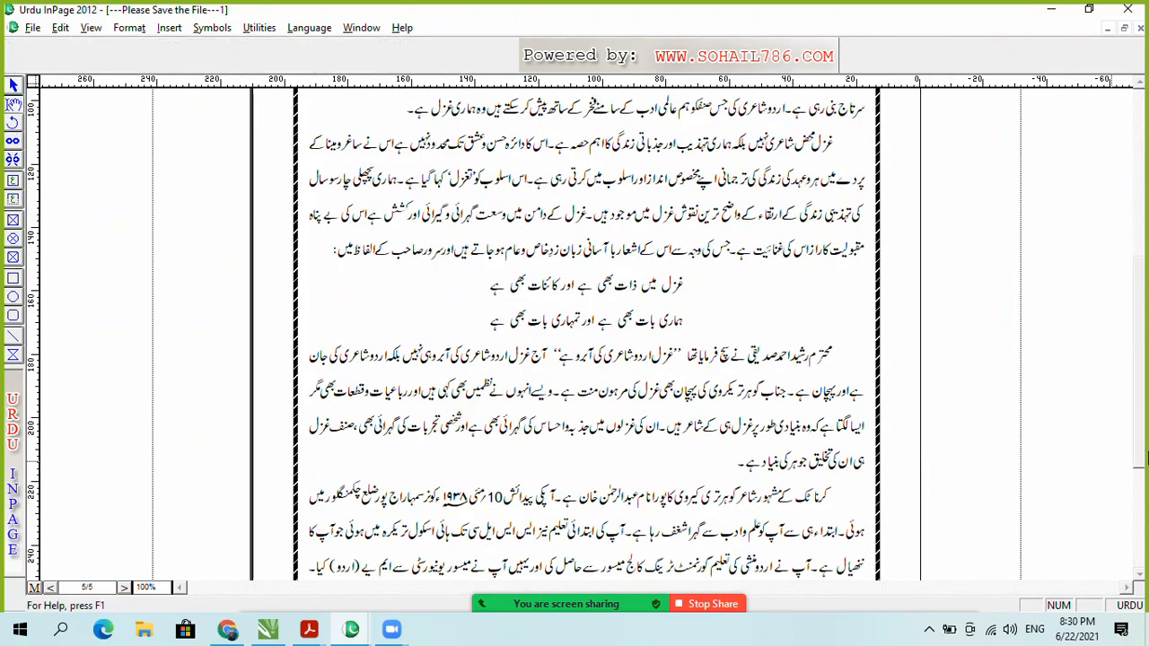
scroll(1140, 395, up, 7)
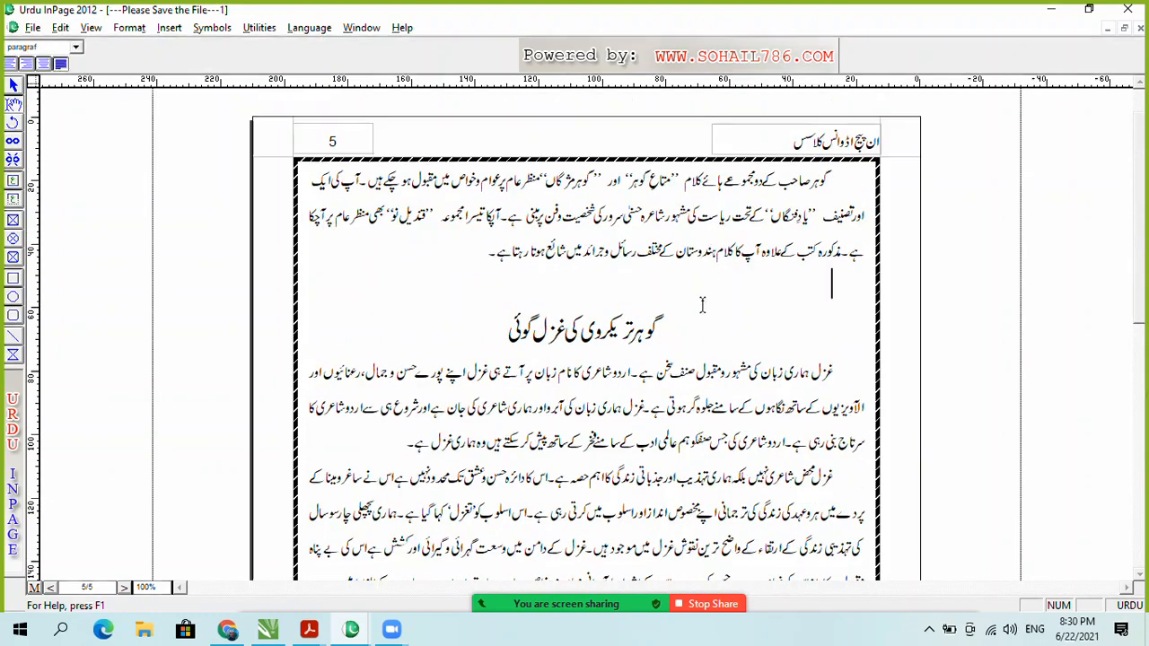
Step: Copy the article text and paste it at the end, extending the document to seven pages
drag(667, 343, 741, 269)
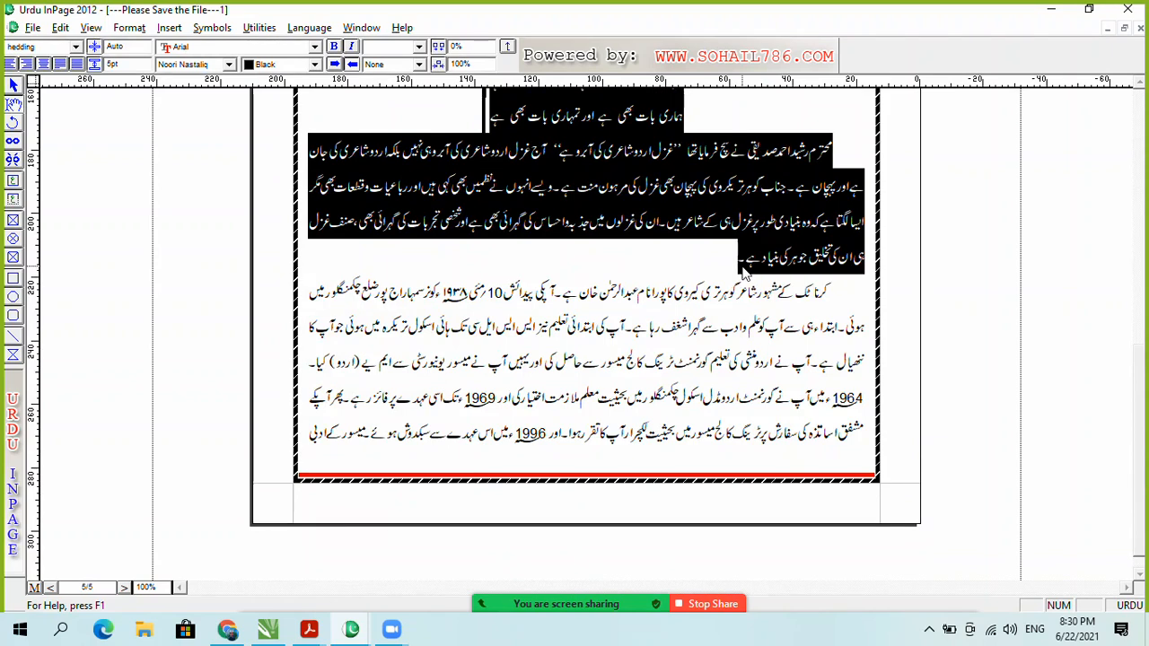
click(417, 422)
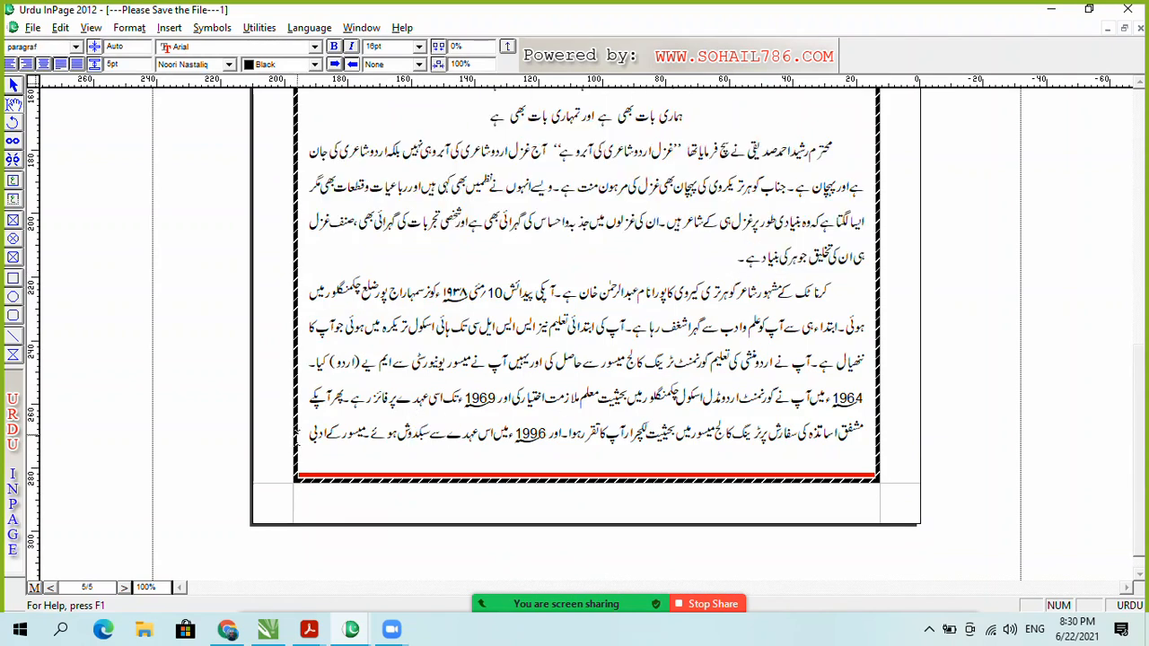
key(Page_Down)
key(BackSpace)
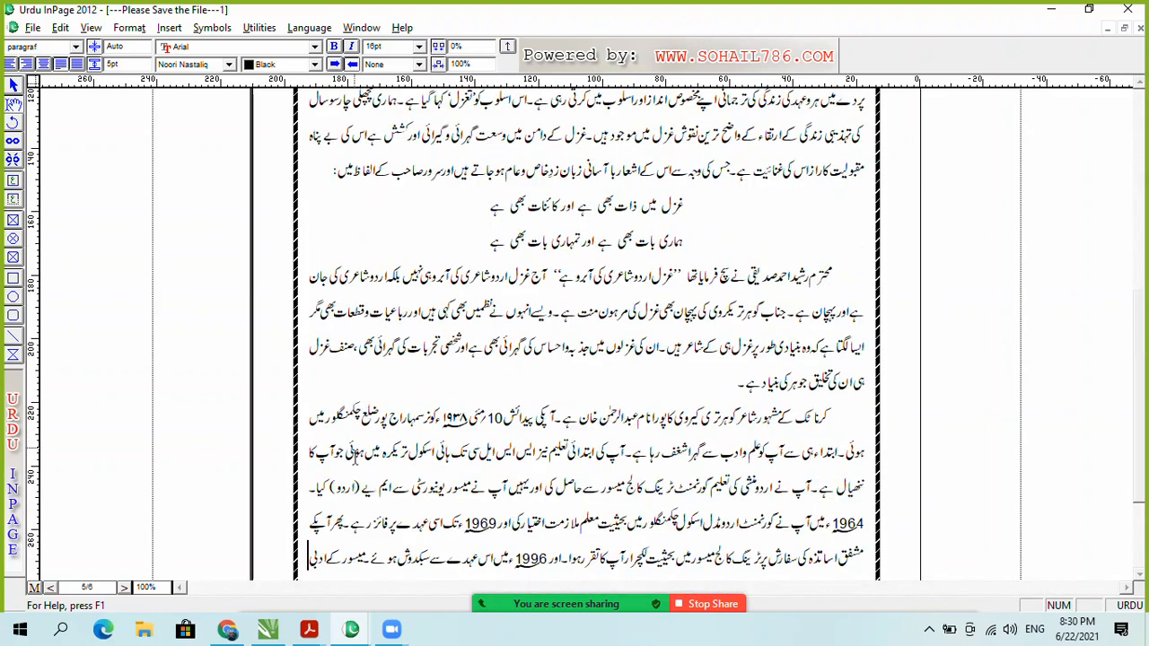
key(Down)
key(Down)
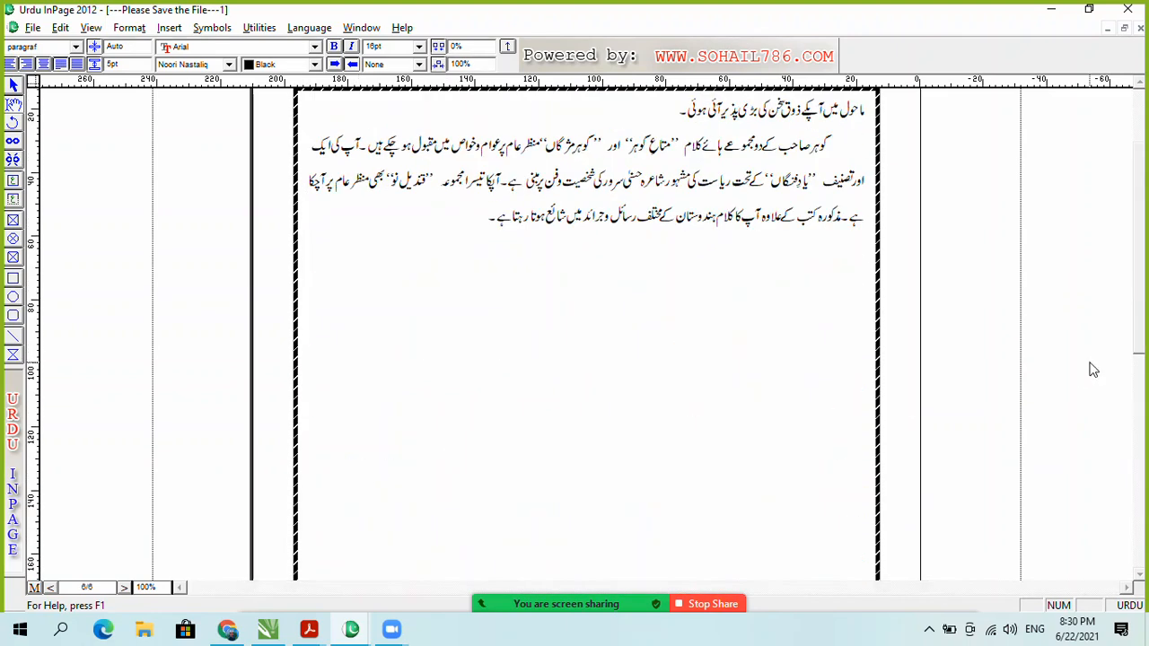
scroll(832, 346, up, 1)
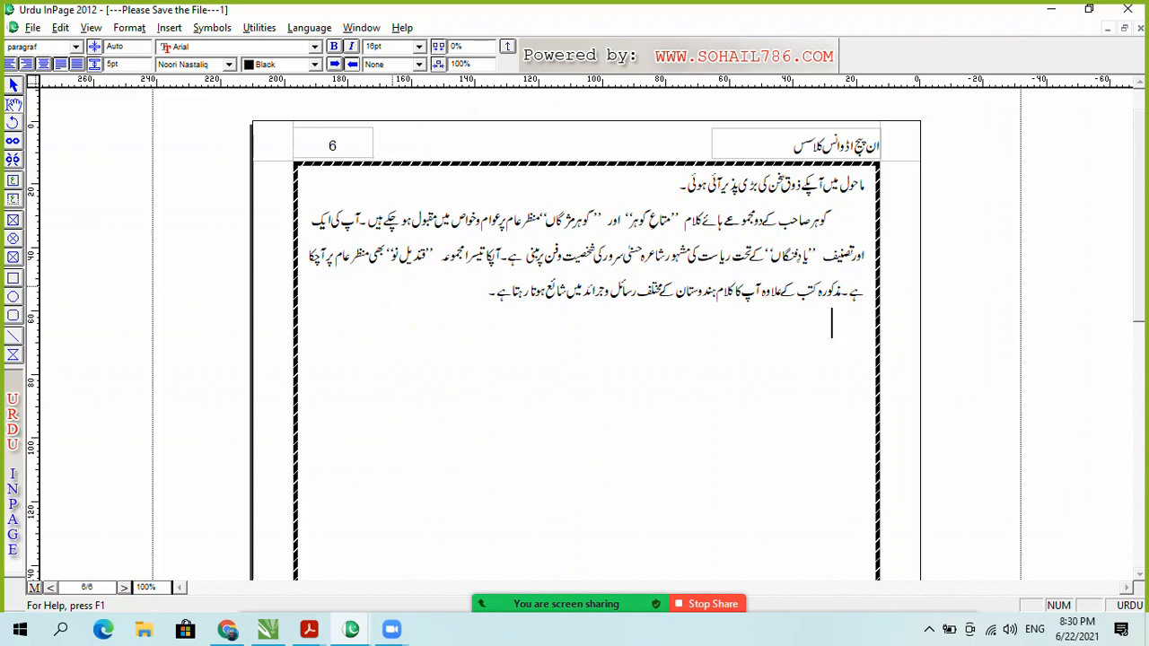
key(ctrl+v)
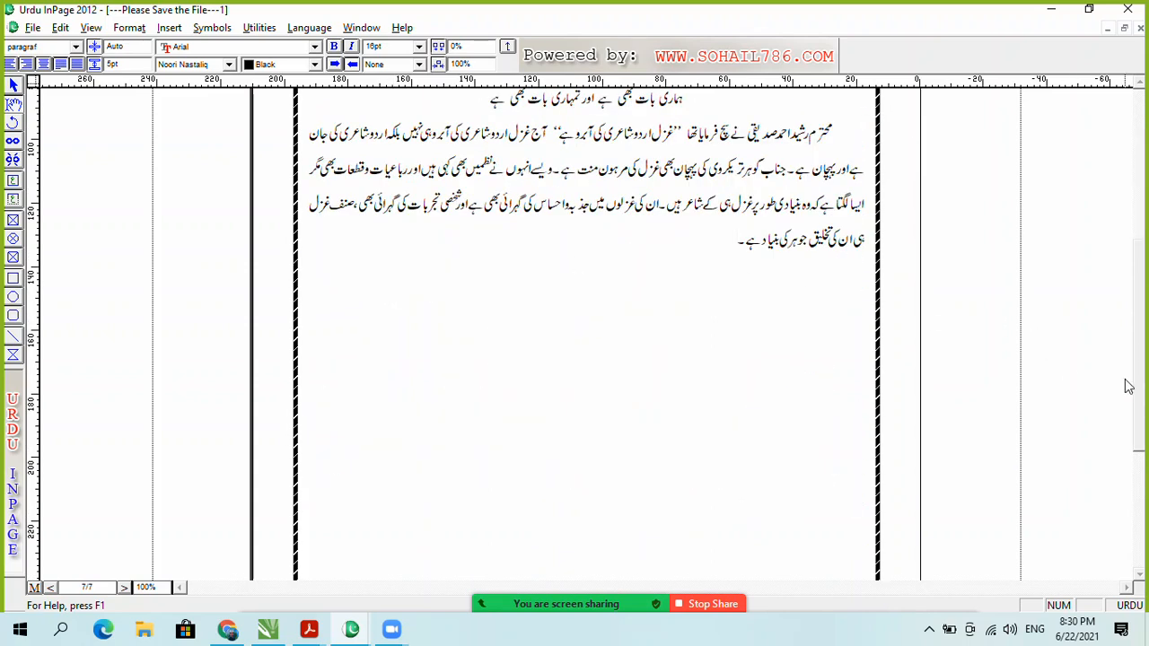
drag(1138, 392, 1139, 272)
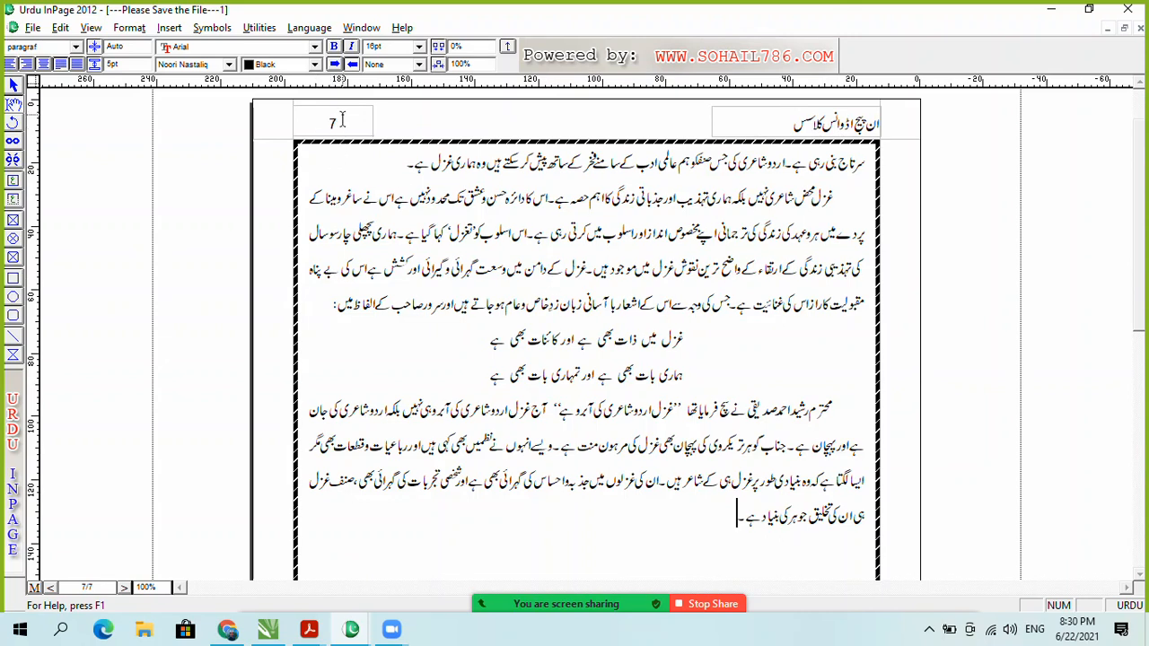
Step: Set the document's page number style to Urdu numerals in Document Preferences
click(60, 29)
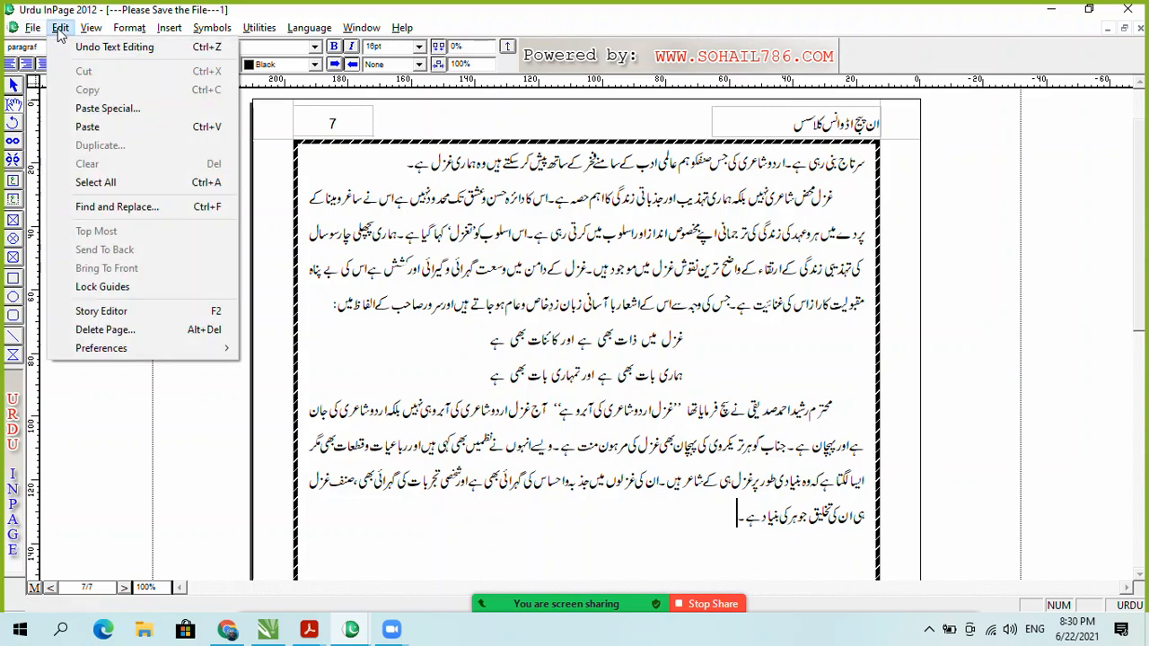
mouse_move(139, 355)
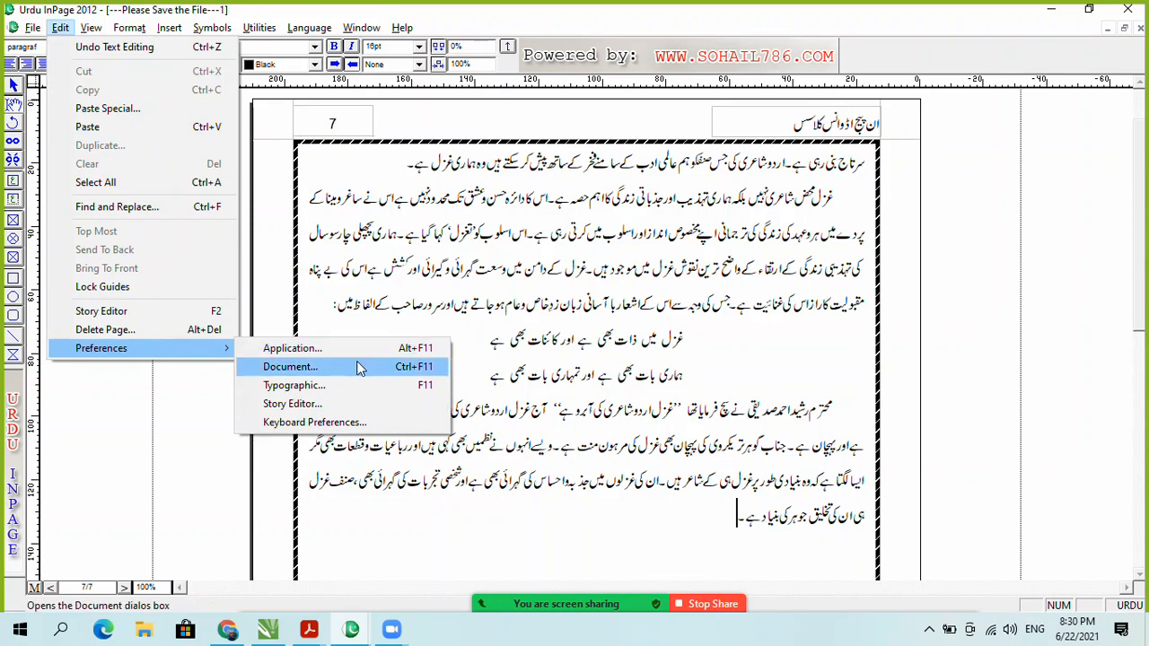
click(357, 368)
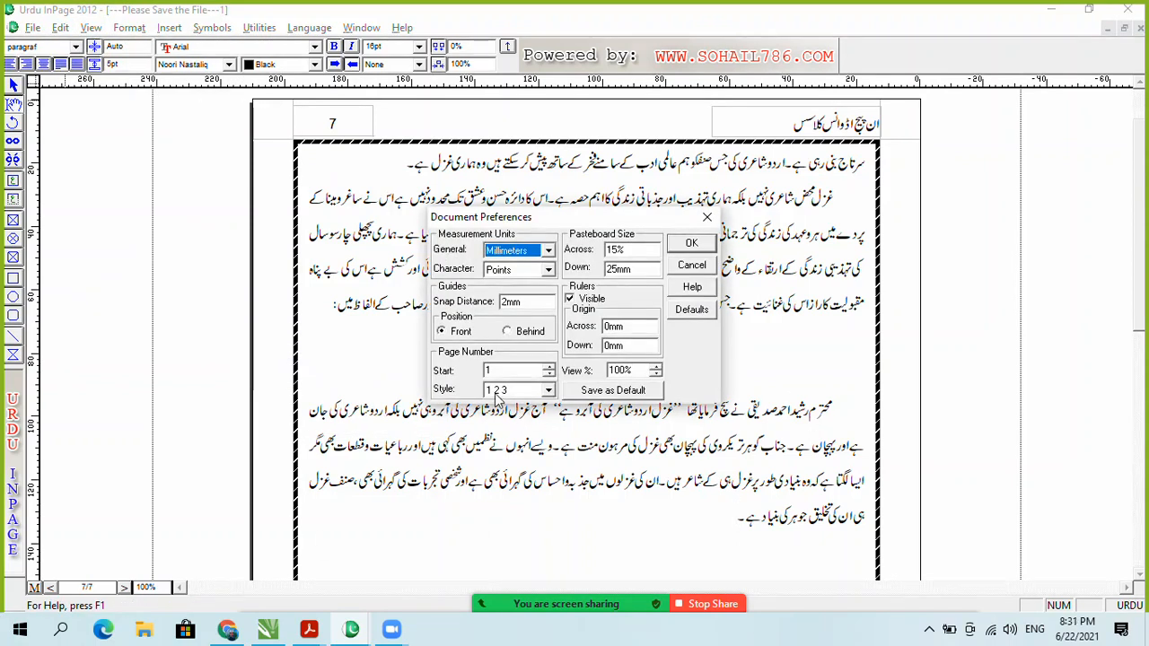
click(548, 391)
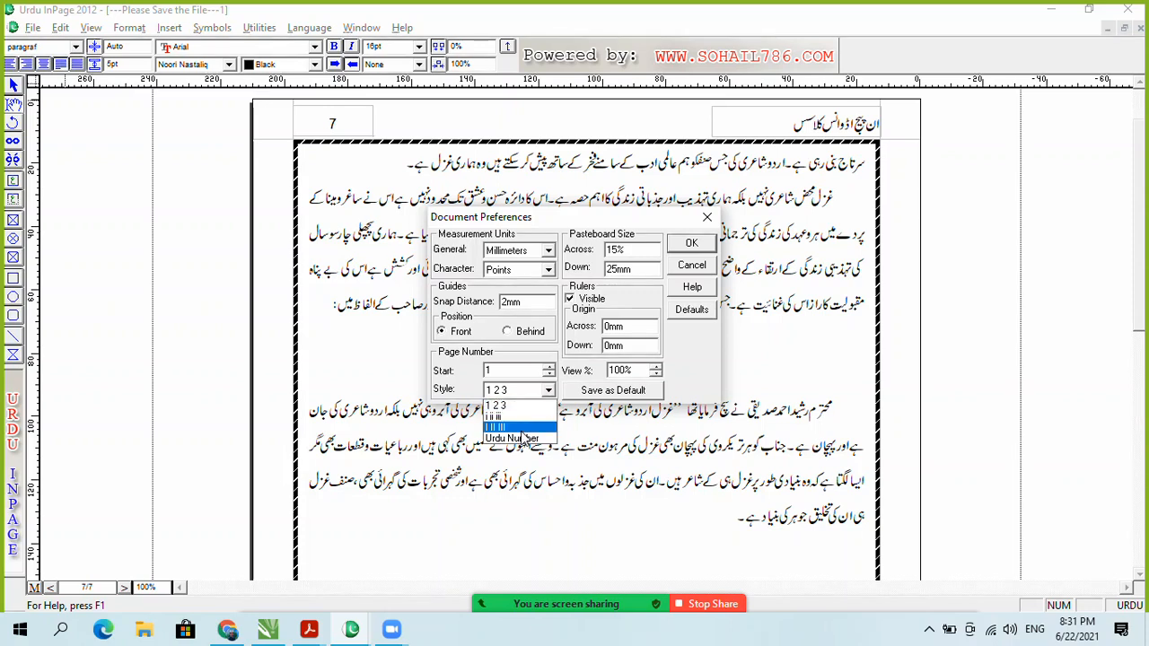
click(524, 439)
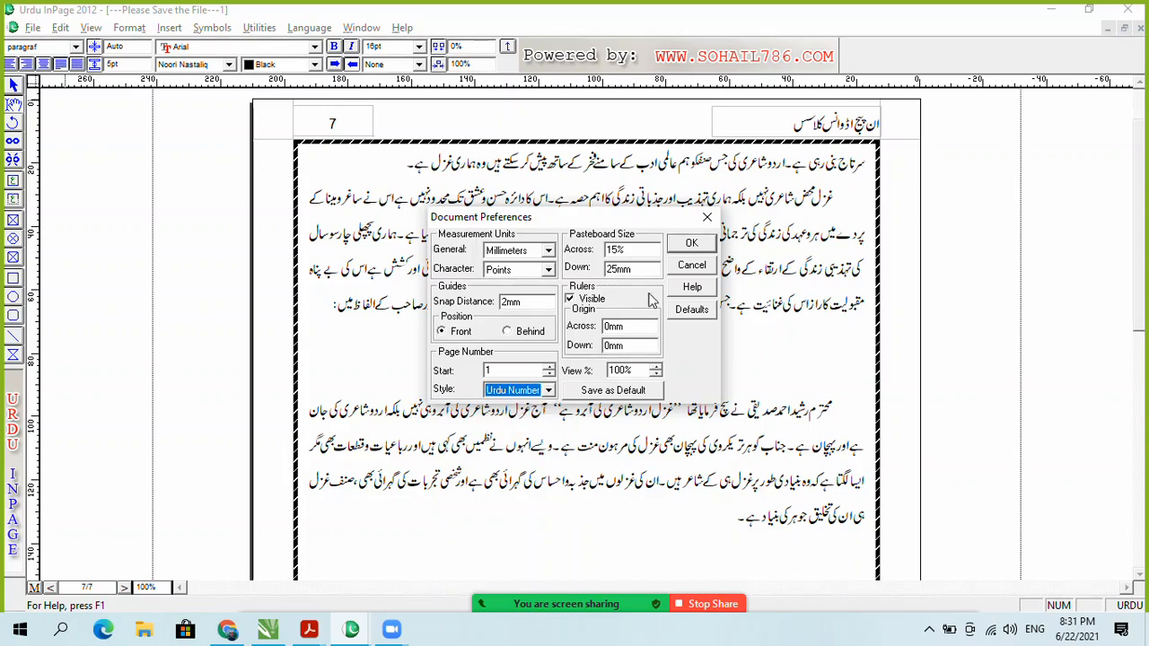
click(690, 243)
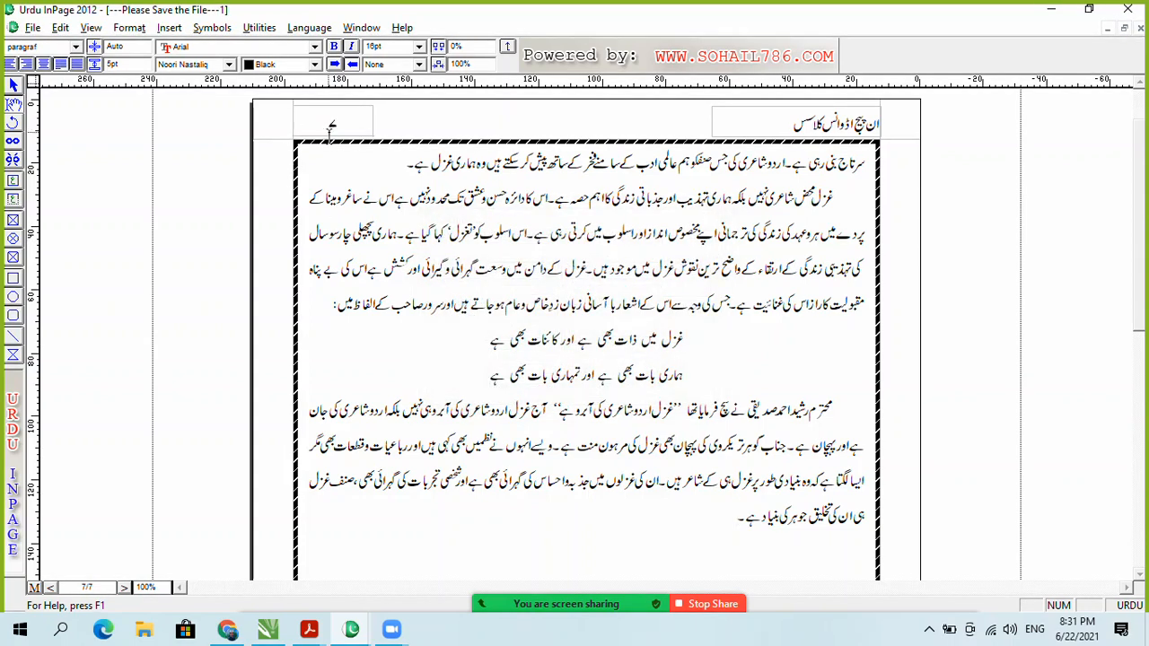
Step: Step back from page 7 to page 1
click(124, 586)
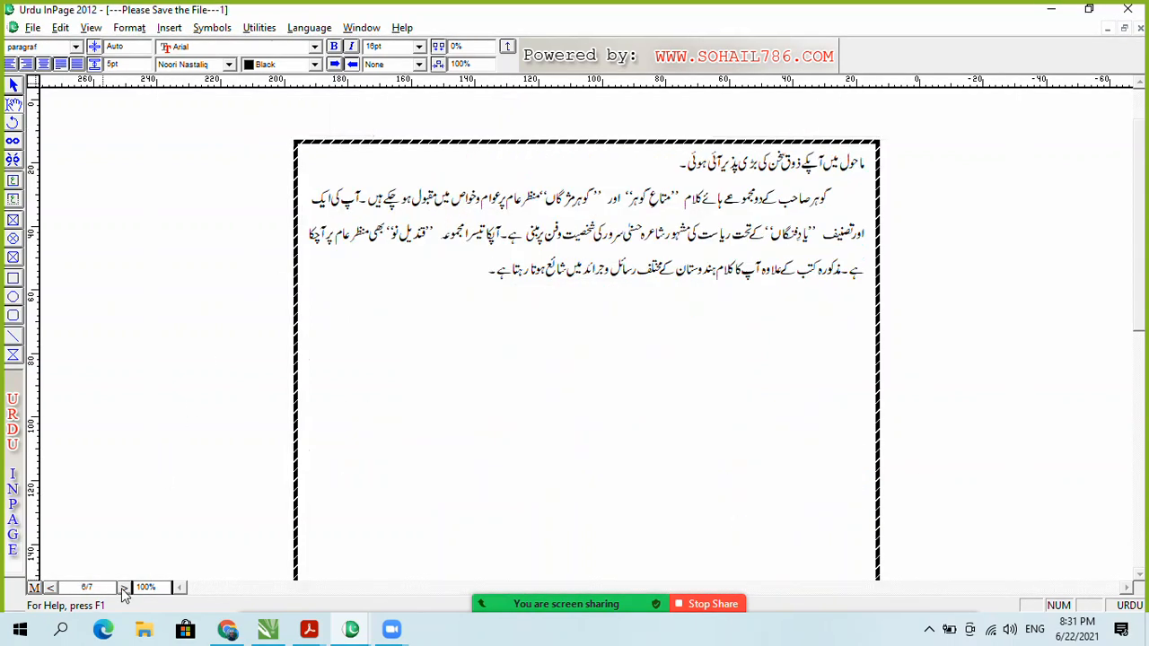
click(124, 586)
click(124, 586)
click(124, 587)
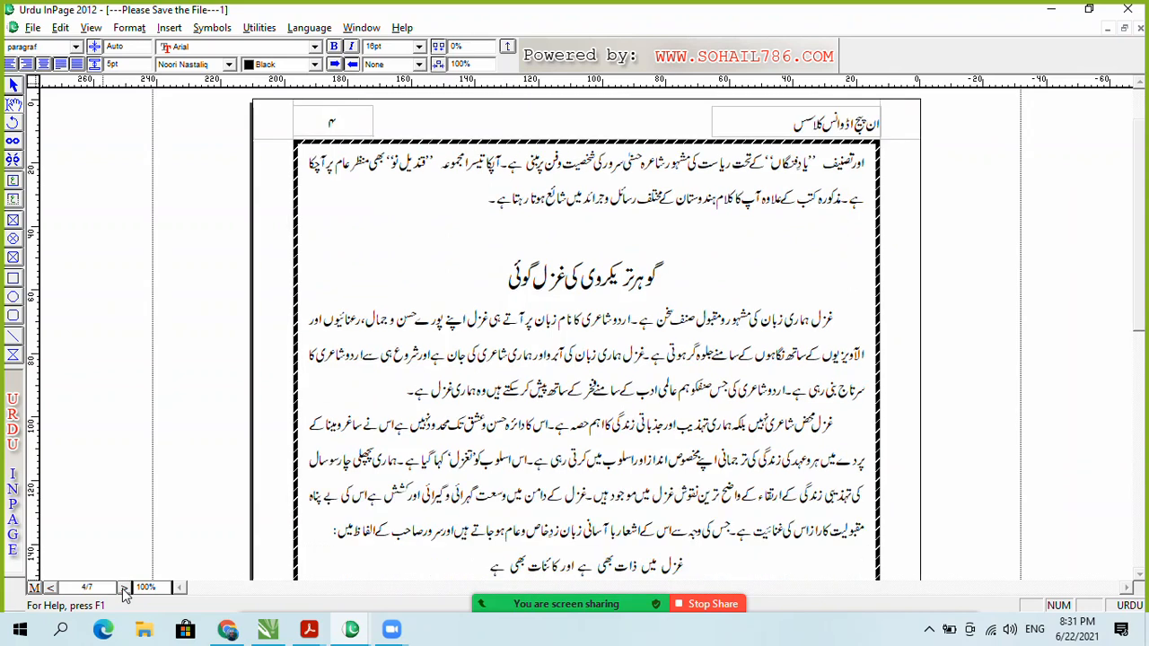
click(123, 587)
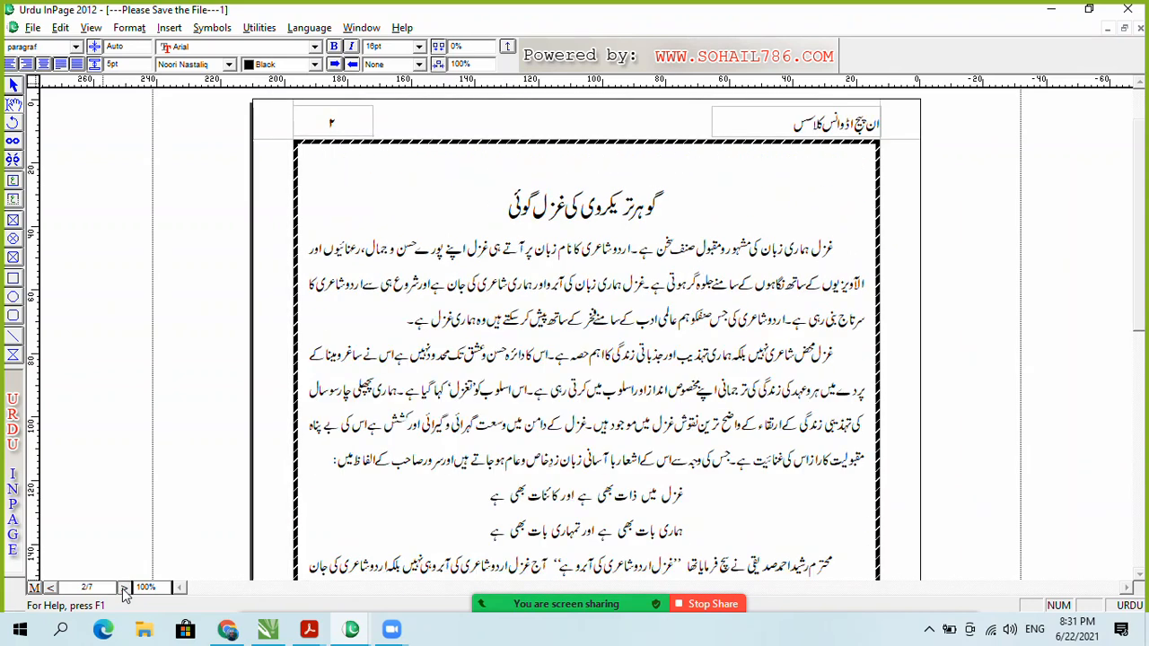
click(124, 587)
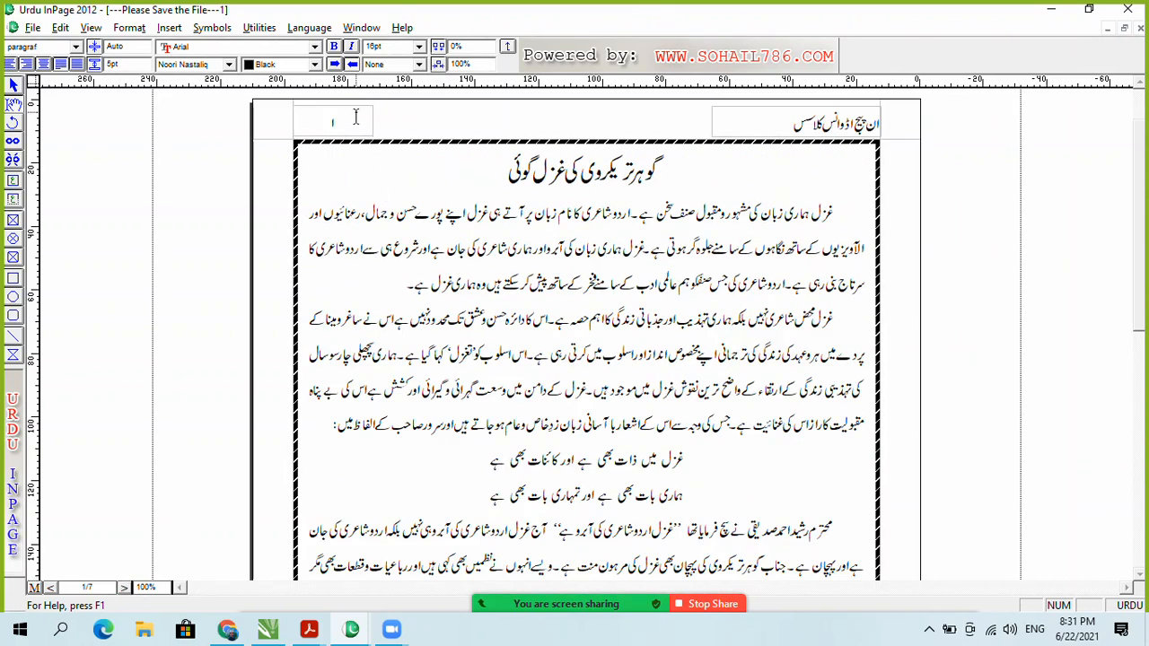
Step: Change the page number style in Document Preferences to '1 2 3'
click(60, 28)
mouse_move(206, 348)
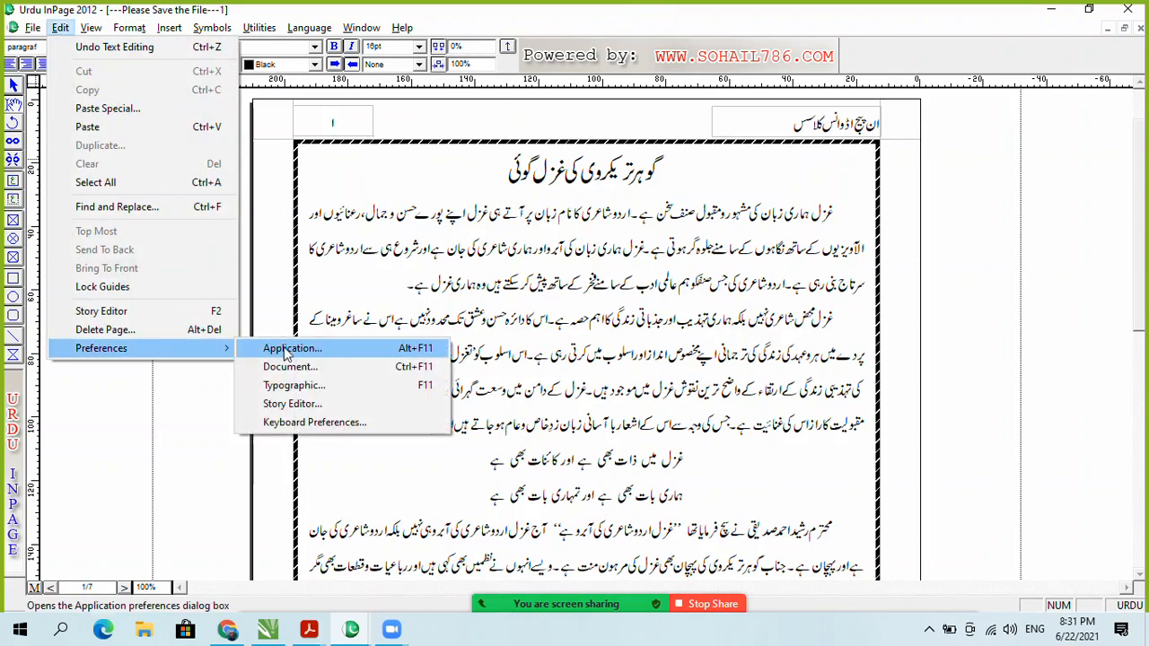
click(341, 368)
click(548, 389)
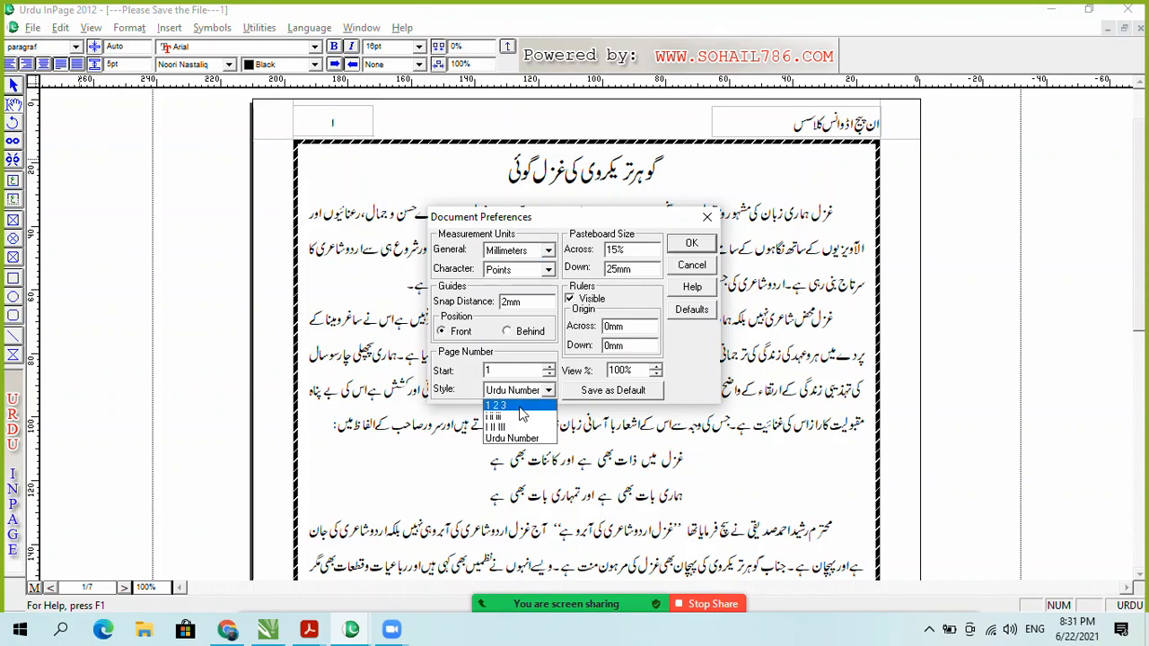
click(519, 407)
click(678, 250)
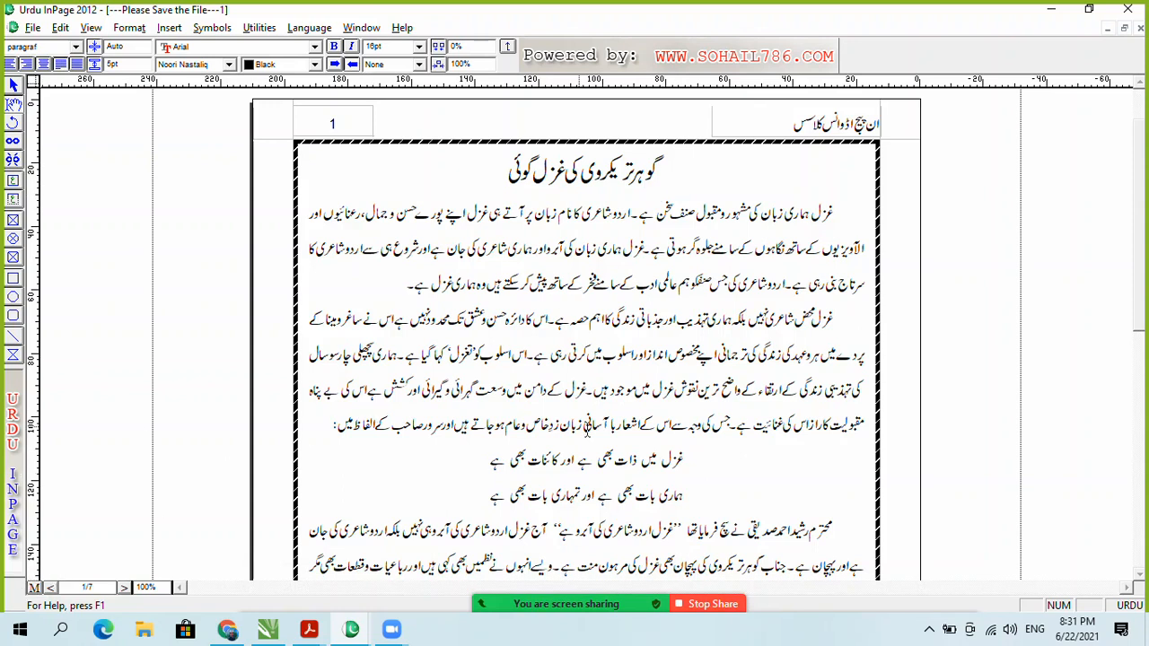
Step: On the master page, draw a text box below the bottom border holding the author's name in Urdu
click(34, 588)
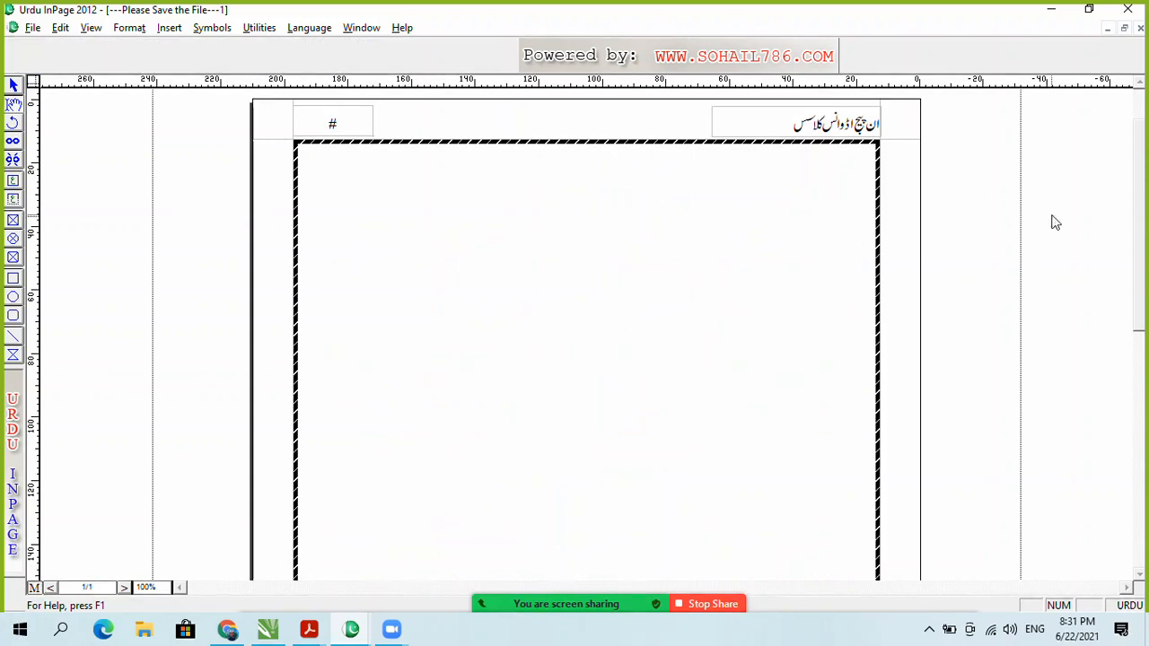
scroll(1145, 340, down, 5)
scroll(1145, 340, down, 3)
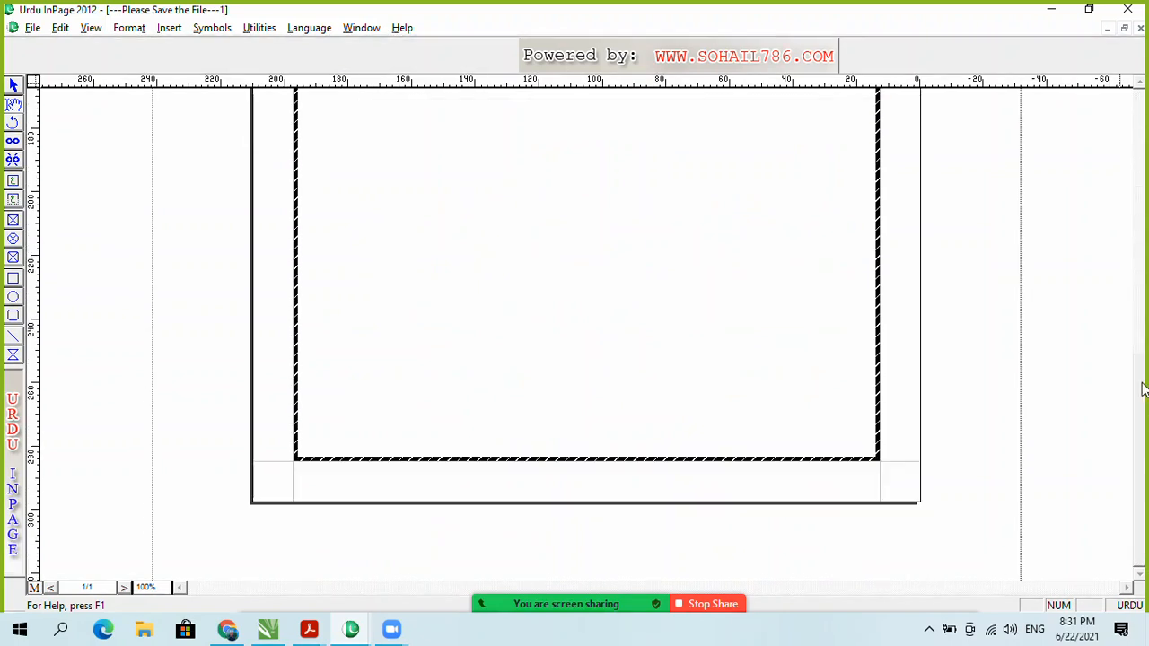
click(13, 221)
drag(469, 467, 669, 492)
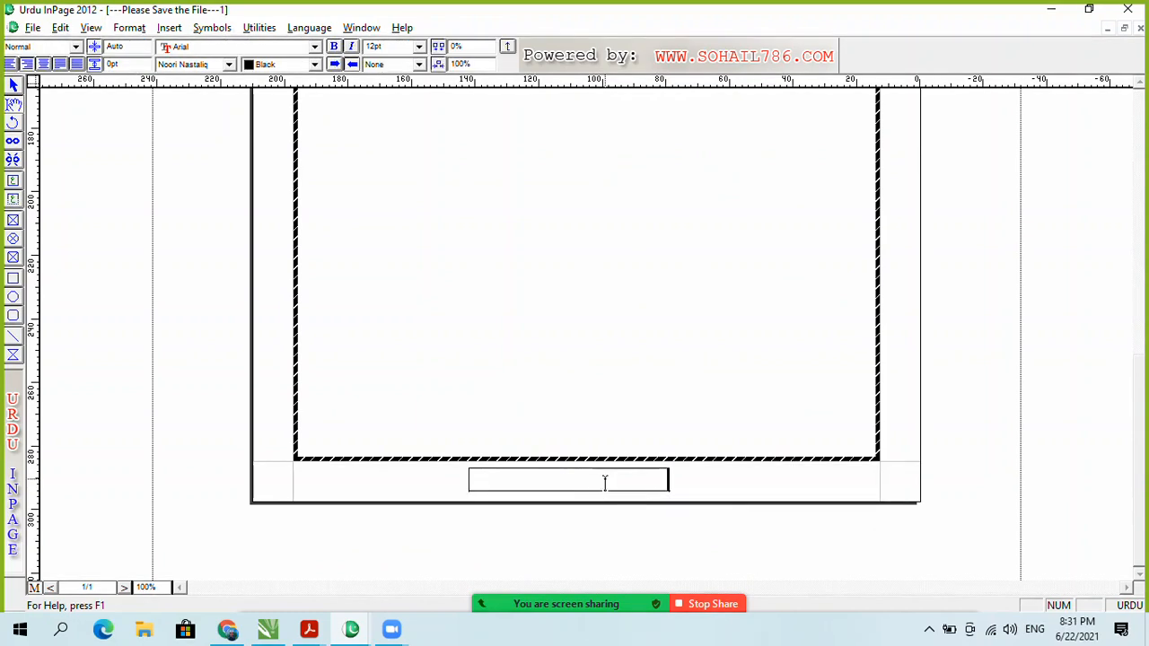
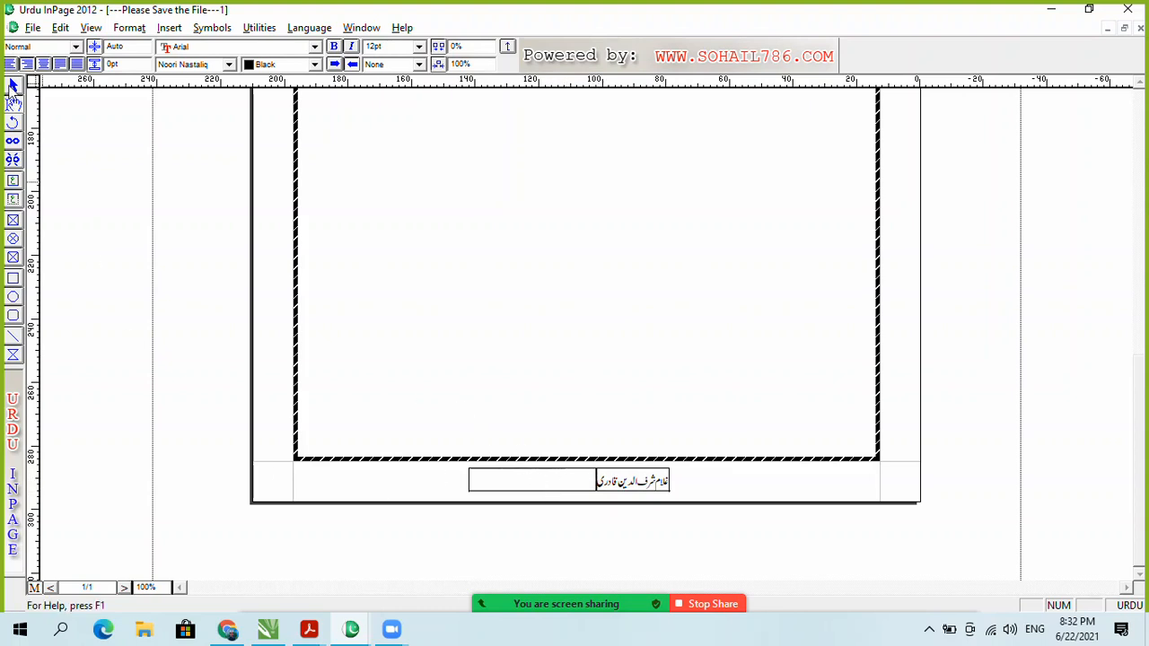
click(13, 86)
Step: Move the footer name box to the lower left, left-align the name, and return to document pages
drag(567, 482, 400, 480)
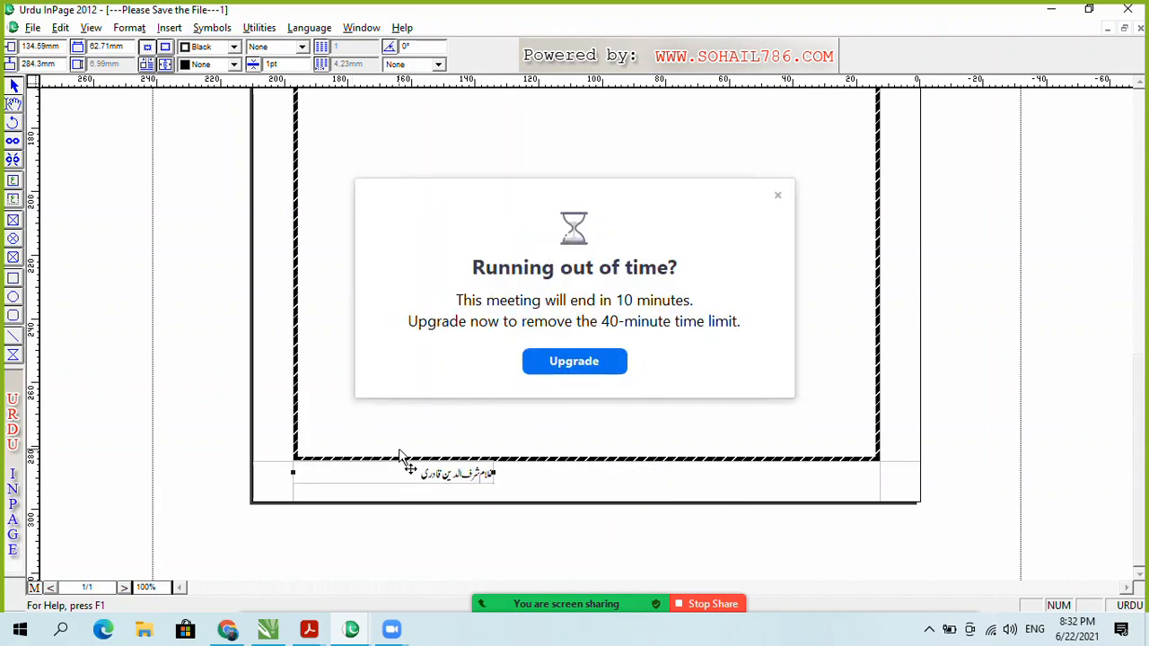
click(778, 197)
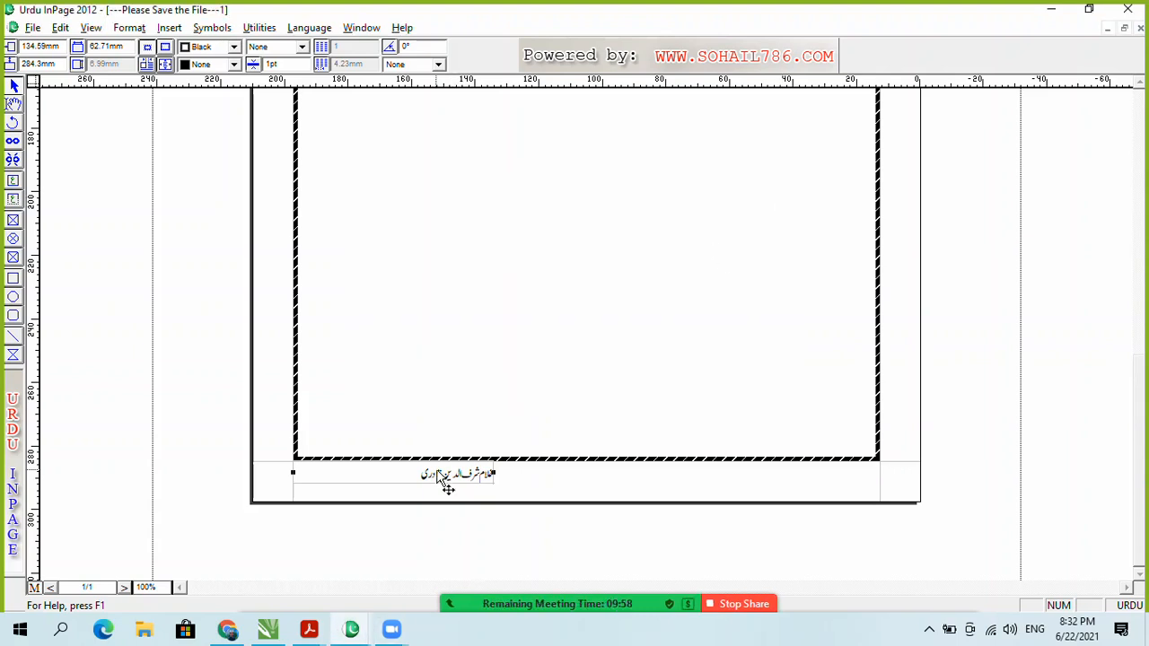
click(14, 104)
click(375, 466)
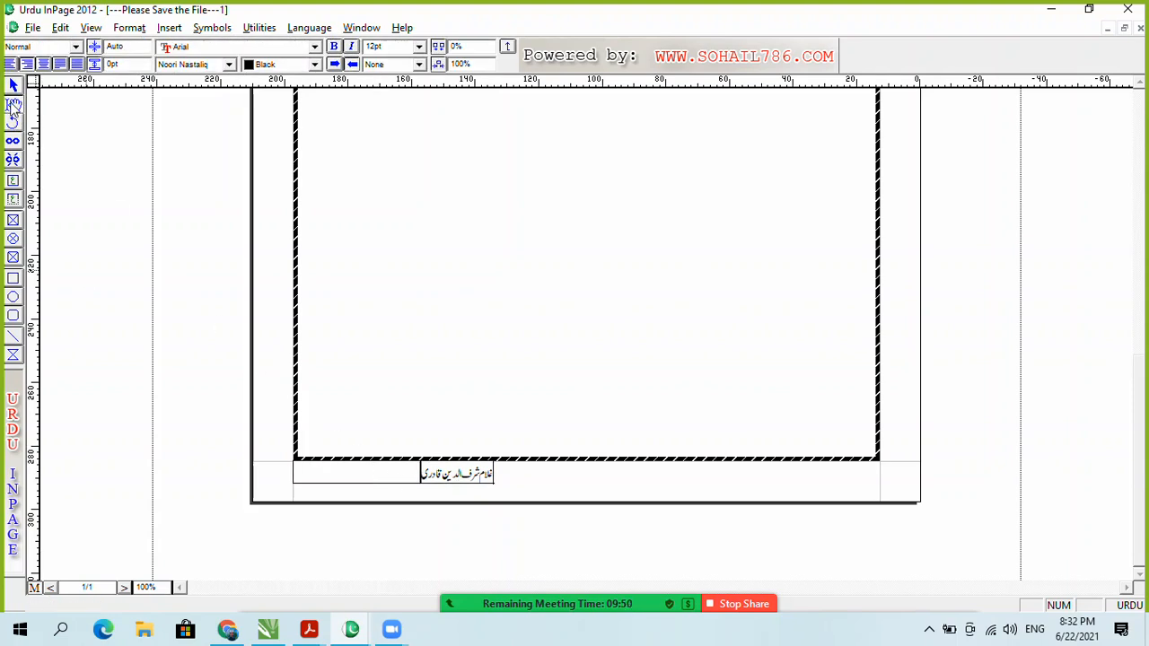
click(43, 64)
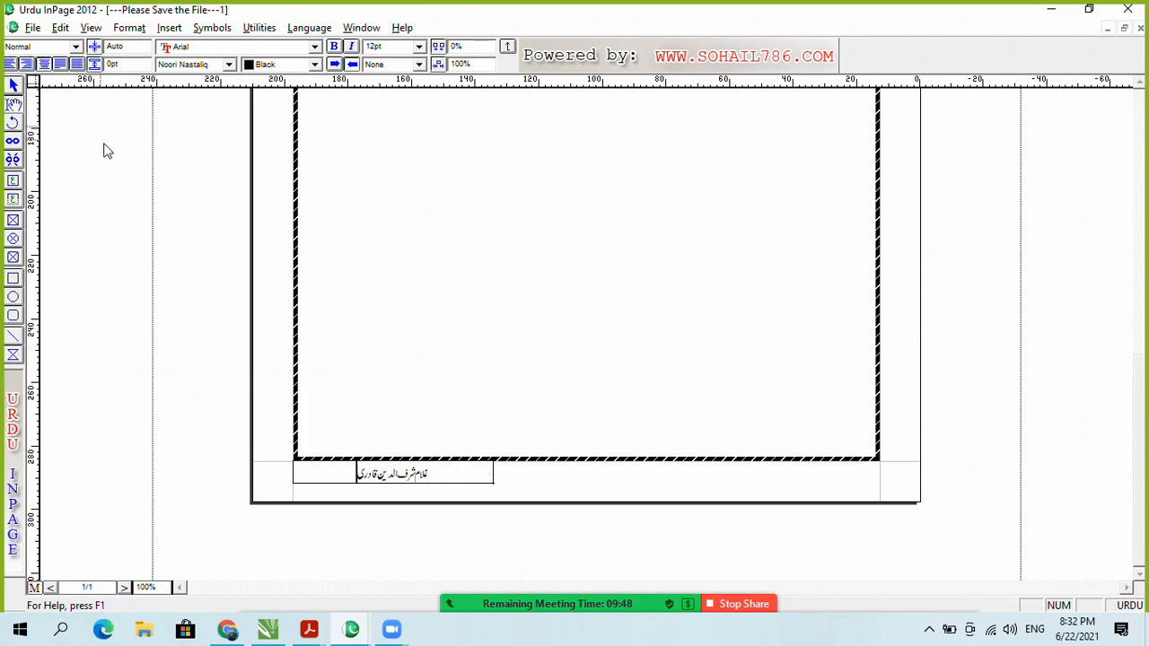
click(10, 64)
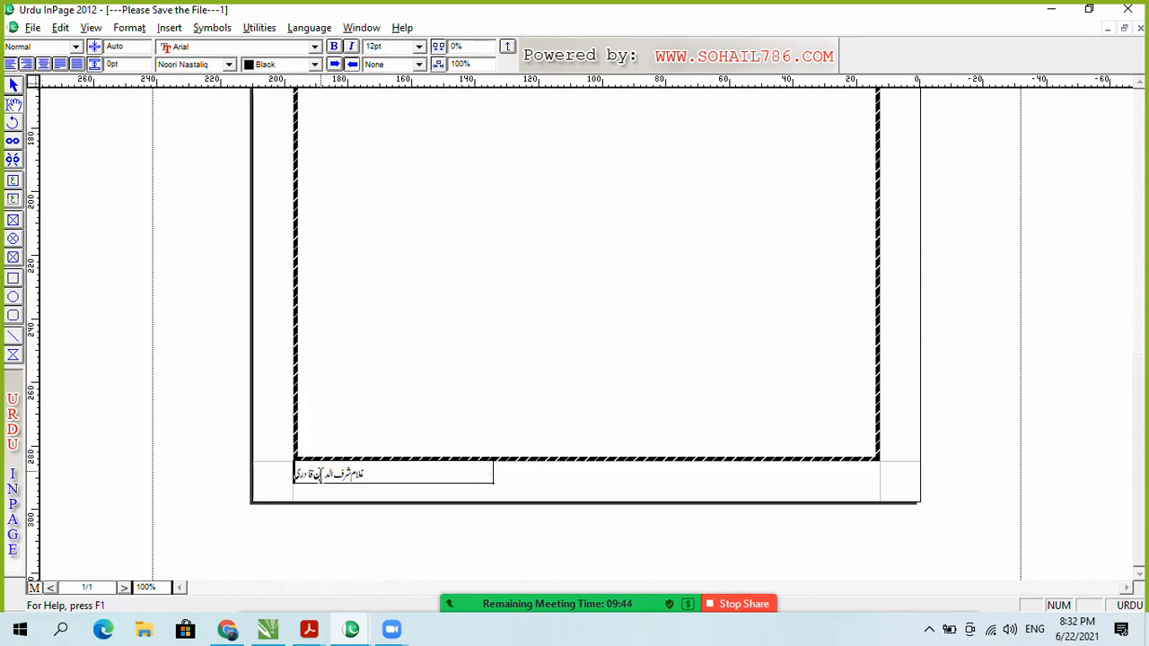
click(43, 64)
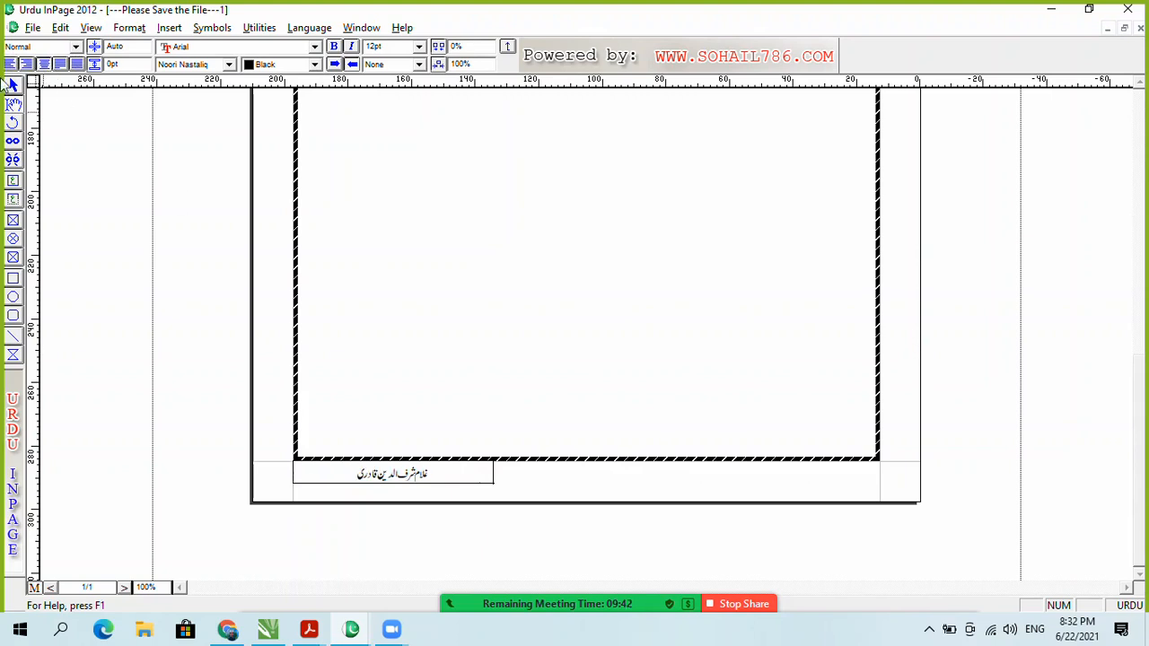
click(27, 64)
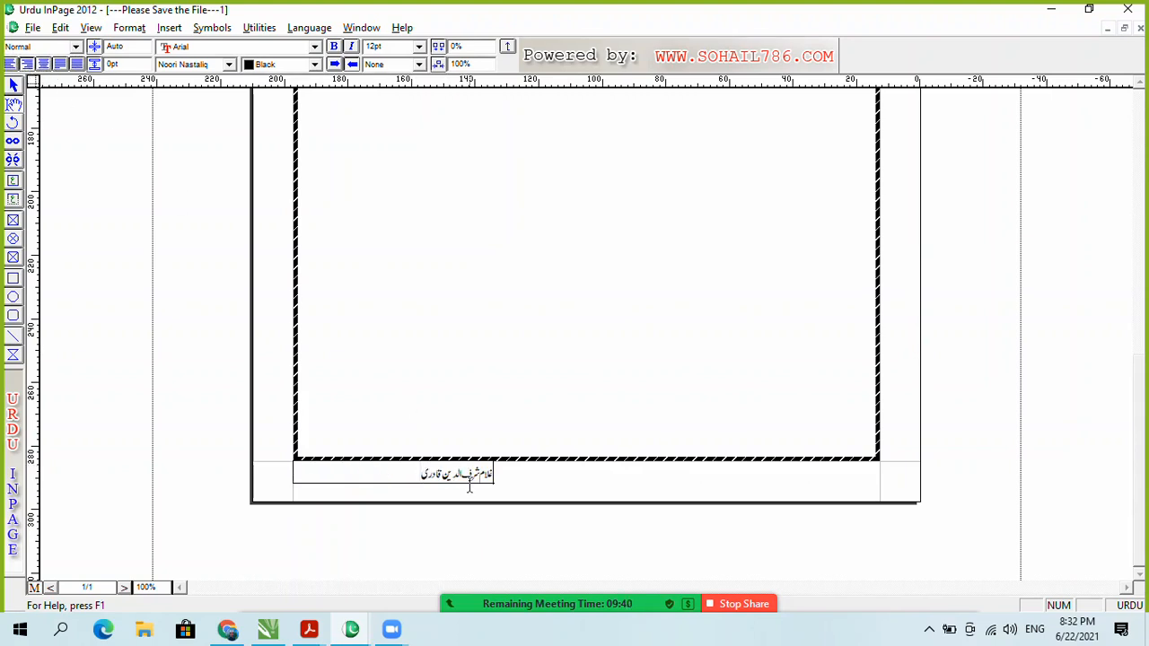
click(11, 63)
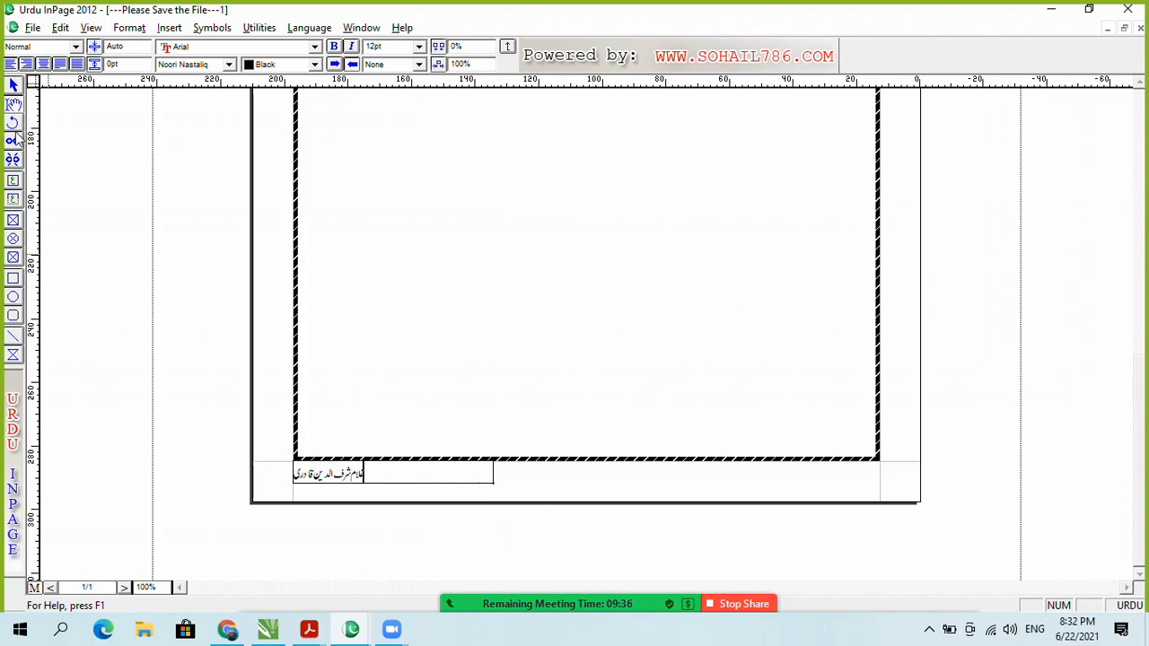
key(ctrl+m)
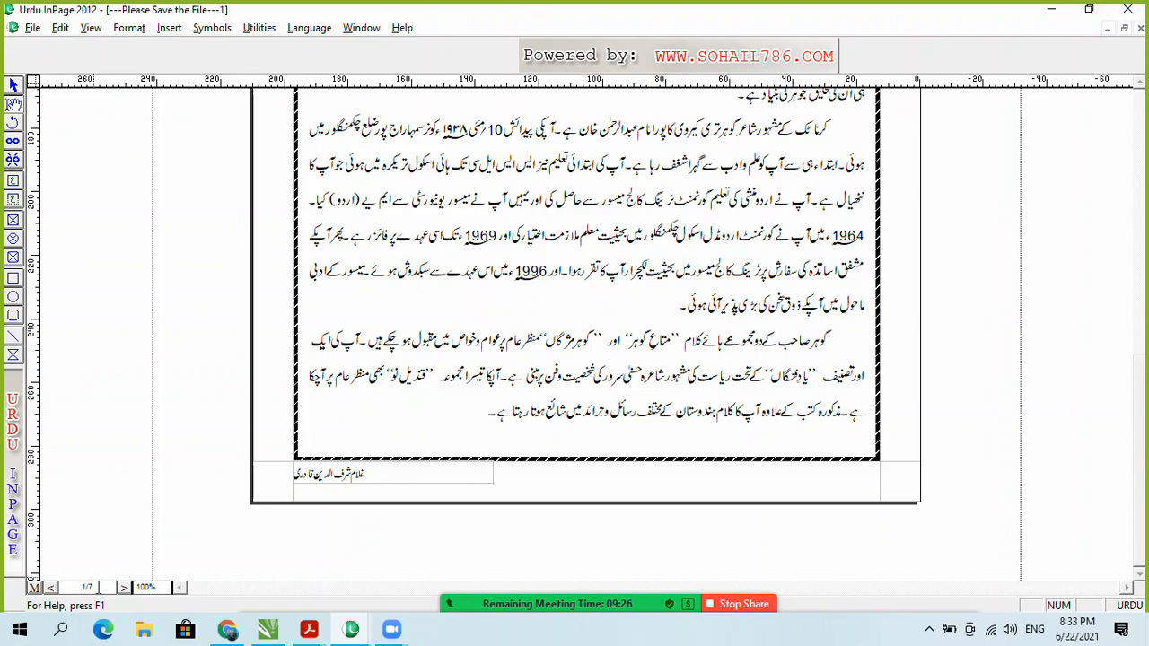
Step: Go to the top of page 4 and open the Print dialog set to Microsoft Print to PDF
click(50, 589)
click(50, 590)
click(51, 590)
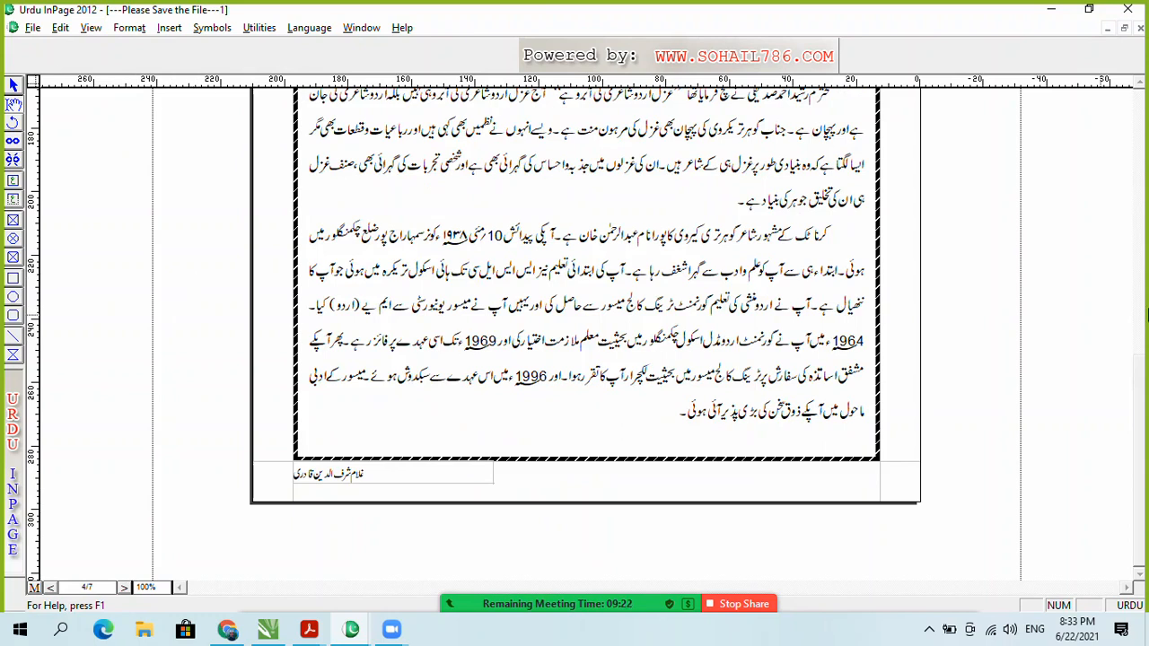
scroll(1143, 383, up, 5)
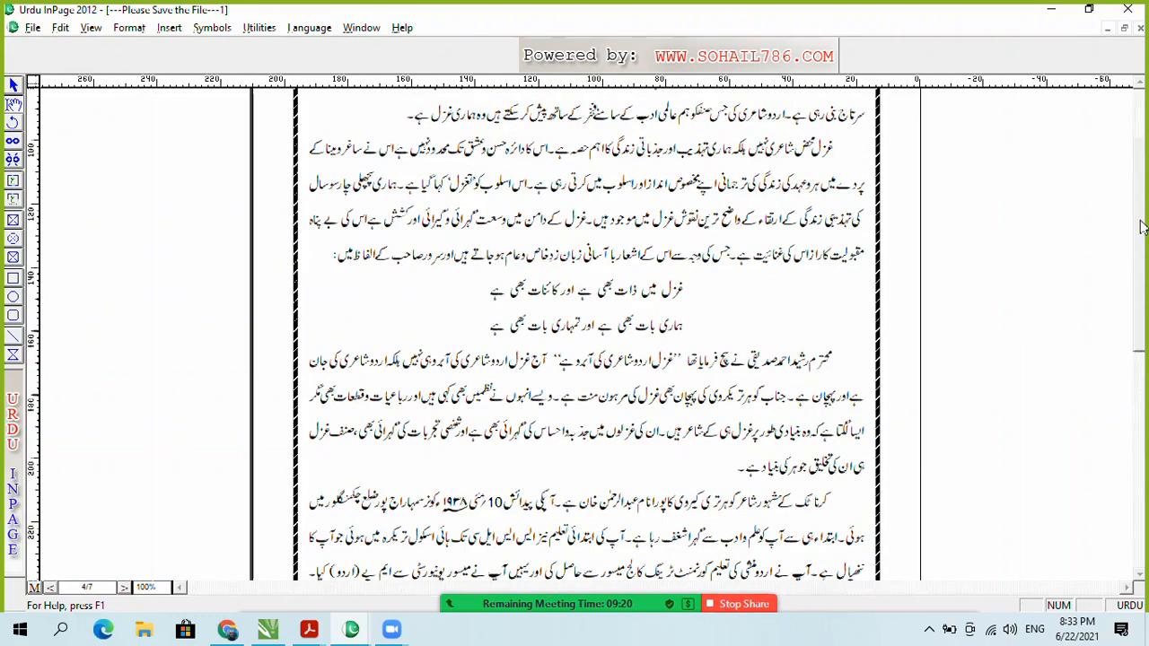
scroll(1141, 323, up, 3)
click(34, 30)
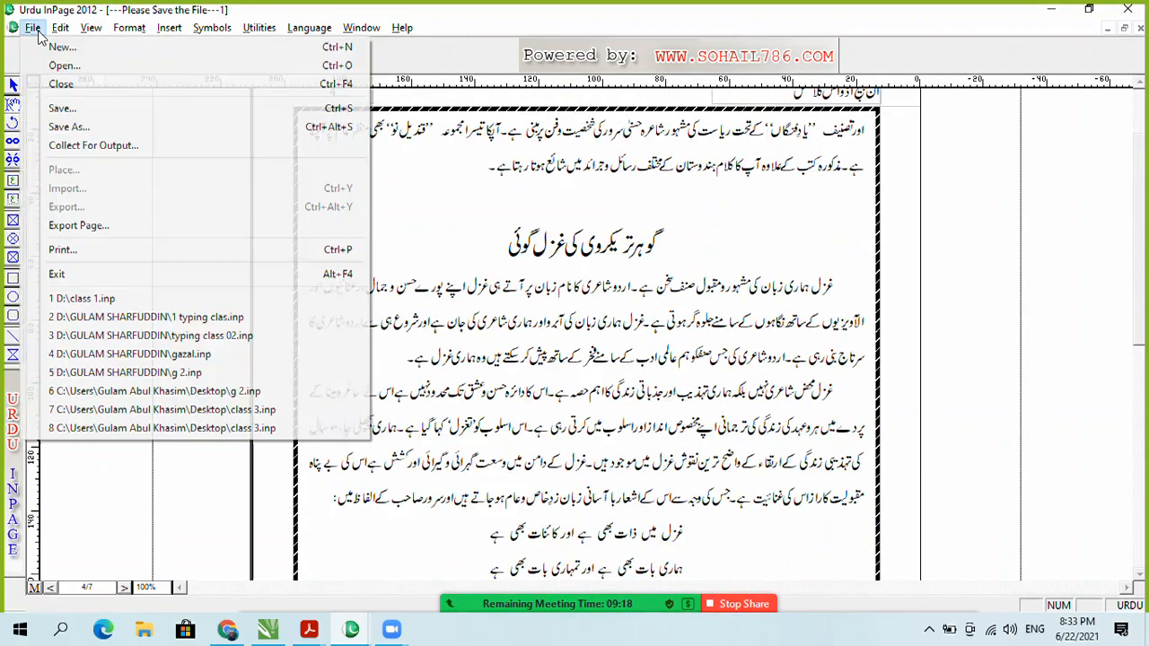
click(110, 258)
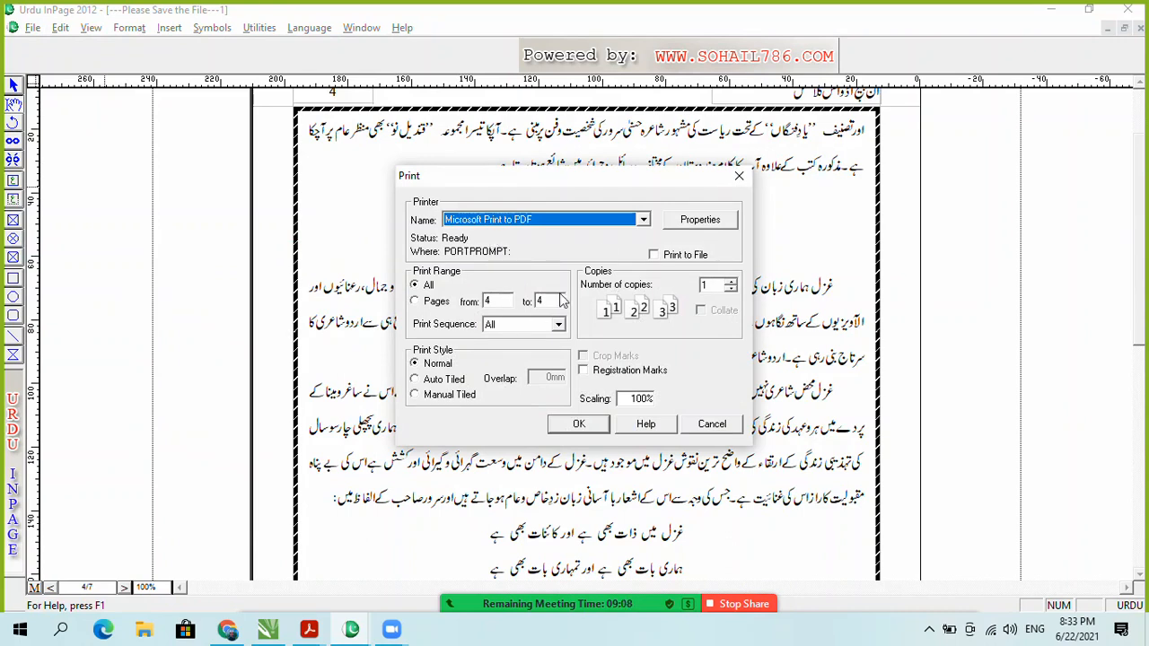
Step: Reopen the Print dialog and choose Microsoft Print to PDF as the printer
click(711, 424)
click(32, 28)
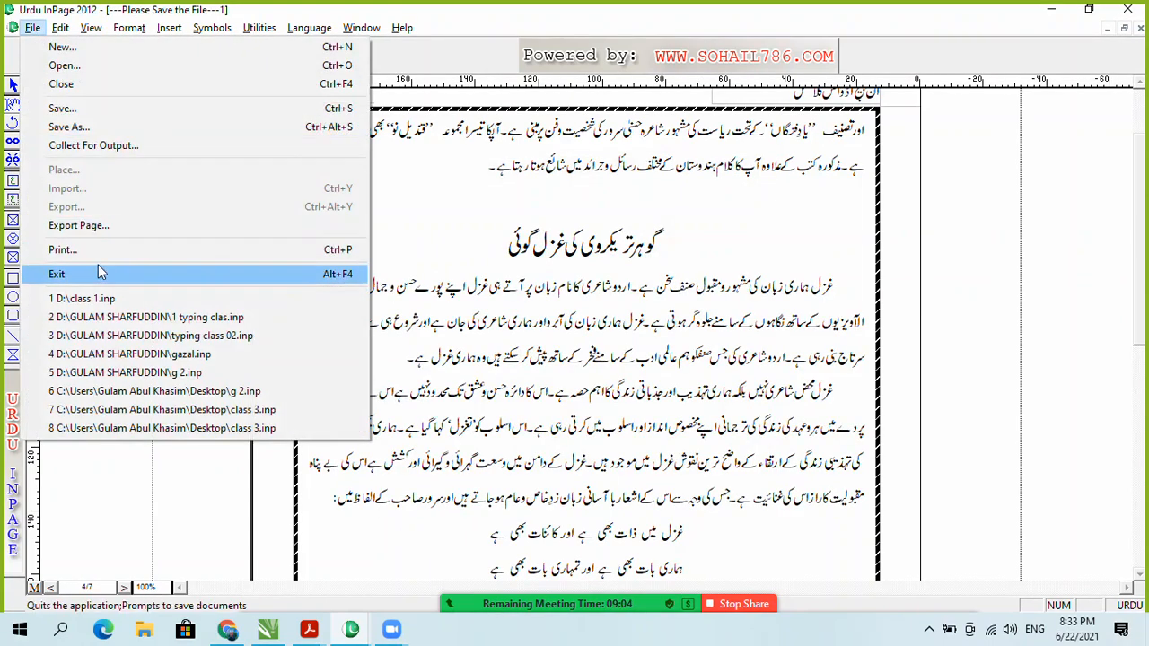
click(63, 250)
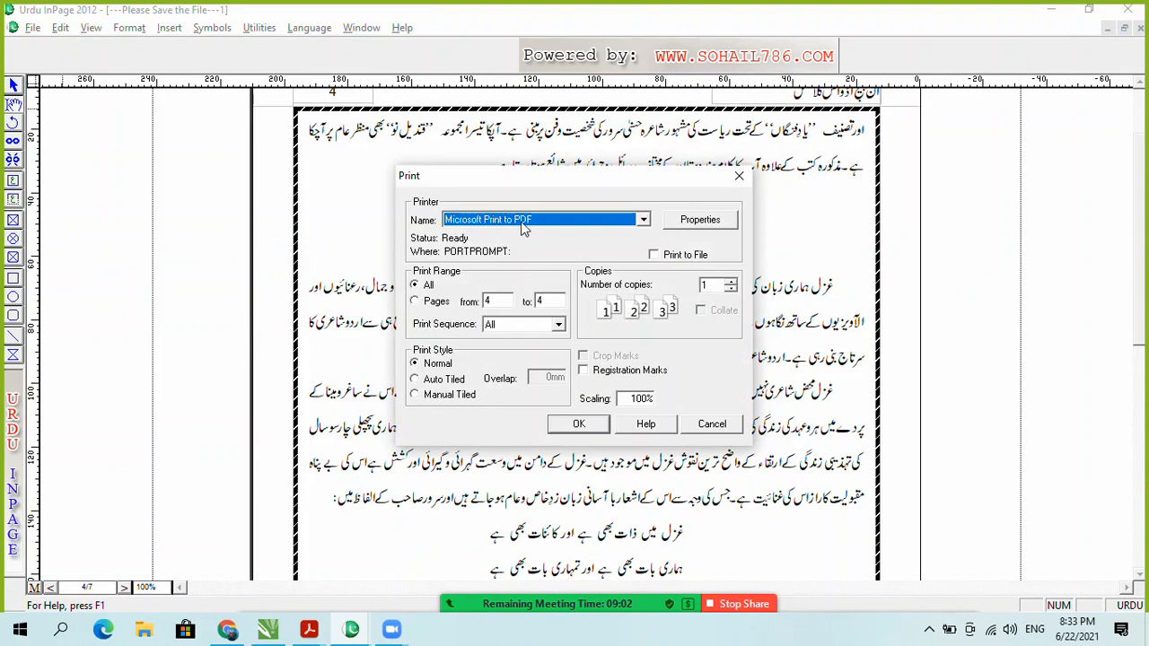
click(494, 223)
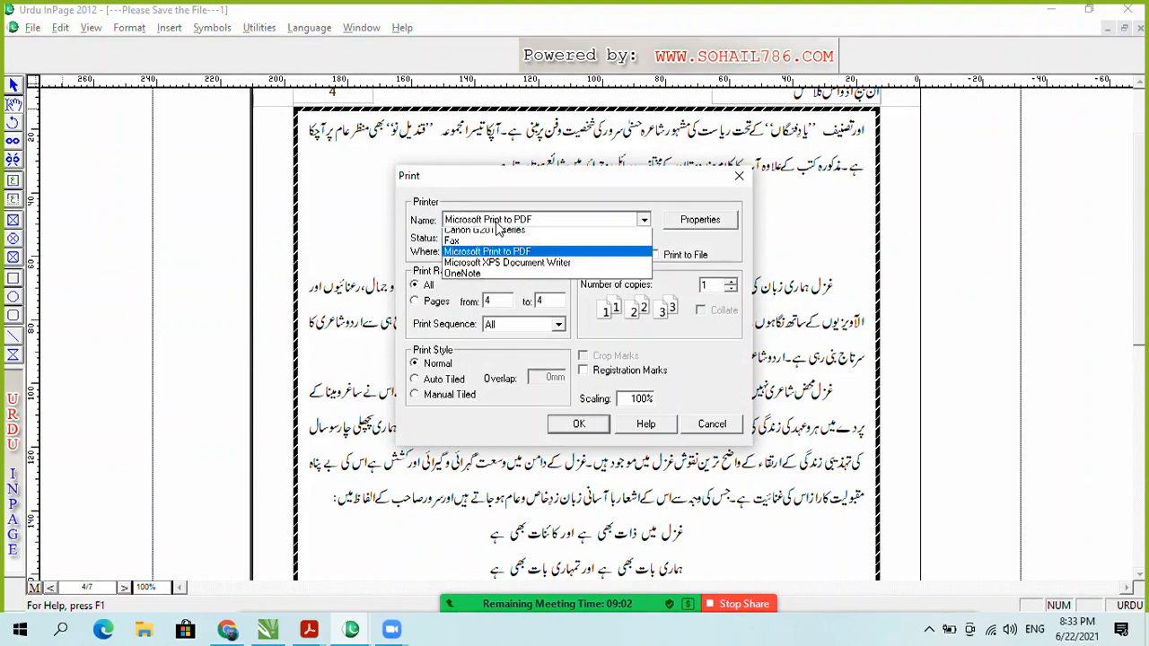
click(520, 269)
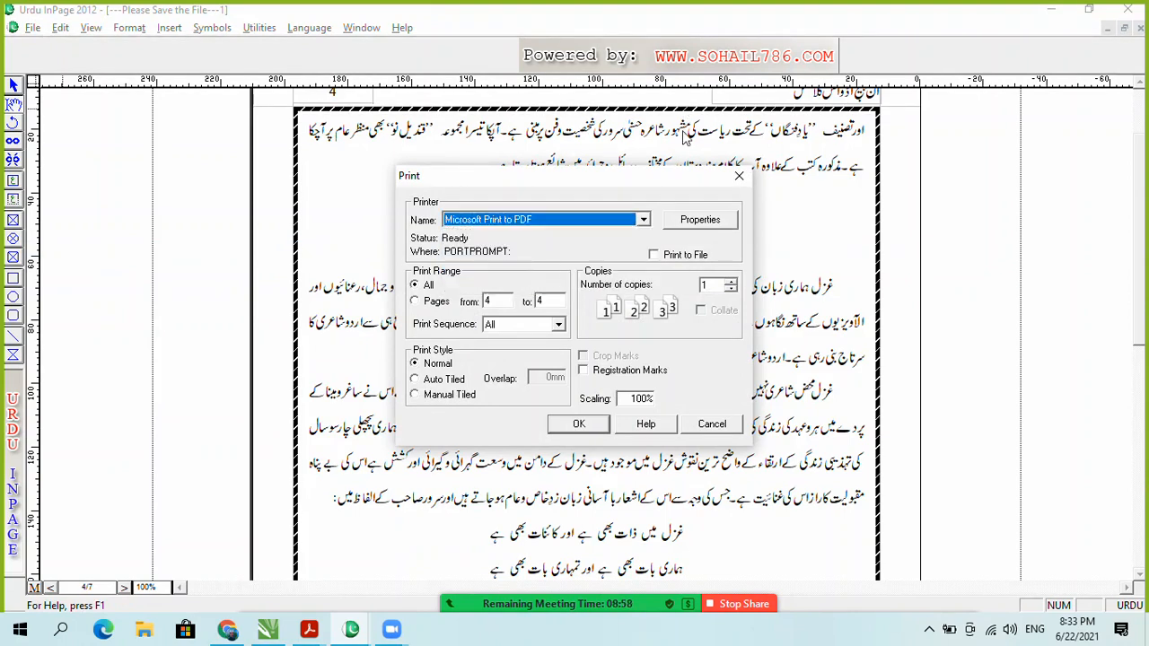
click(681, 226)
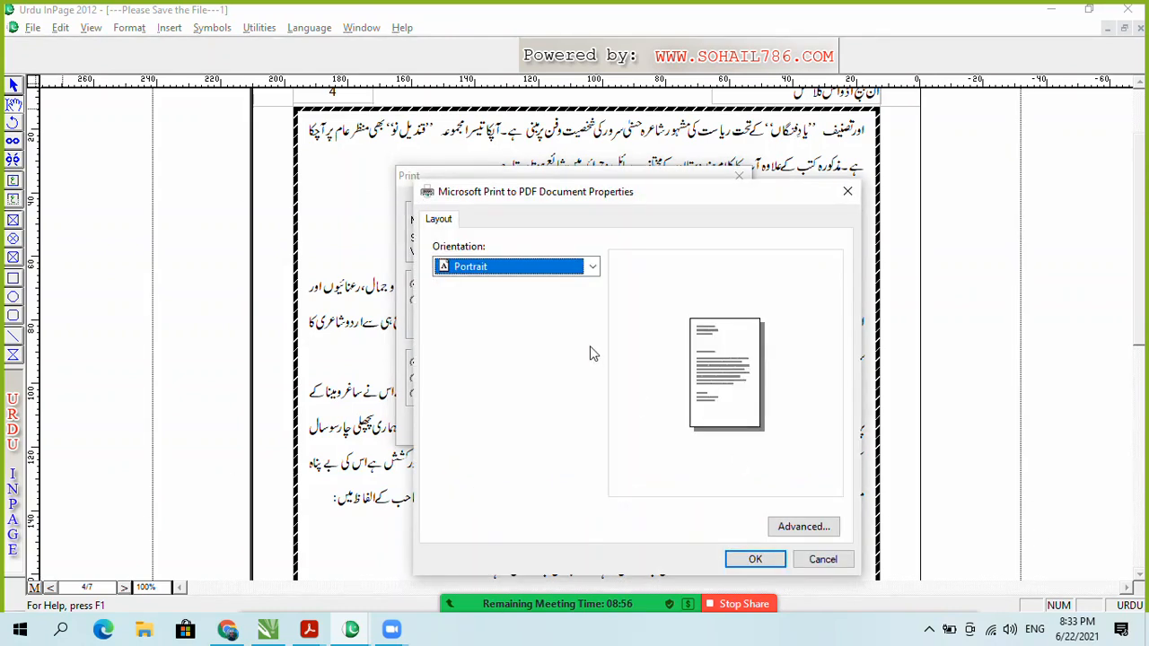
click(765, 560)
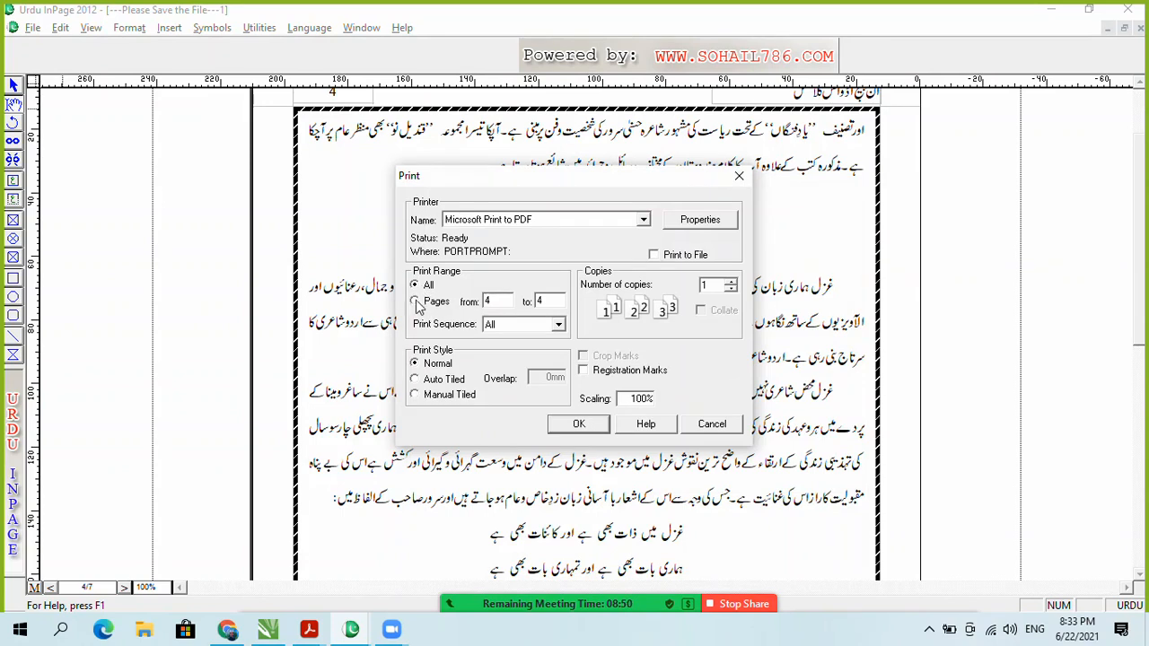
Step: Print only page 4 to a PDF named 8987 on the Desktop, then minimize InPage
click(415, 303)
double_click(540, 301)
click(579, 424)
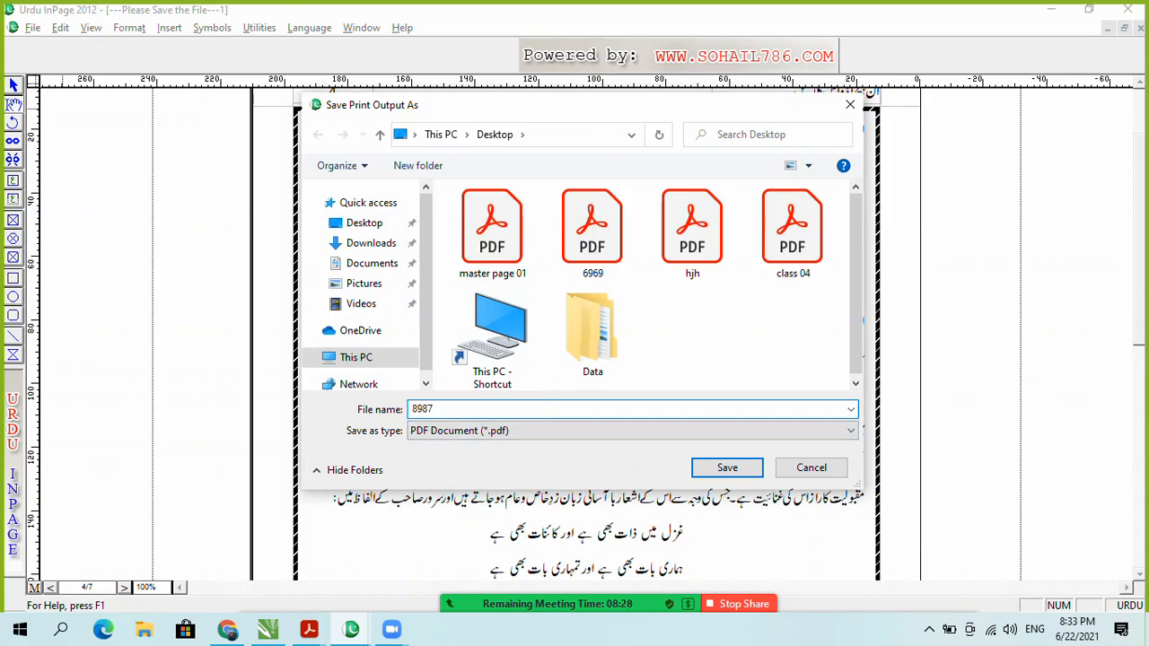
click(725, 469)
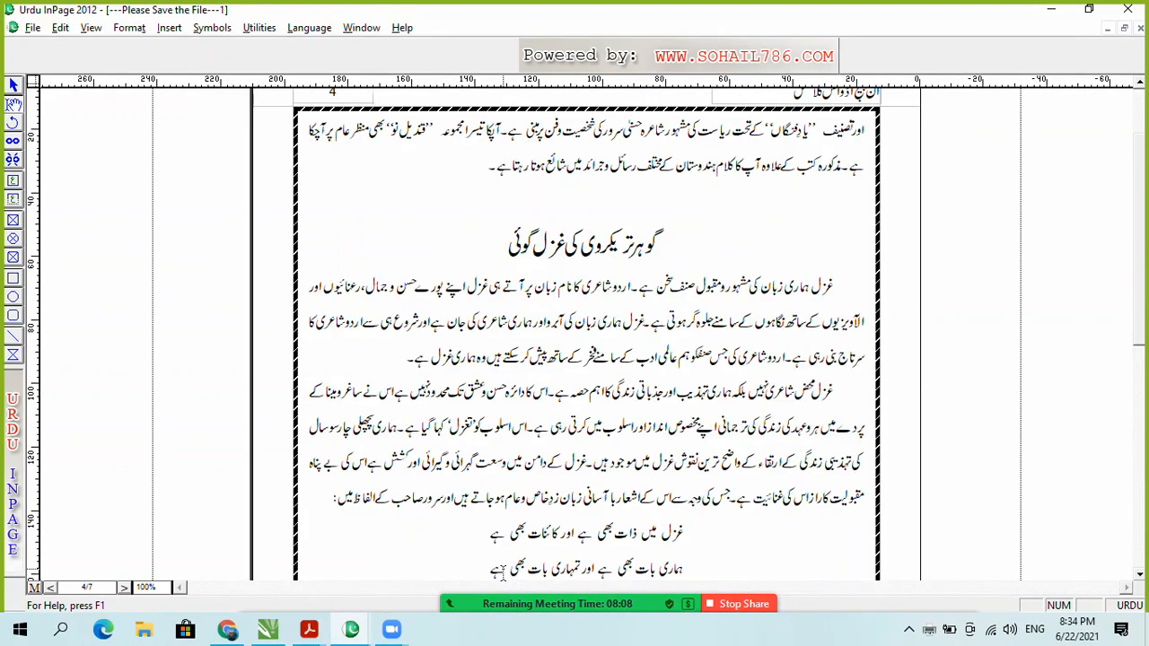
click(1051, 10)
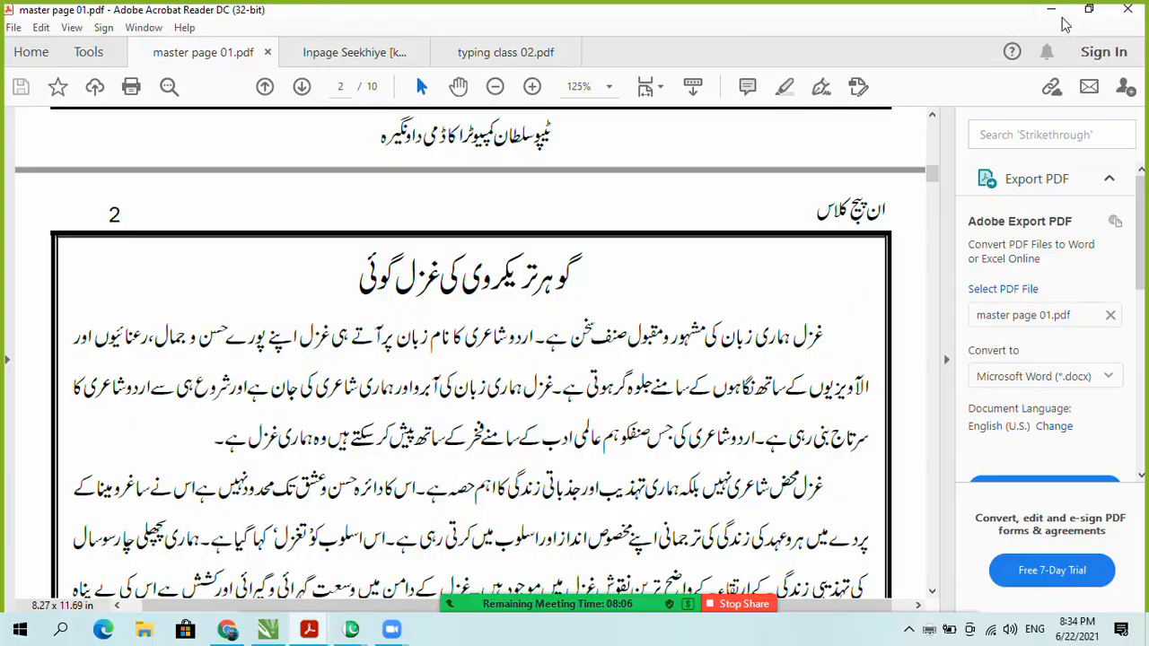
Step: Open 8987.pdf from the desktop and scroll down through its pages
click(1051, 10)
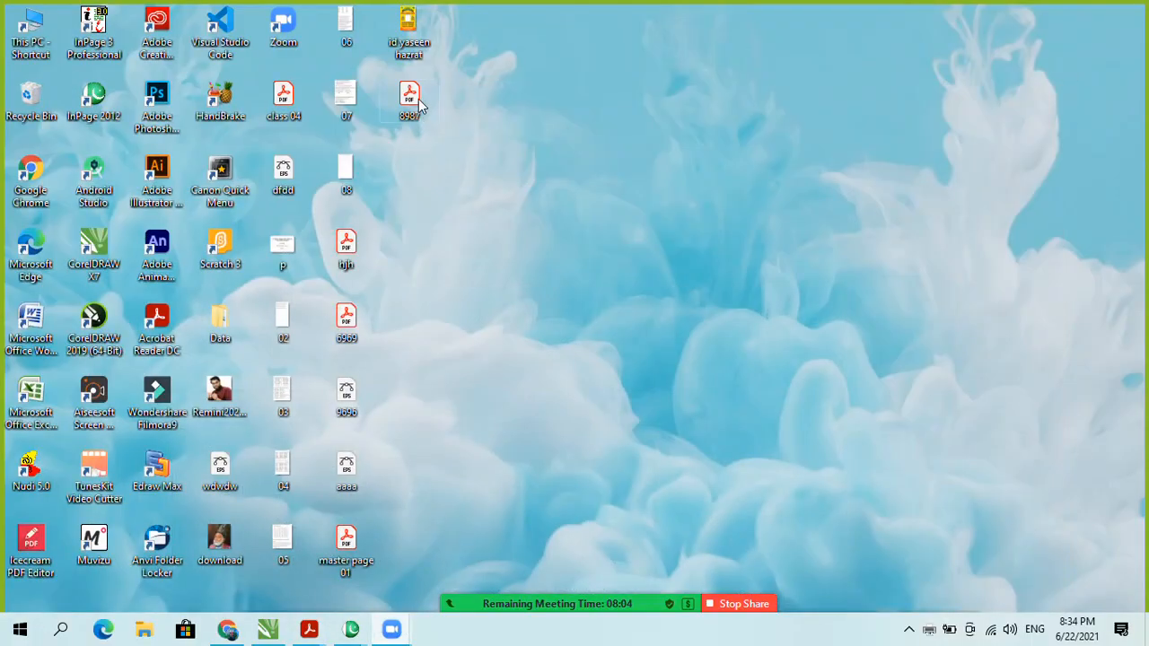
double_click(418, 104)
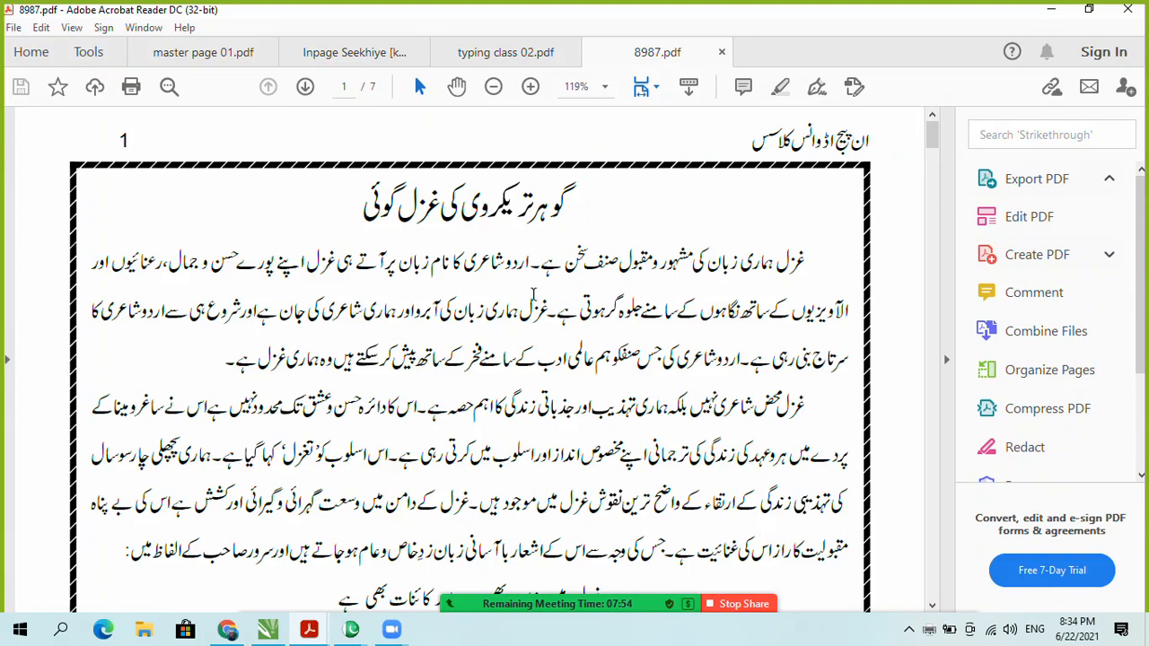
ctrl+scroll(533, 296, down, 3)
scroll(539, 298, down, 5)
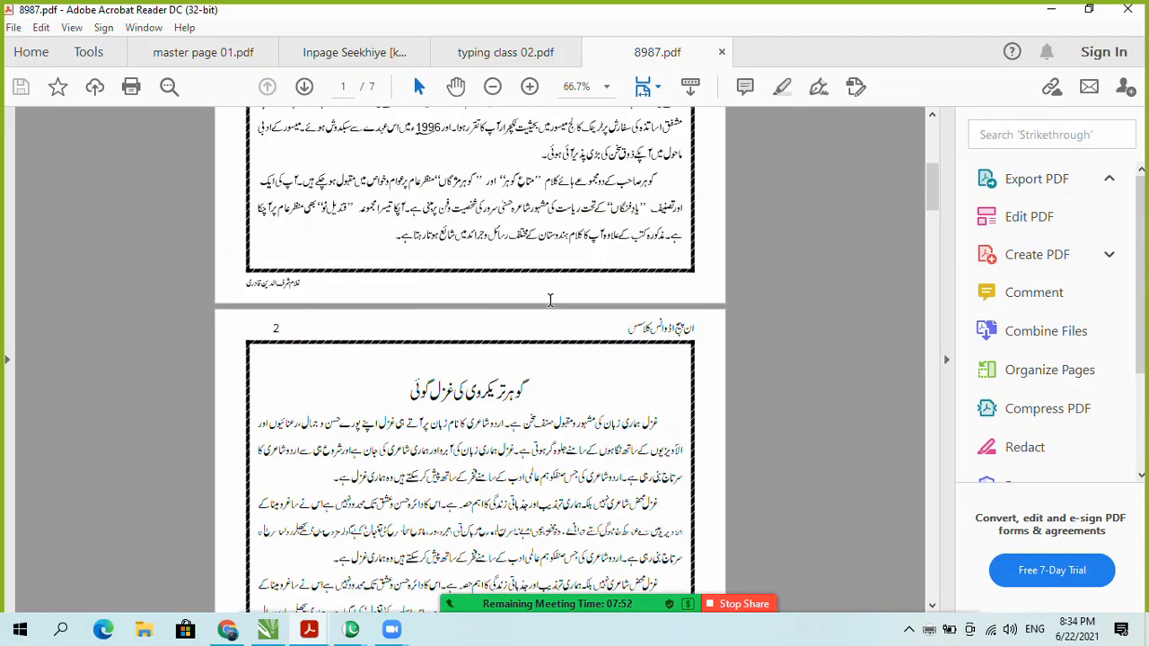
scroll(550, 300, down, 10)
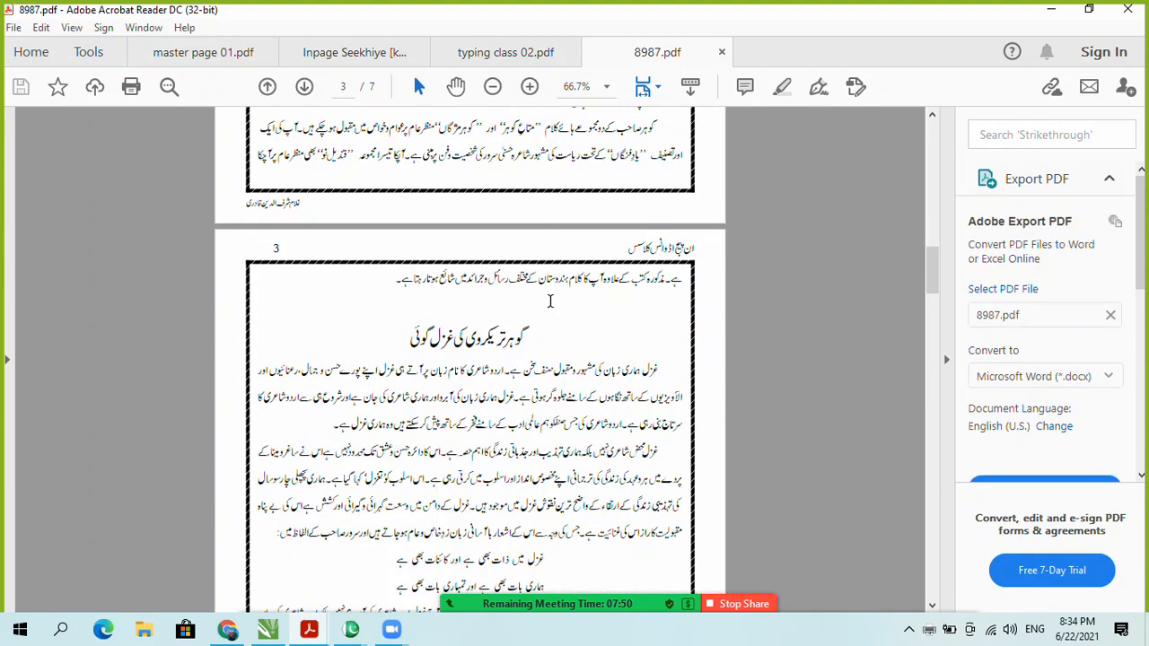
scroll(550, 301, down, 10)
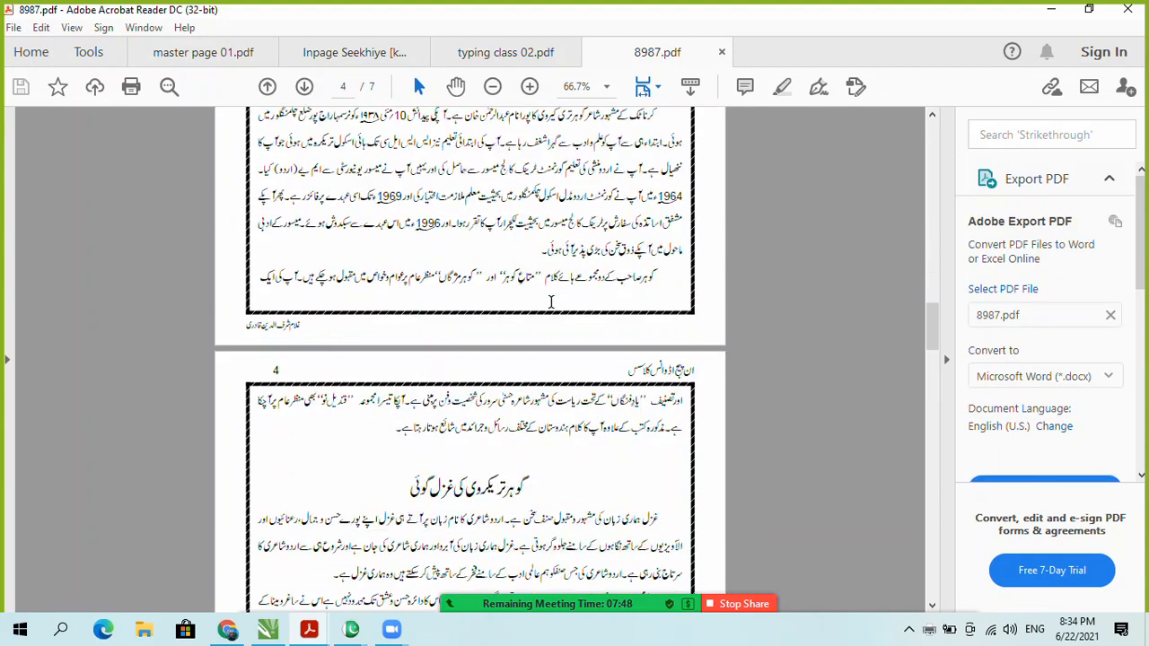
scroll(552, 308, down, 10)
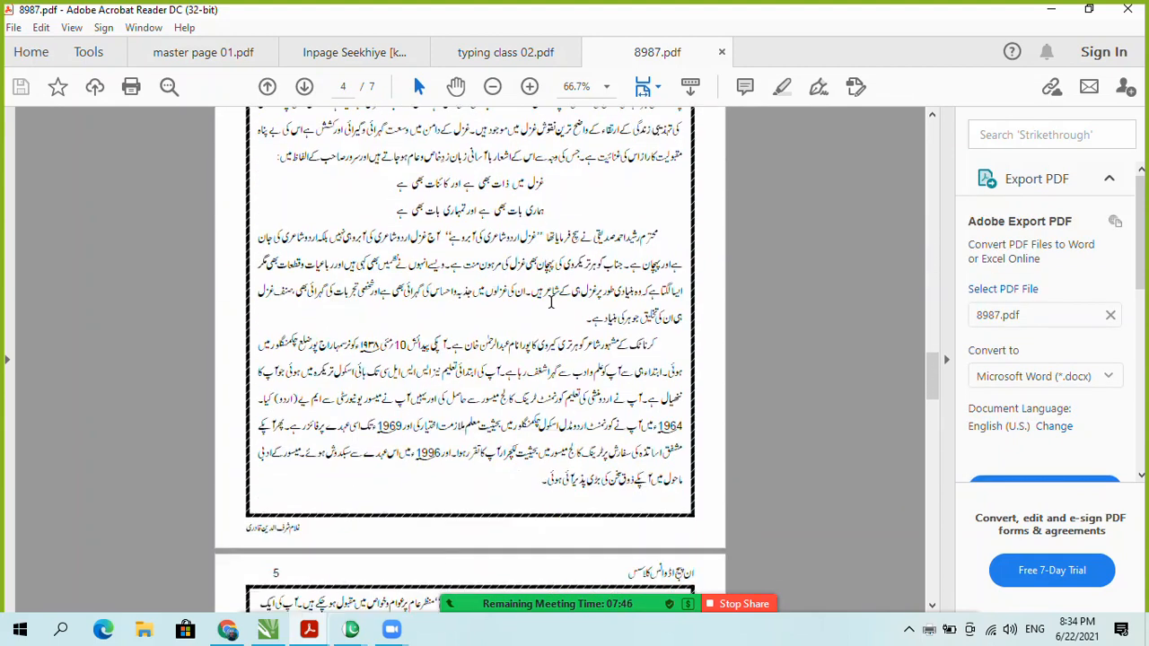
scroll(550, 302, down, 15)
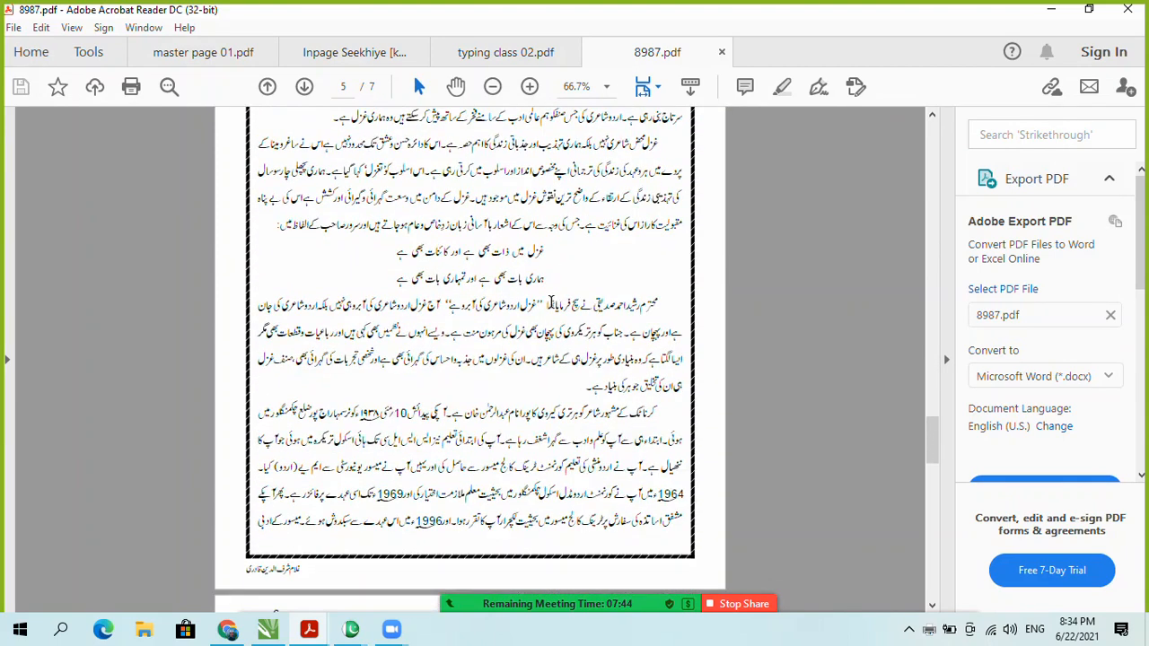
scroll(550, 302, down, 5)
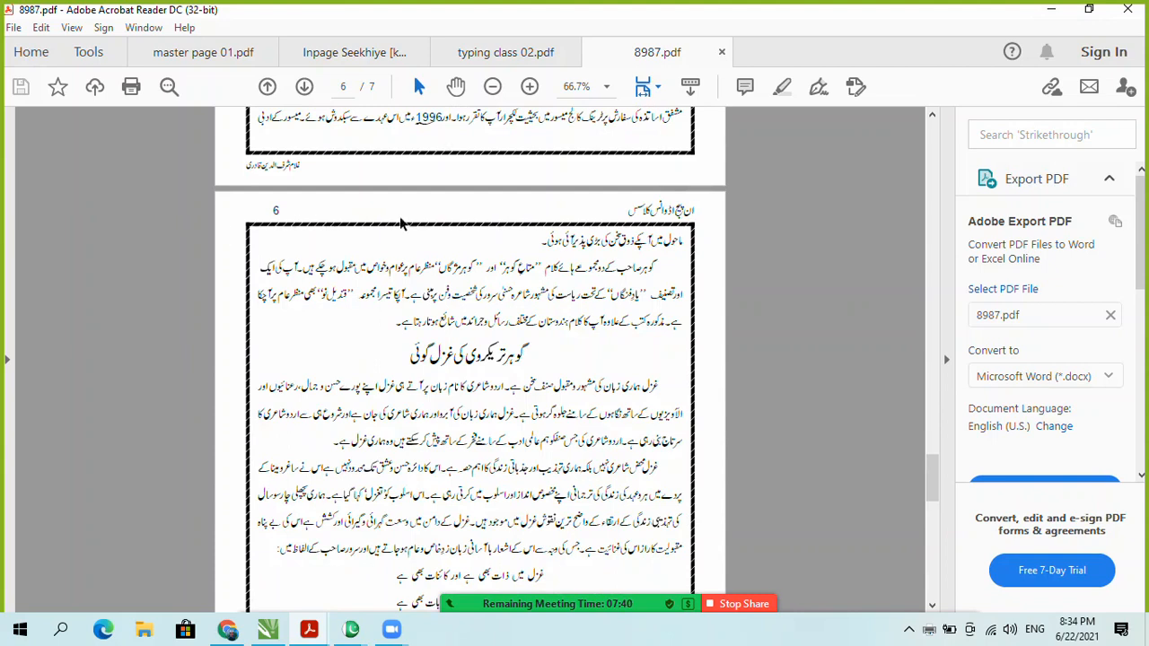
Step: Scroll back over the pages to check borders and numbered headers, then return to InPage
scroll(648, 241, up, 4)
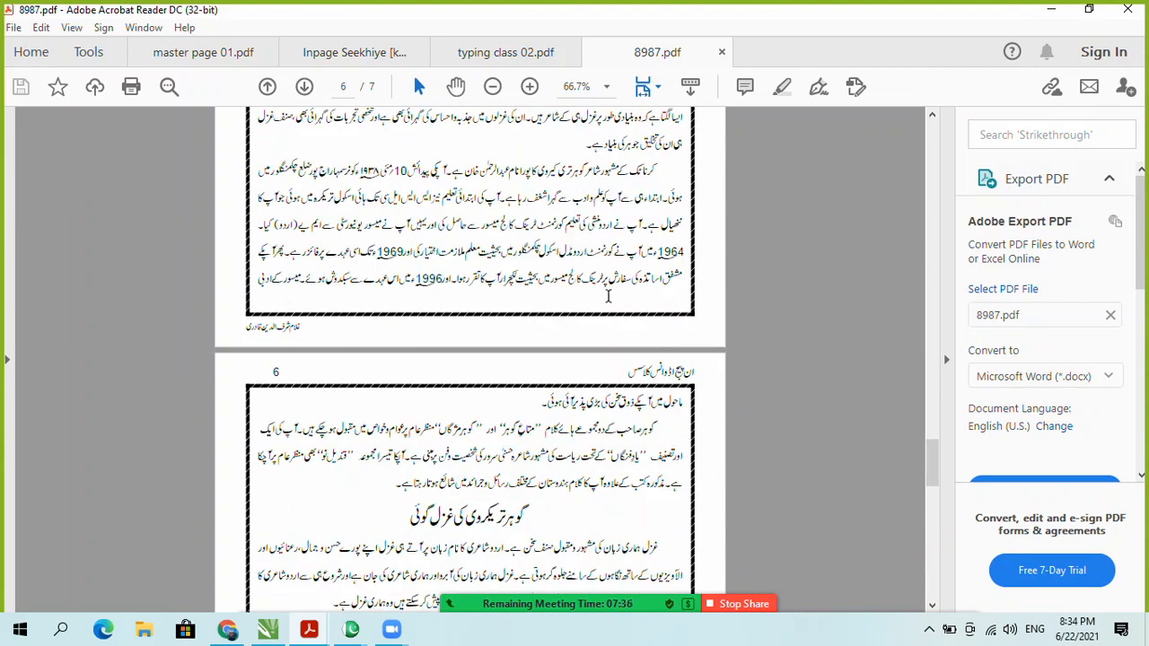
scroll(607, 297, up, 10)
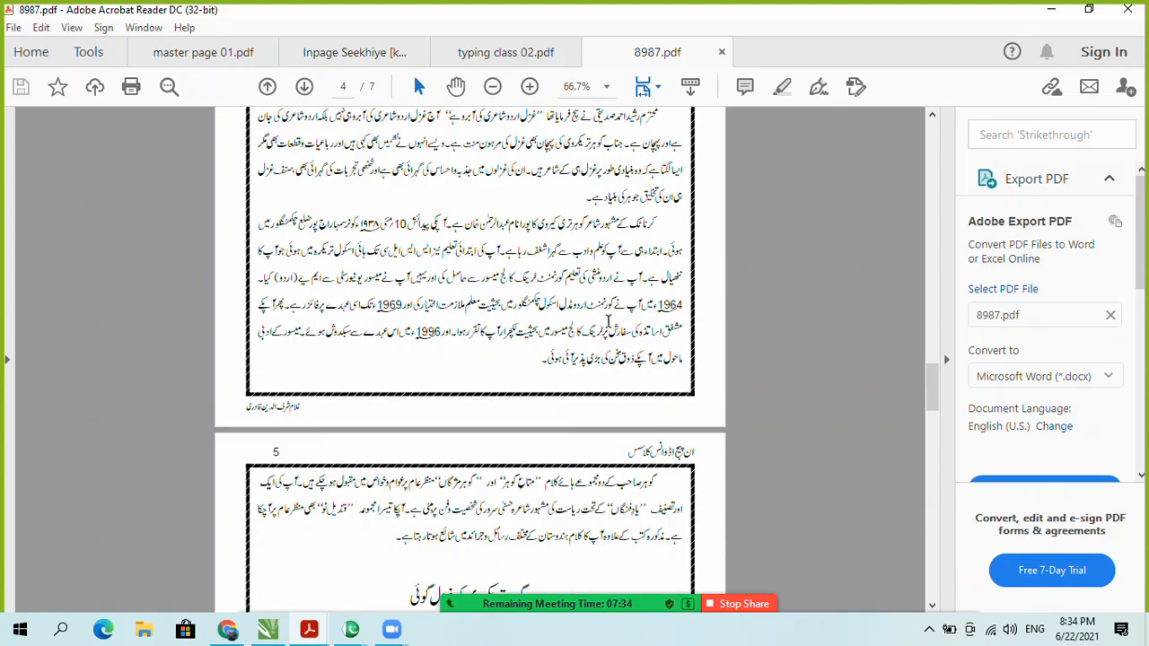
scroll(577, 412, up, 5)
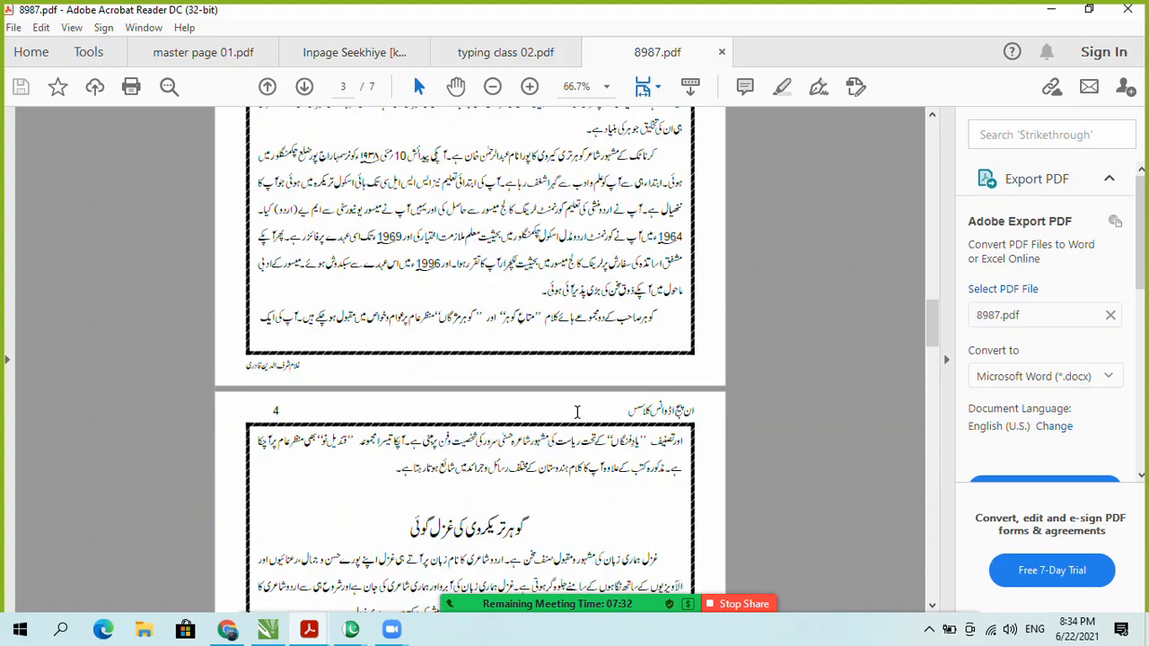
scroll(584, 419, down, 10)
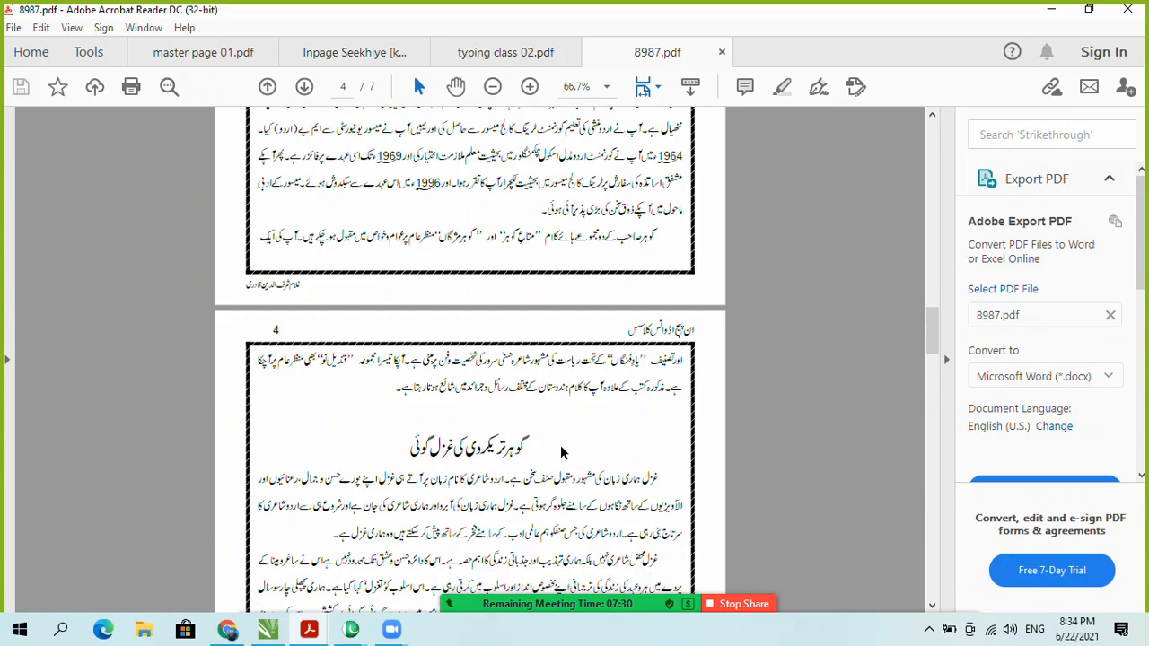
scroll(496, 274, up, 10)
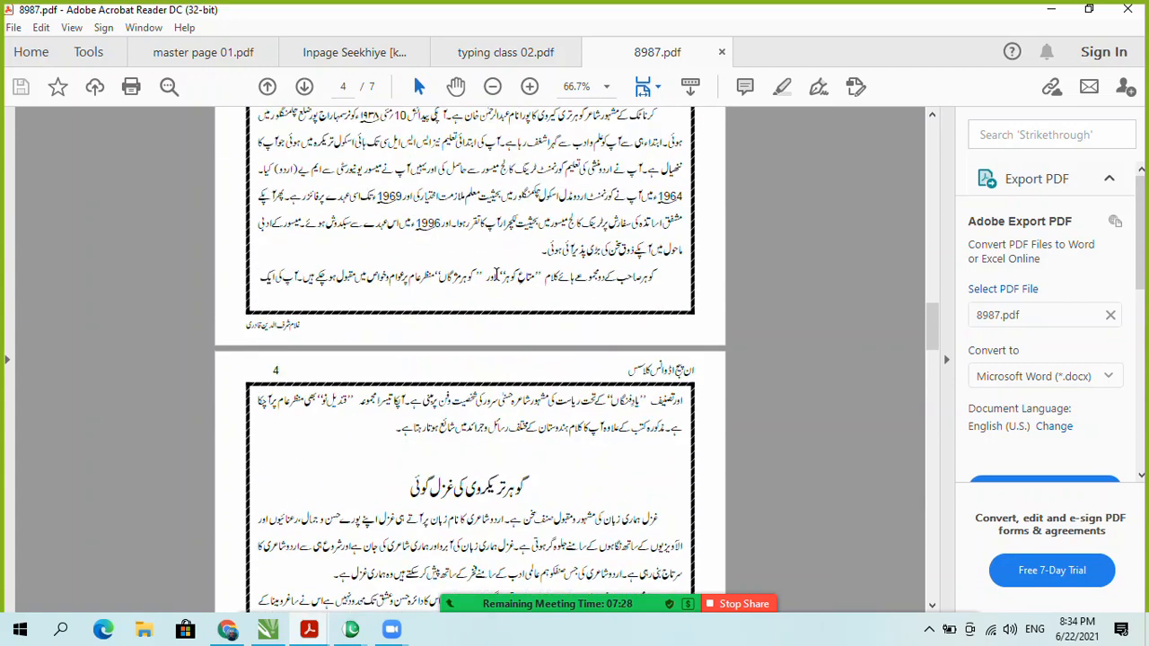
scroll(546, 461, down, 12)
scroll(608, 453, up, 15)
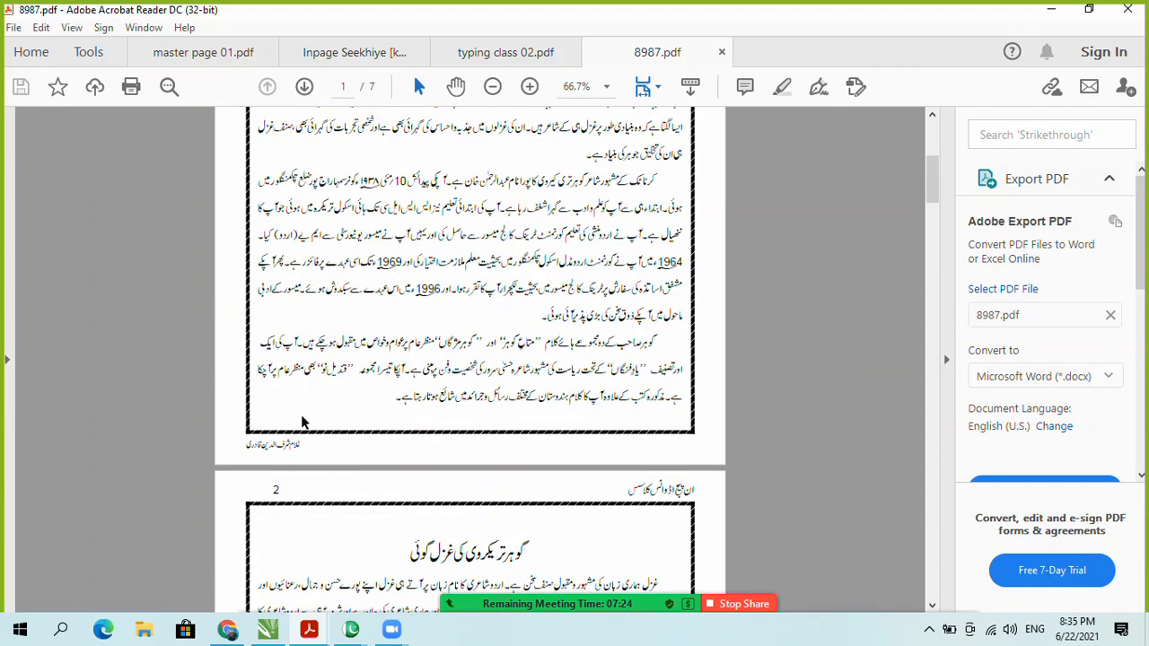
scroll(302, 422, up, 9)
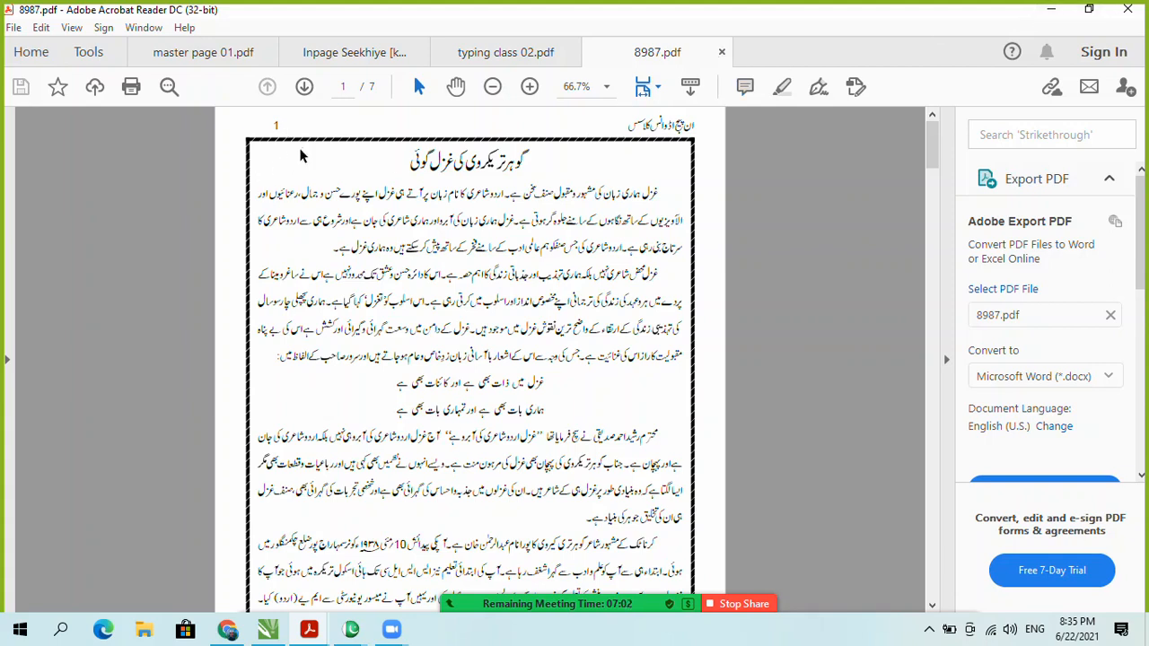
scroll(351, 307, down, 15)
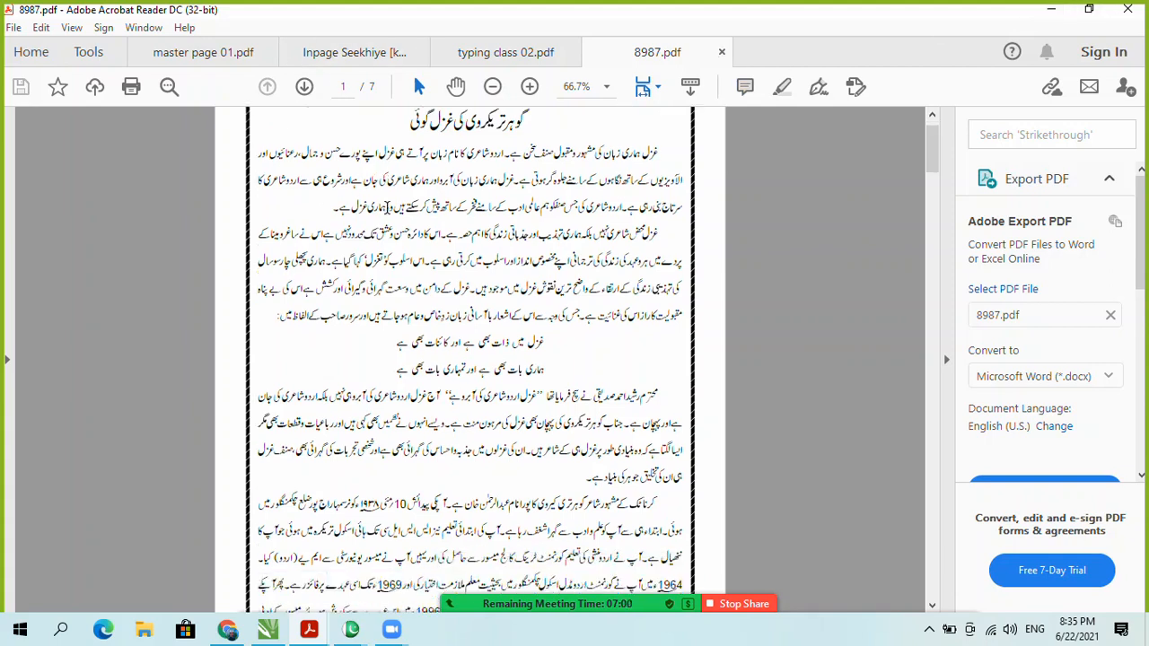
scroll(275, 318, up, 8)
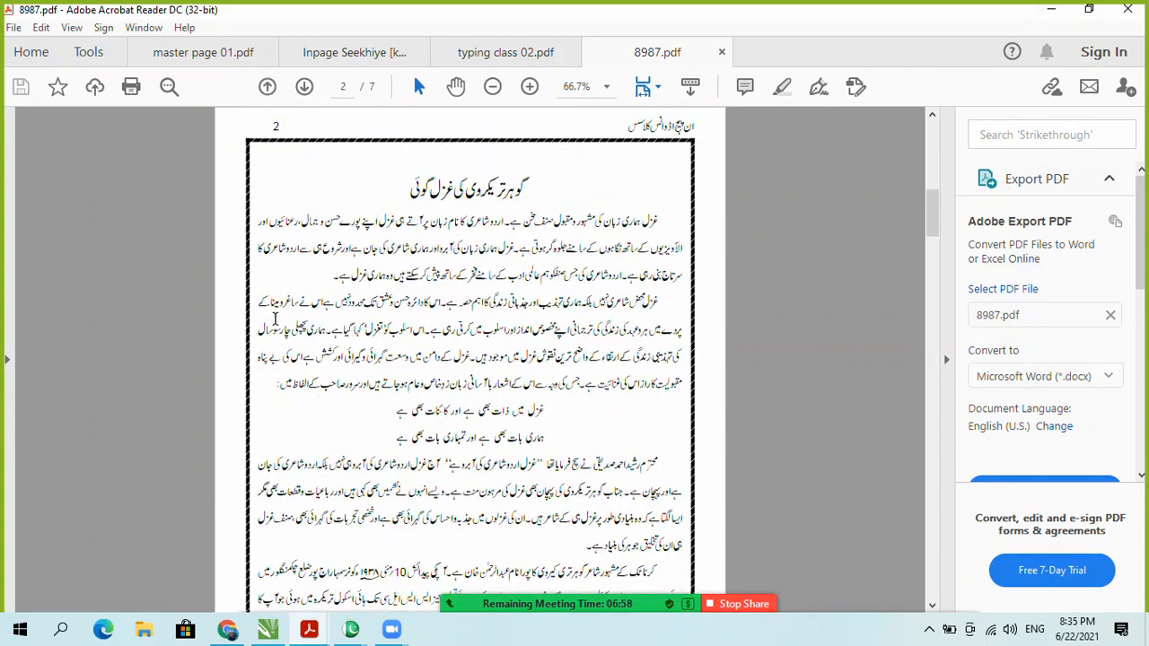
scroll(276, 323, down, 10)
scroll(278, 328, down, 10)
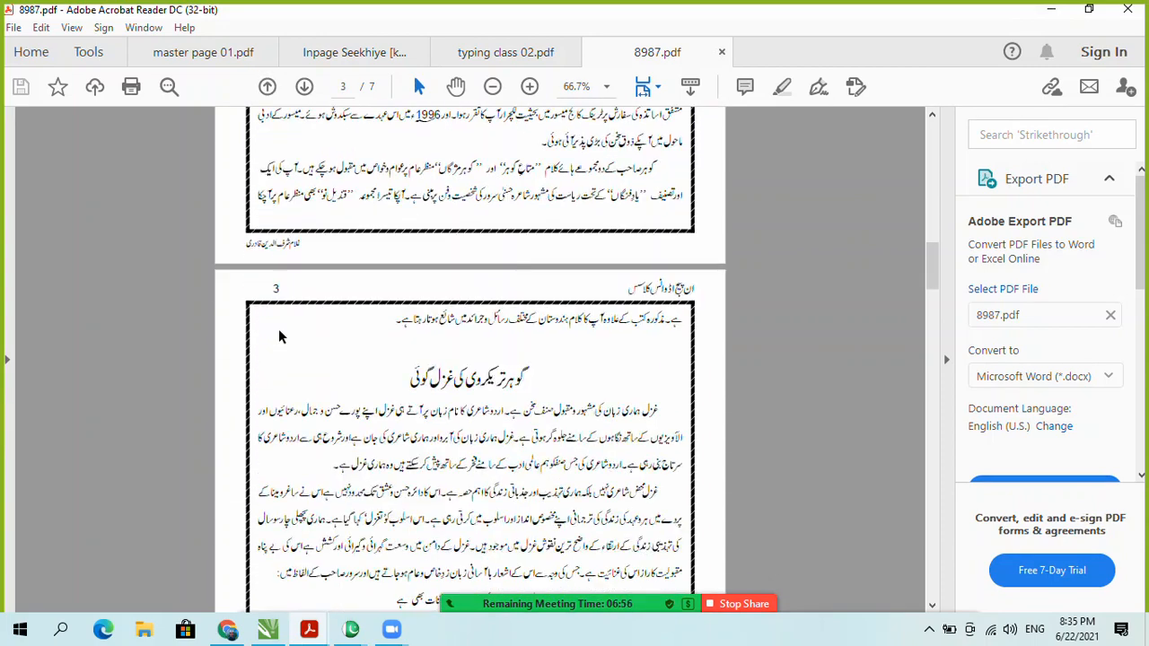
scroll(278, 268, up, 2)
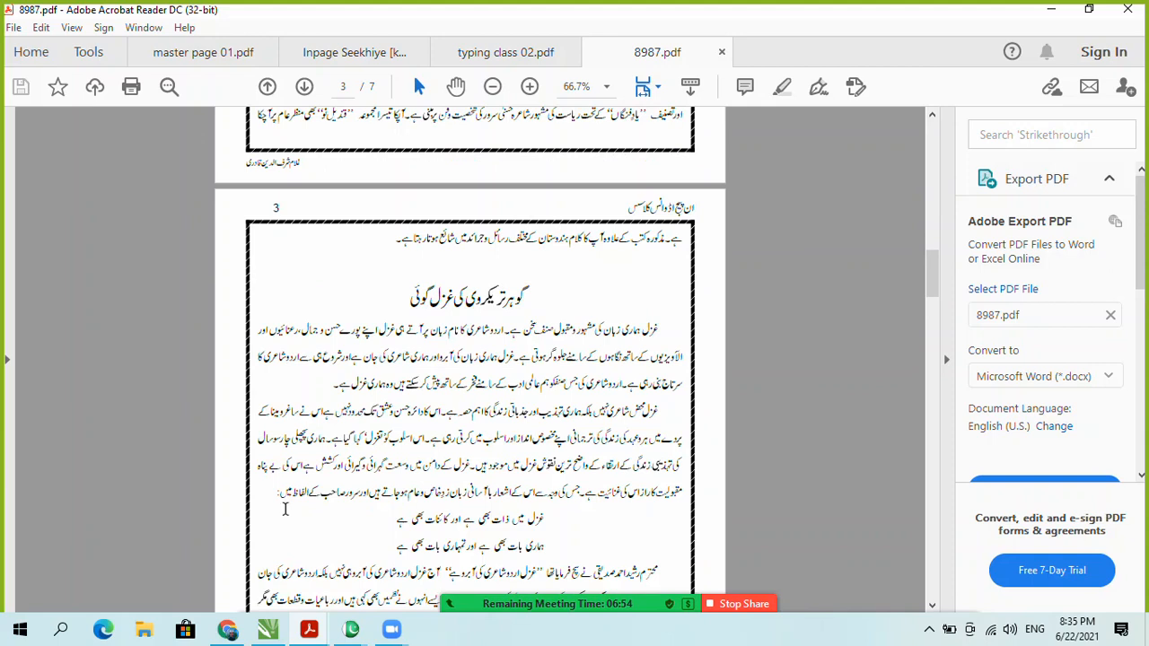
mouse_move(351, 629)
click(327, 598)
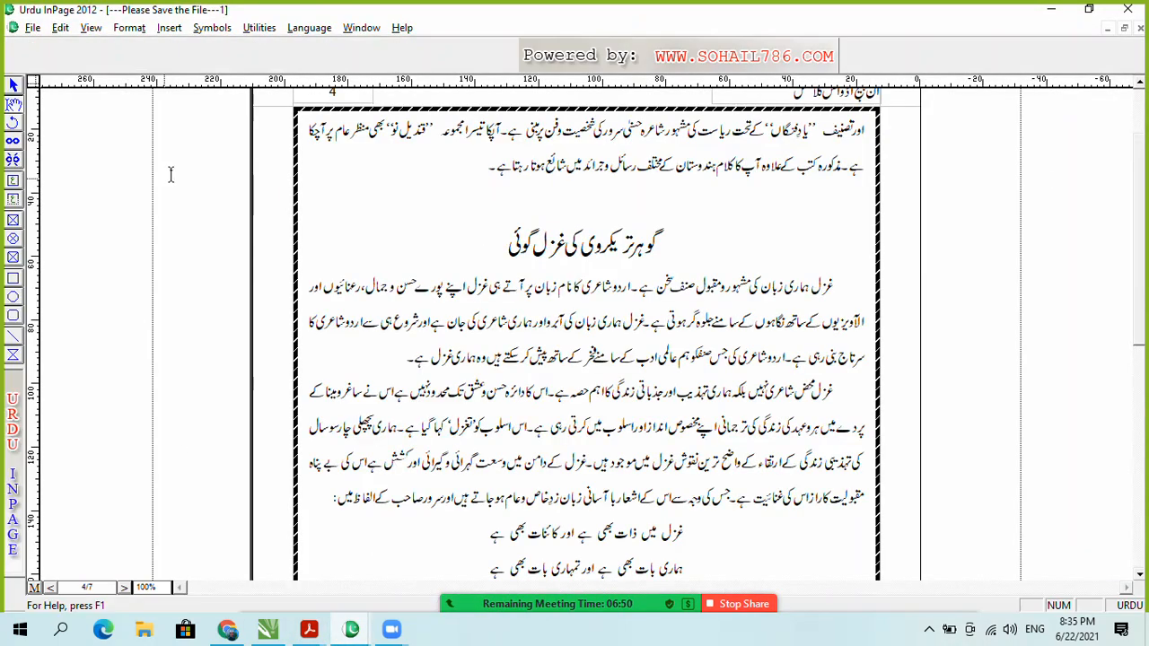
Step: Confirm Page Number is greyed out in the Insert menu, then display the master page with its # placeholder
click(170, 29)
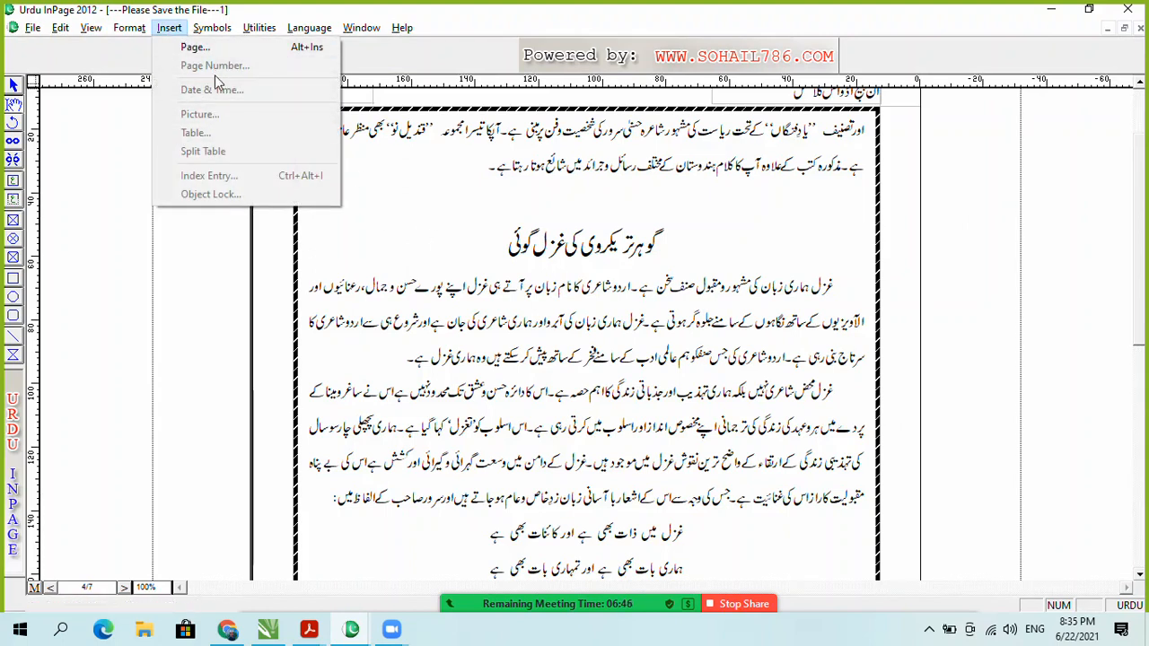
click(423, 192)
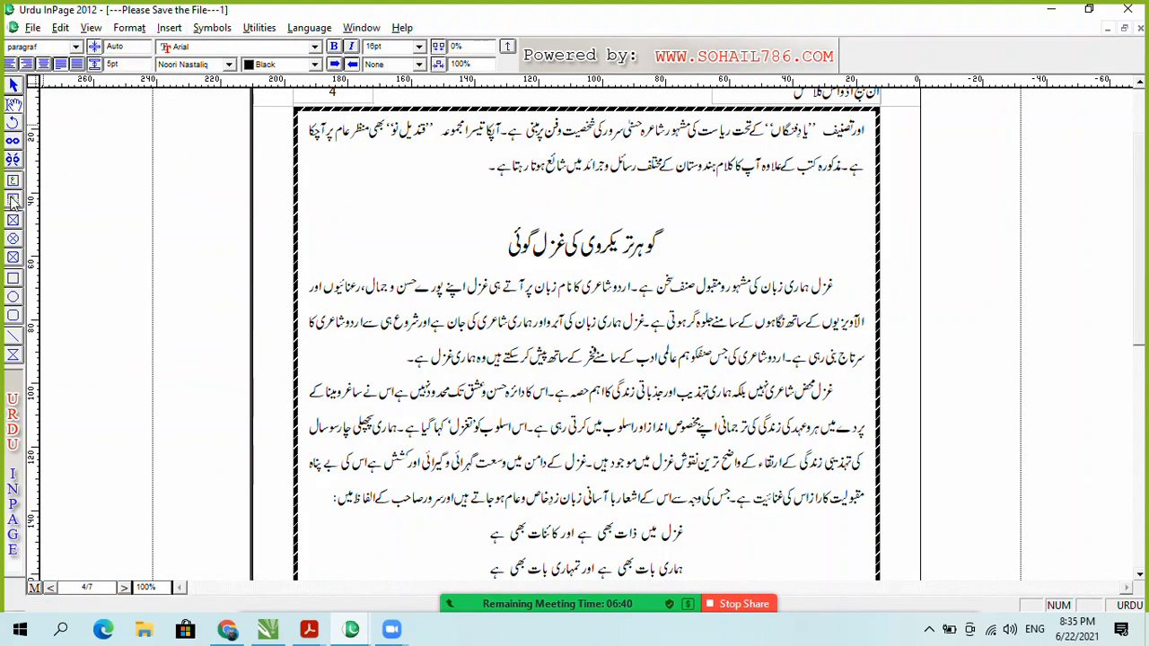
click(168, 27)
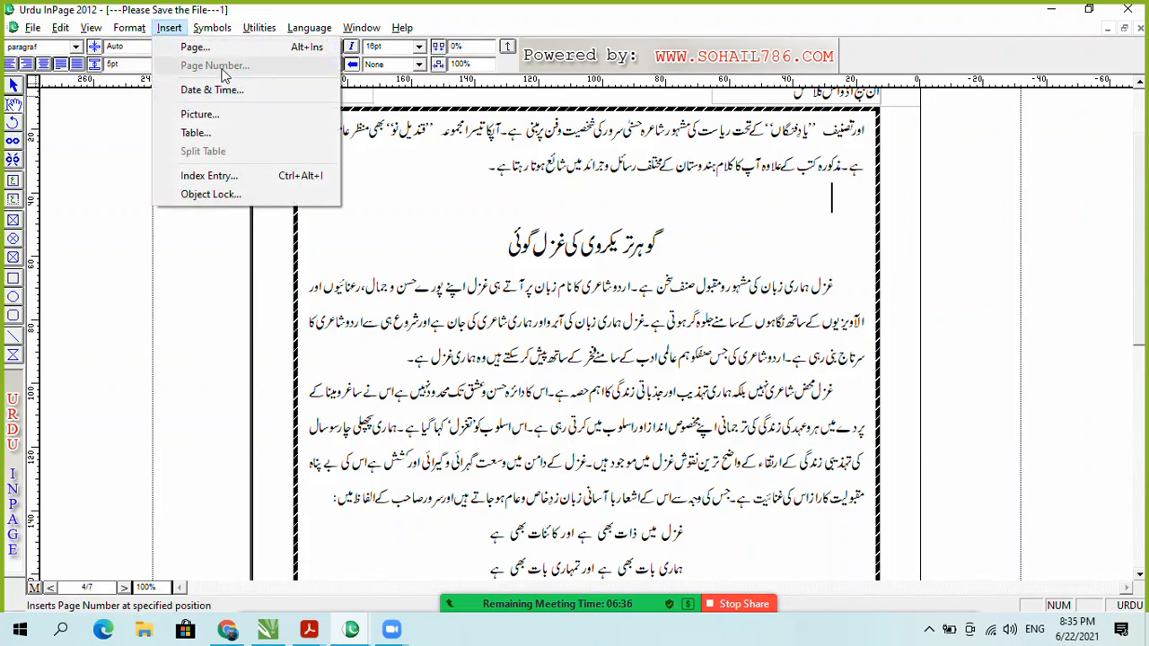
click(420, 224)
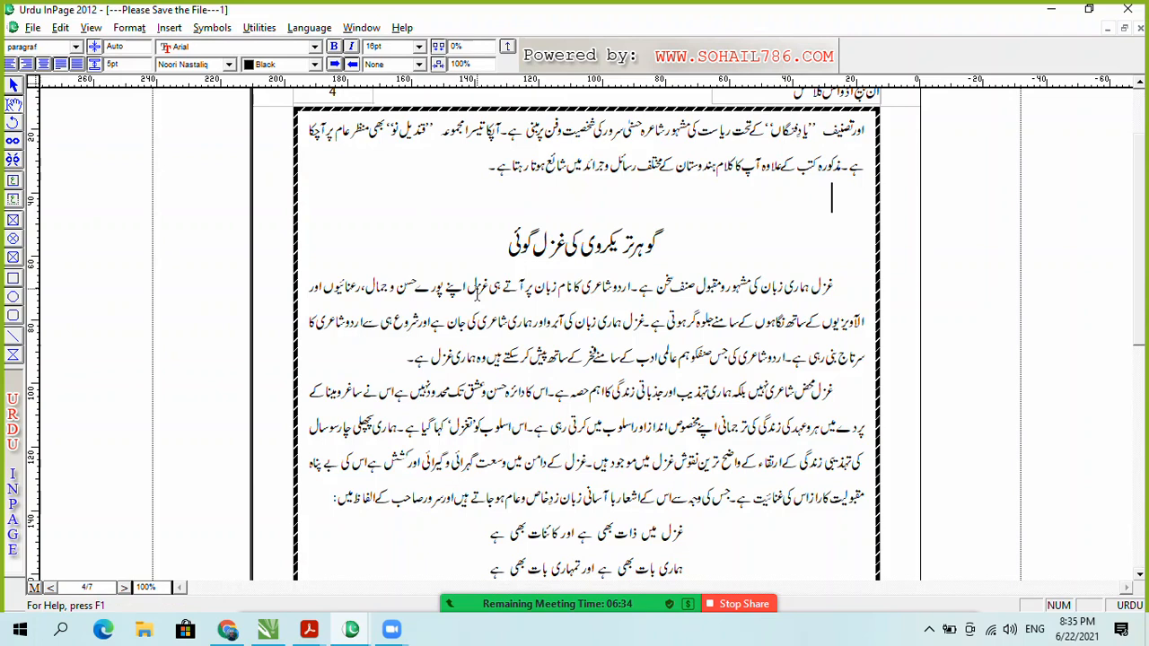
drag(1138, 285, 1139, 252)
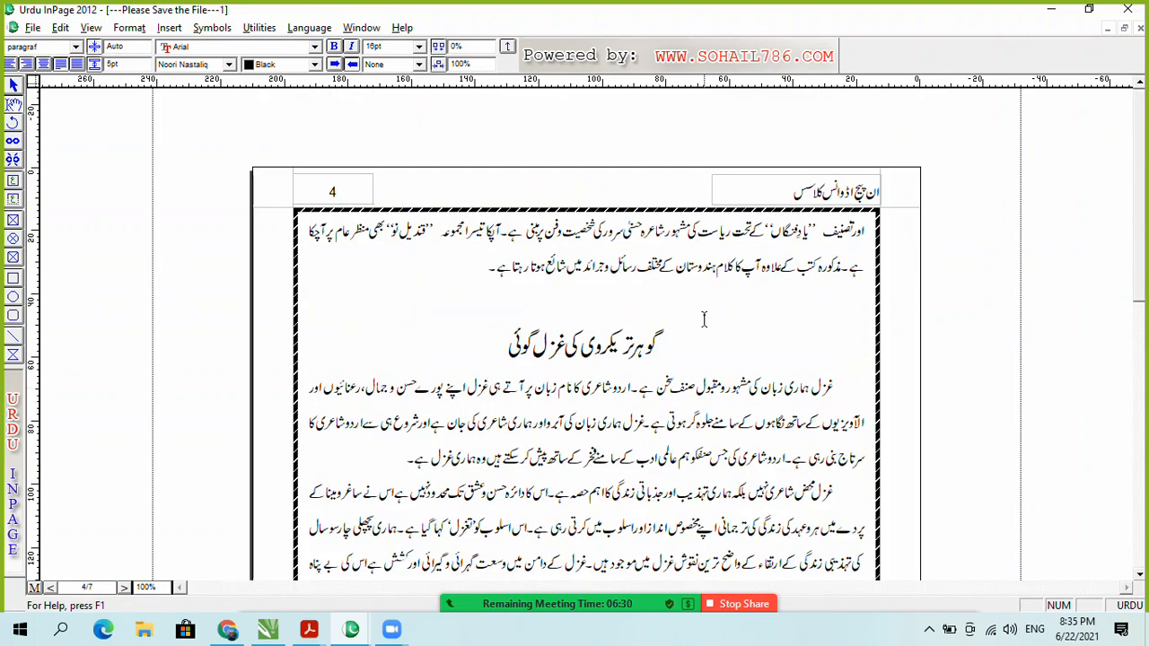
click(562, 299)
click(33, 589)
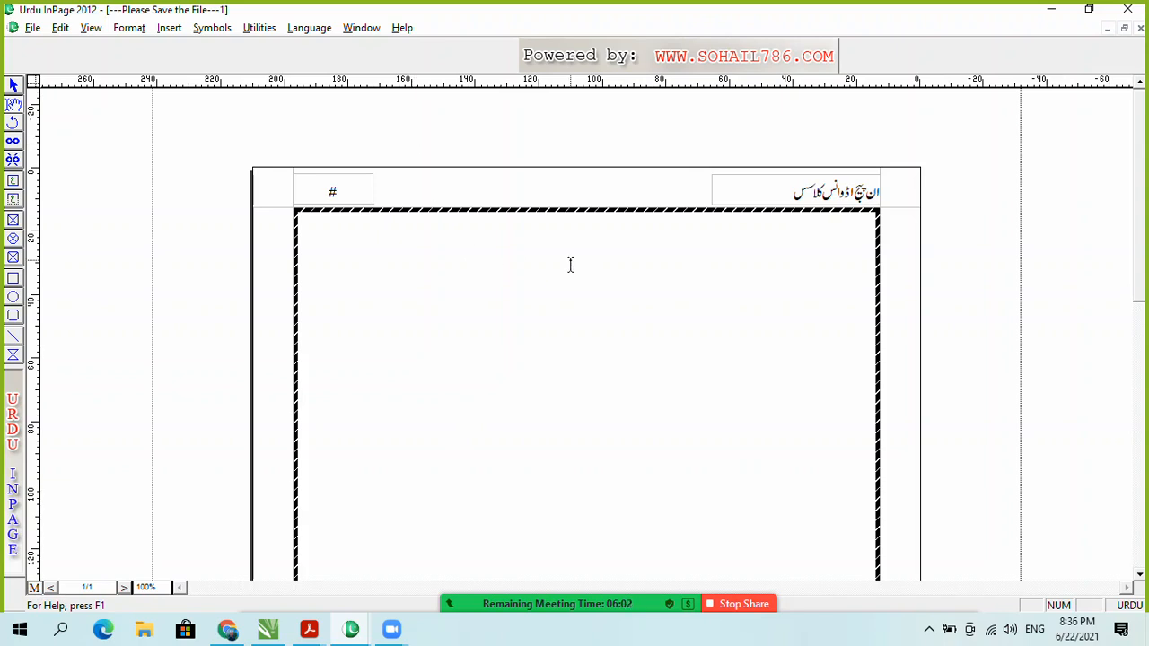
Step: Toggle between master page and document, ending on page 4 of 7 with header number 4
click(34, 588)
click(34, 588)
click(34, 589)
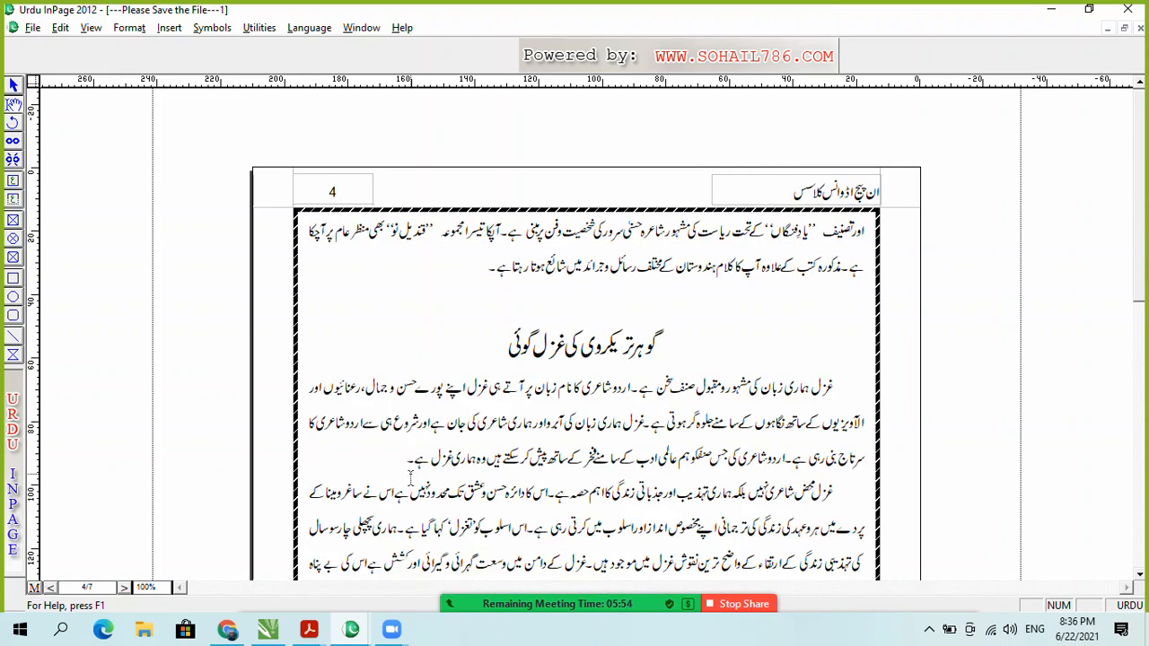
key(ctrl+m)
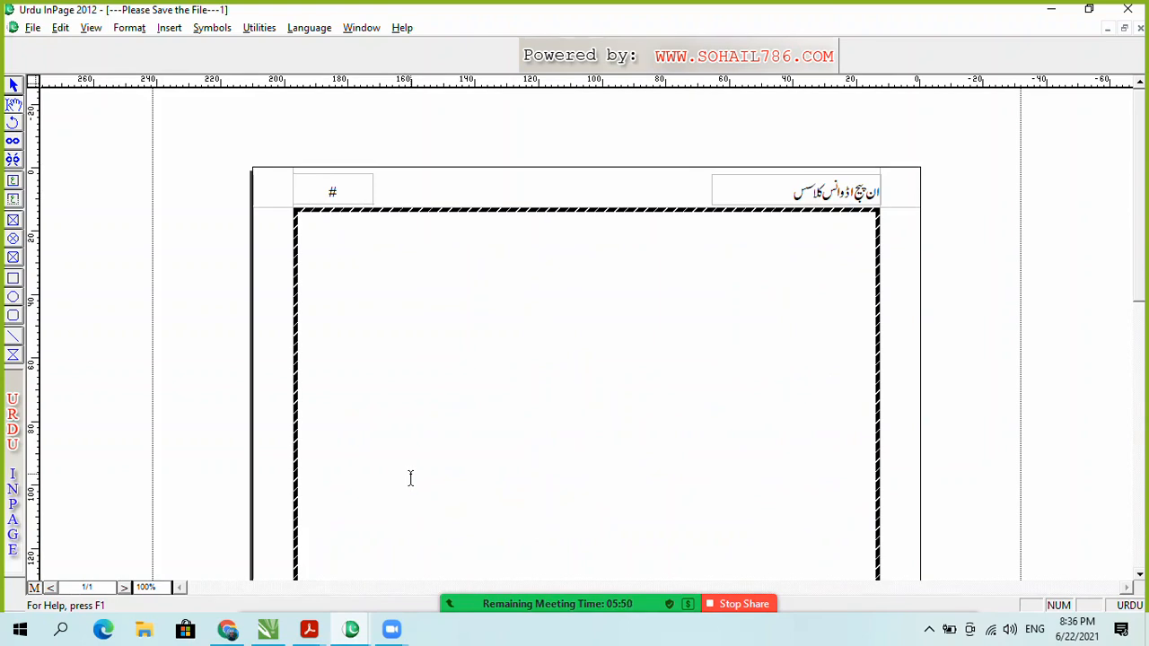
key(ctrl+m)
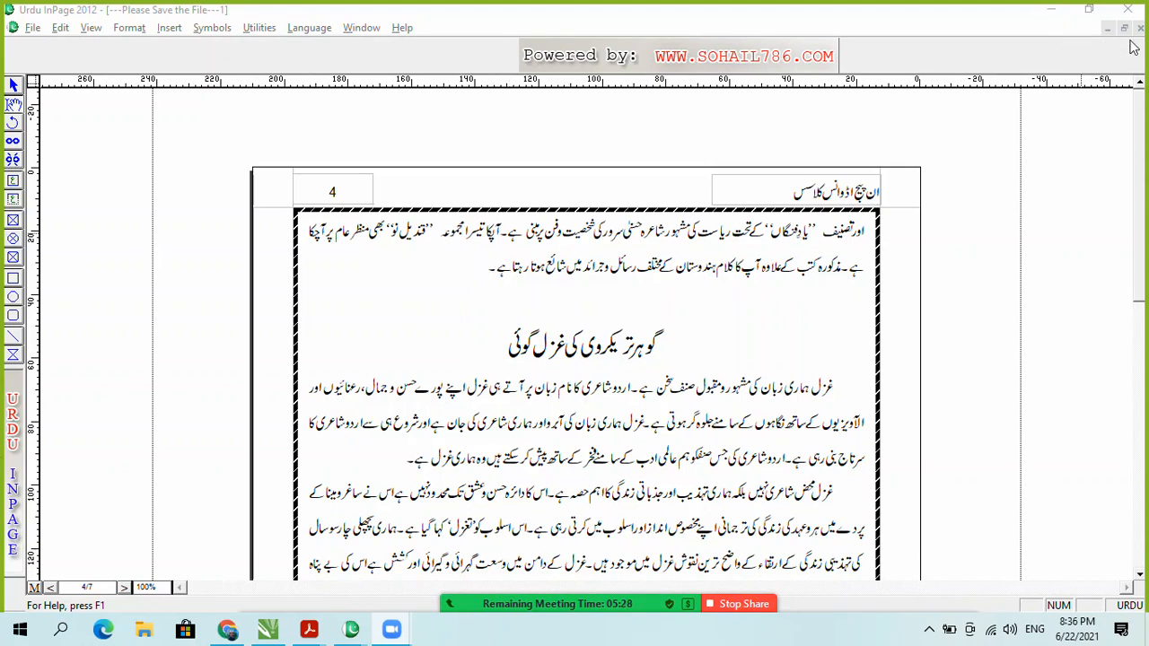
mouse_move(632, 603)
mouse_move(790, 614)
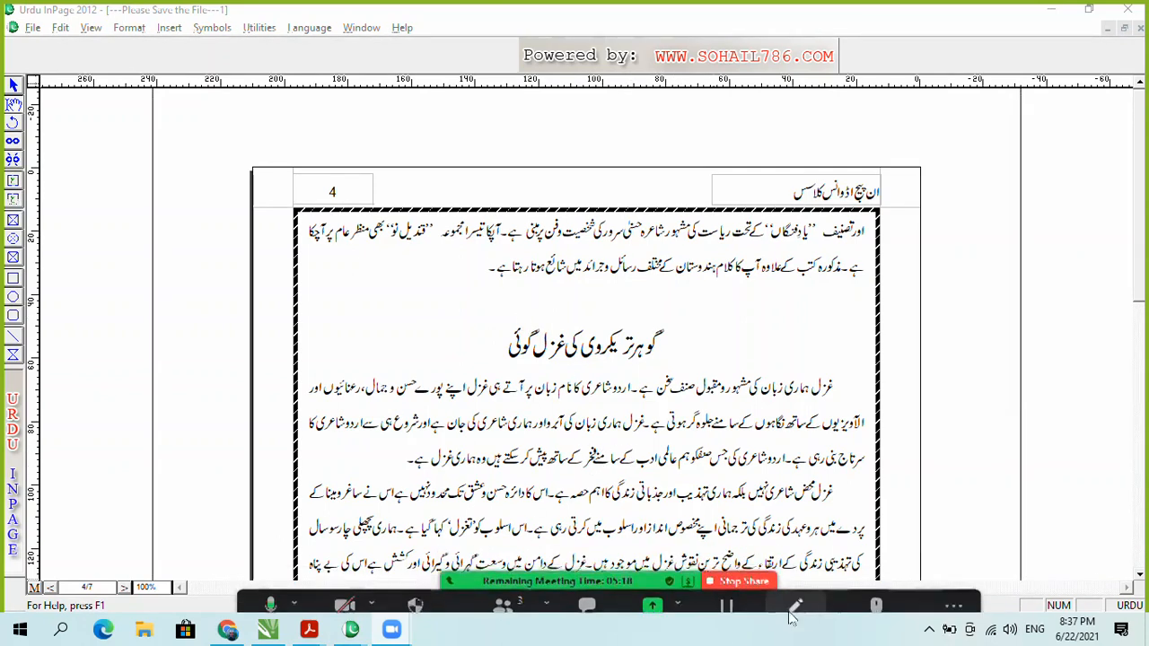
Step: Mute one participant in the Zoom meeting and minimize the Participants window
click(930, 629)
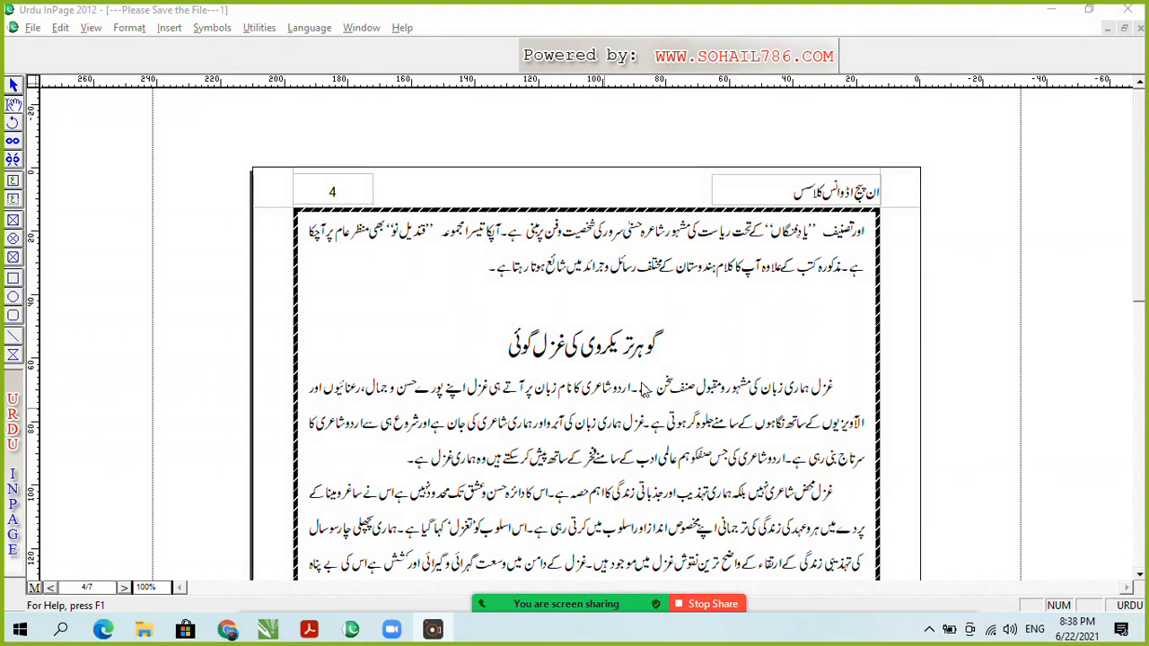
mouse_move(393, 633)
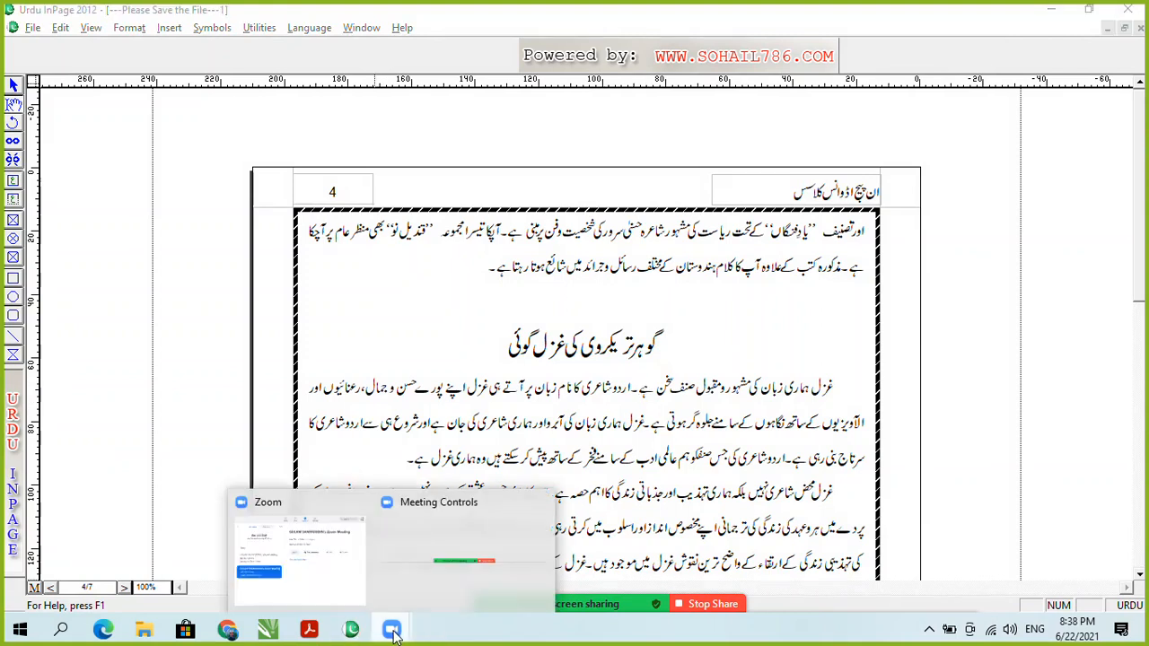
click(494, 566)
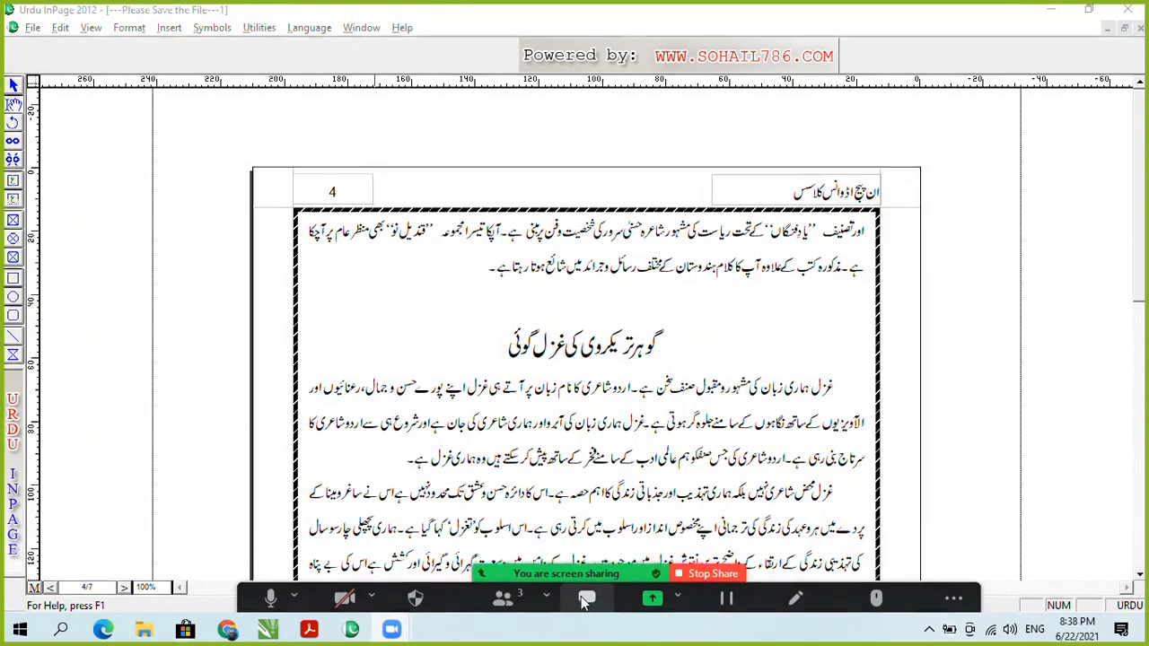
click(500, 583)
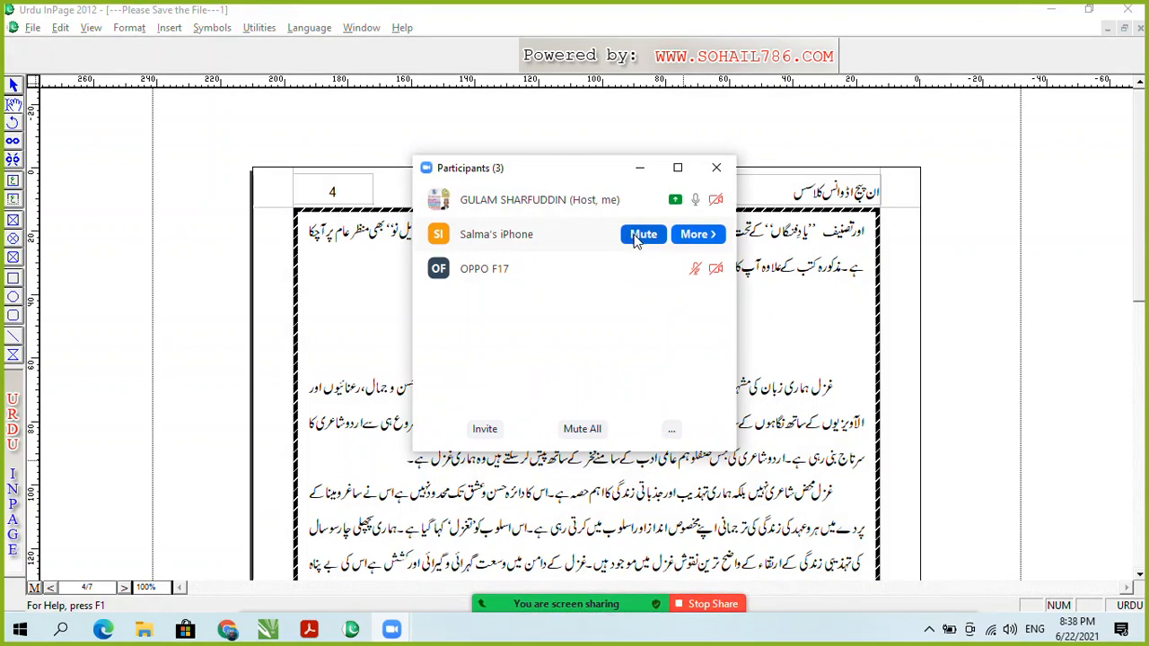
click(634, 235)
click(643, 170)
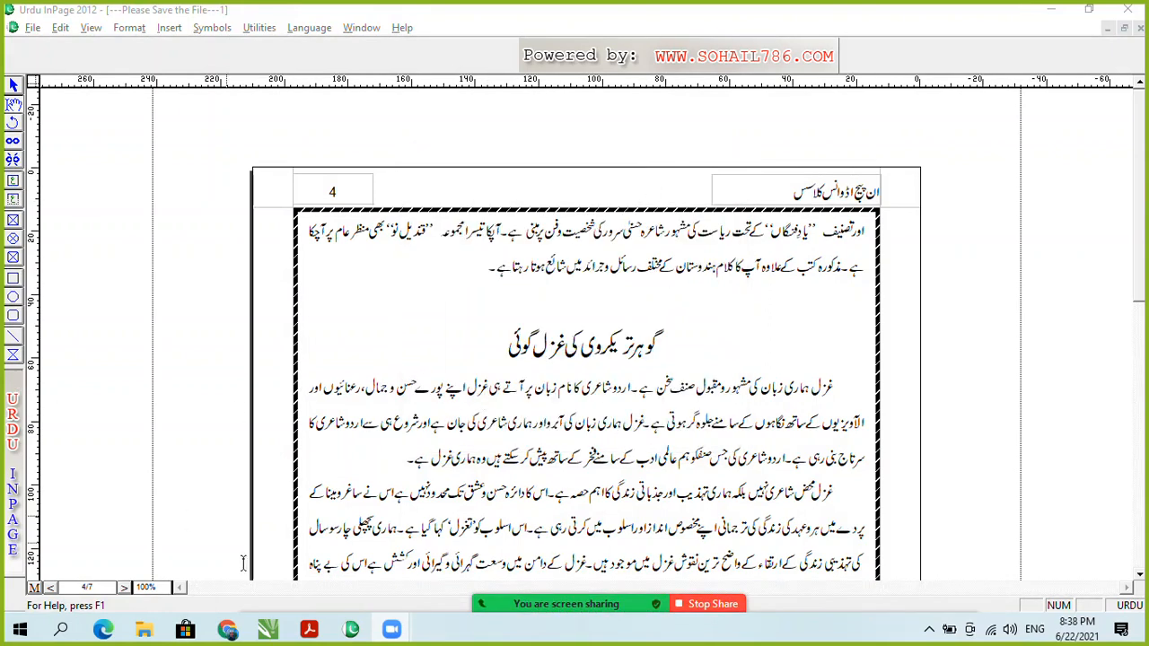
Step: Switch to the Inpage Seekhiye PDF and jump to page 95
mouse_move(314, 632)
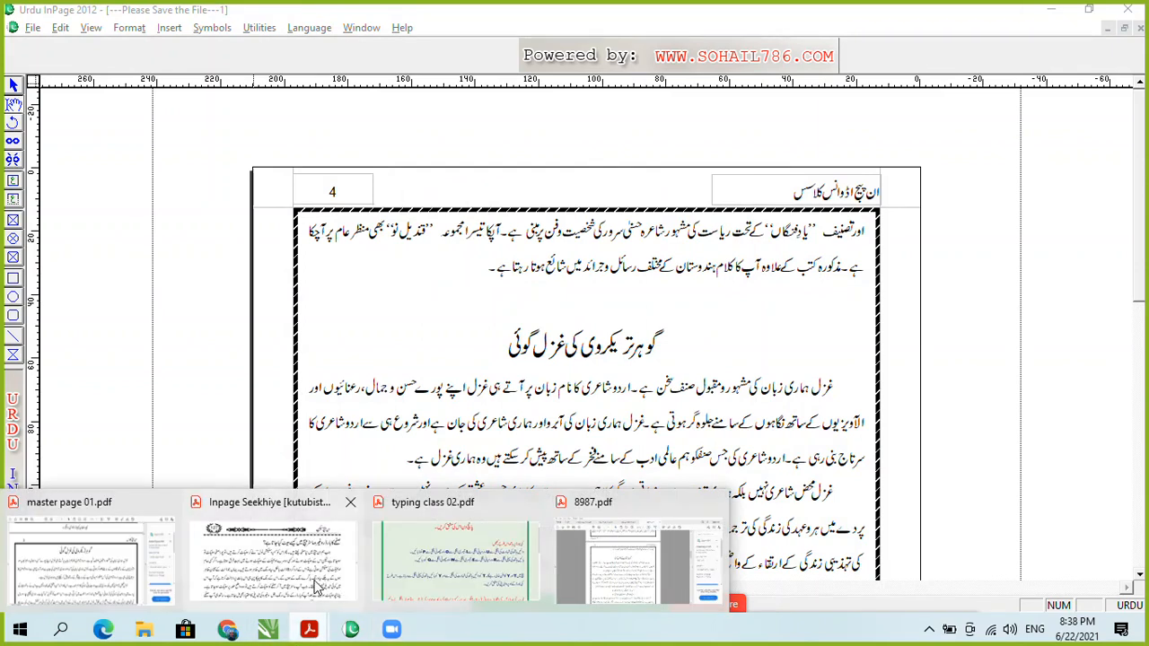
click(314, 584)
scroll(585, 305, up, 1)
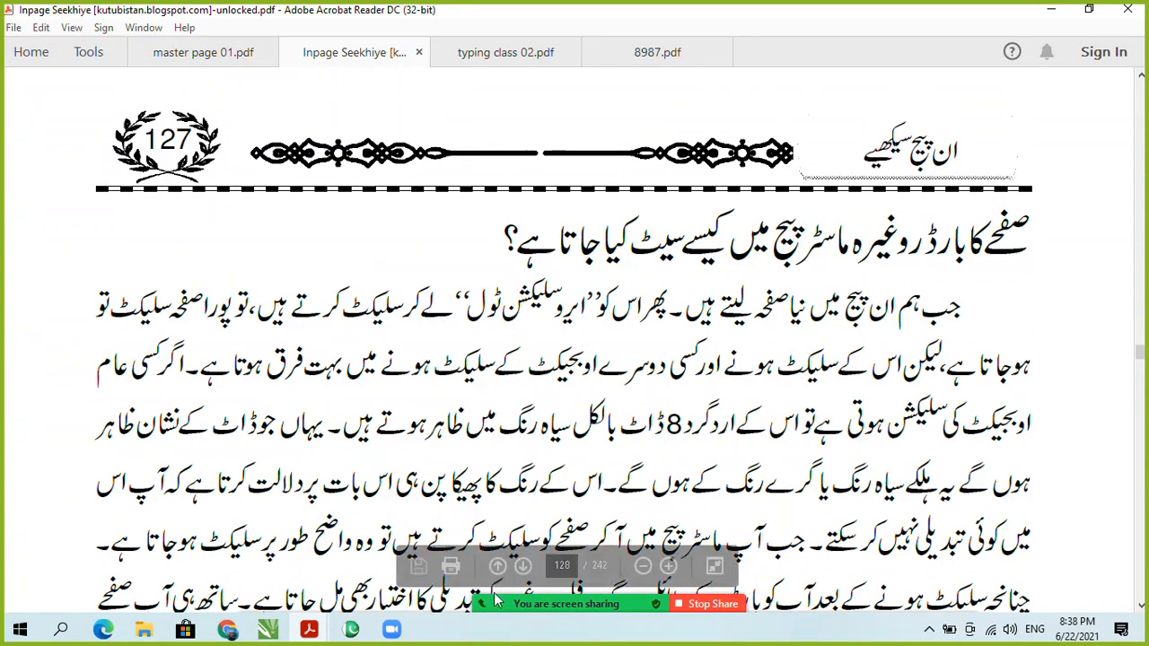
click(561, 566)
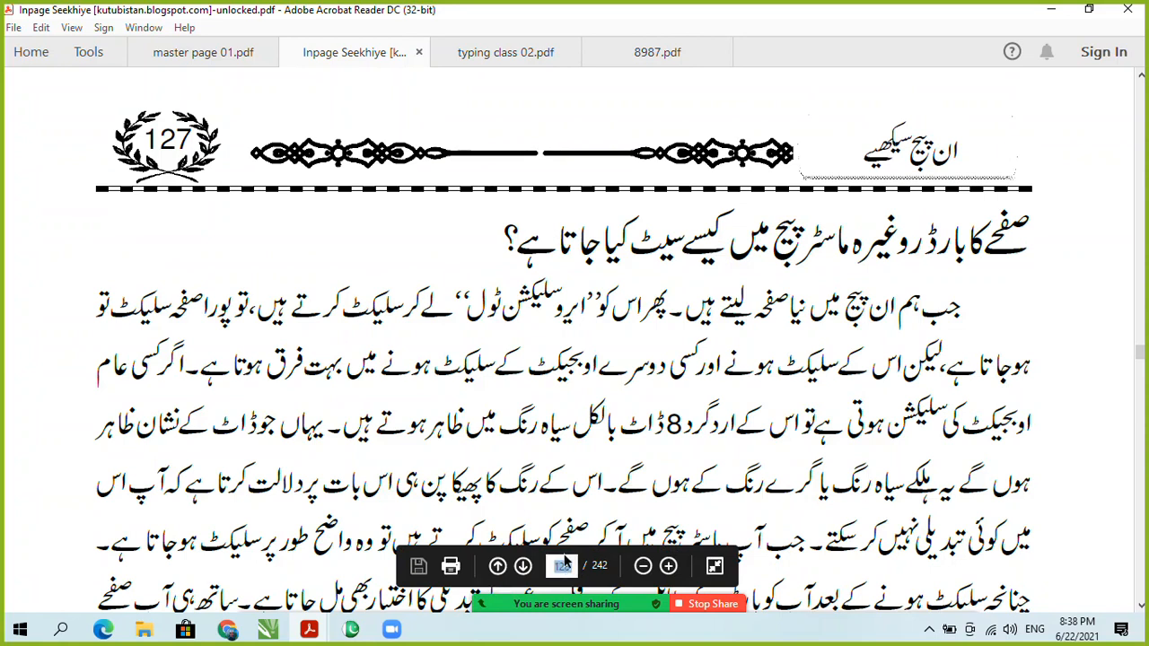
text(95)
key(Return)
Step: Scroll down to page 96 with the InPage menu screenshot and table definition section
scroll(647, 289, down, 4)
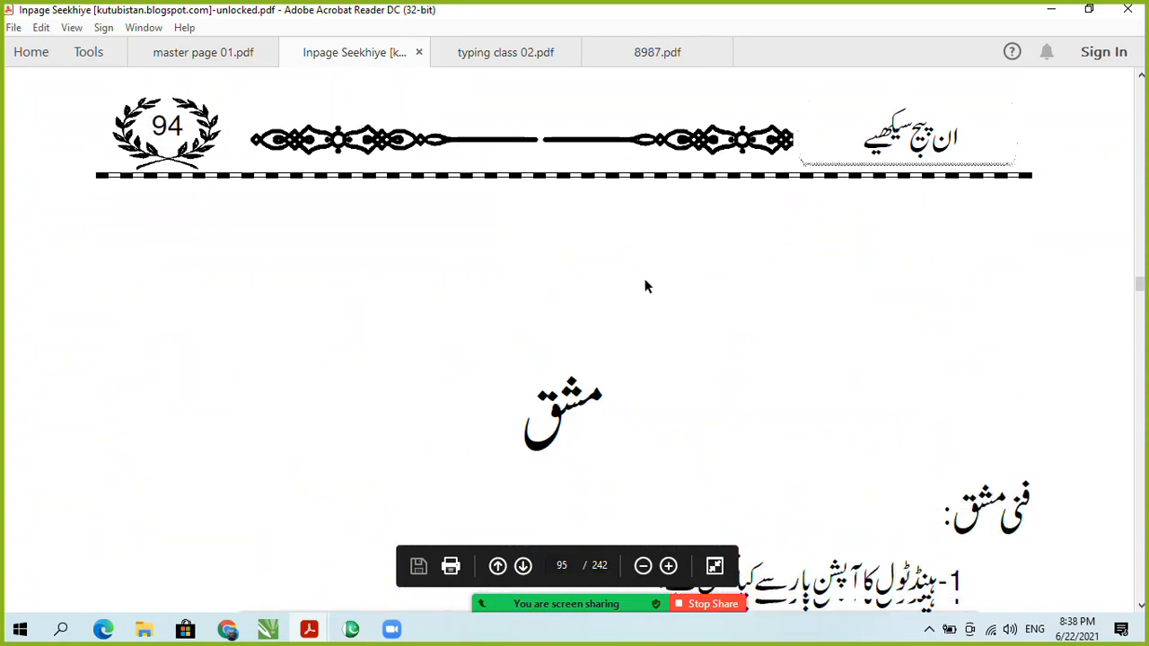
scroll(650, 311, down, 4)
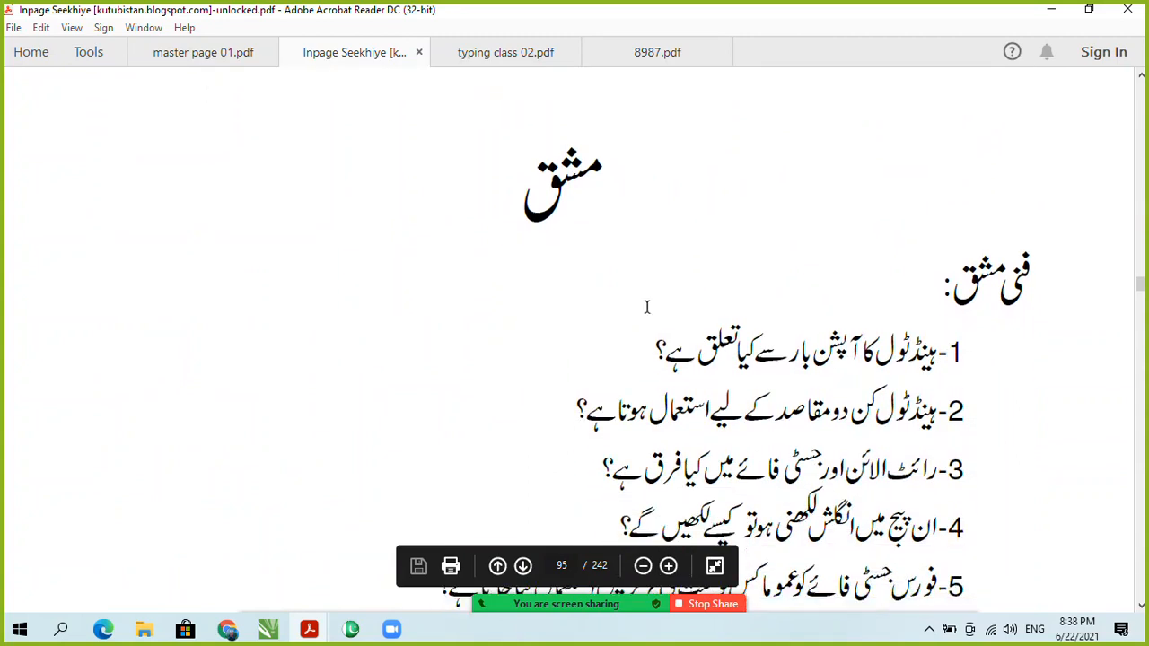
scroll(626, 370, down, 4)
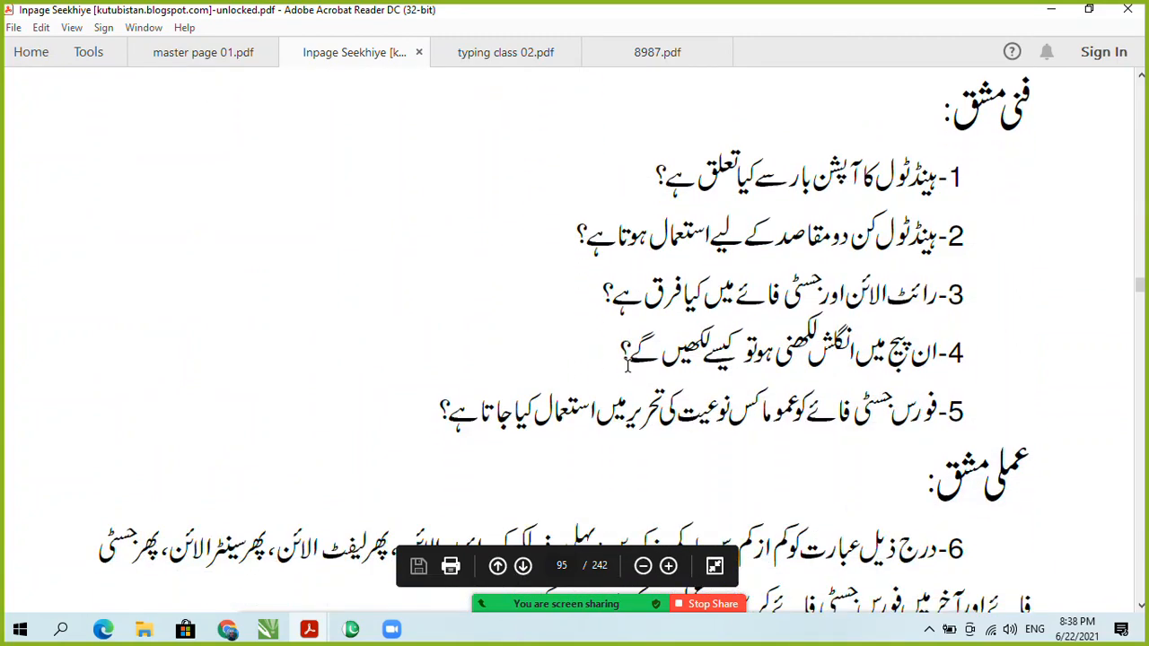
scroll(468, 519, down, 5)
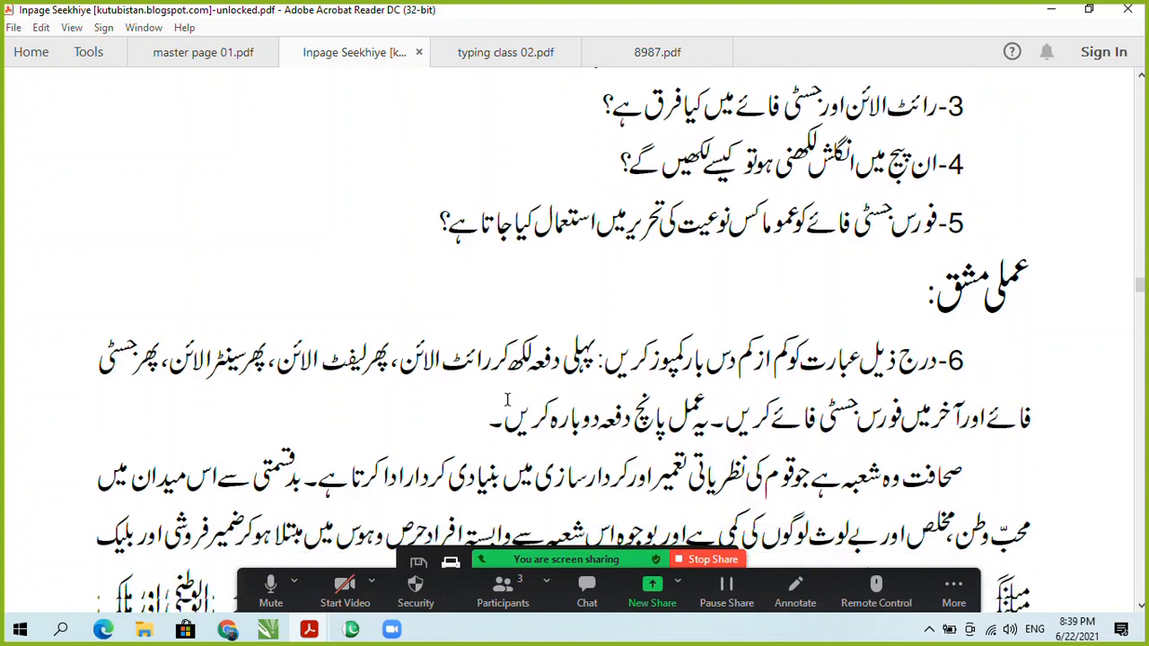
scroll(508, 400, down, 5)
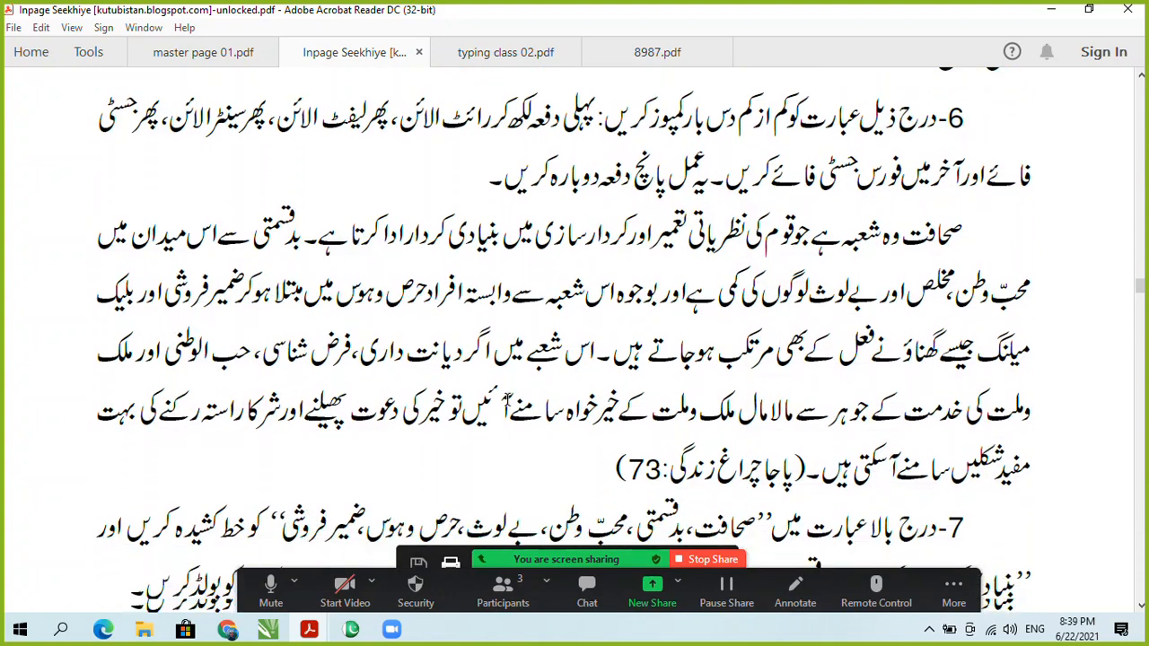
scroll(508, 402, down, 6)
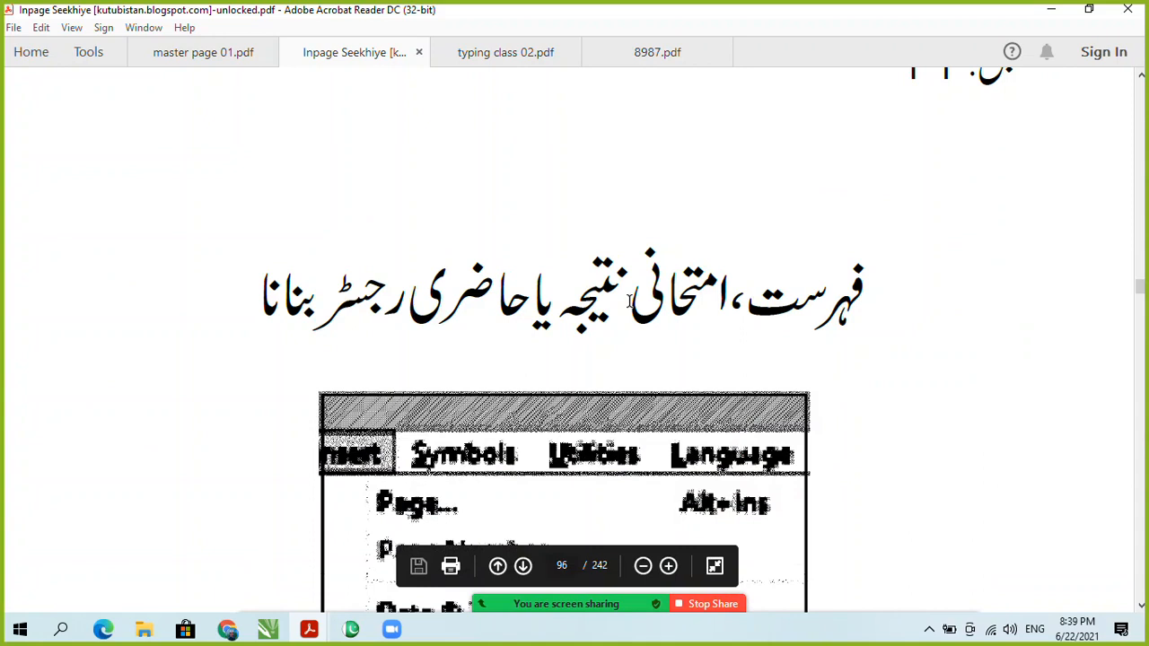
scroll(443, 323, down, 1)
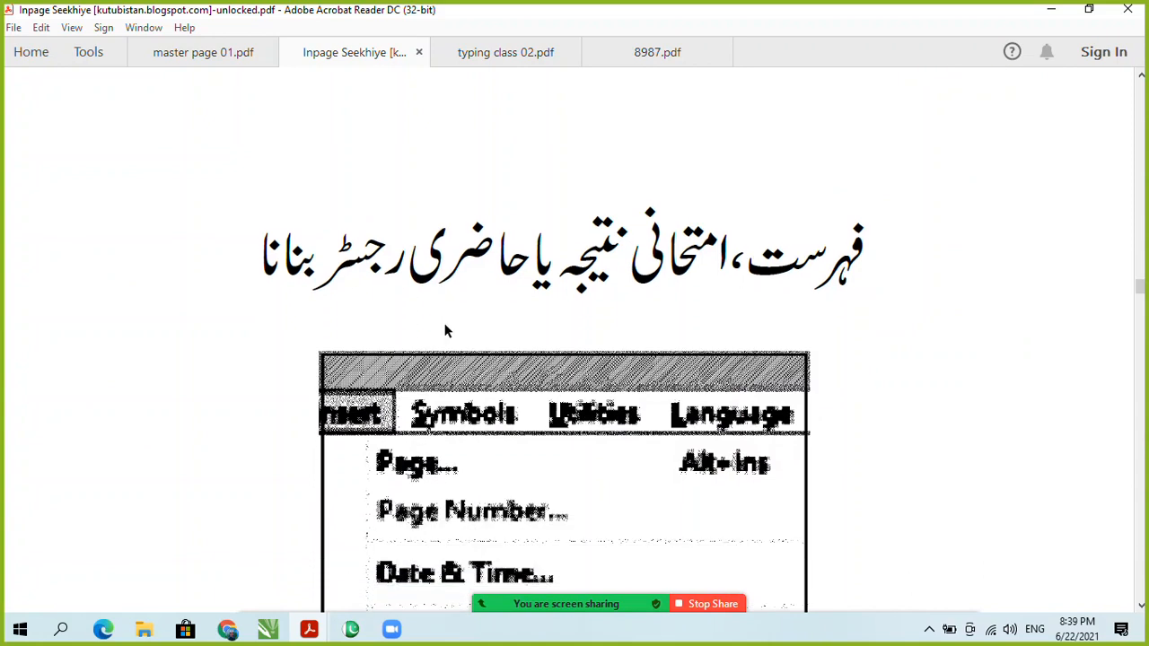
scroll(445, 330, down, 1)
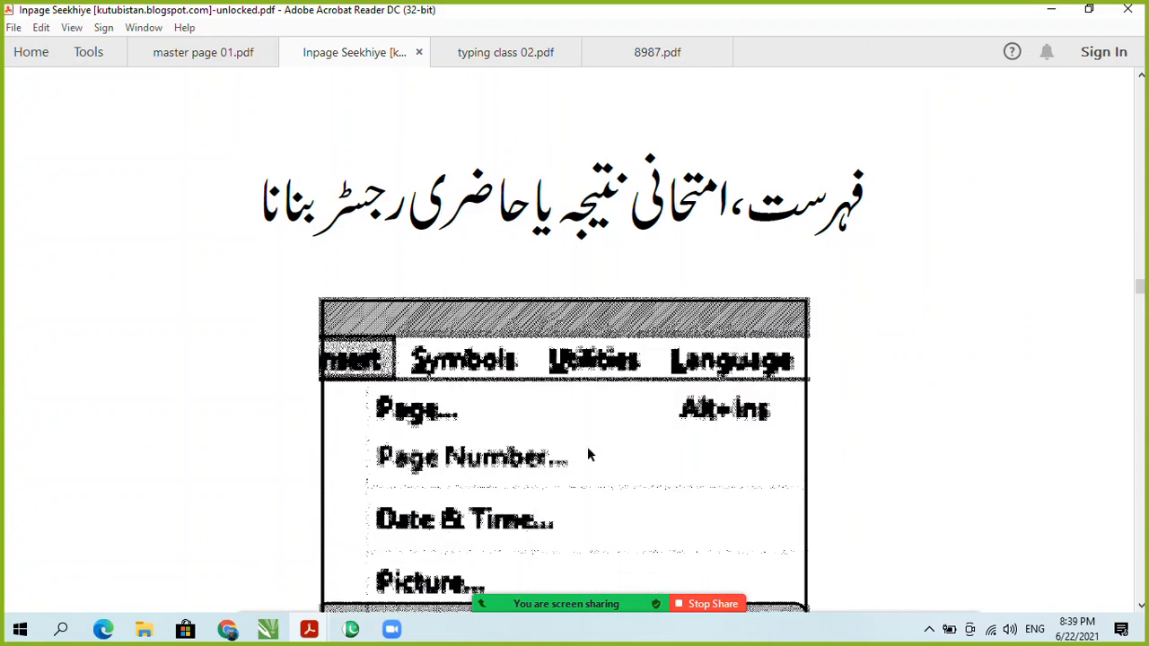
scroll(434, 436, down, 1)
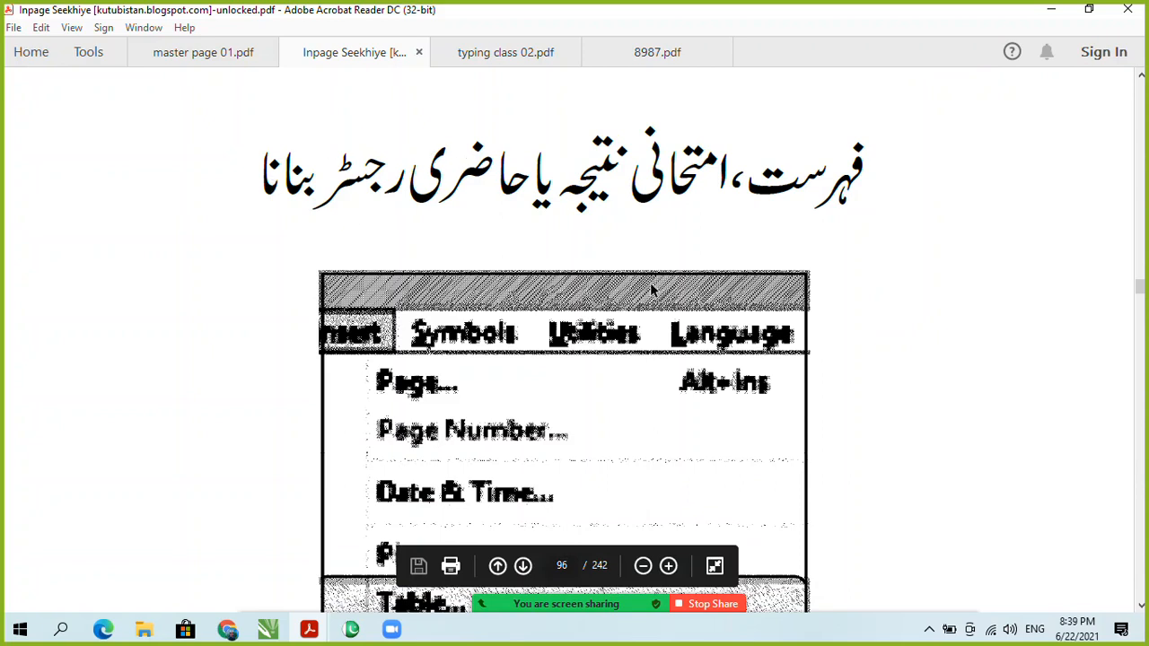
scroll(475, 314, down, 1)
scroll(476, 314, down, 1)
scroll(602, 364, down, 2)
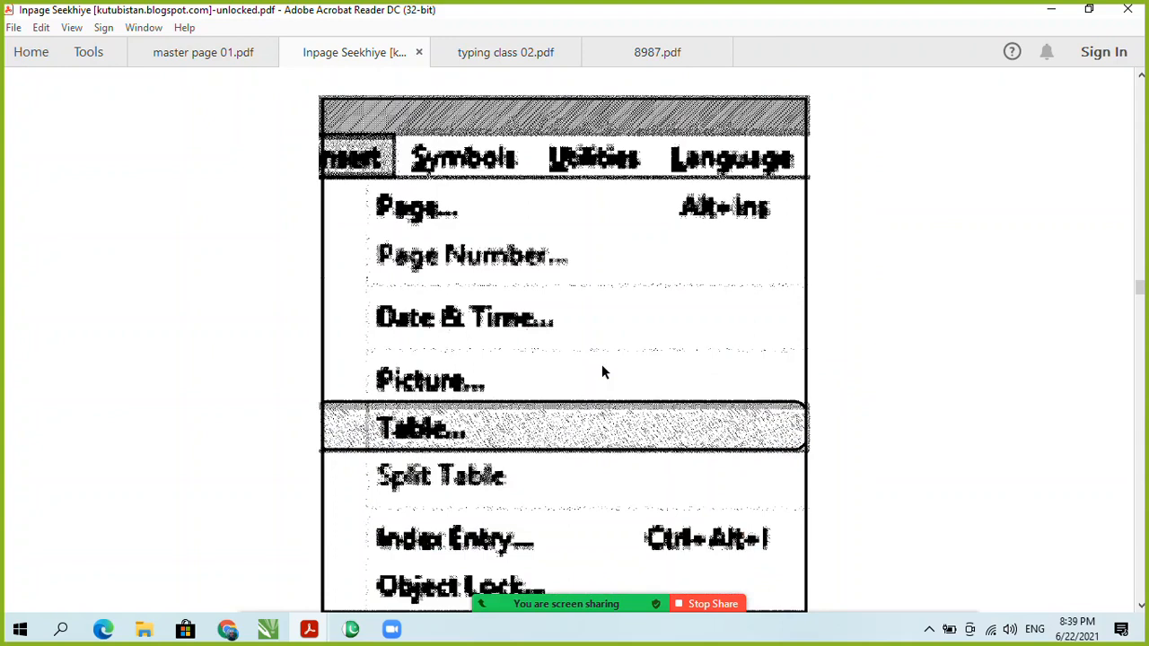
scroll(603, 375, down, 3)
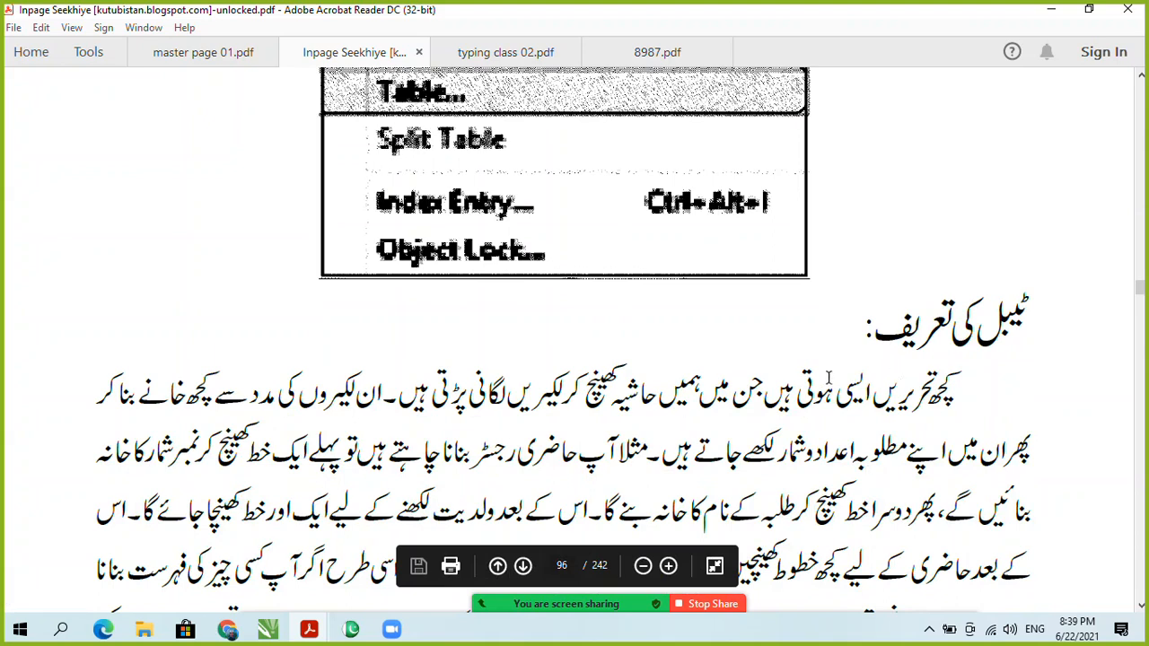
scroll(829, 378, down, 1)
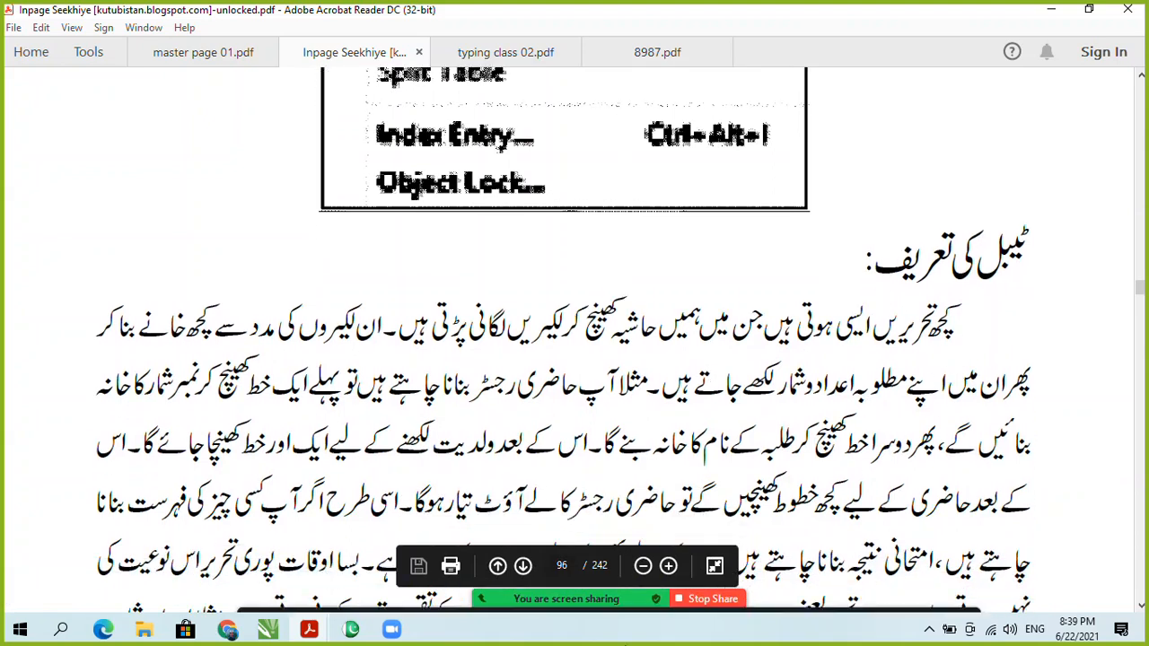
Step: Dismiss the Zoom meeting reminder notification
click(933, 631)
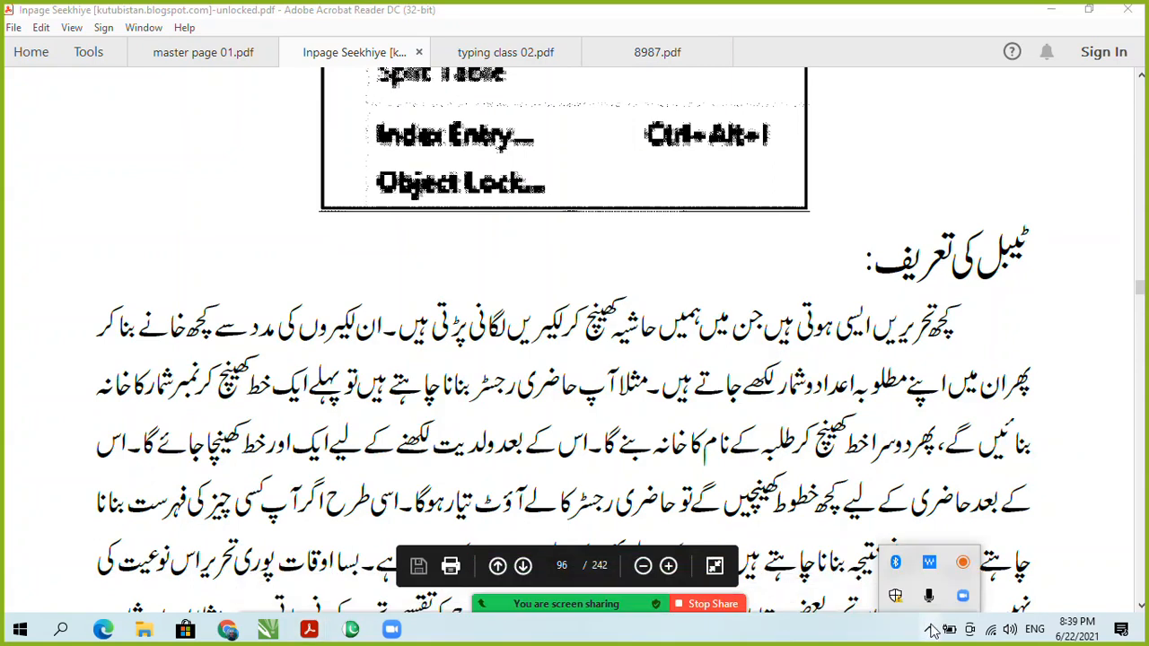
click(933, 630)
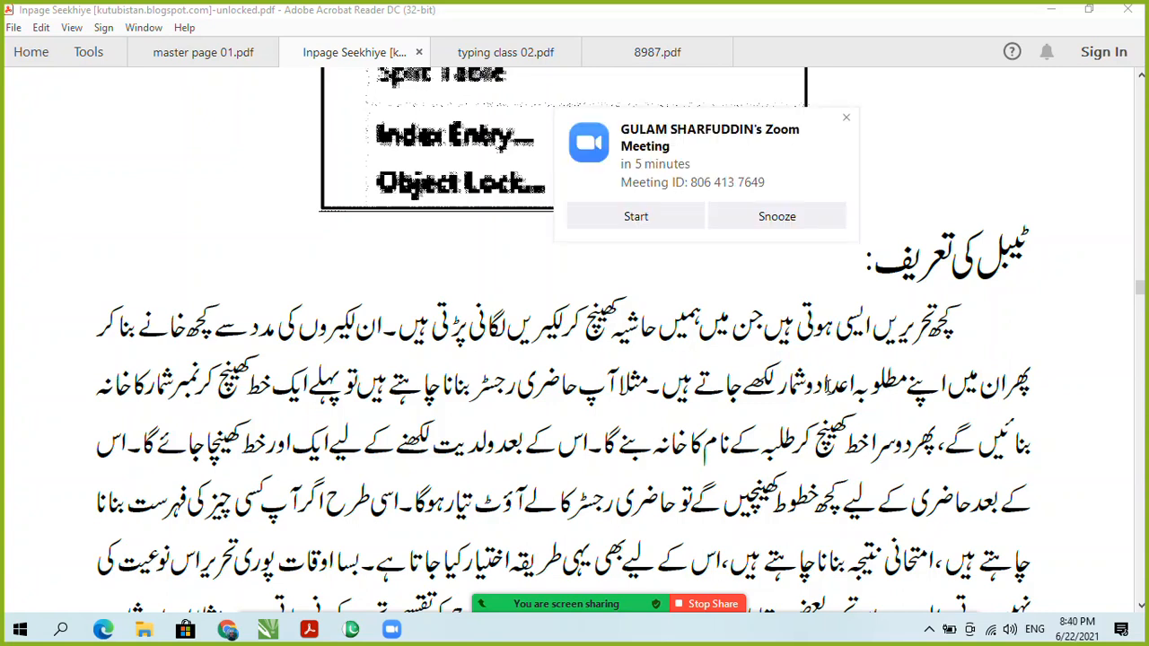
click(846, 118)
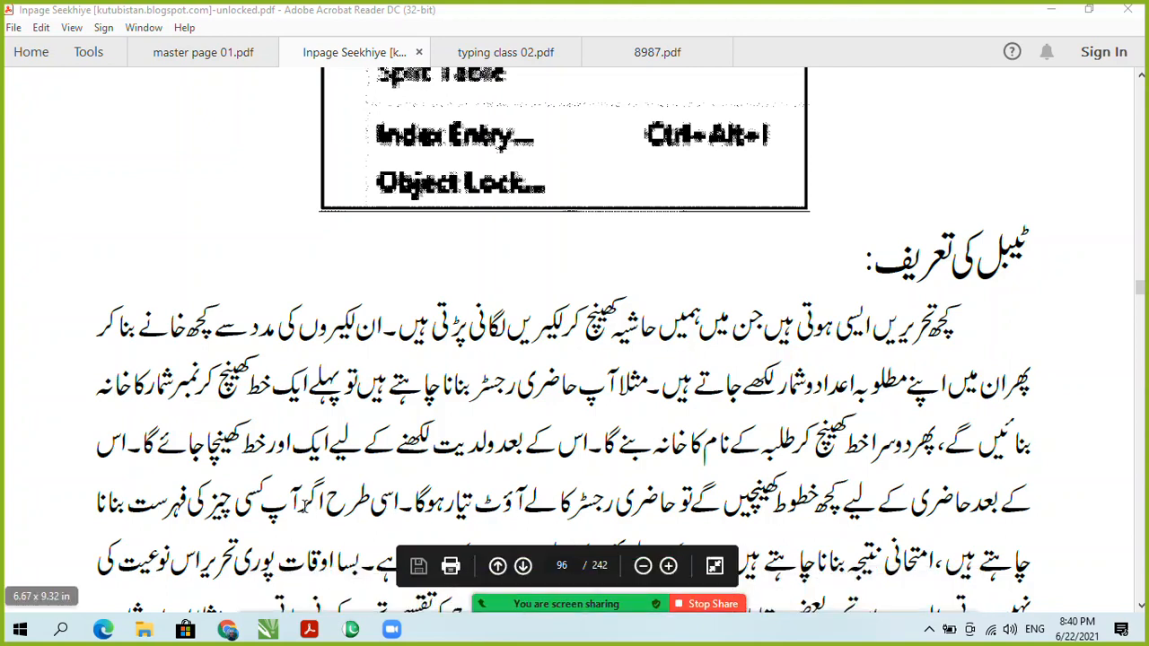
Step: Scroll the guide to the top of page 97, where the table-making steps begin
scroll(217, 407, down, 10)
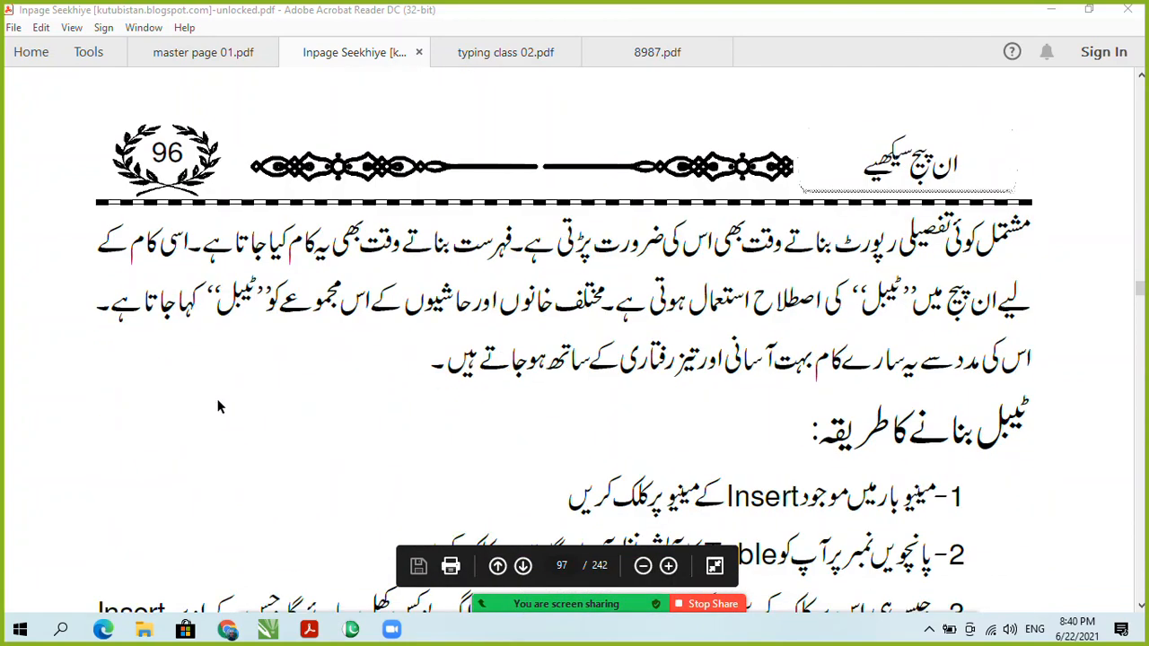
scroll(217, 406, up, 8)
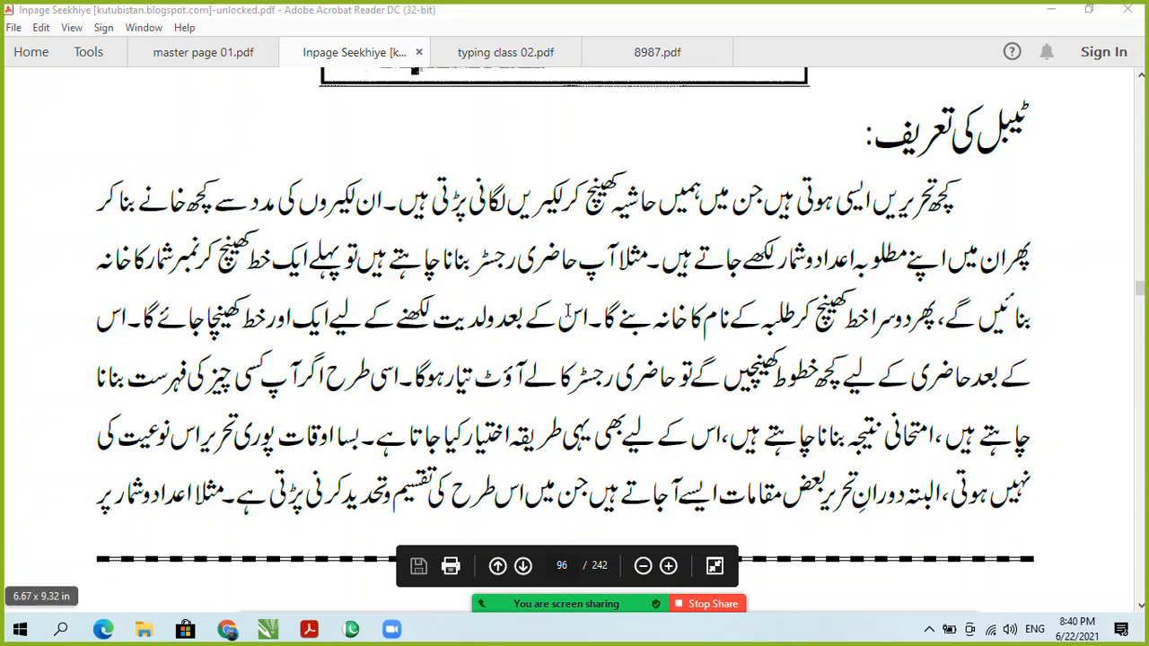
scroll(671, 306, up, 1)
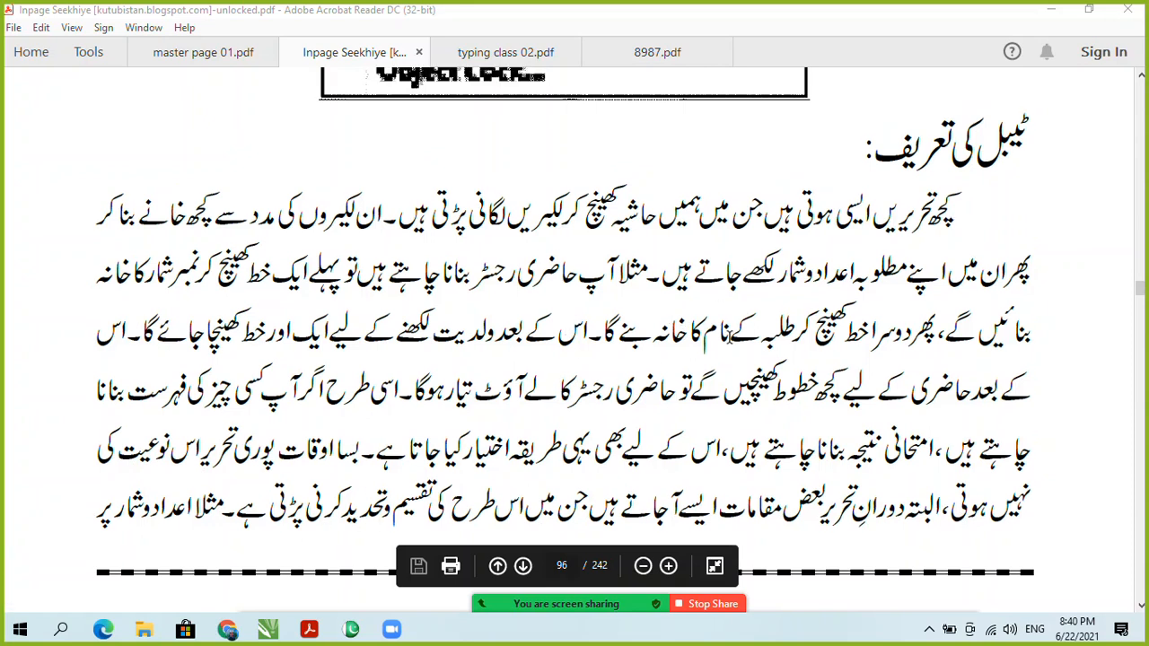
scroll(750, 339, down, 2)
scroll(786, 348, up, 2)
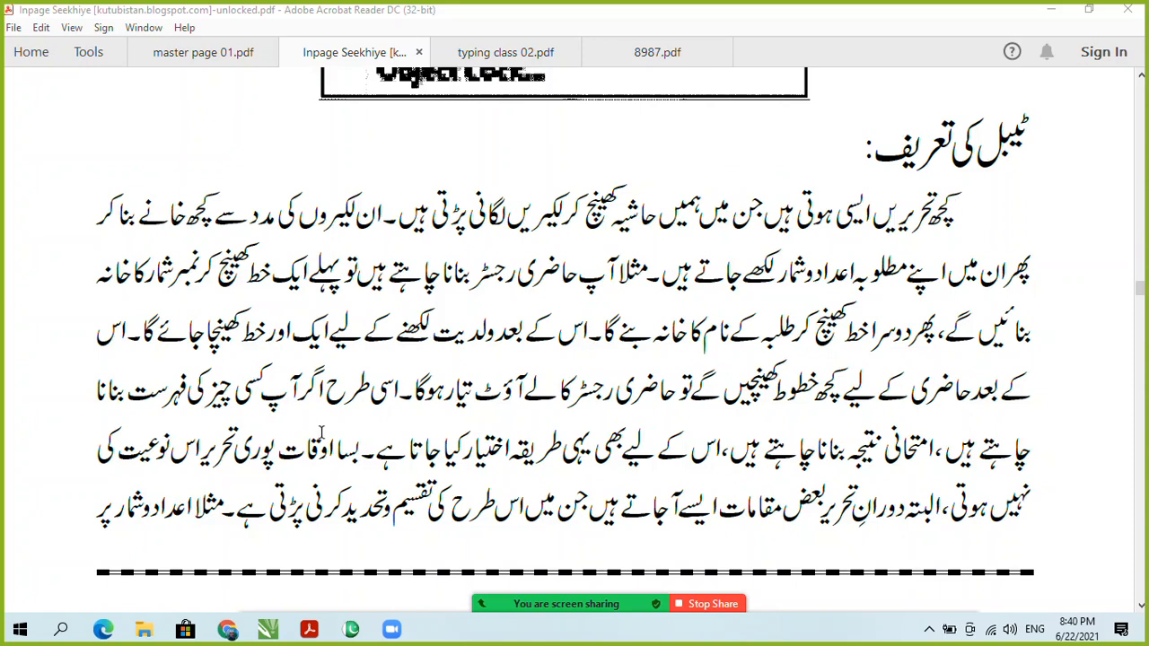
scroll(961, 333, down, 2)
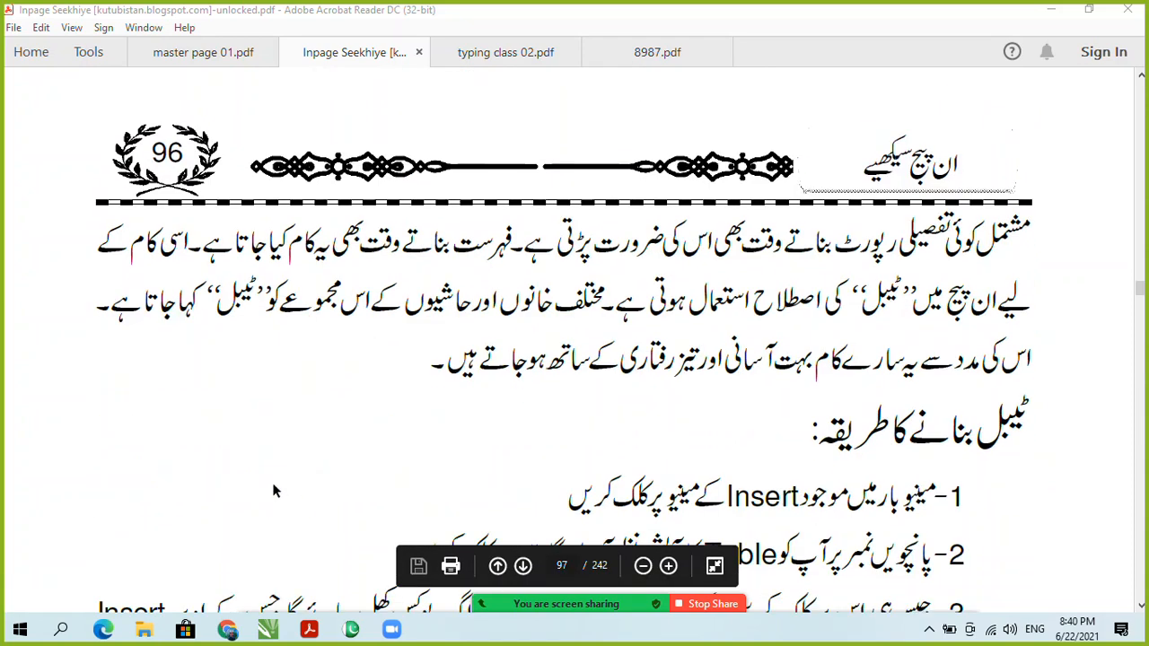
scroll(849, 286, up, 2)
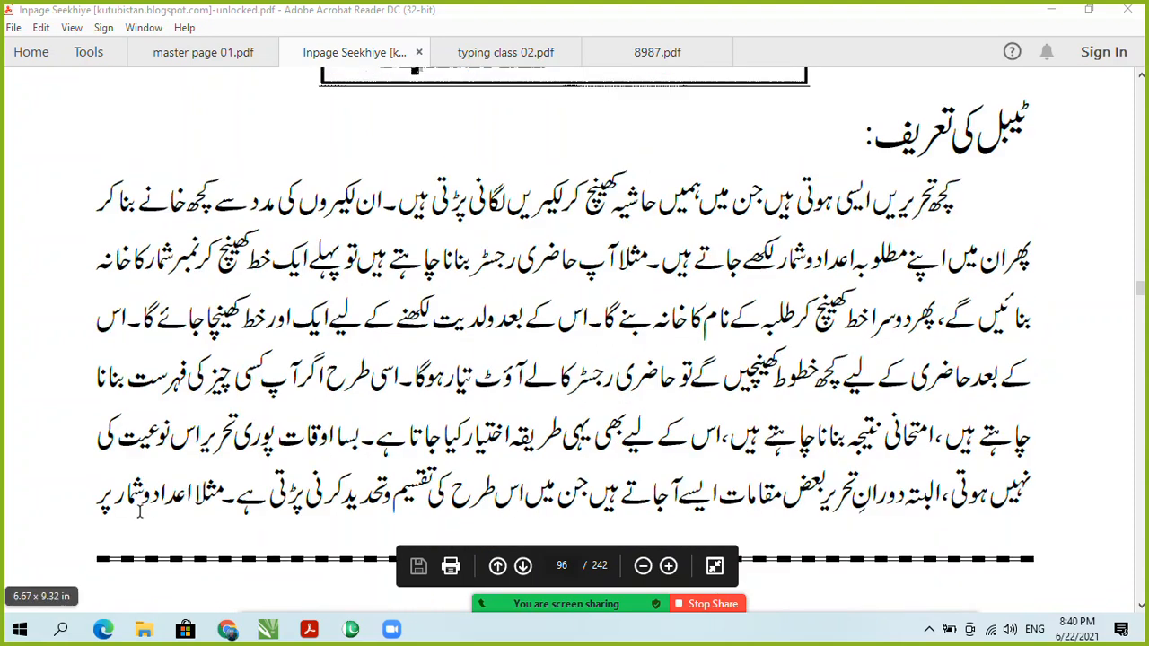
scroll(1017, 252, down, 2)
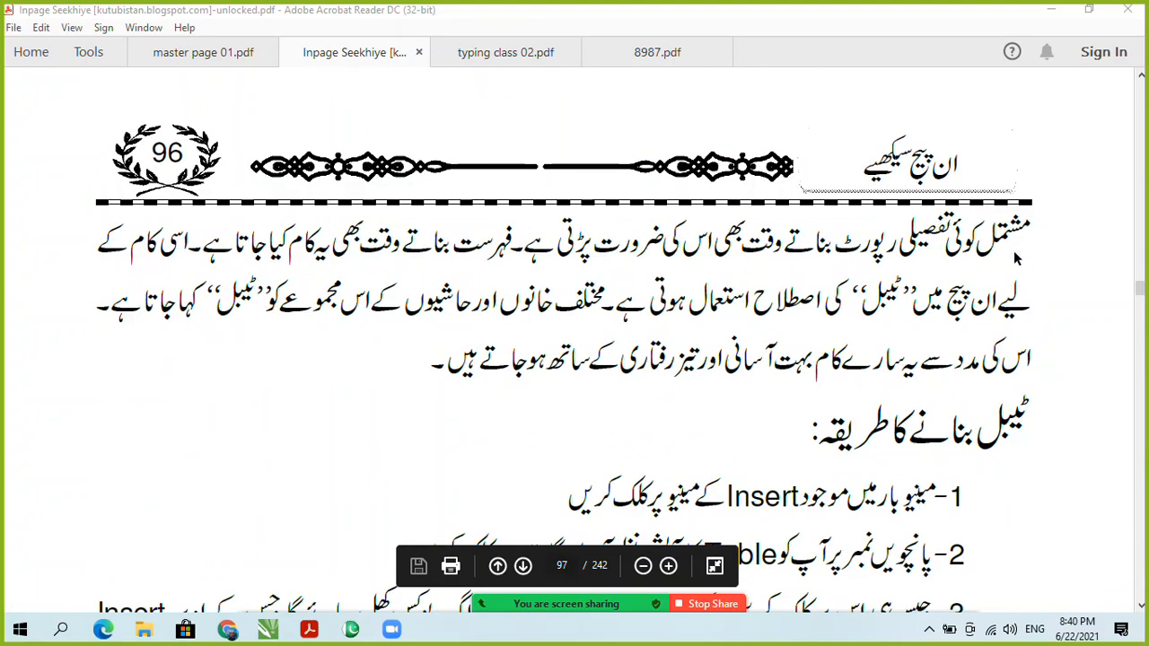
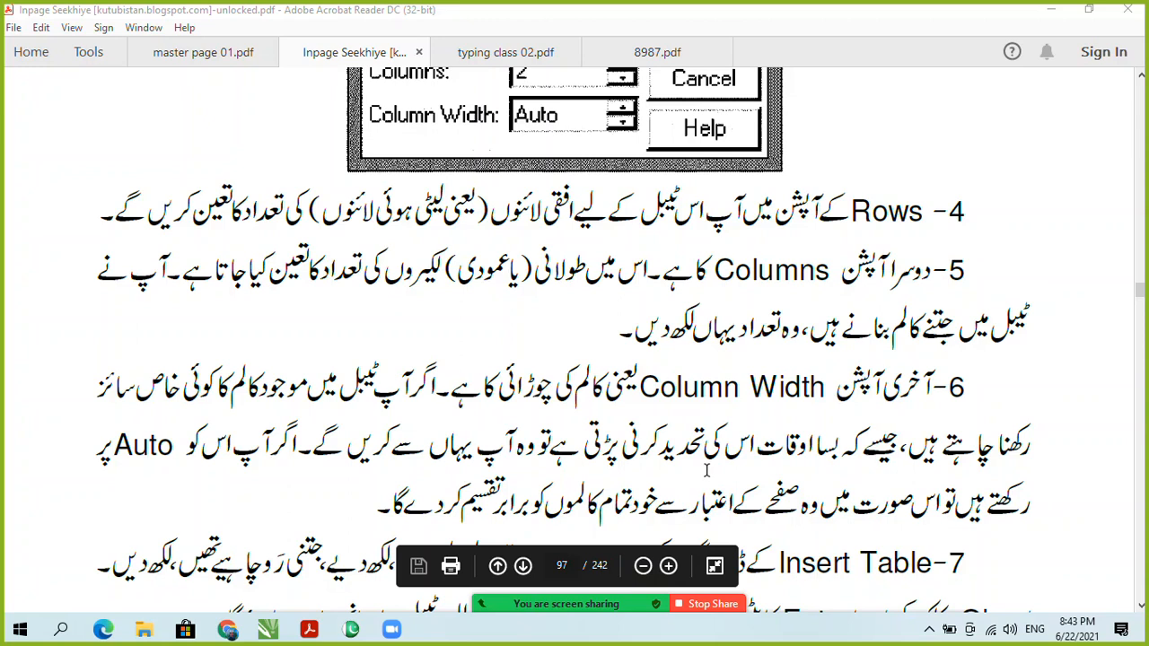
Step: Scroll the Inpage Seekhiye PDF down to page 97, where the Insert Table options are explained
scroll(707, 469, down, 2)
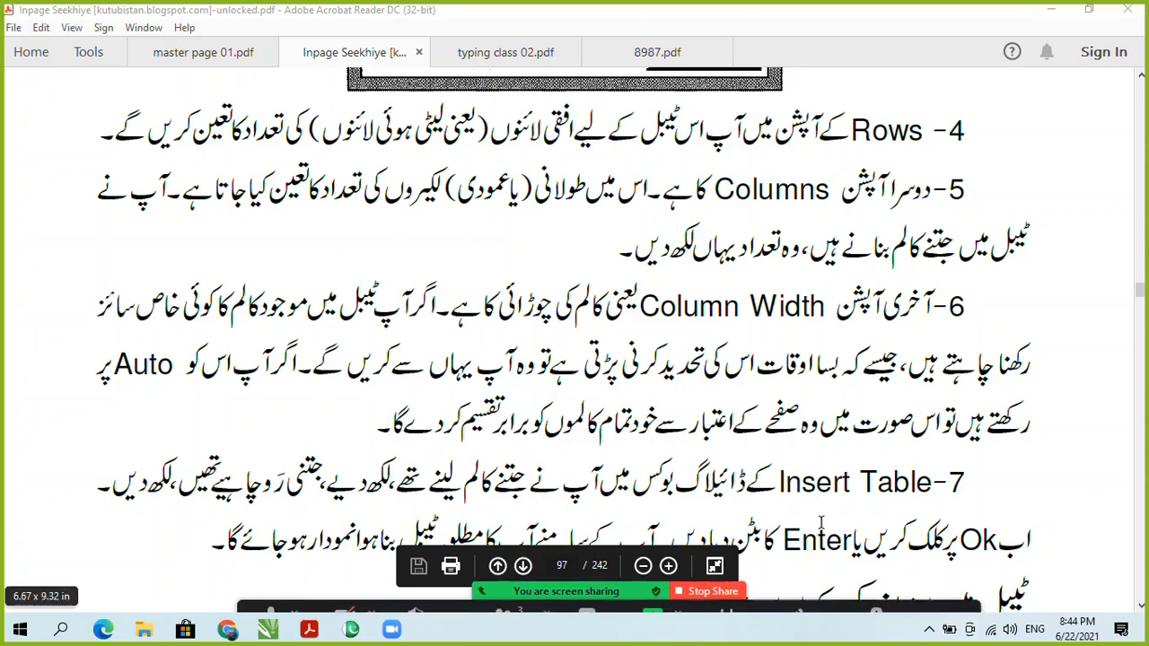
scroll(775, 524, down, 1)
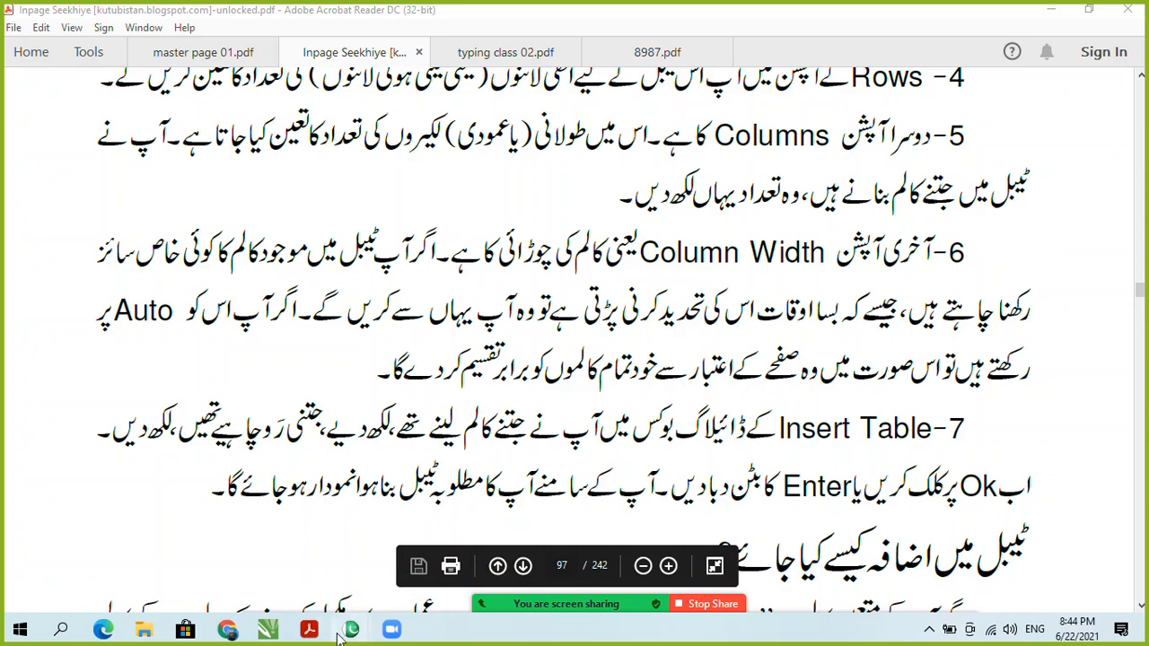
Step: Switch to InPage and create a new blank A4 portrait document with the default settings
mouse_move(351, 631)
click(444, 564)
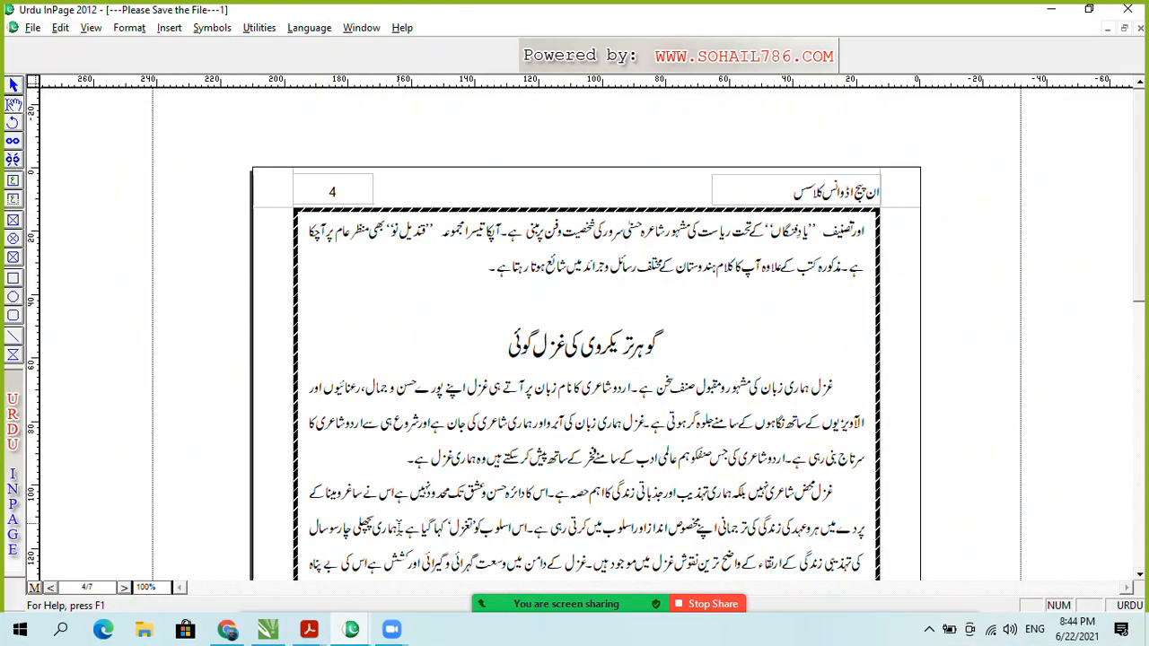
key(ctrl+n)
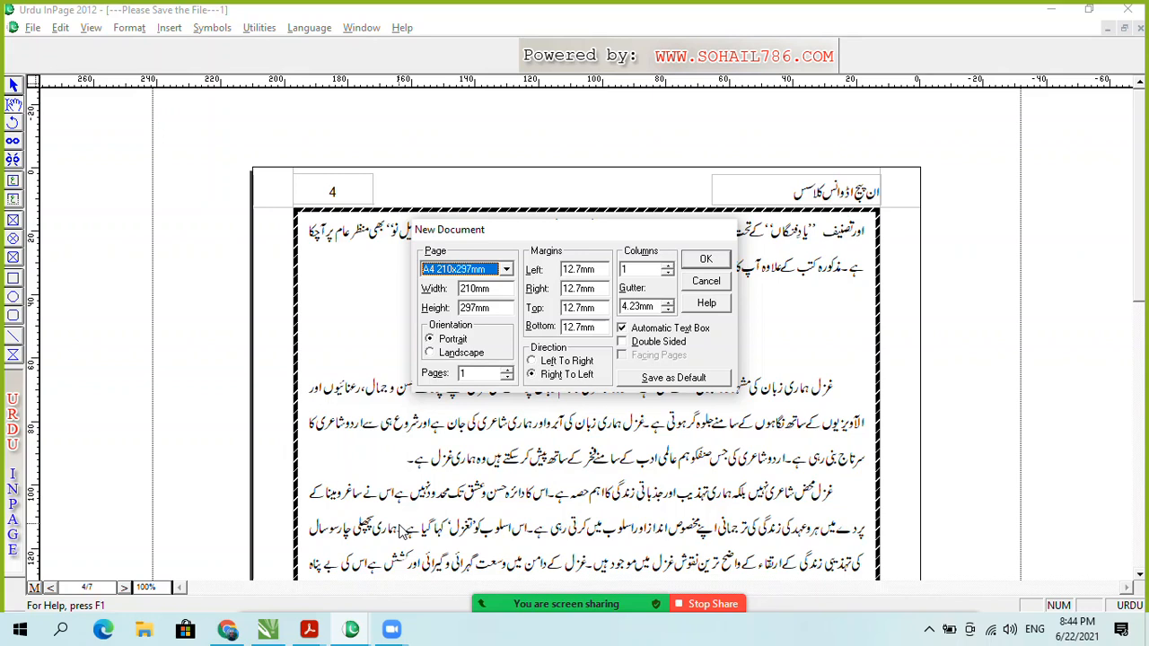
key(Return)
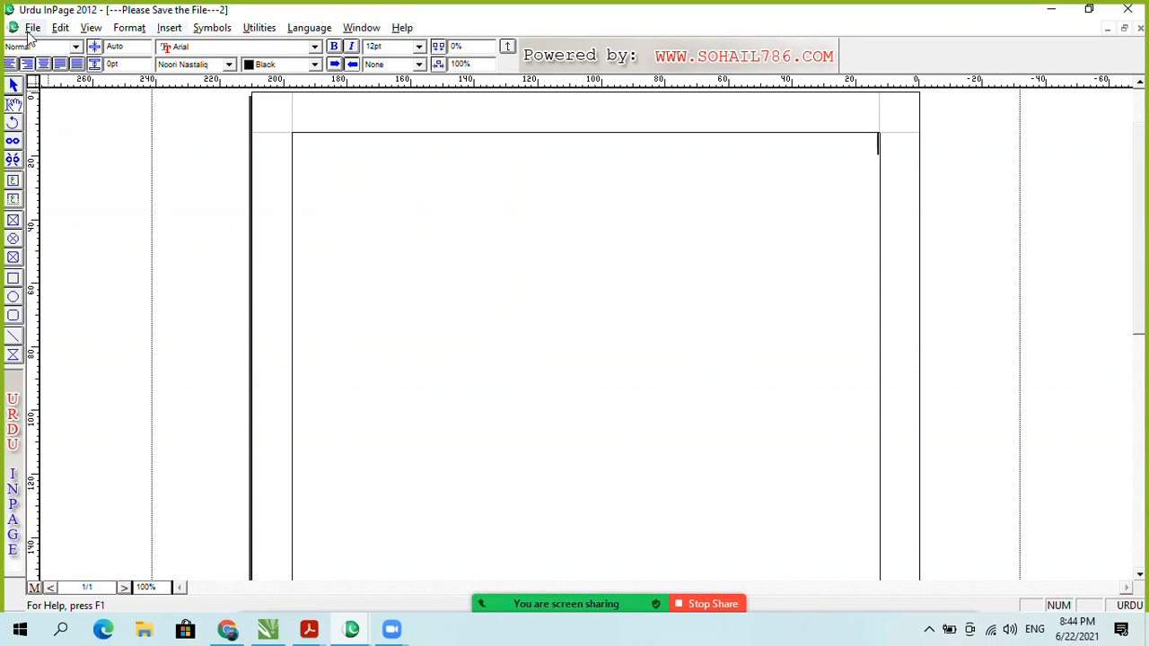
click(171, 29)
click(159, 29)
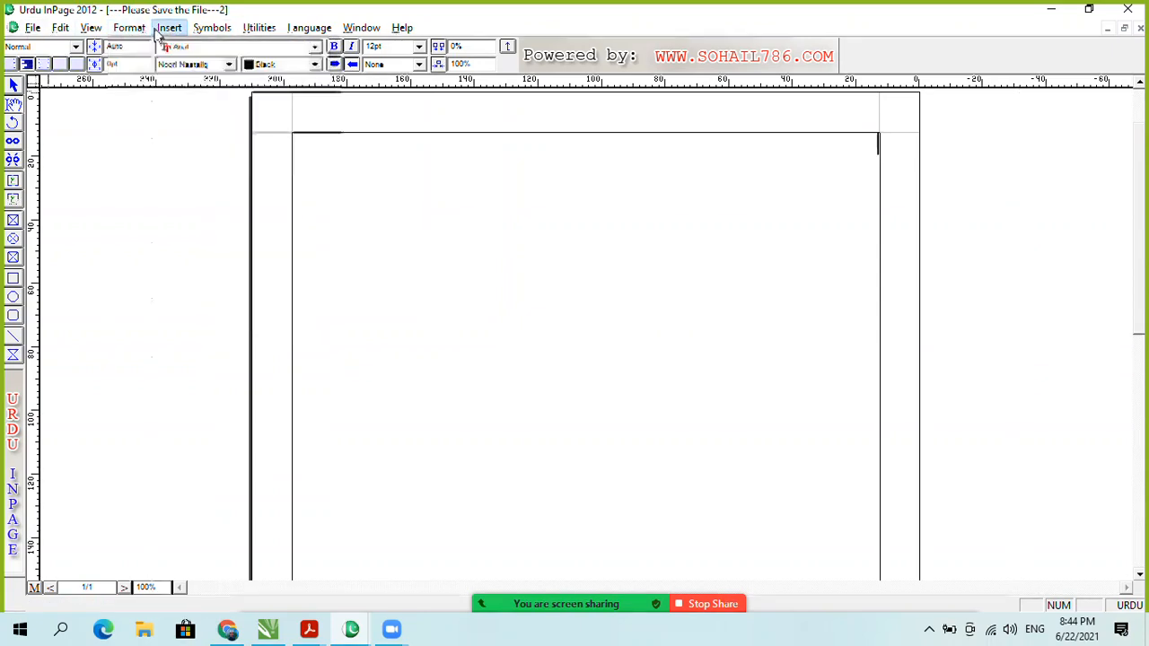
click(157, 30)
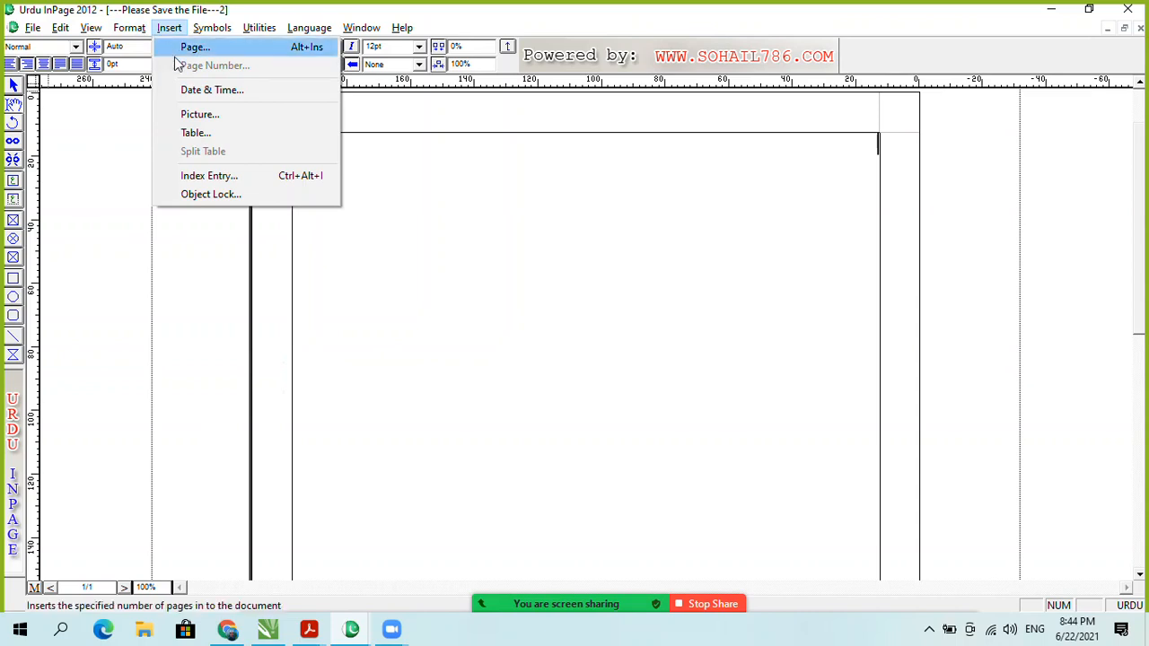
click(201, 133)
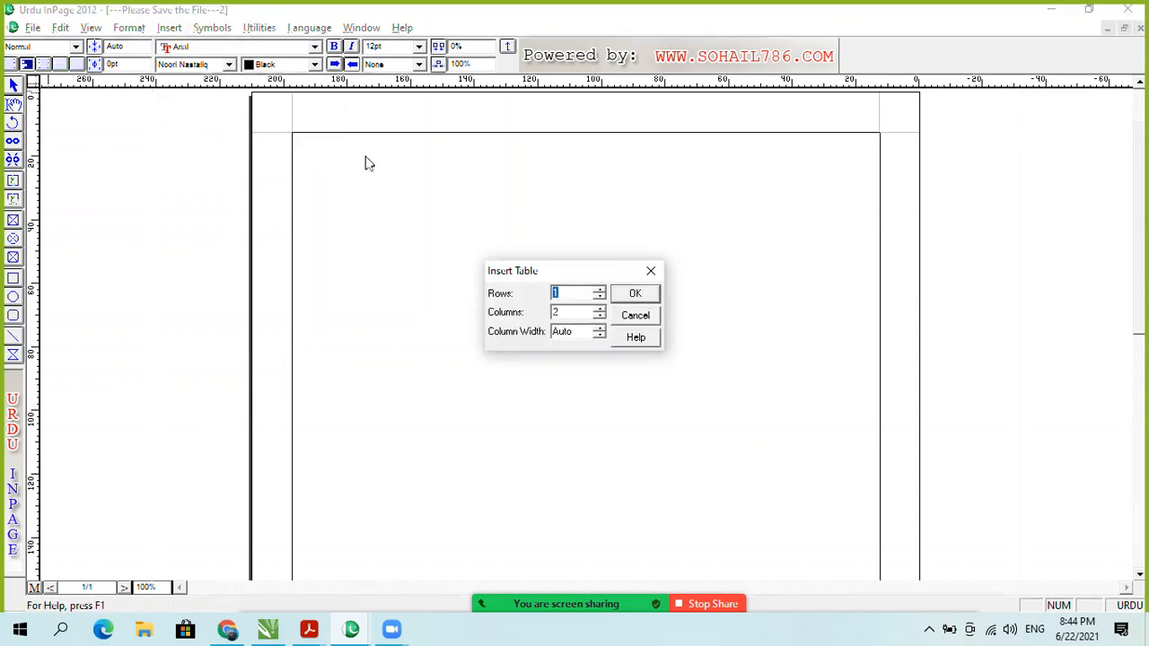
drag(584, 274, 587, 252)
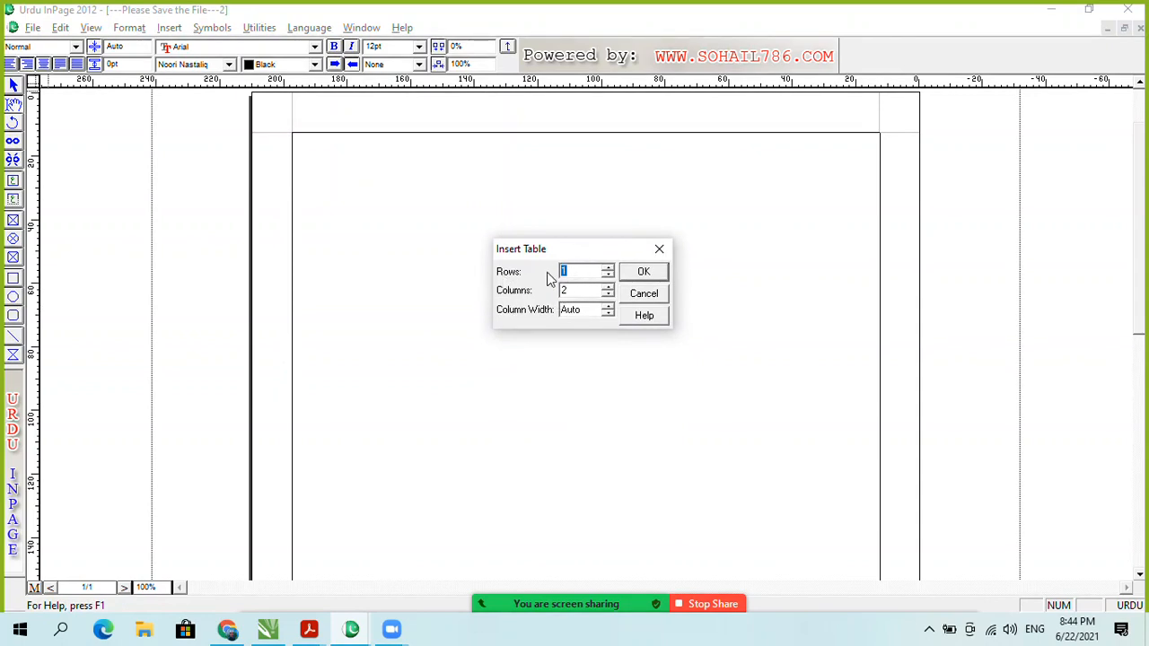
text(5)
double_click(565, 289)
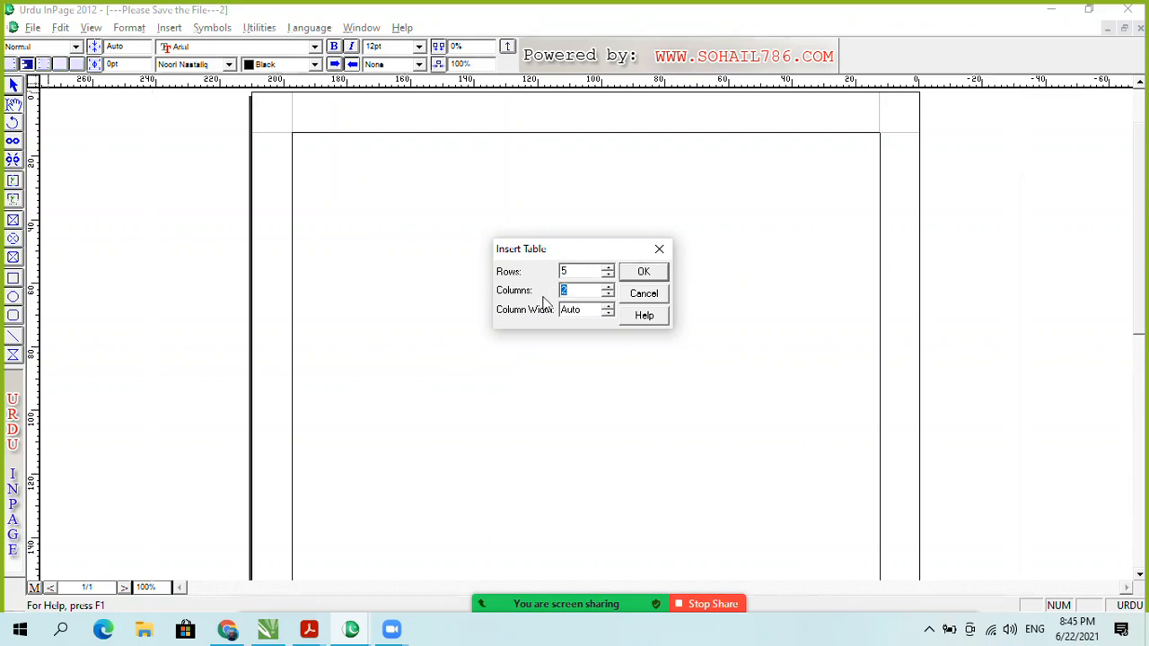
text(10)
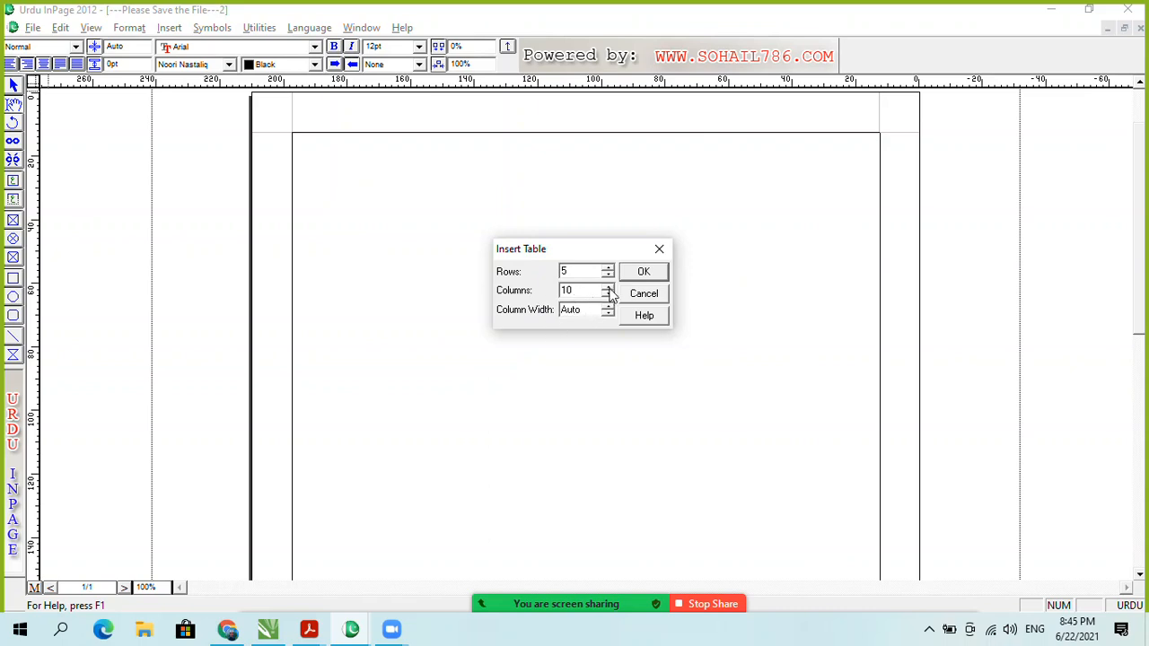
click(643, 273)
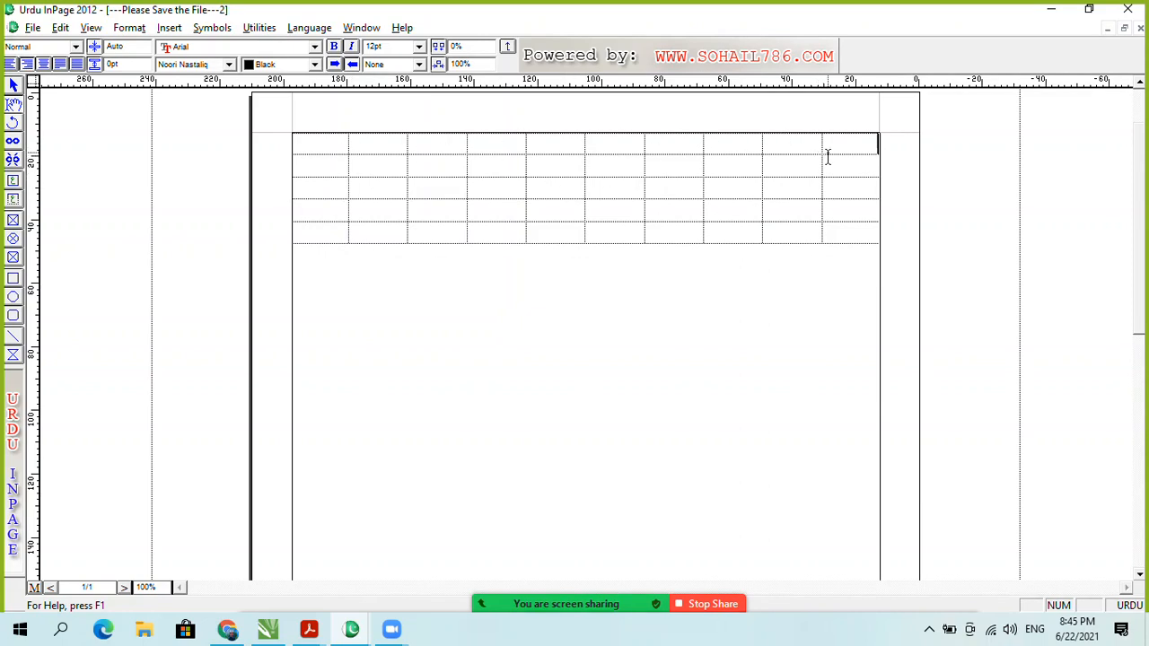
drag(833, 153, 339, 236)
right_click(339, 236)
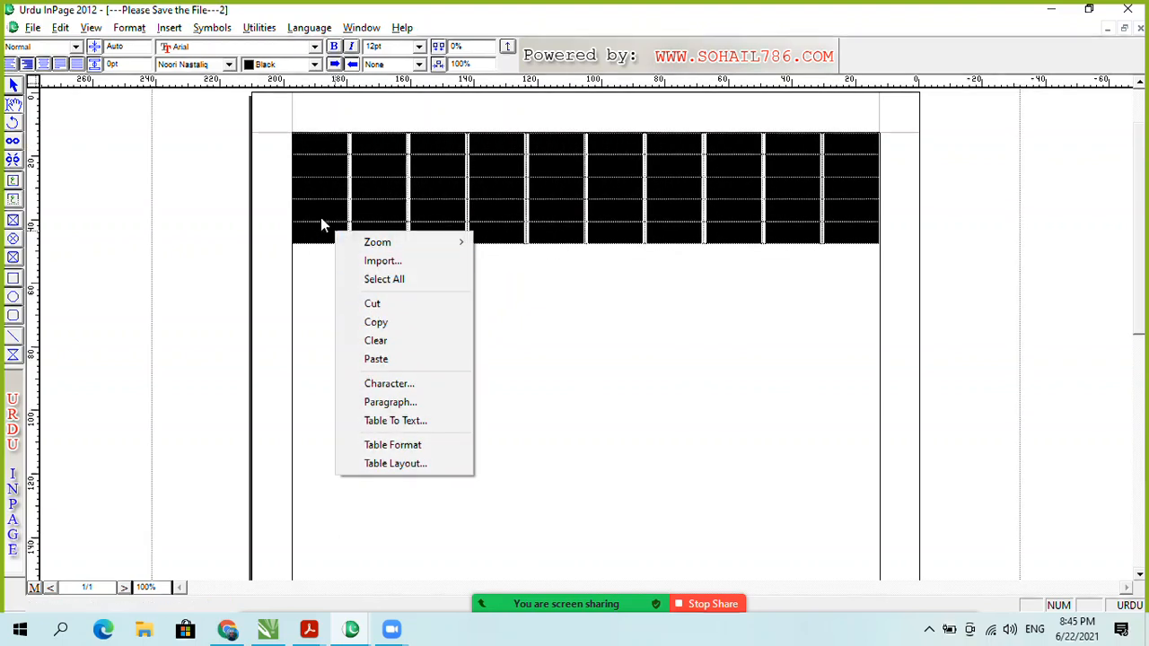
click(333, 206)
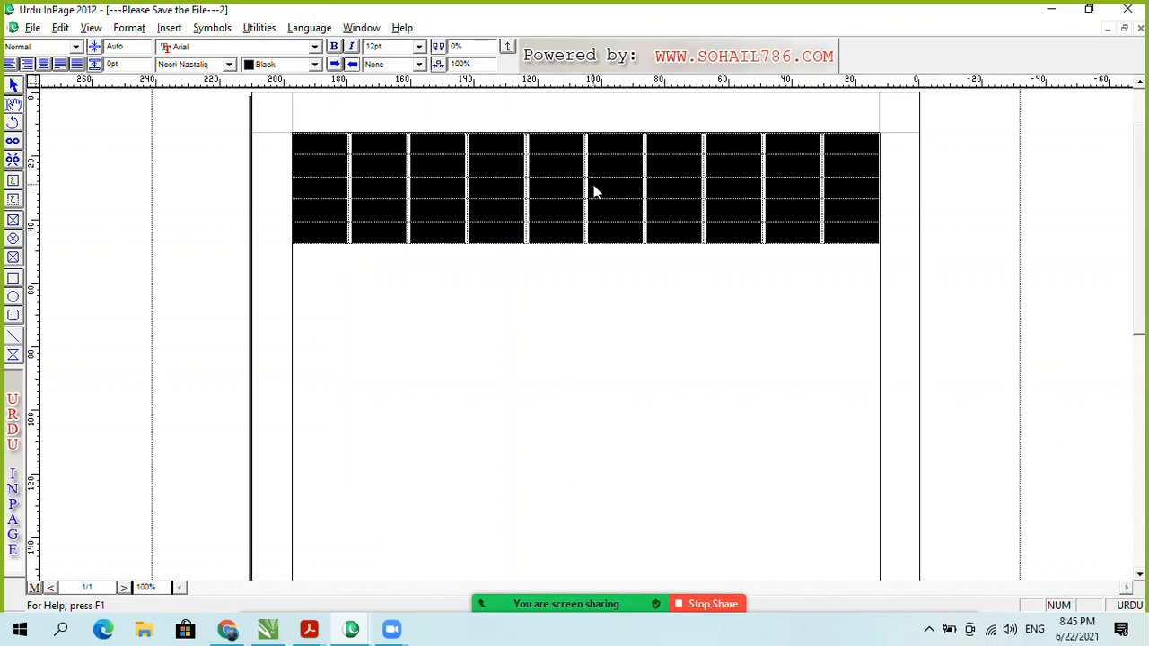
click(559, 187)
right_click(559, 187)
click(836, 141)
drag(835, 141, 321, 231)
right_click(320, 231)
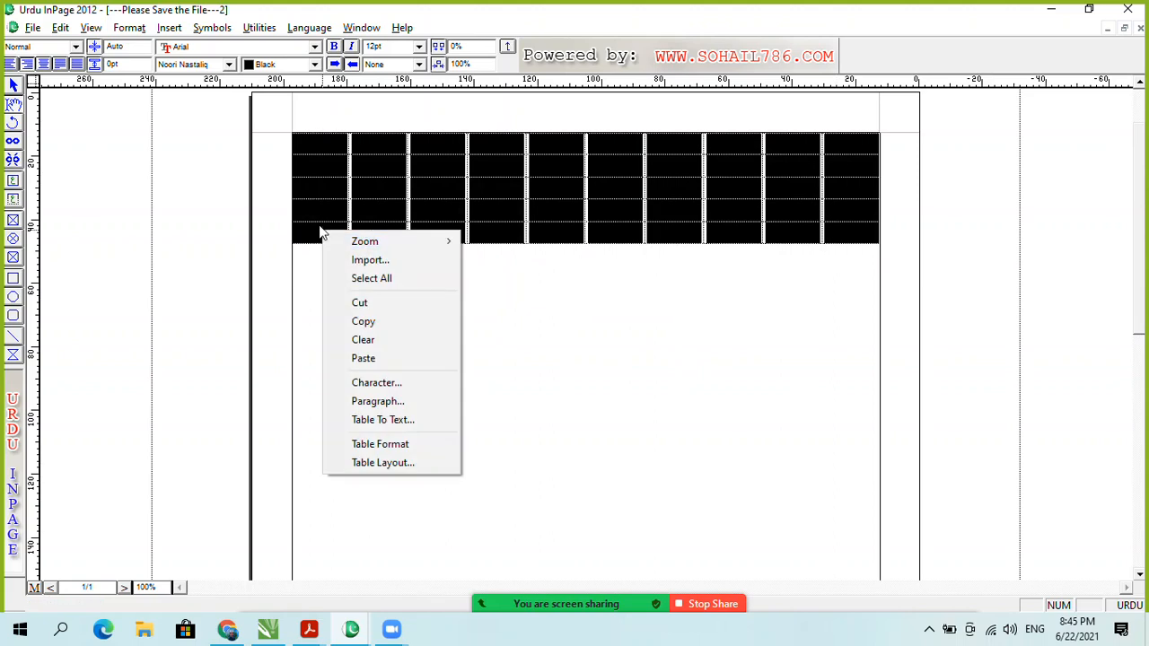
click(412, 462)
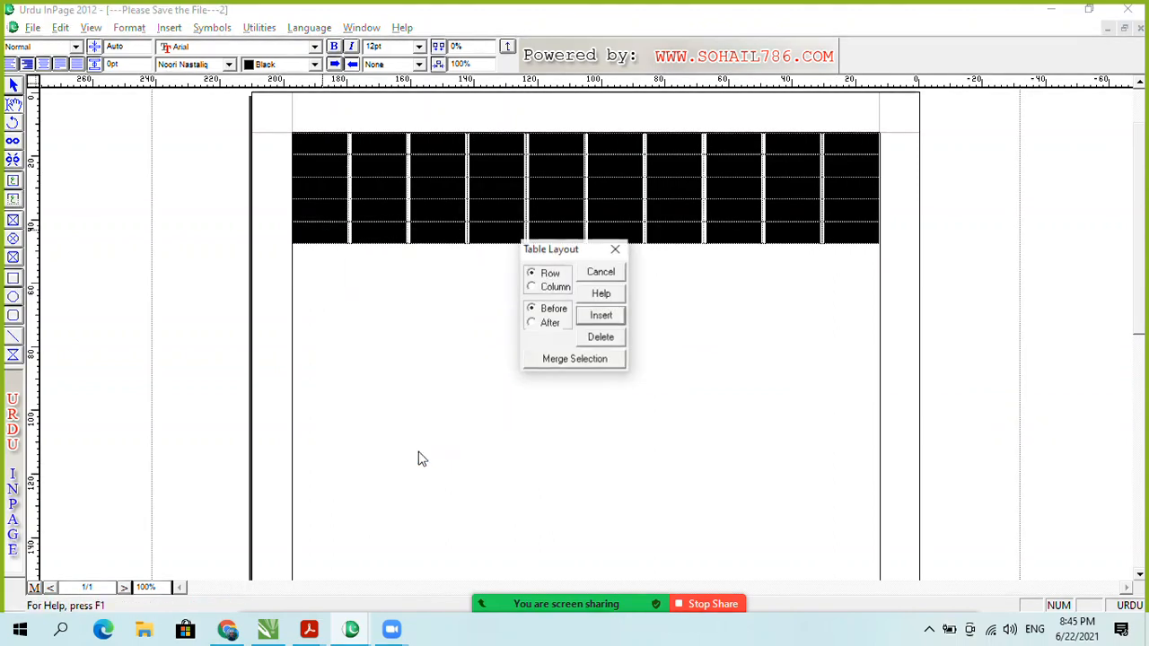
click(601, 341)
right_click(651, 168)
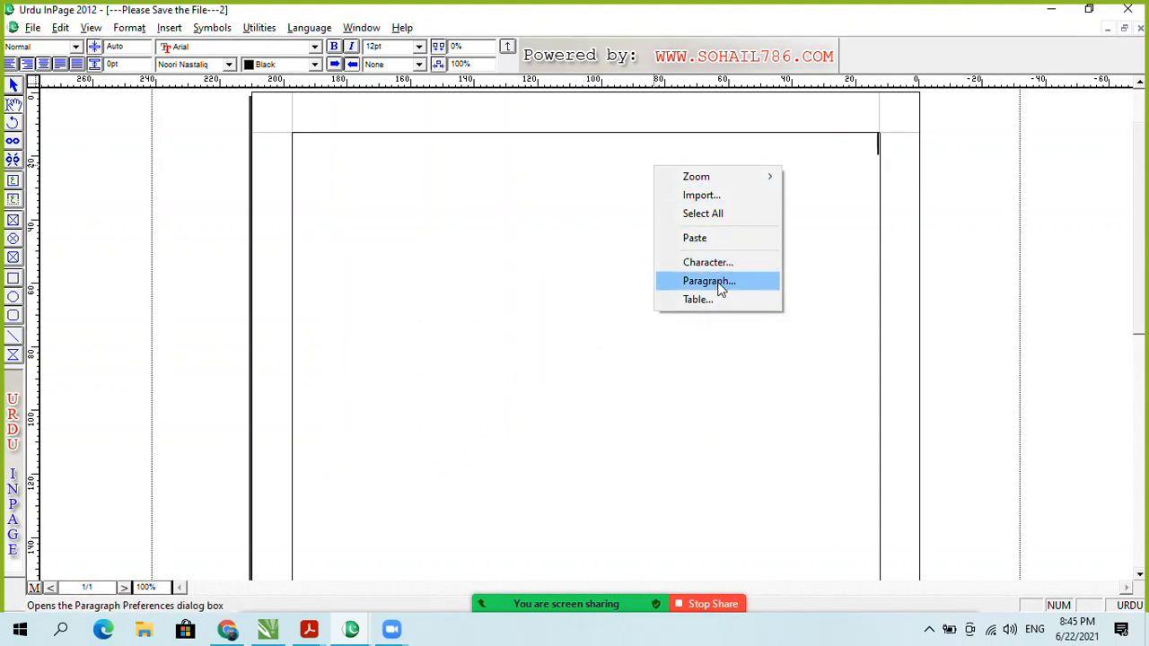
click(549, 186)
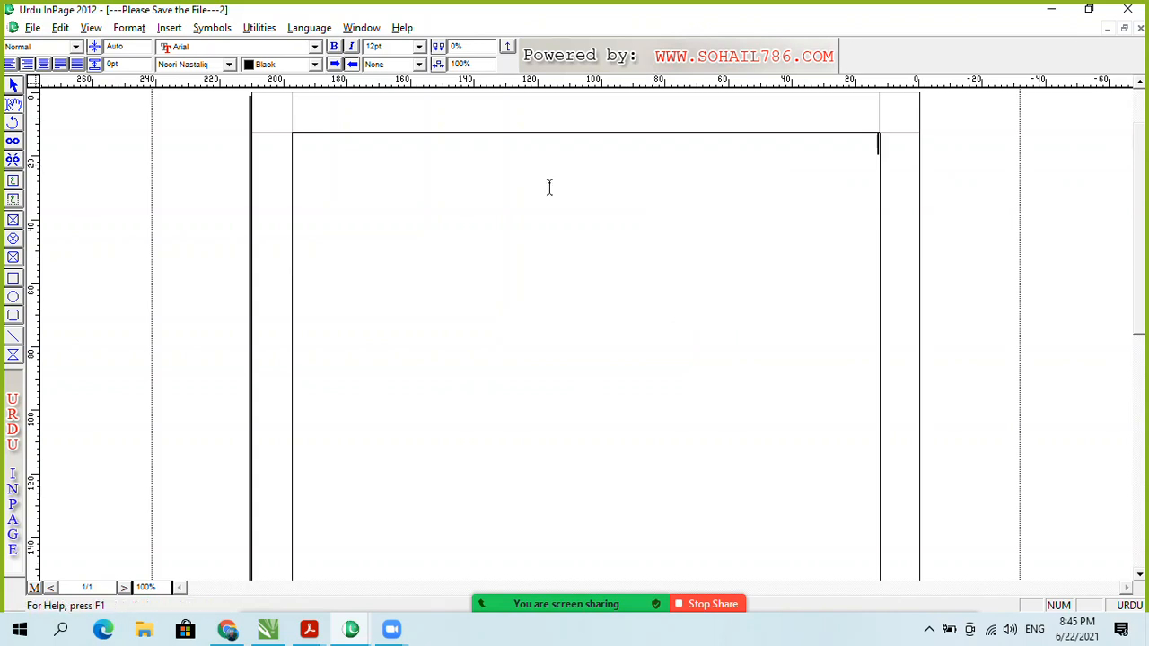
click(168, 27)
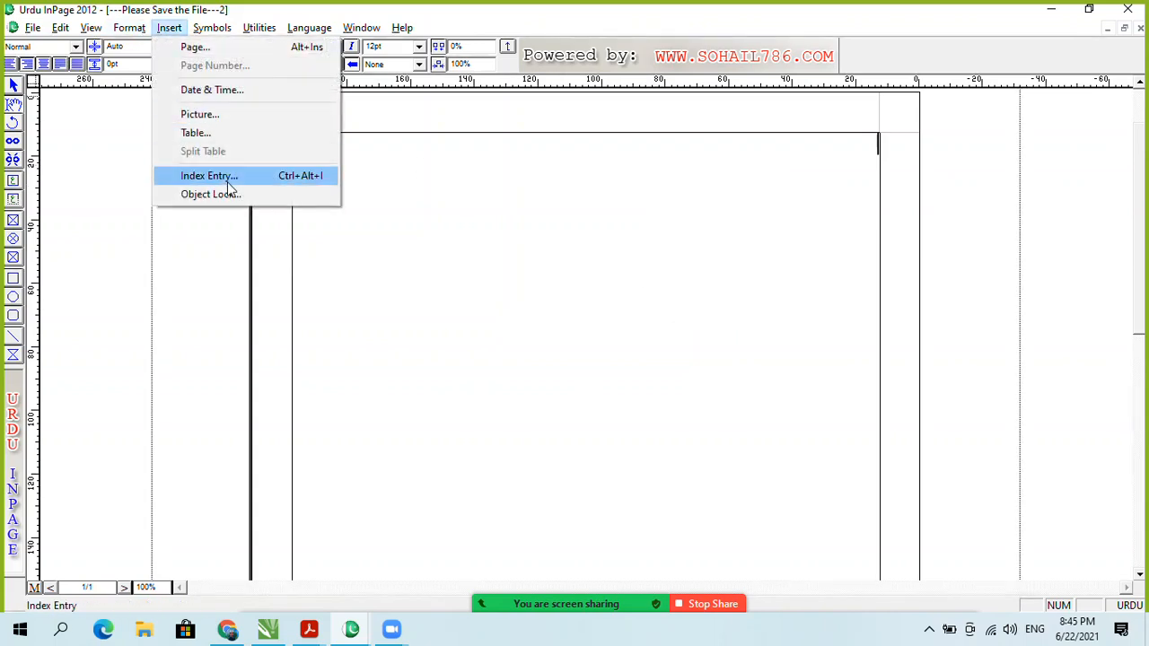
click(226, 132)
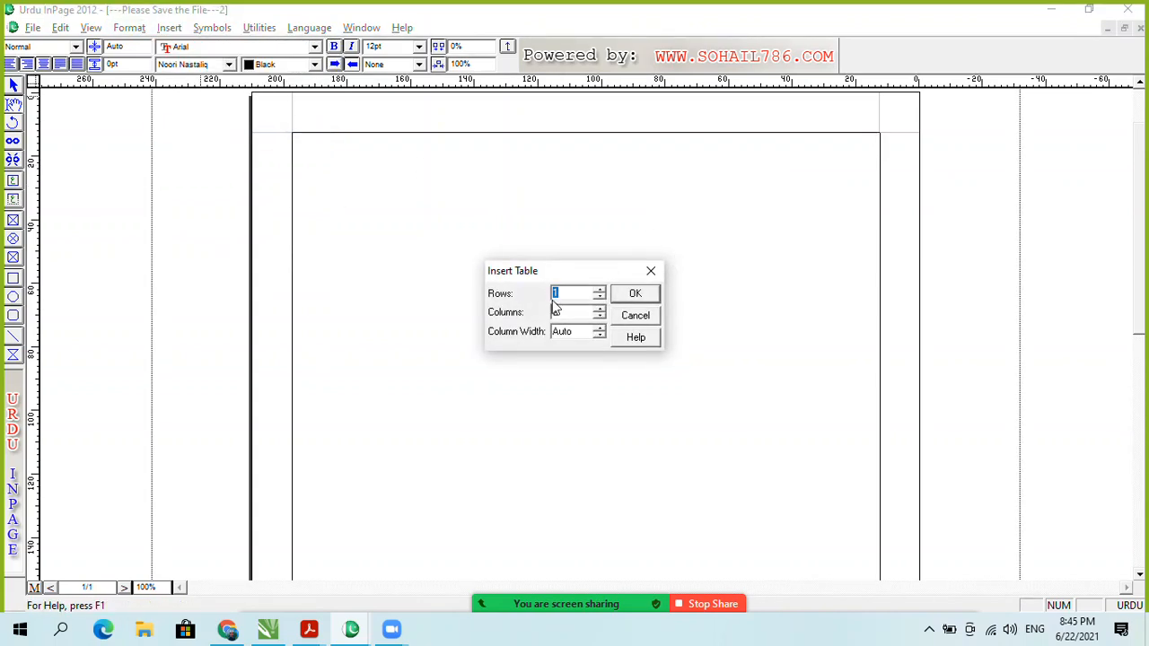
click(598, 290)
click(597, 291)
click(597, 291)
click(598, 290)
click(598, 291)
drag(566, 294, 538, 297)
text(5)
key(Tab)
text(1)
click(599, 329)
drag(586, 331, 555, 336)
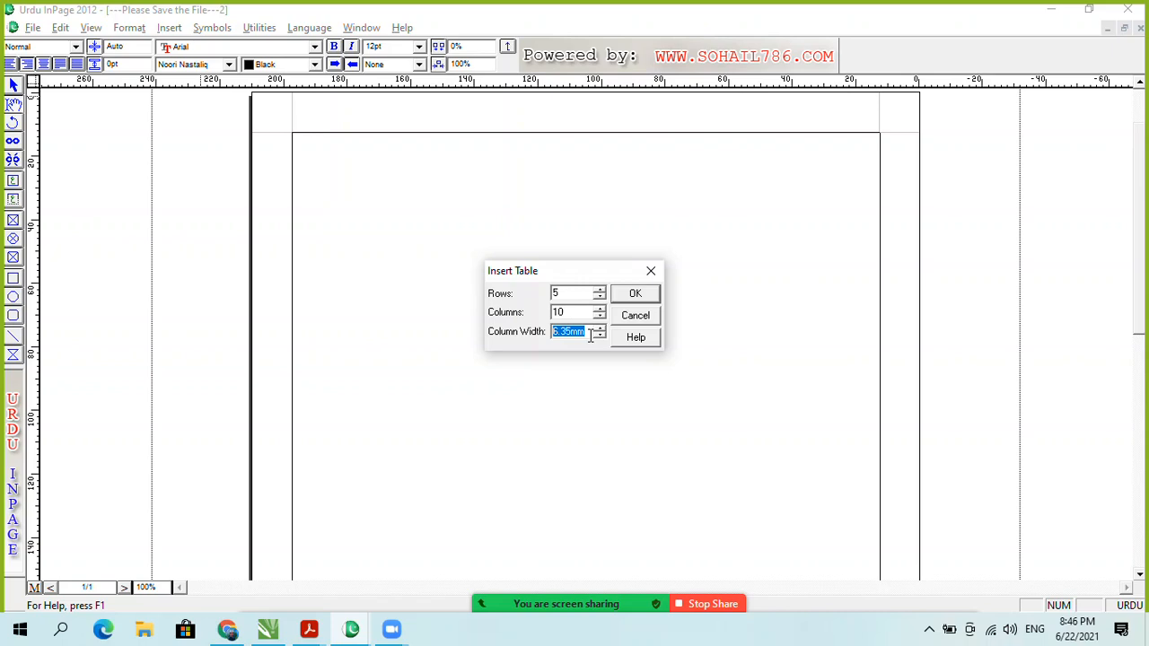
click(632, 316)
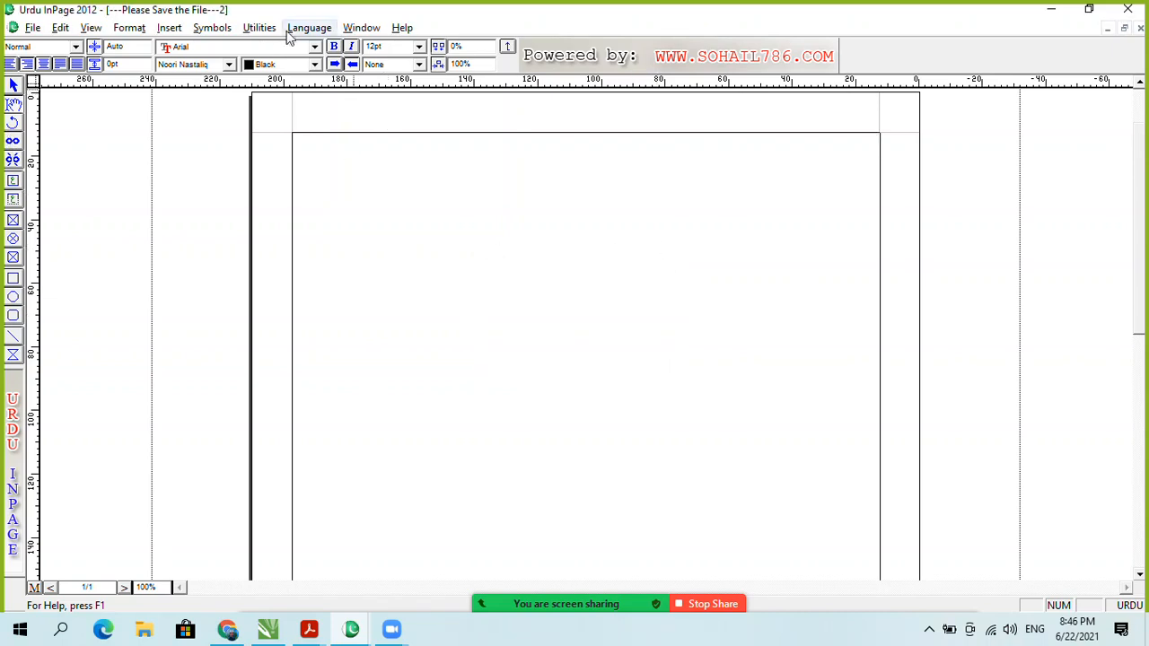
click(361, 27)
click(404, 189)
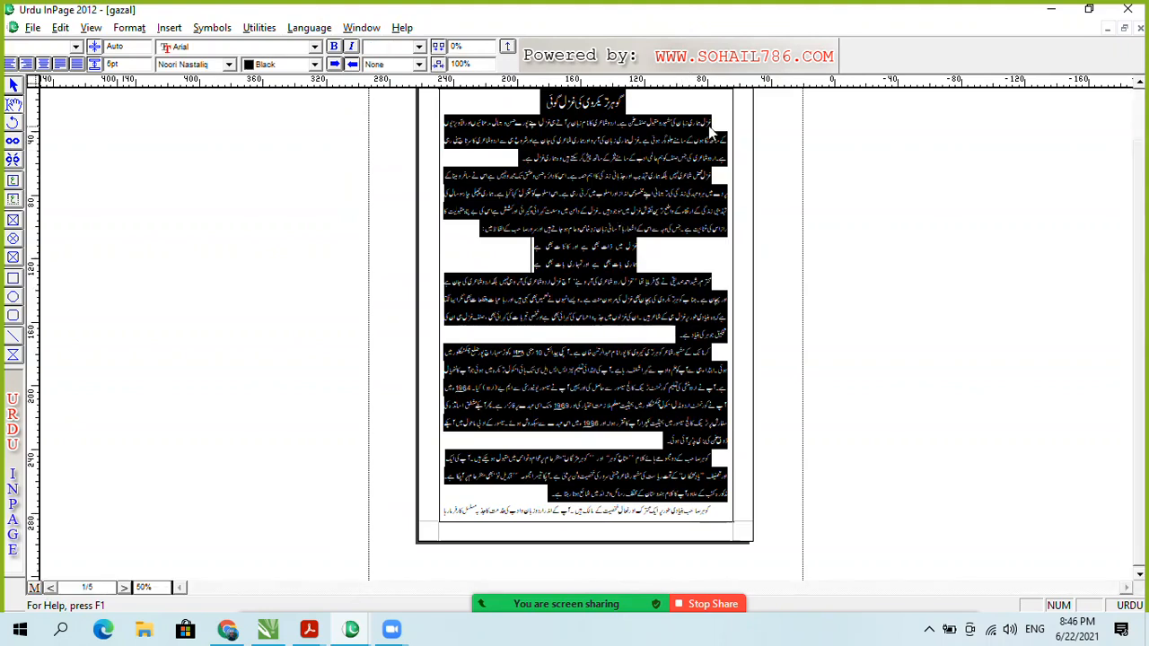
click(715, 122)
drag(714, 123, 515, 156)
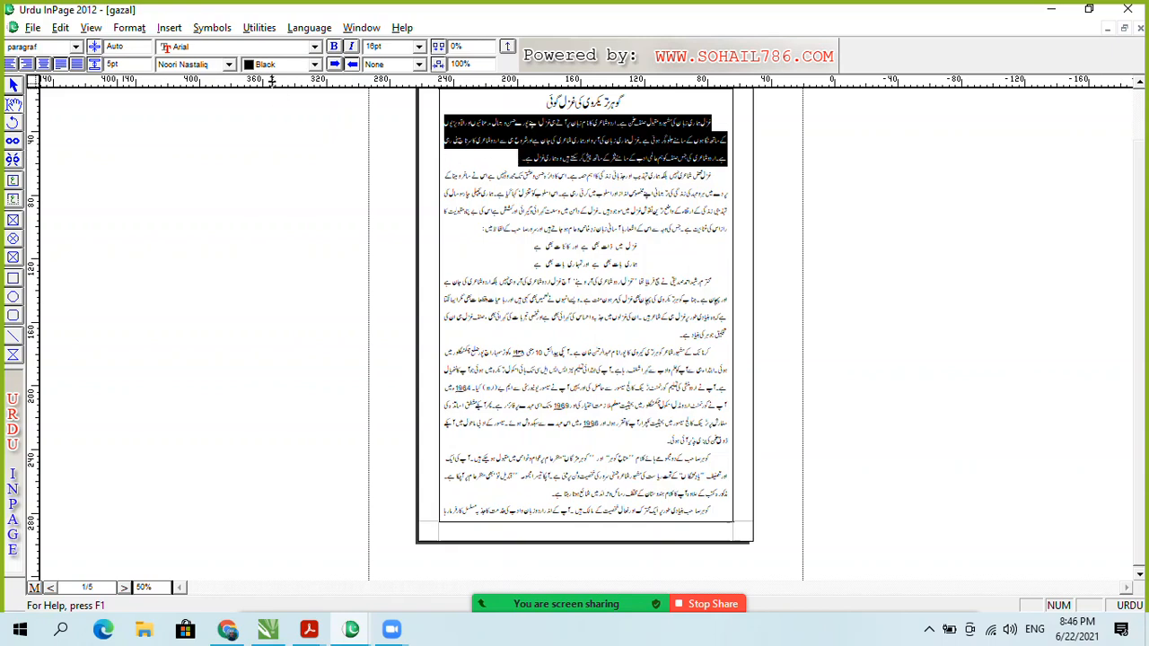
click(361, 27)
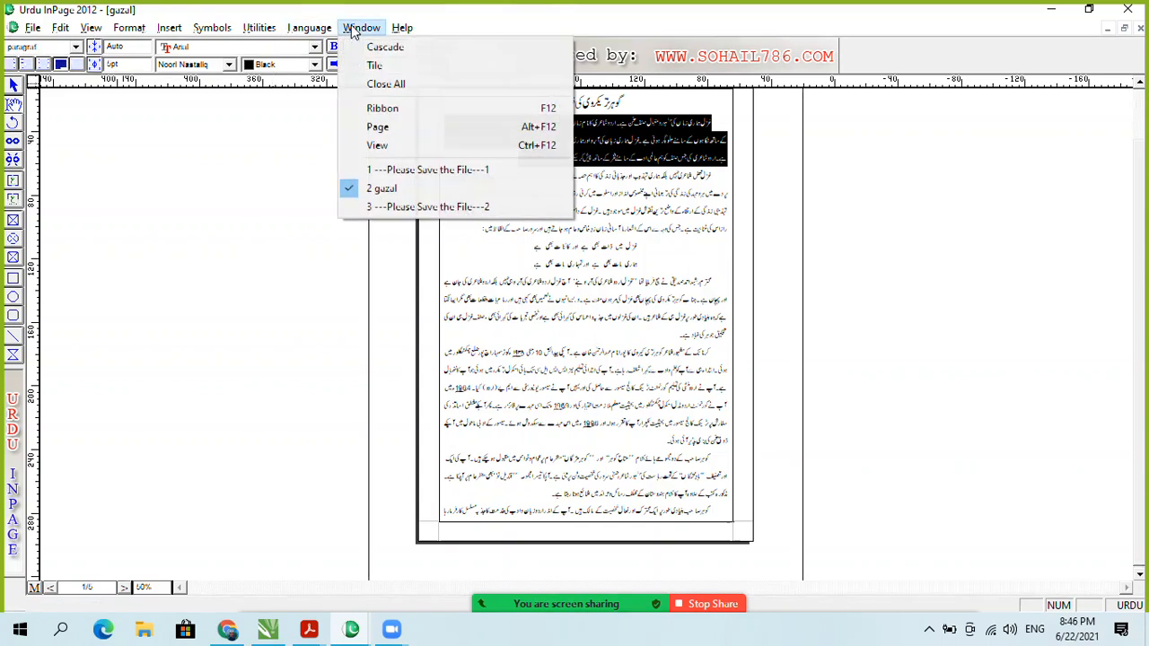
click(427, 206)
key(ctrl+v)
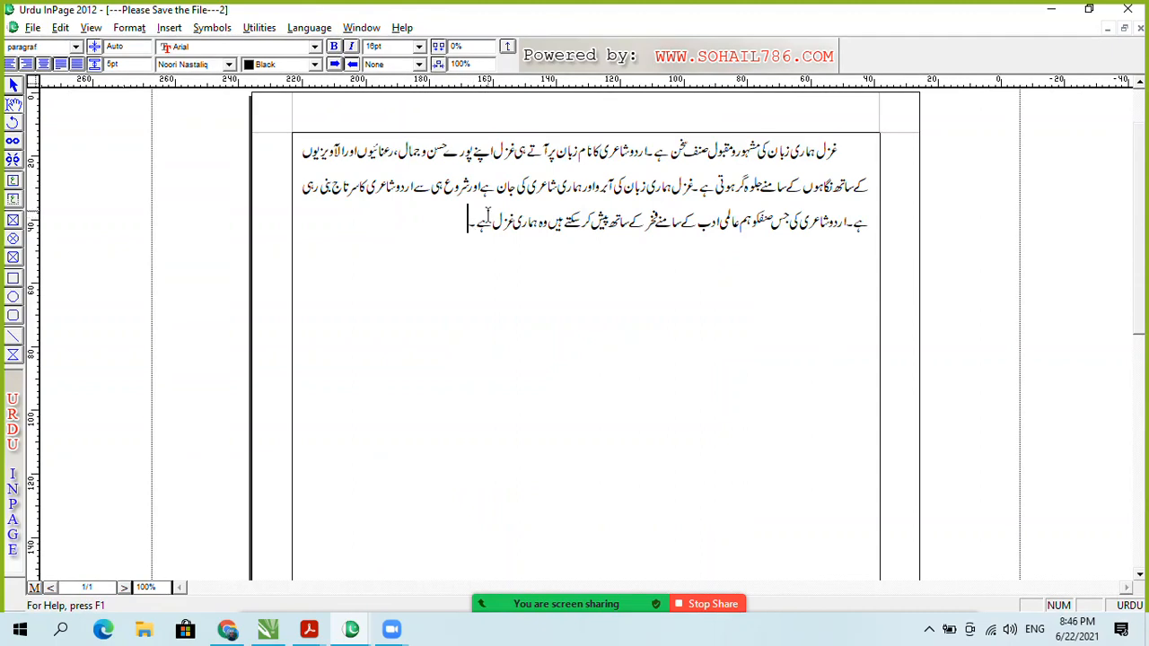
click(169, 28)
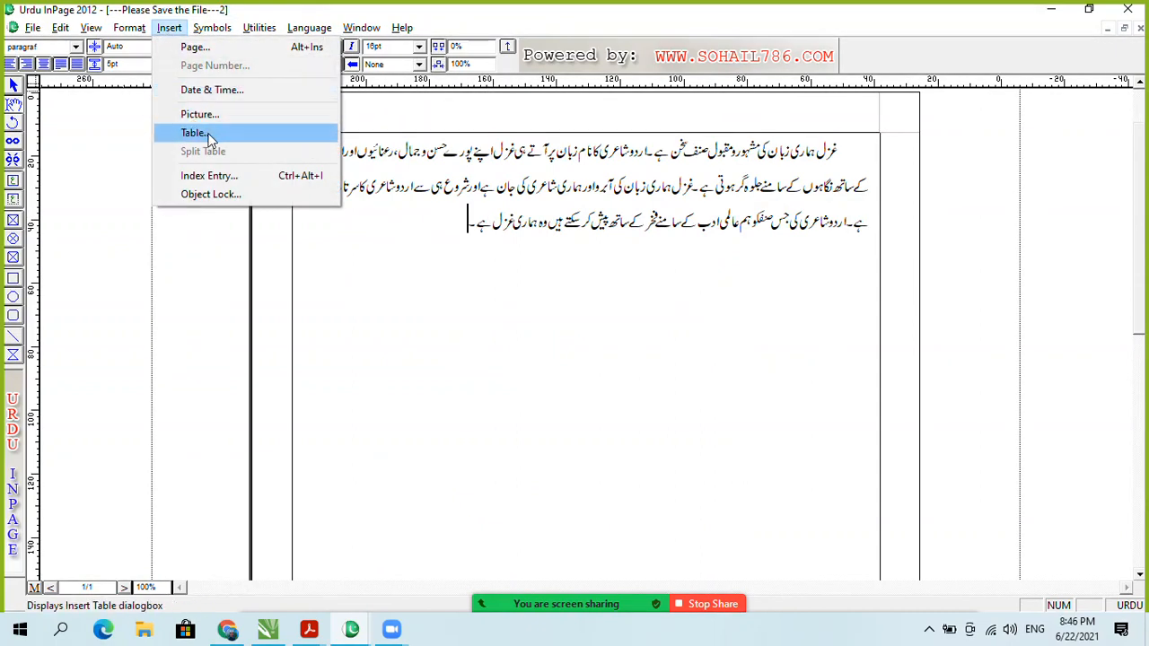
click(395, 224)
drag(414, 232, 523, 210)
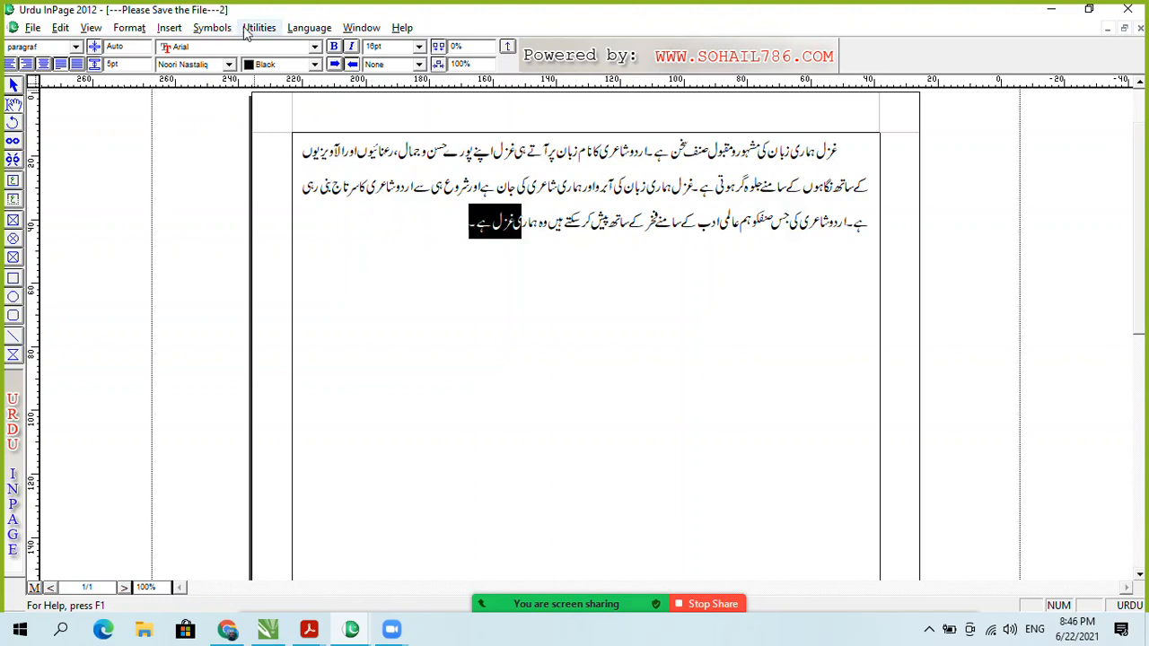
click(167, 28)
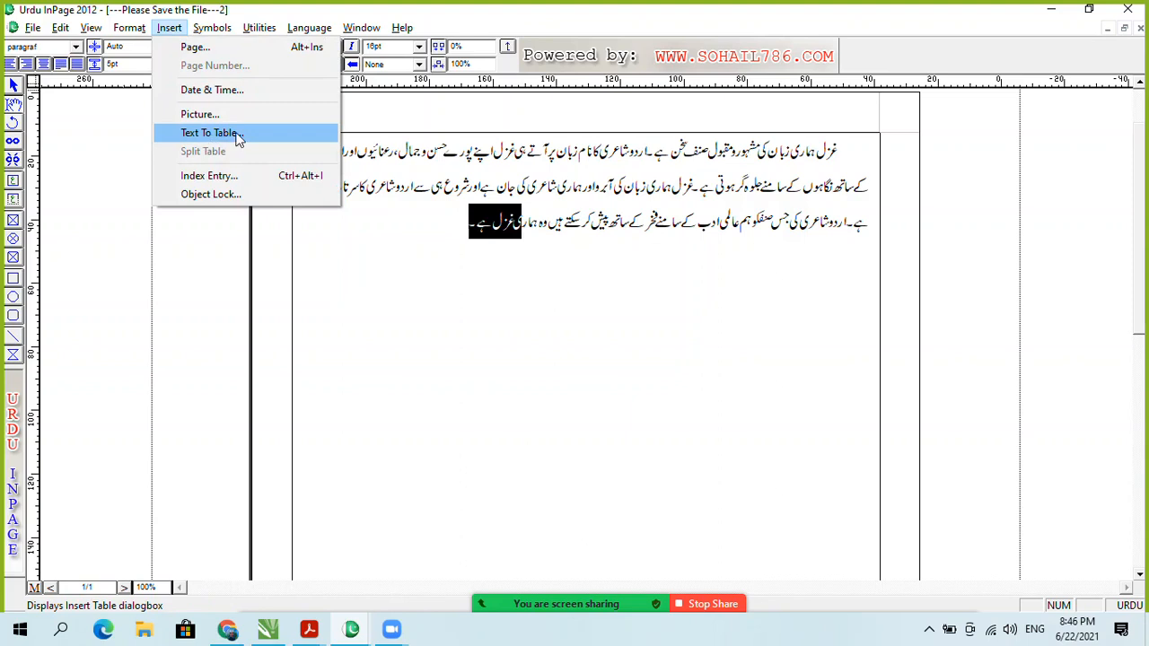
click(326, 228)
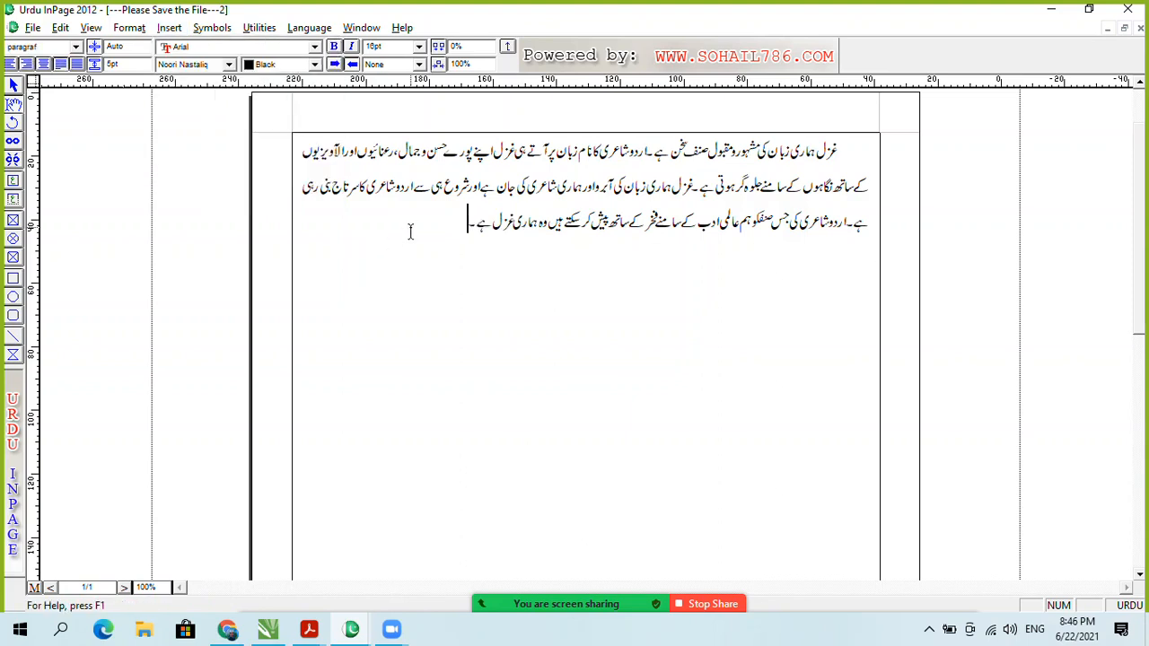
key(Return)
key(Return)
key(Return)
click(168, 27)
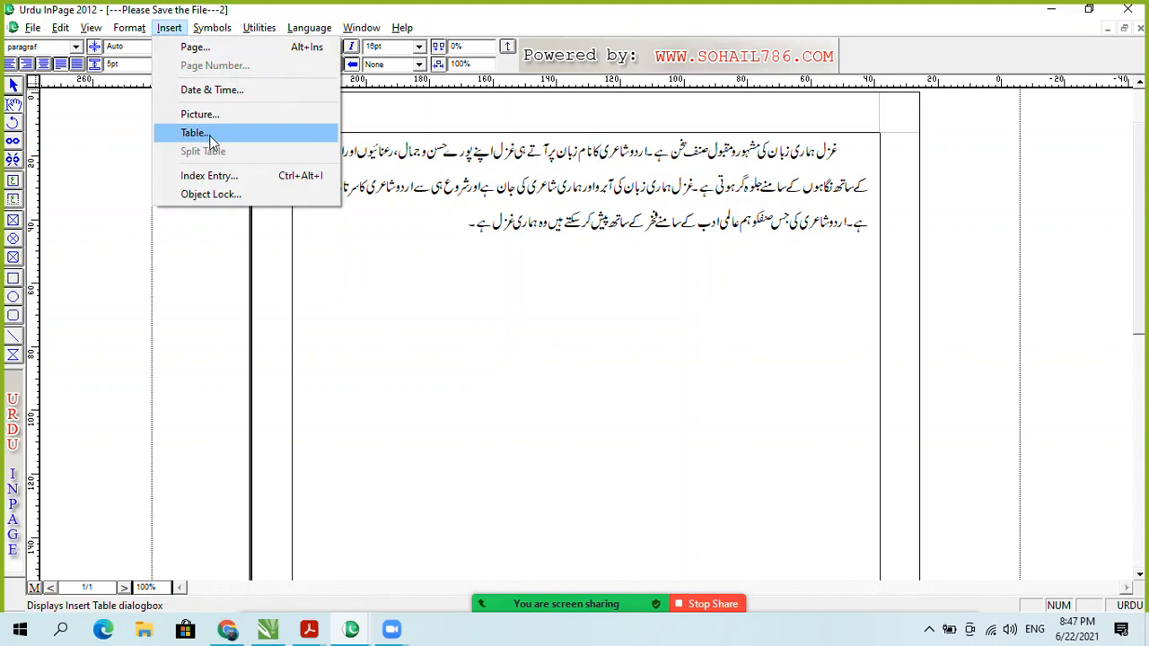
click(411, 231)
drag(410, 231, 660, 225)
click(170, 30)
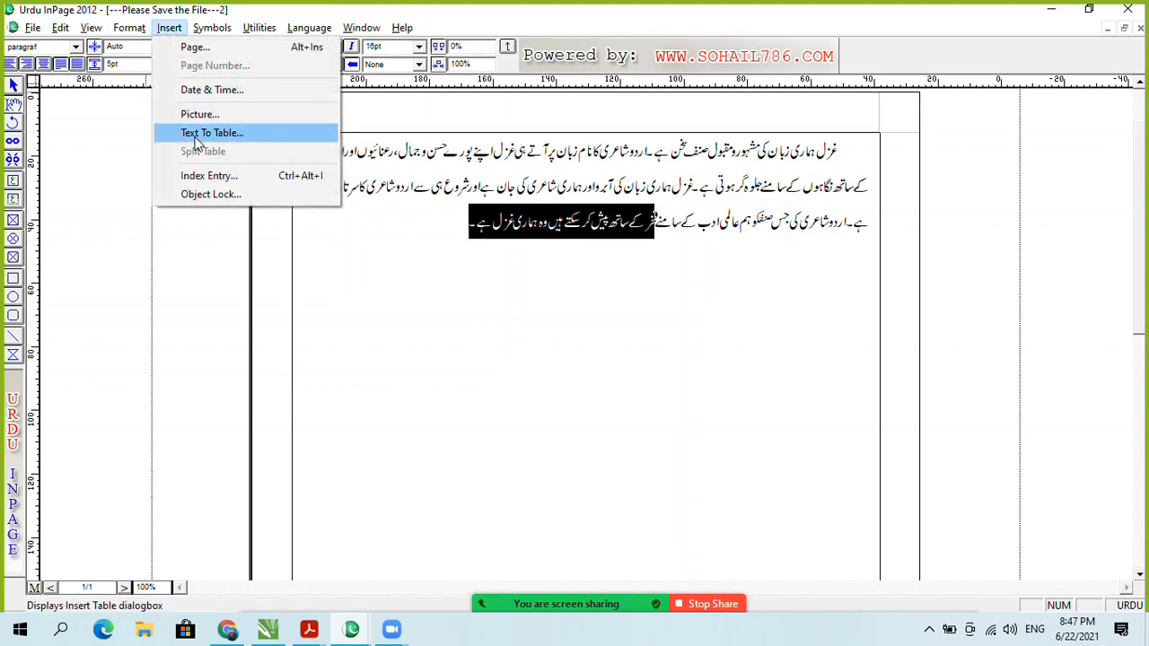
click(406, 280)
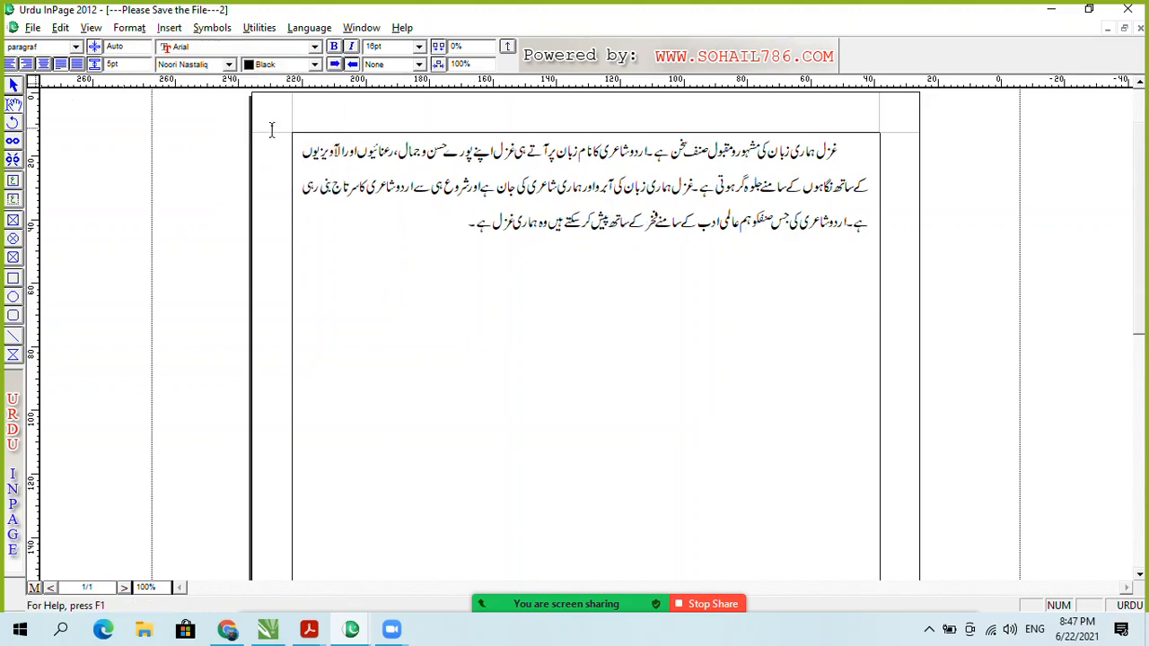
Step: Insert a 4-row, 4-column table below the Urdu paragraph
click(167, 30)
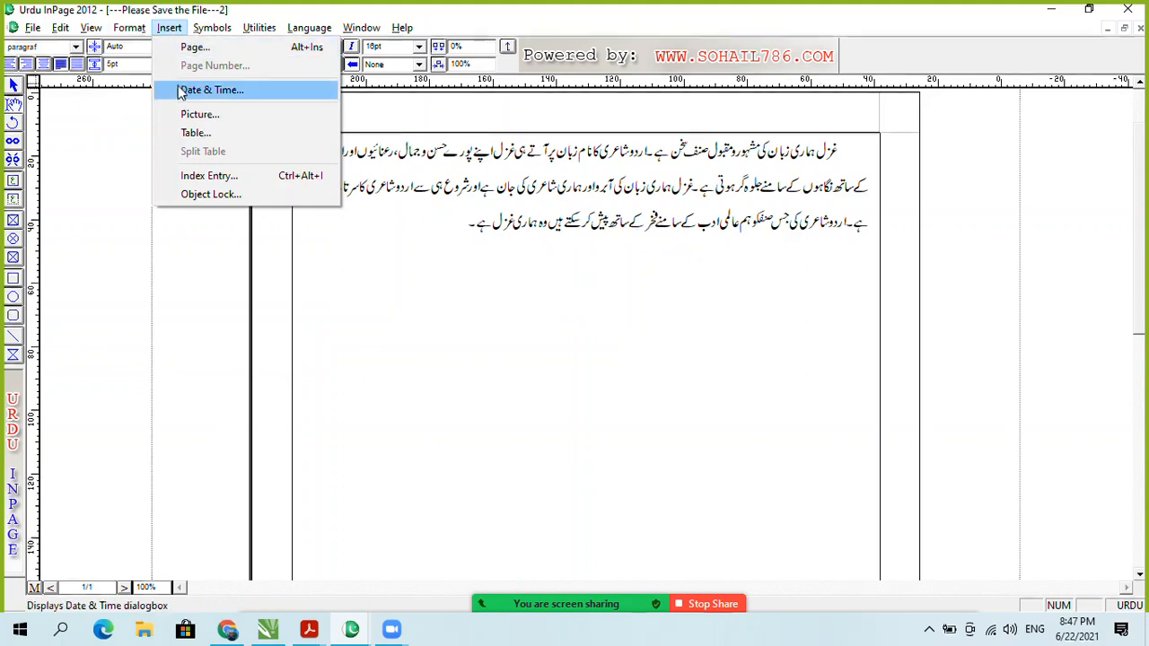
click(194, 133)
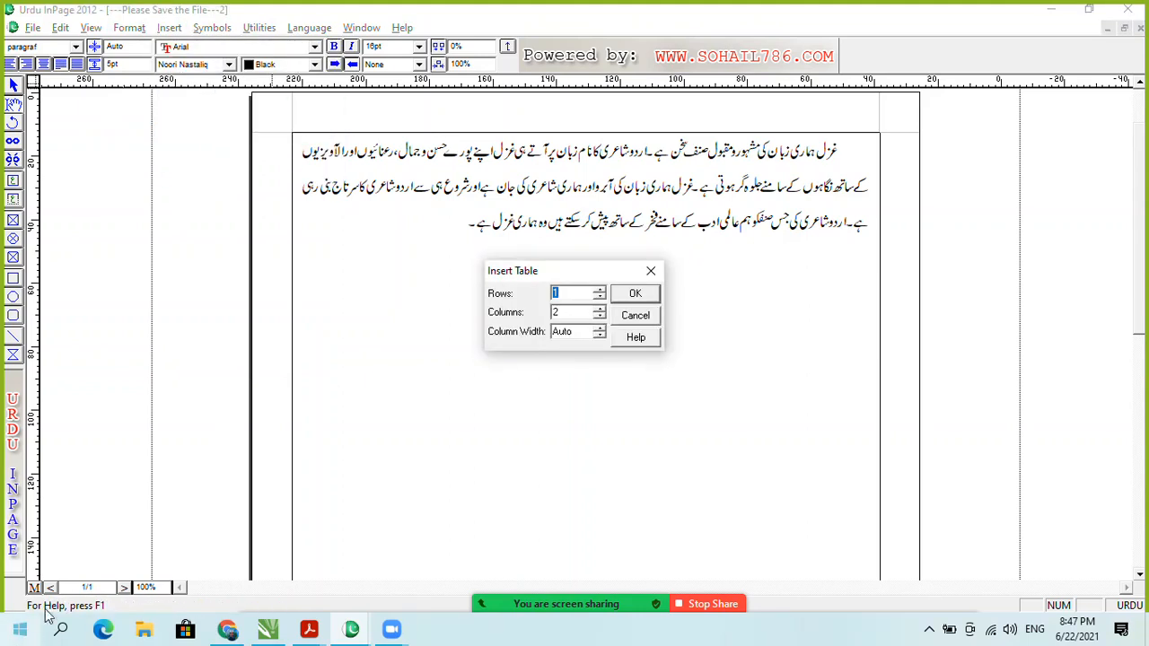
click(599, 291)
click(599, 290)
click(599, 291)
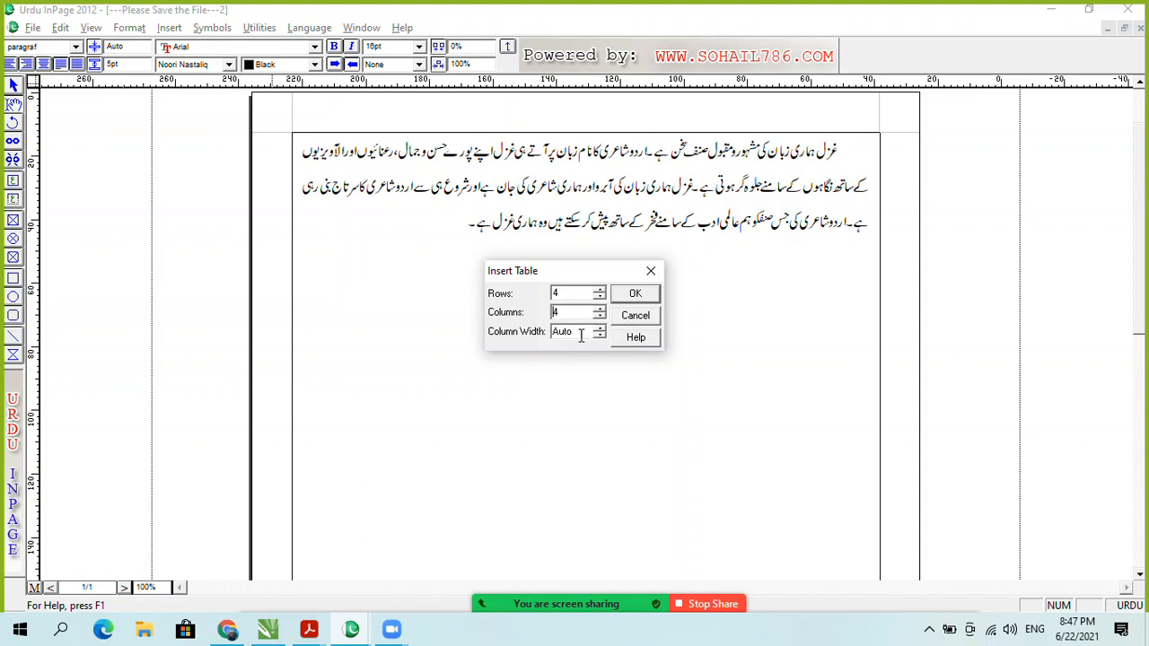
click(642, 299)
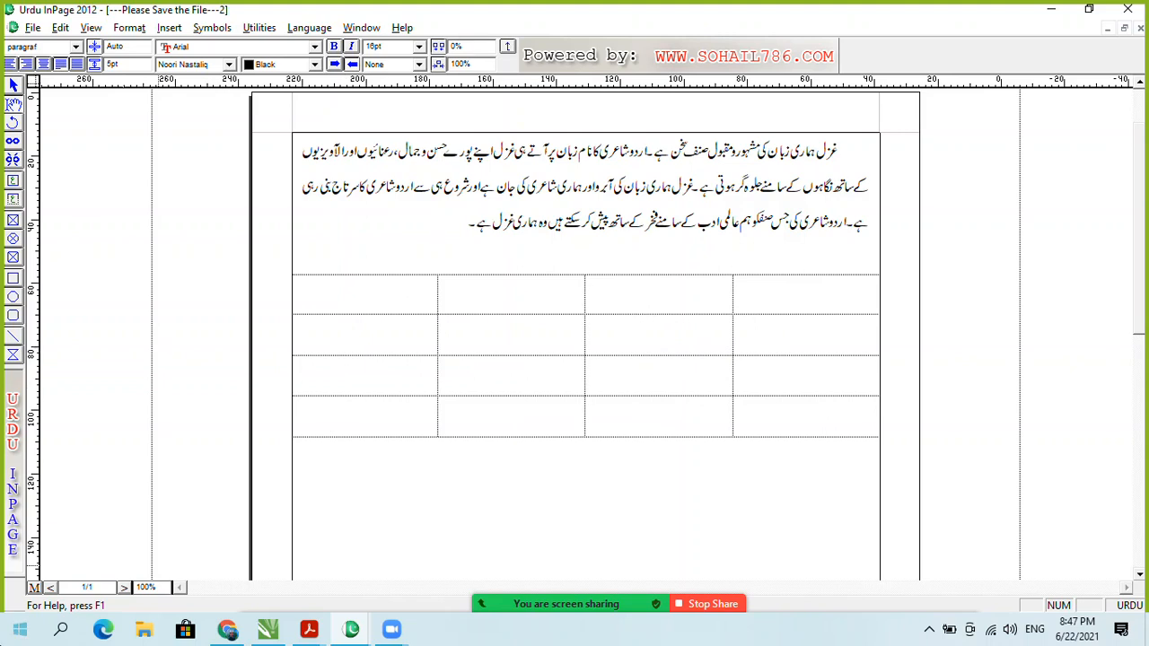
Step: Click through the new table's cells and the empty line below it, checking the shortcut menu
mouse_move(846, 300)
mouse_down()
mouse_move(786, 300)
mouse_move(867, 295)
mouse_up()
click(777, 302)
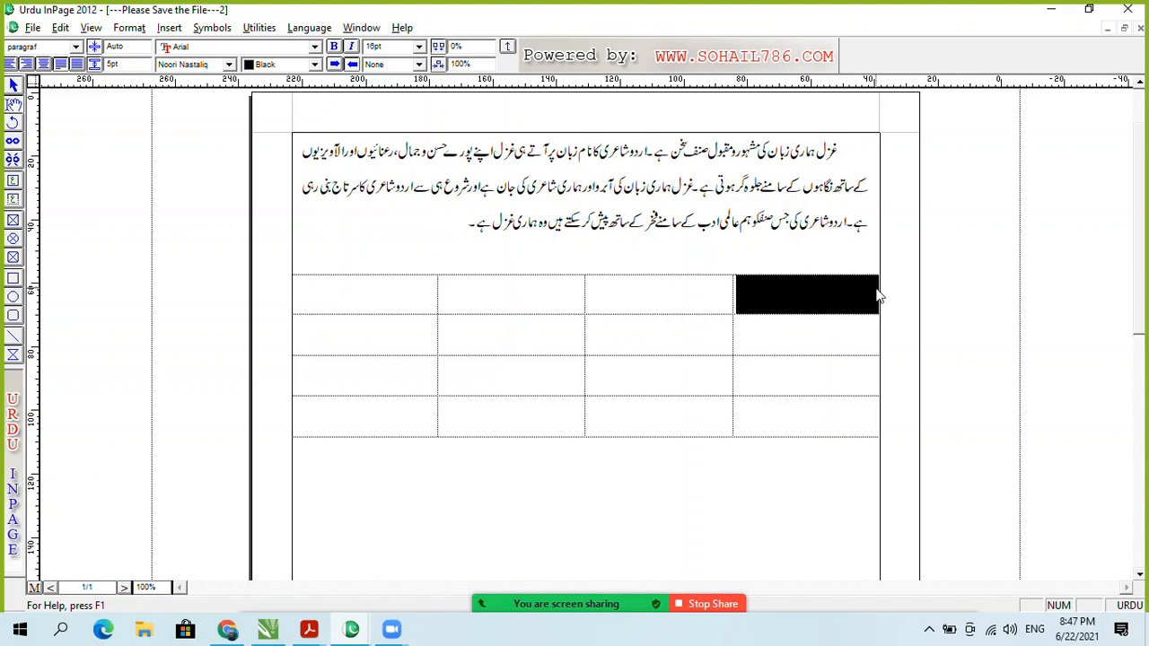
click(810, 302)
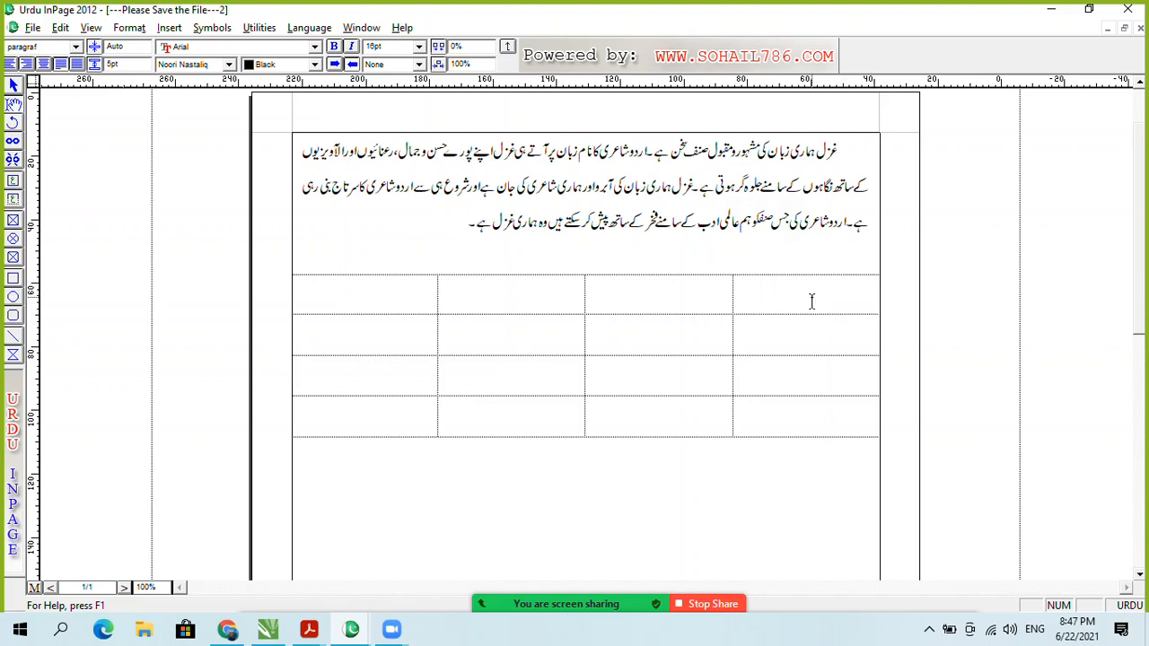
click(818, 429)
click(823, 444)
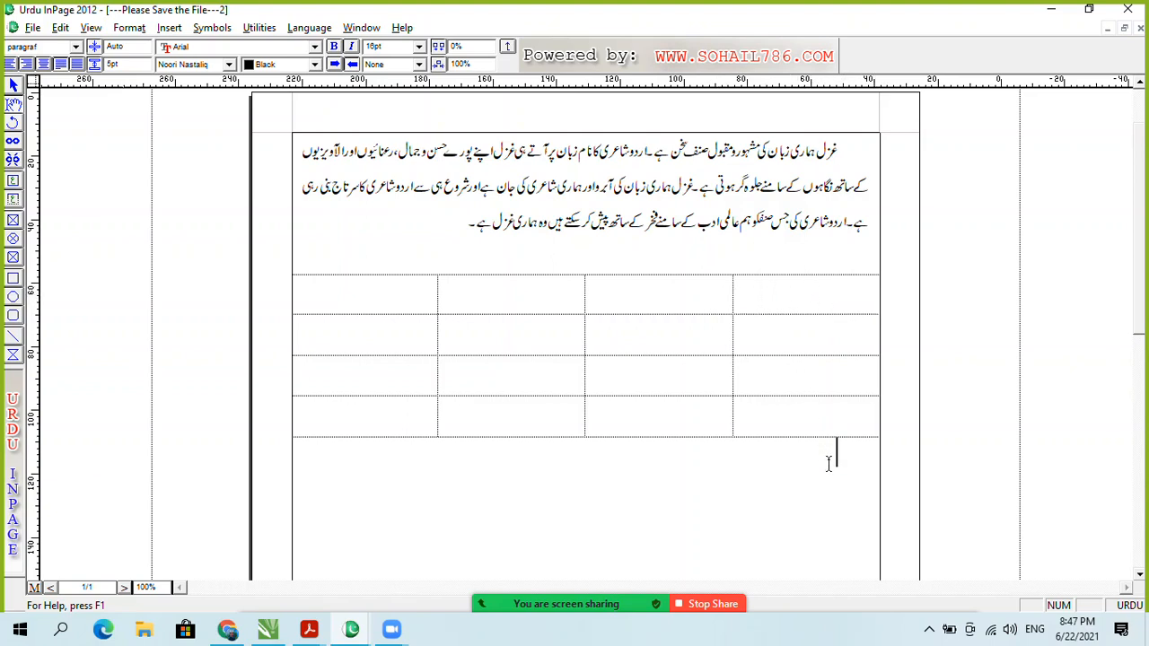
right_click(718, 486)
click(754, 502)
right_click(798, 492)
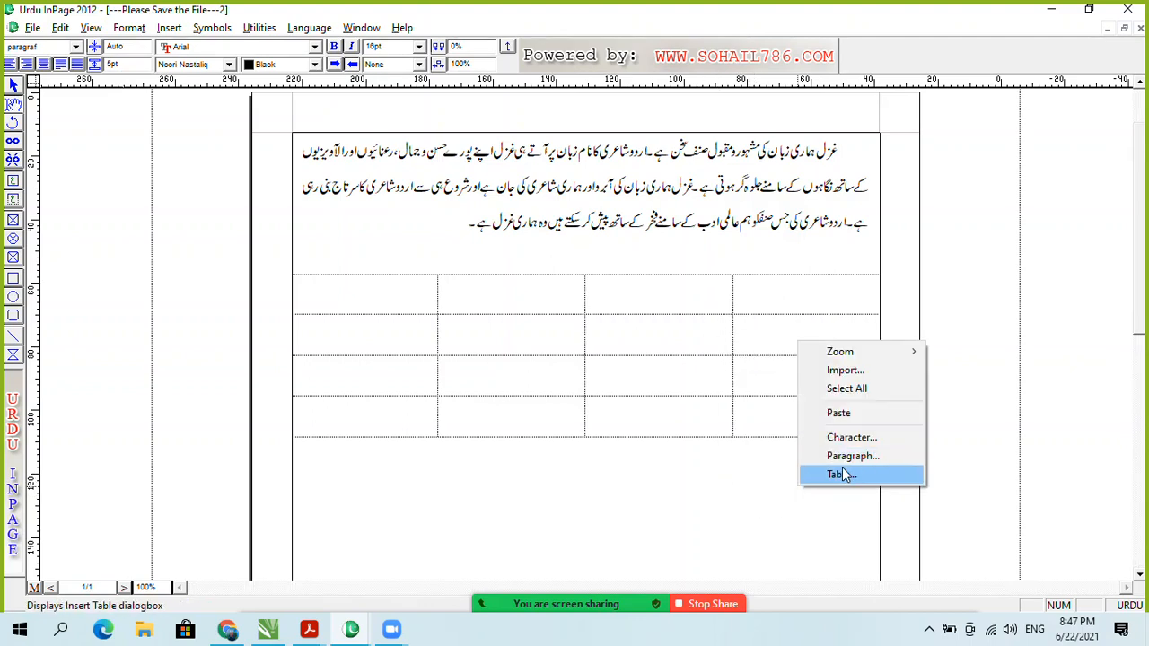
click(768, 485)
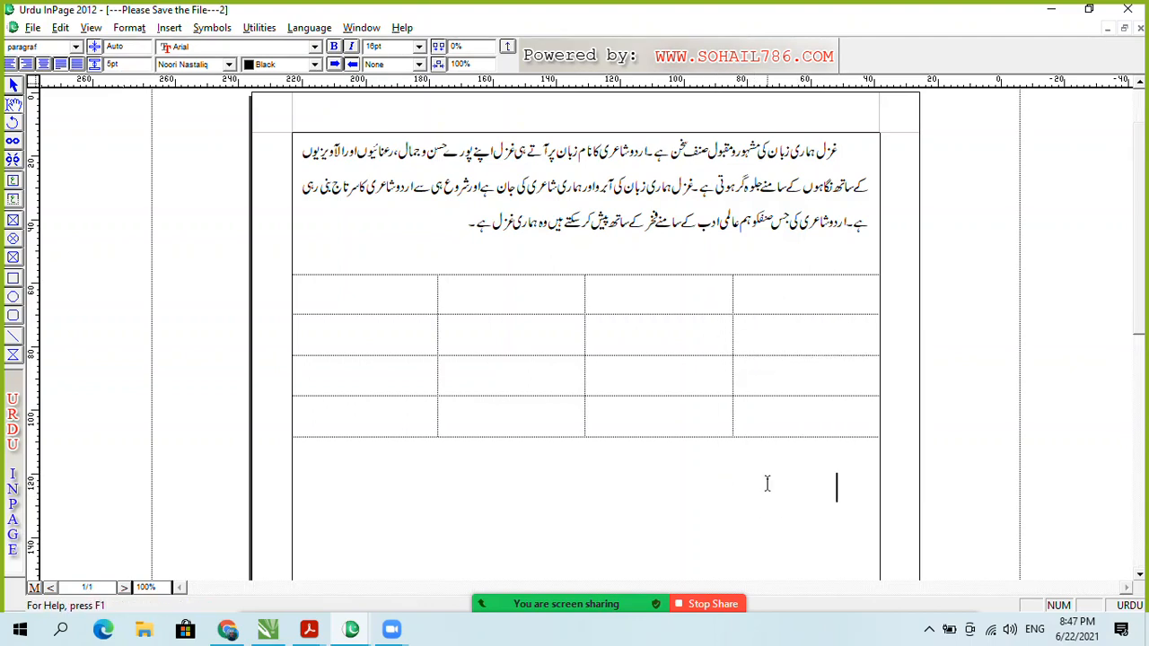
click(169, 26)
Step: Insert a 1-row, 2-column table with column width 15
click(209, 134)
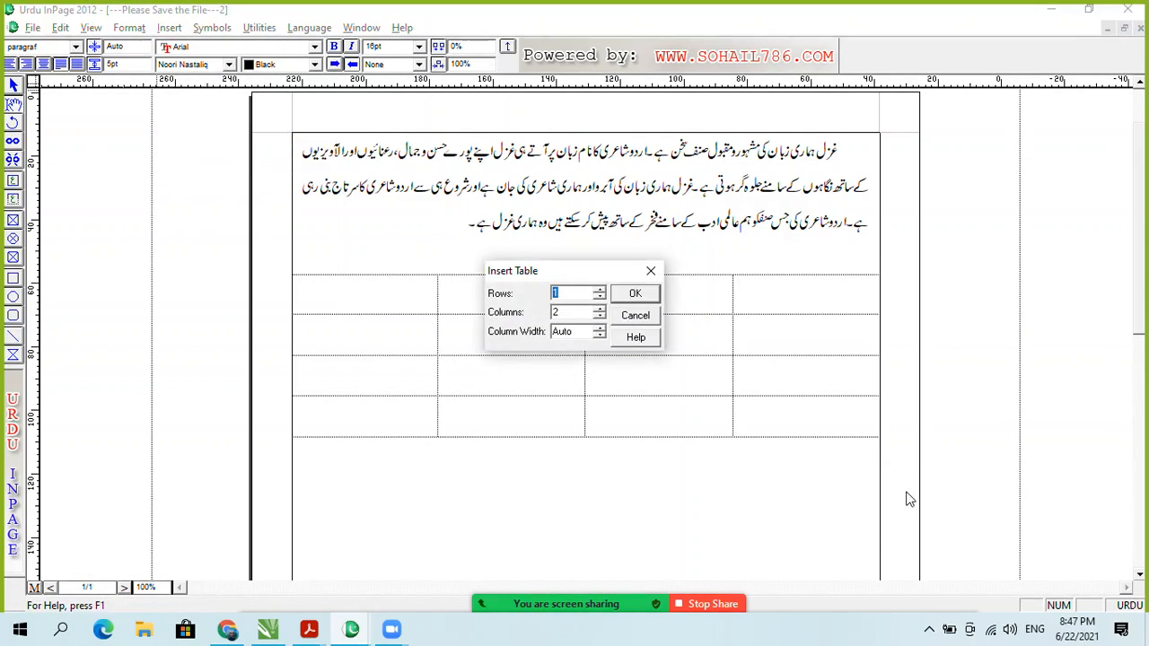
double_click(588, 332)
text(15)
click(639, 294)
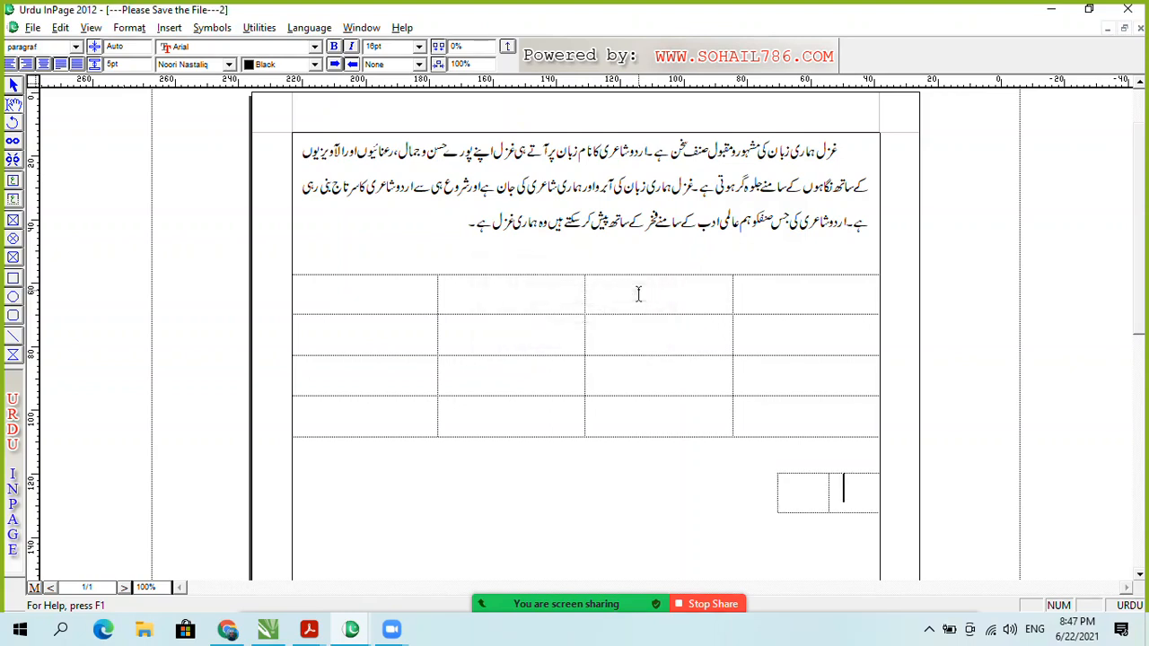
Step: Click into the small table's cells and add a new empty line below it
click(830, 491)
click(792, 497)
click(749, 520)
key(Return)
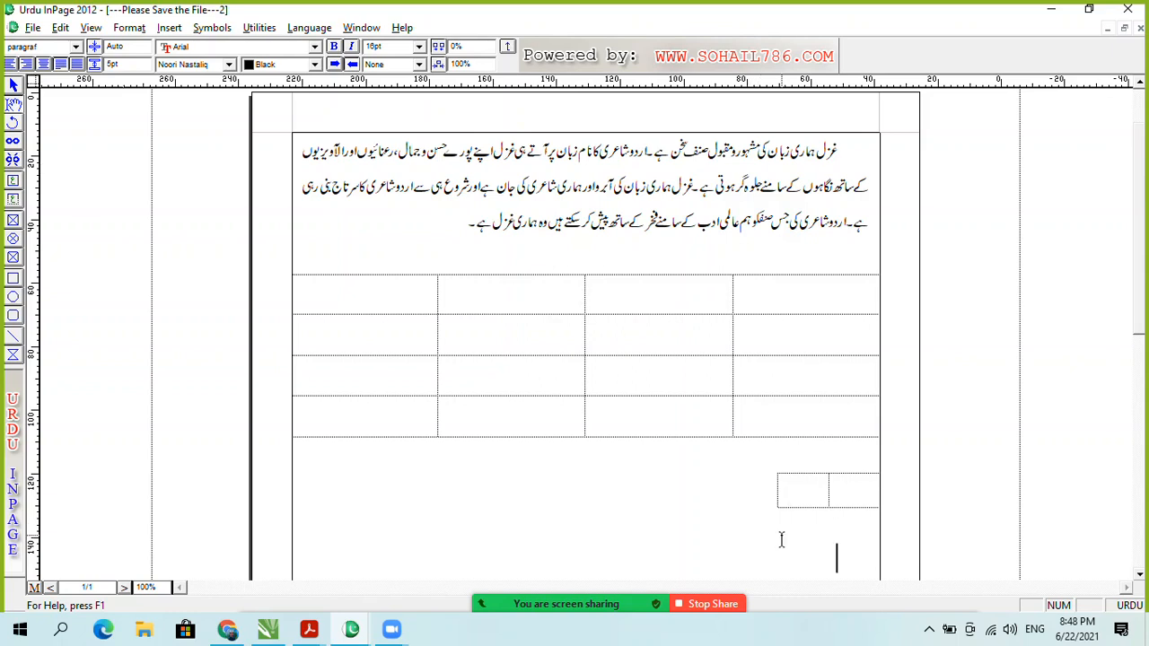
click(169, 27)
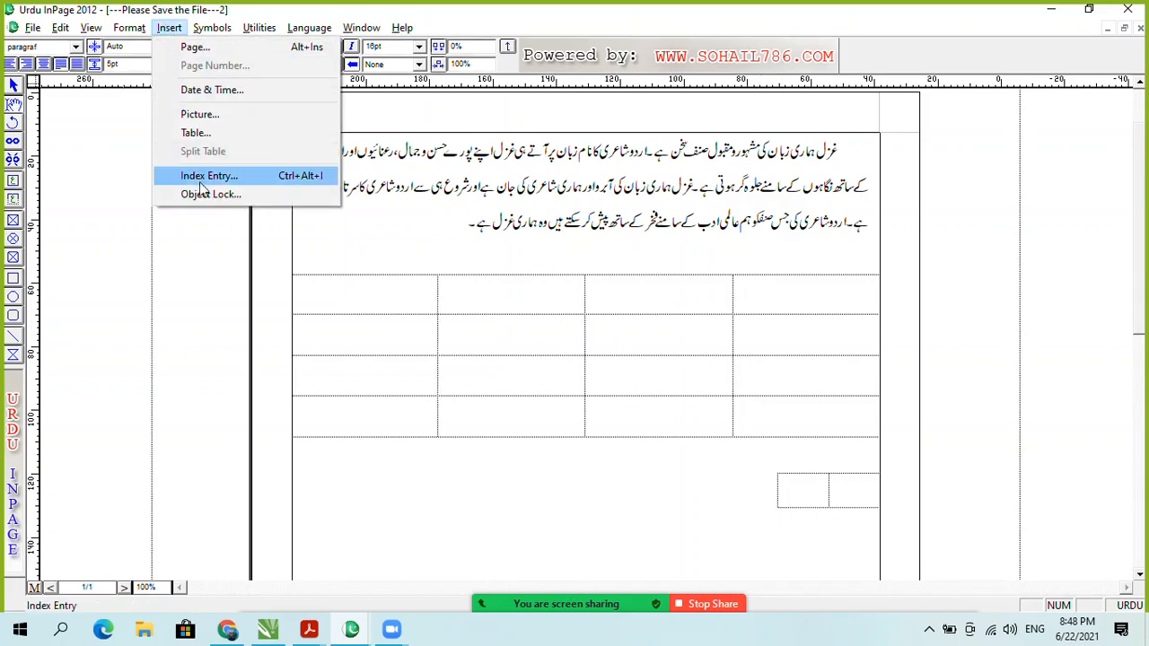
Step: Insert a 6-row, 7-column table with a narrow column width of 1
click(196, 132)
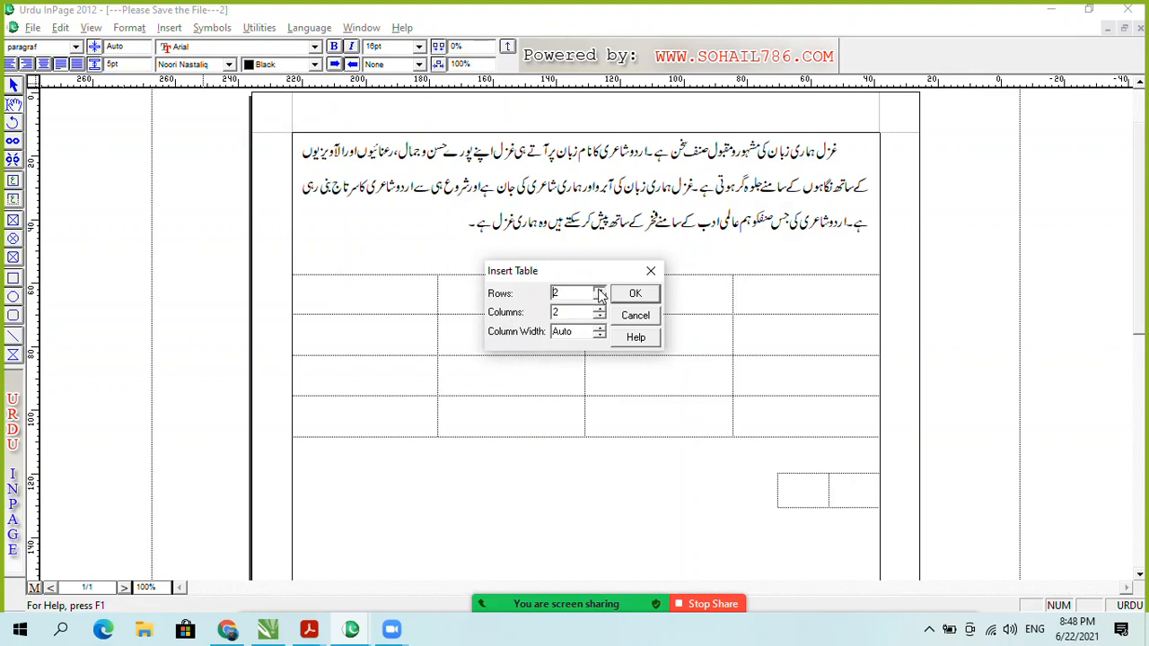
click(599, 291)
click(600, 308)
click(600, 307)
key(Tab)
text(1)
click(623, 307)
Step: Scroll down and click through the cells in the grid's first two rows
drag(1137, 255, 1139, 324)
drag(867, 353, 818, 357)
click(811, 358)
click(749, 361)
click(662, 360)
click(674, 353)
click(626, 355)
click(593, 358)
click(563, 359)
click(556, 381)
click(589, 387)
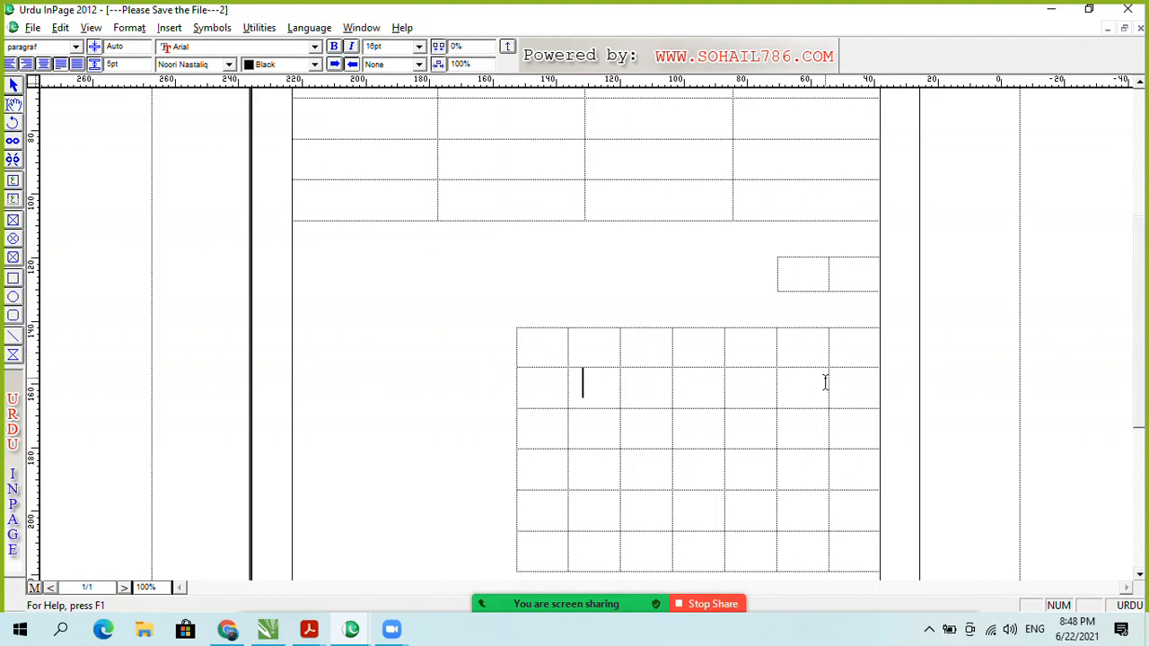
scroll(1140, 368, up, 2)
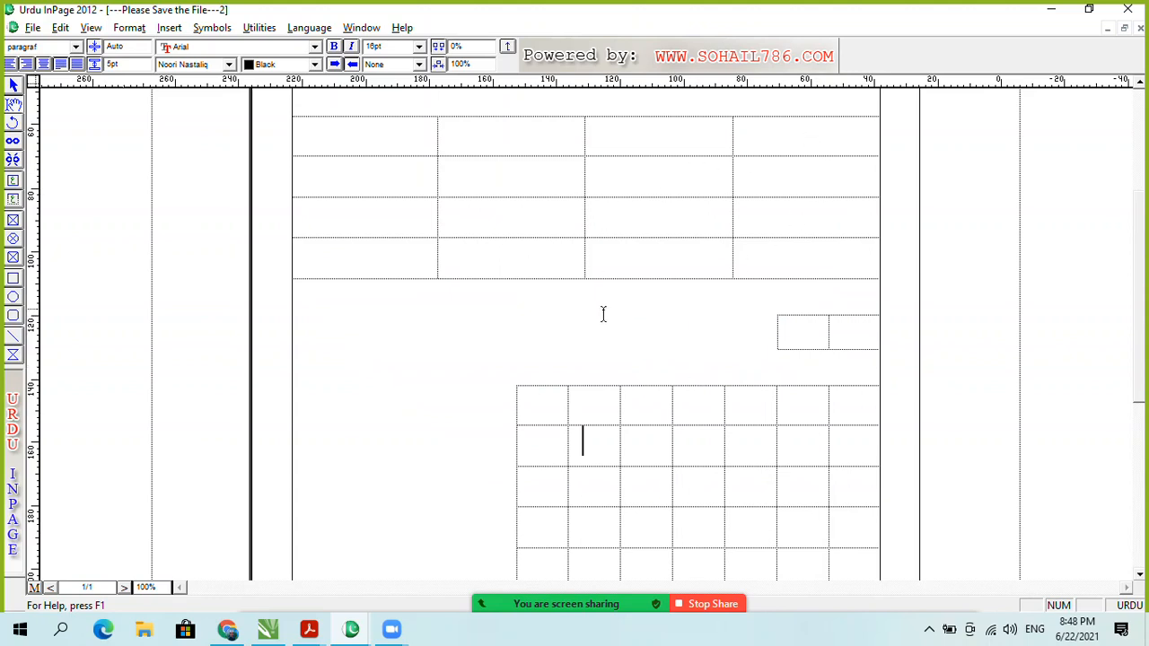
Step: Practise selecting blocks of cells in the 4×4 table by dragging across them
click(812, 150)
drag(813, 150, 509, 258)
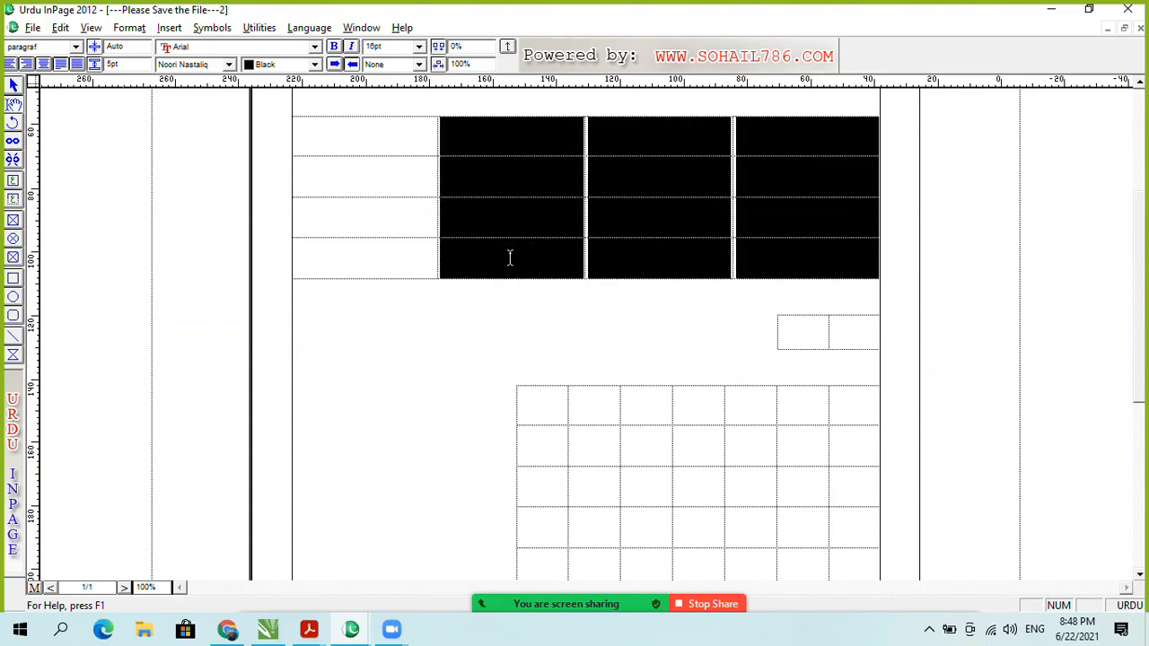
click(685, 180)
drag(799, 141, 391, 295)
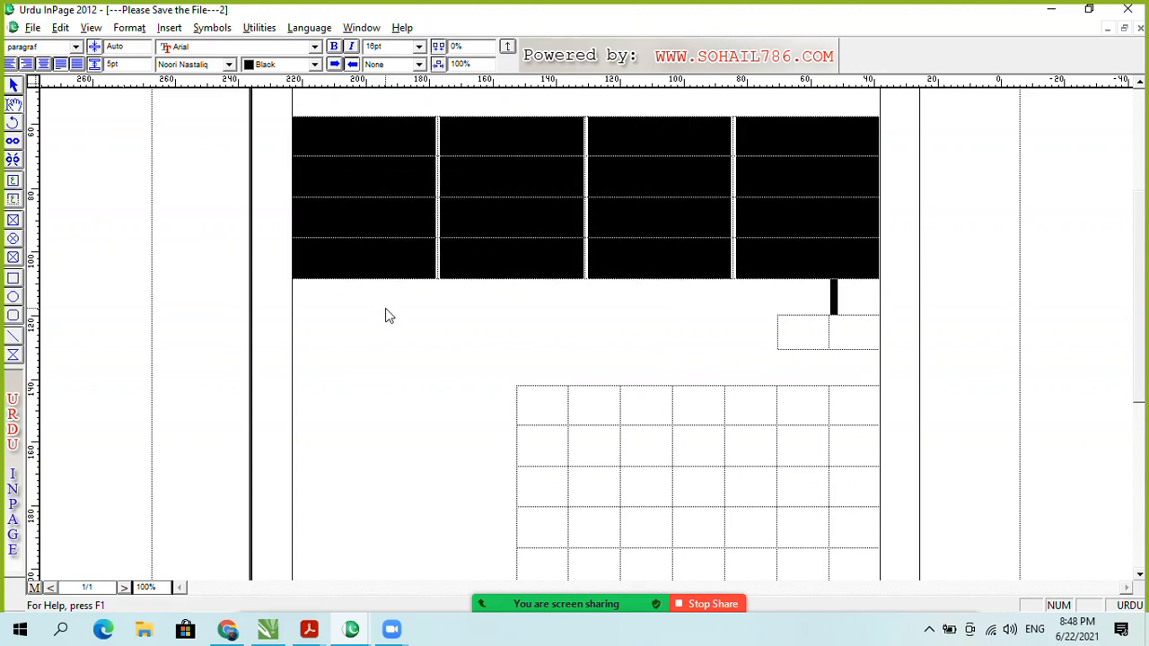
click(386, 315)
drag(817, 127, 467, 212)
click(551, 193)
click(822, 127)
drag(821, 128, 387, 288)
Step: Select all 16 cells of the 4×4 table and bring up its shortcut menu
right_click(688, 219)
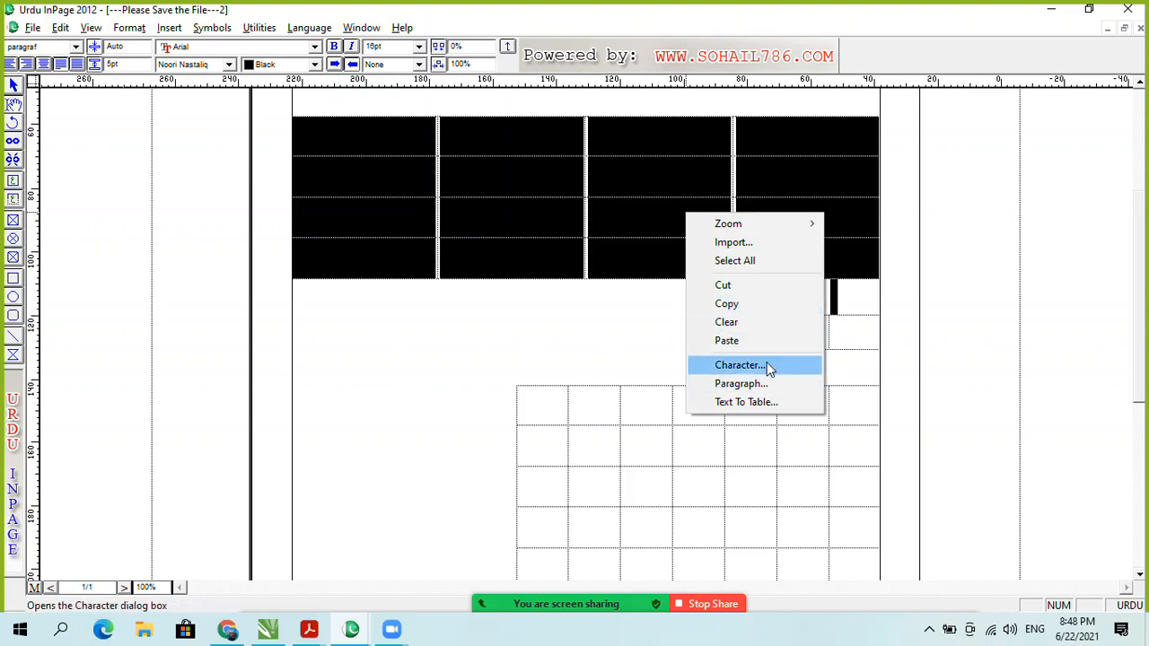
click(659, 231)
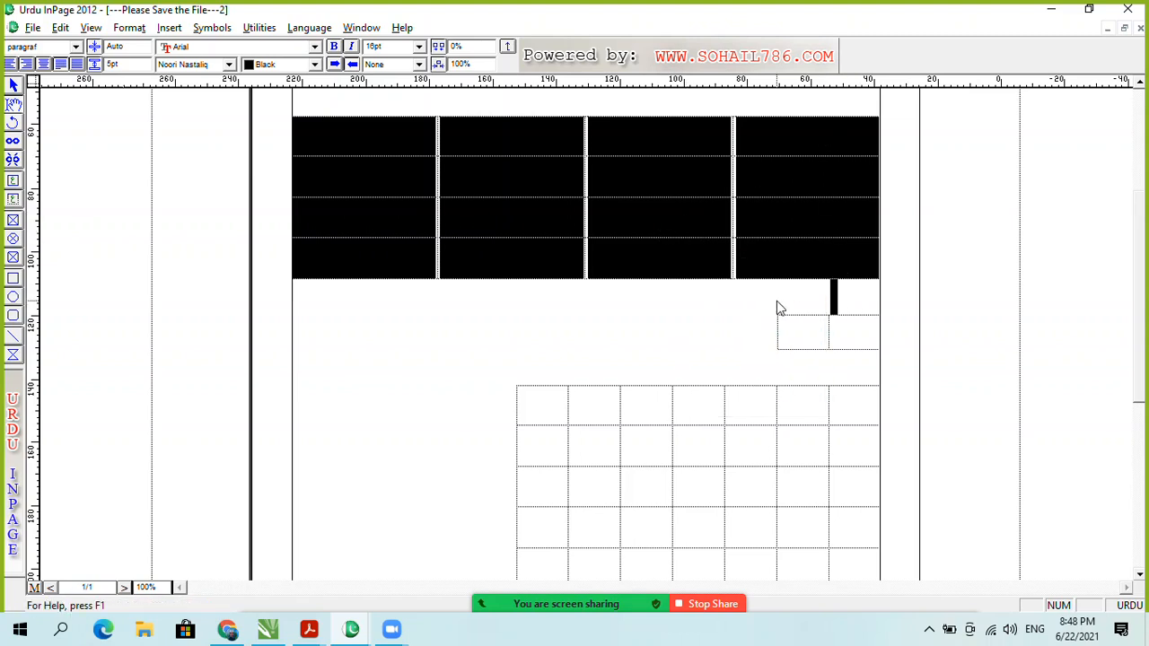
click(735, 299)
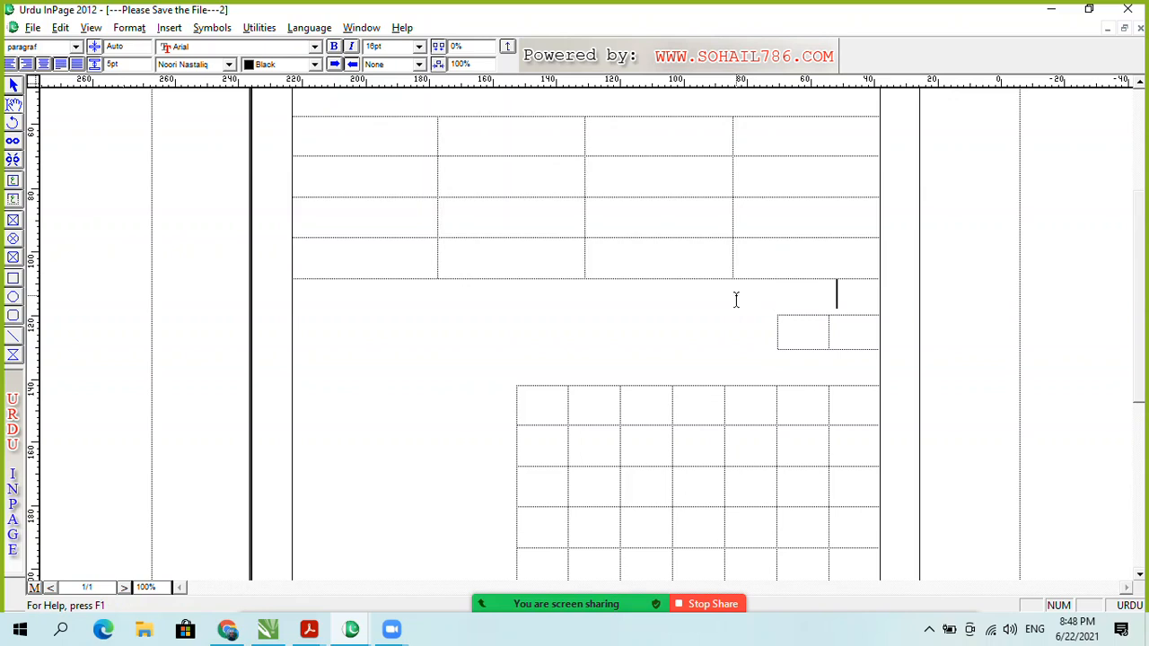
drag(819, 131, 357, 266)
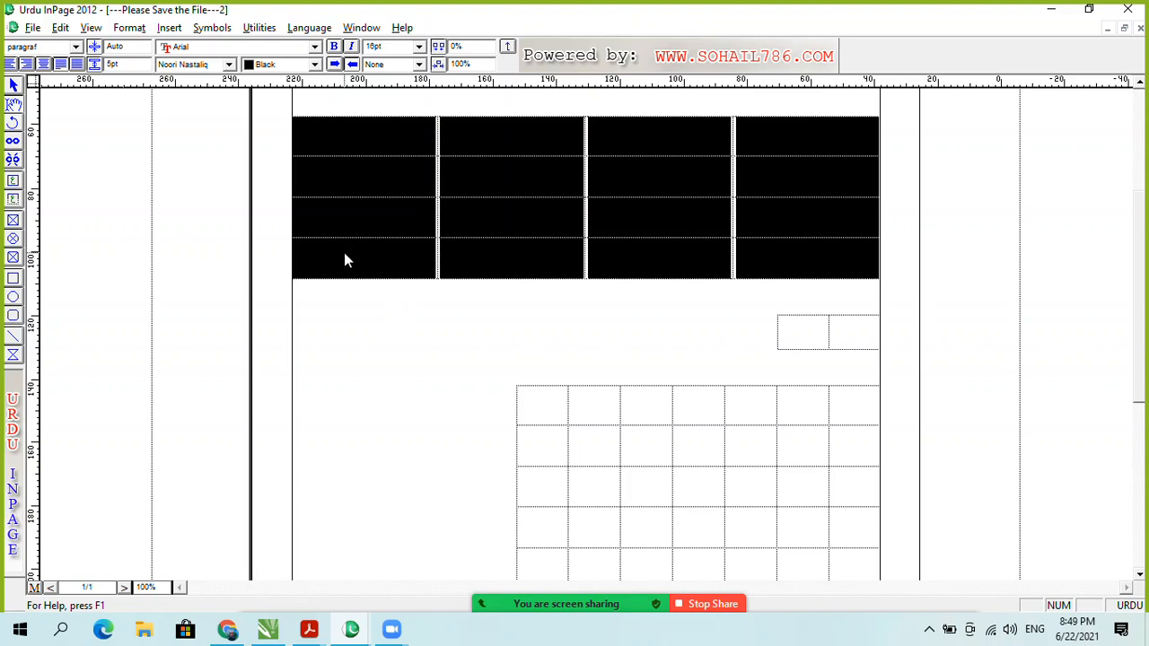
right_click(388, 208)
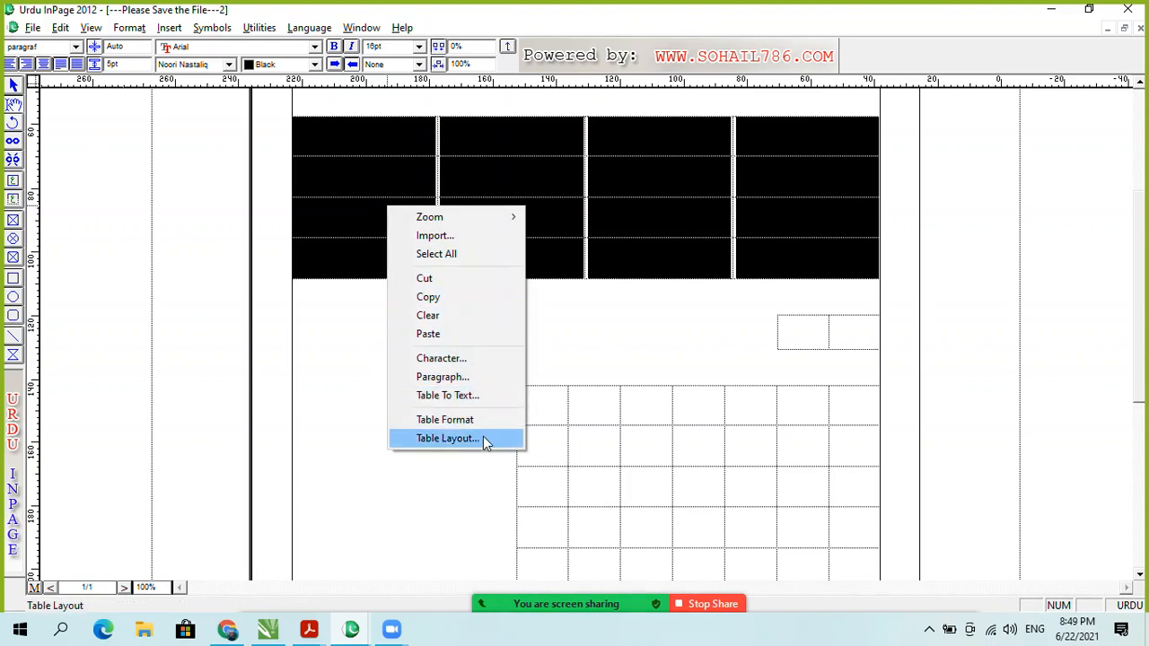
Step: Delete the 4×4 table, then select the small two-column table and delete it via Table Layout
click(482, 438)
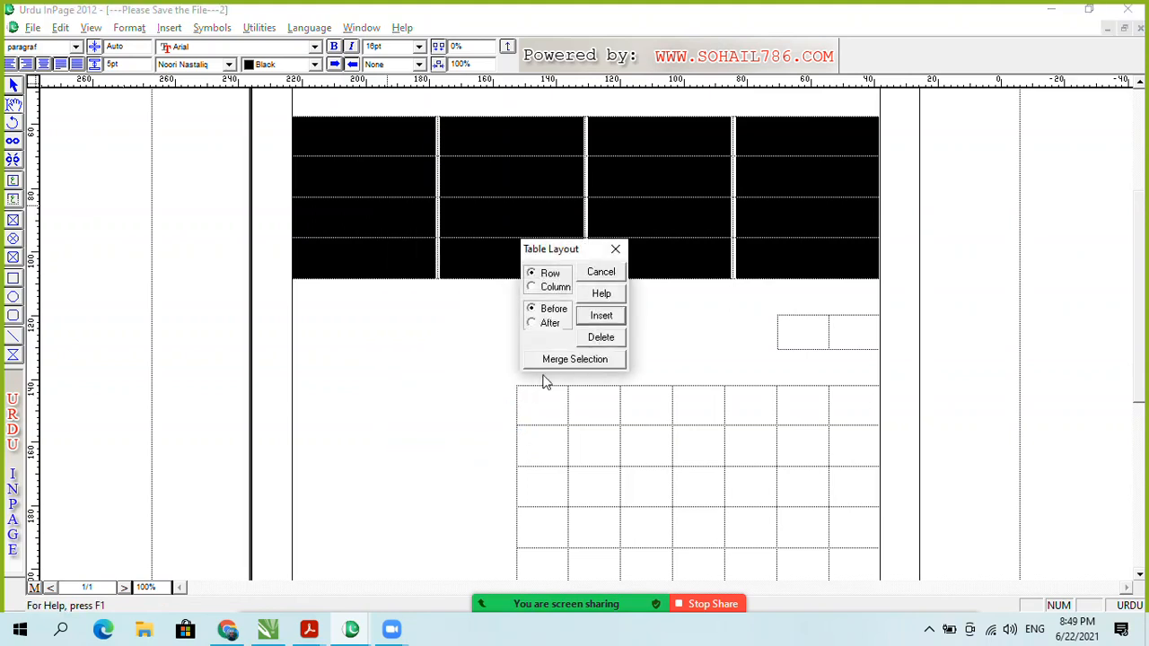
click(602, 338)
drag(868, 166, 779, 170)
right_click(809, 168)
click(797, 170)
click(816, 171)
right_click(782, 168)
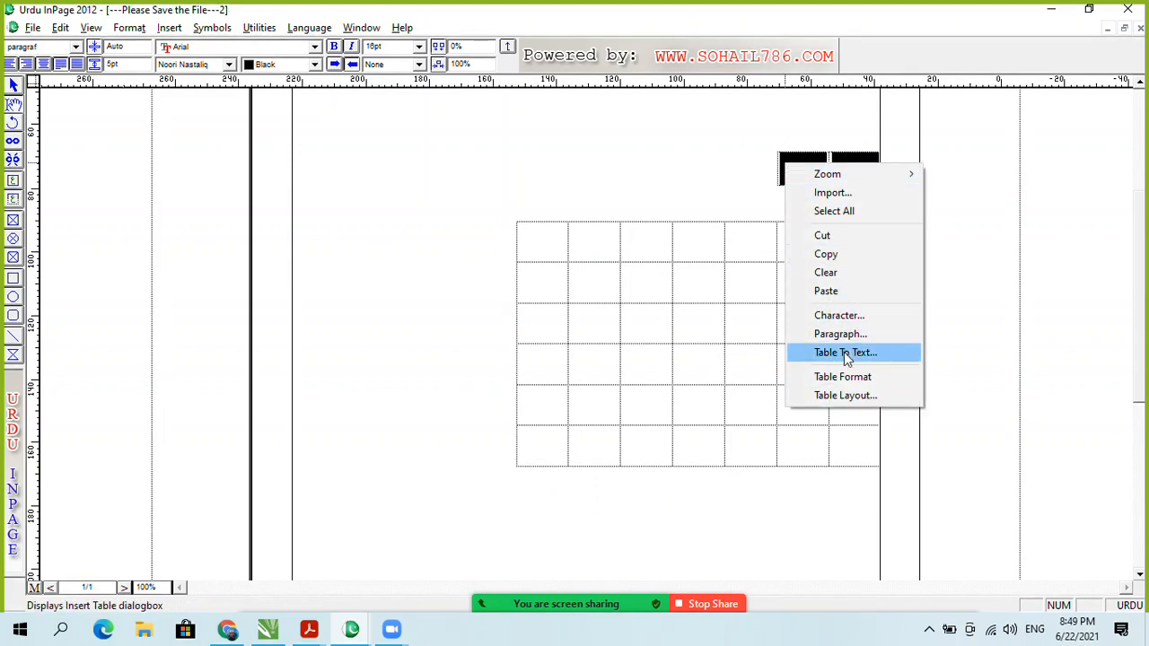
click(858, 396)
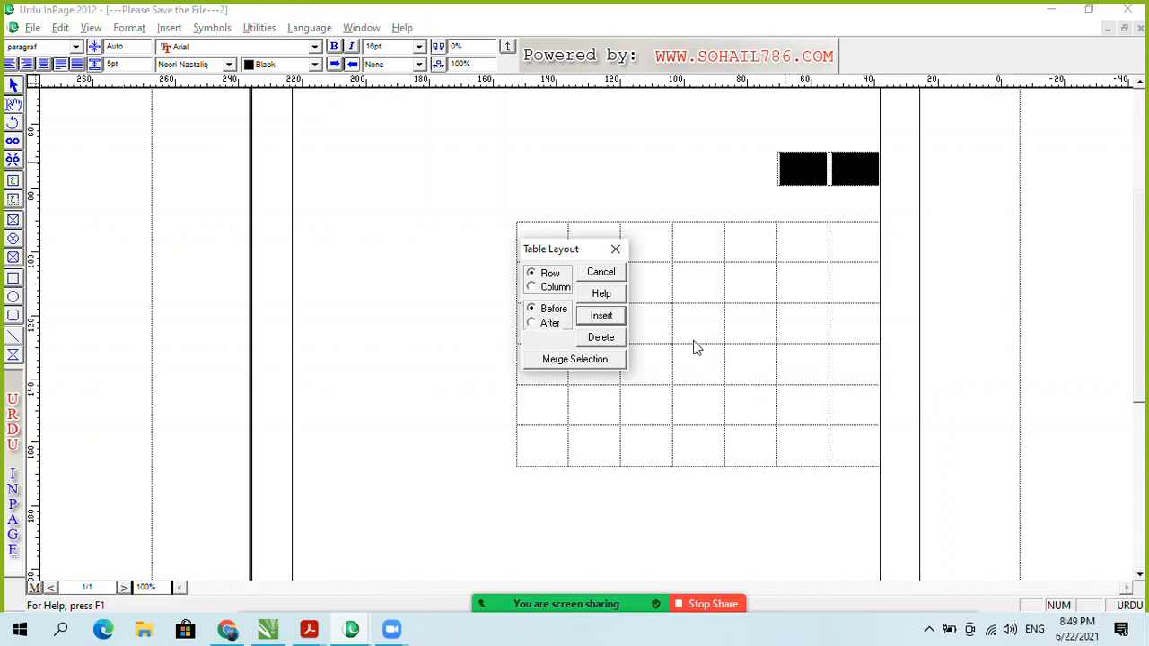
click(599, 337)
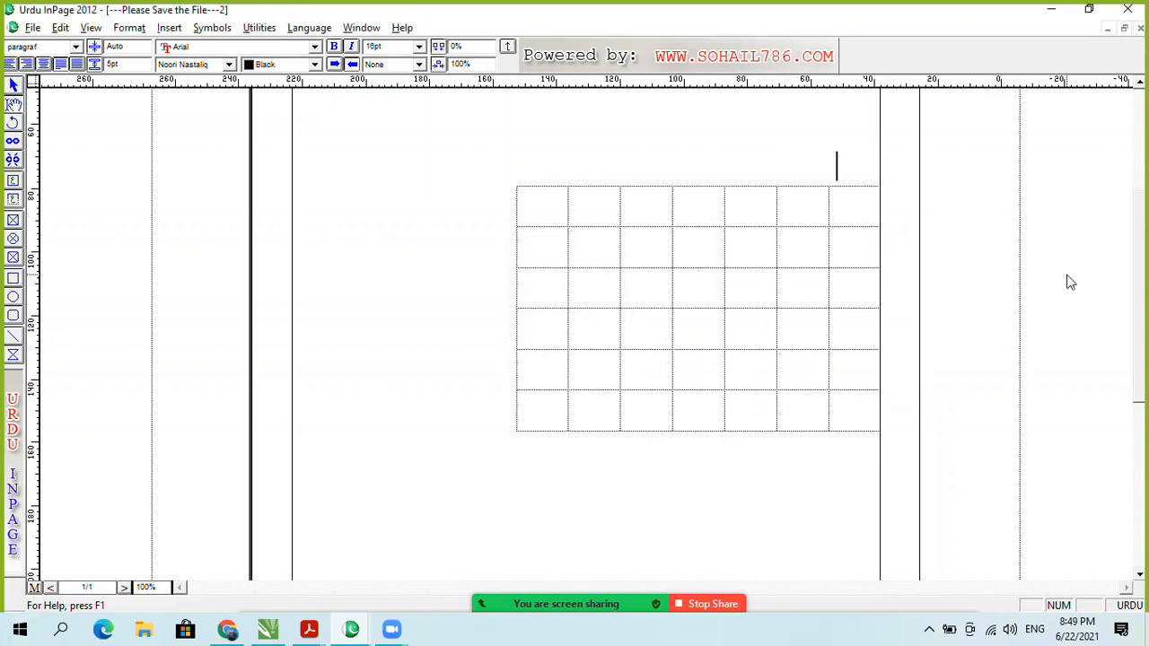
Step: Select every cell of the 7-column grid after a few trial selections
click(847, 207)
drag(847, 207, 474, 461)
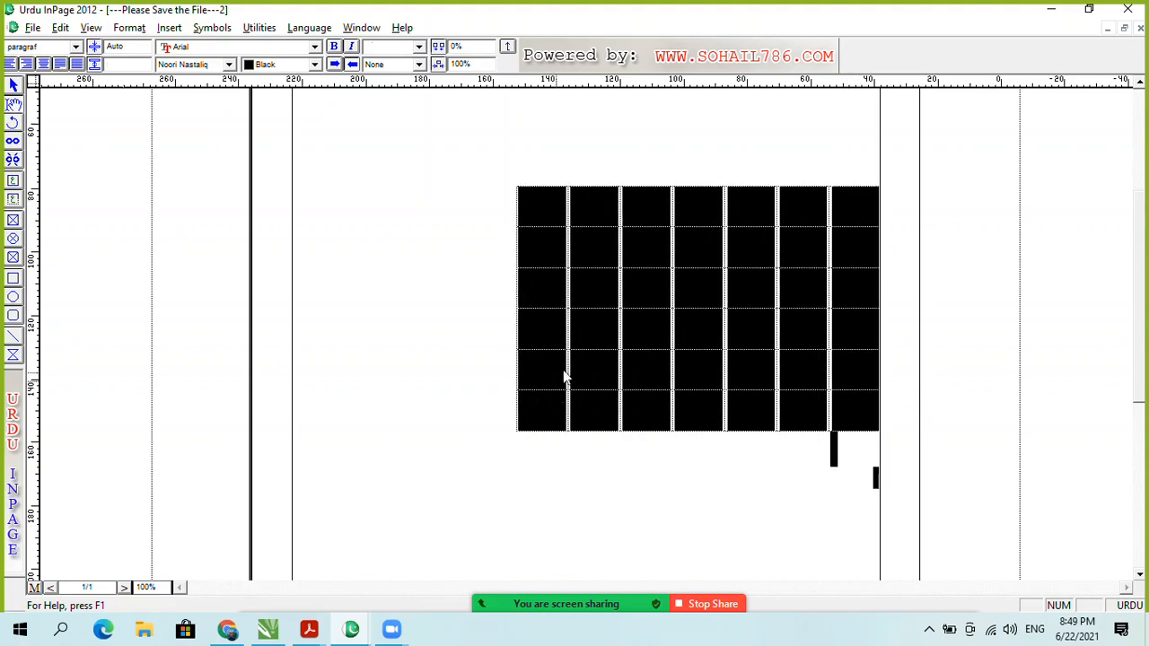
click(862, 219)
key(ctrl+a)
click(797, 497)
click(838, 220)
click(847, 205)
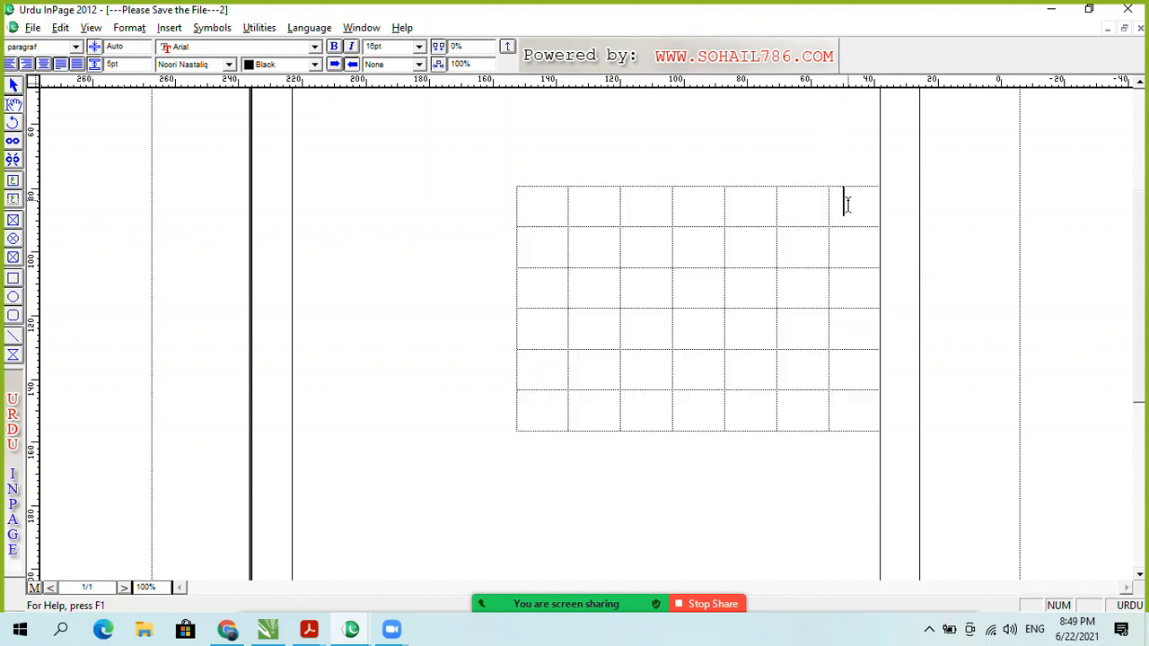
drag(857, 200, 516, 413)
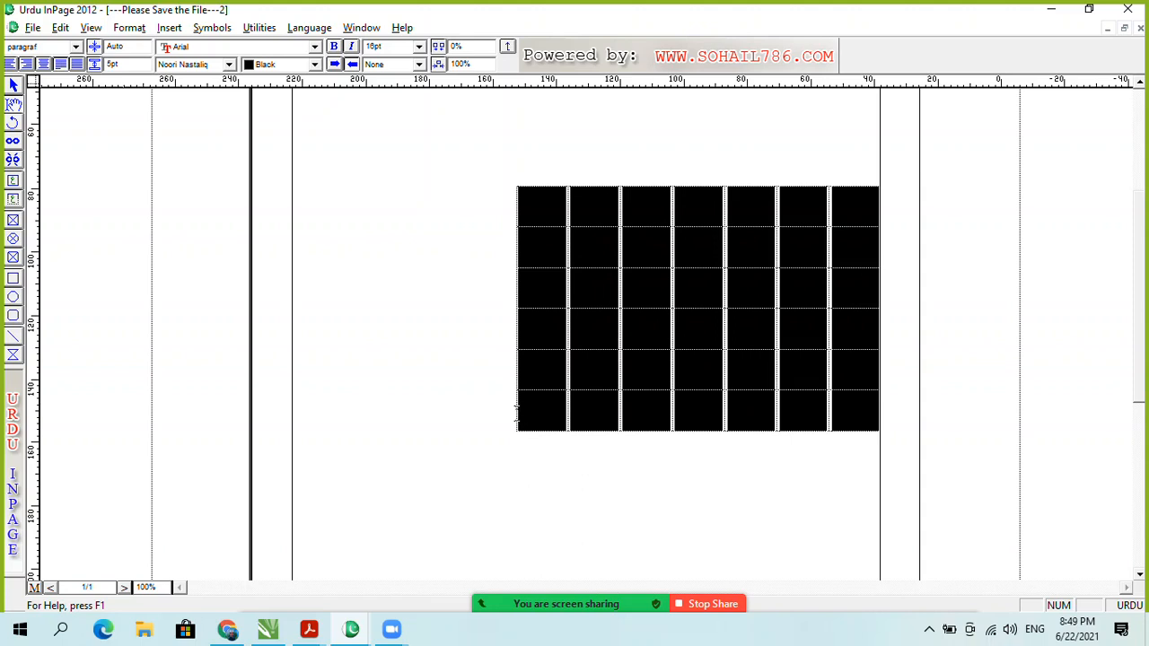
drag(346, 447, 520, 415)
Step: Delete the 7-column grid through Table Layout and place the caret below the paragraph
right_click(739, 280)
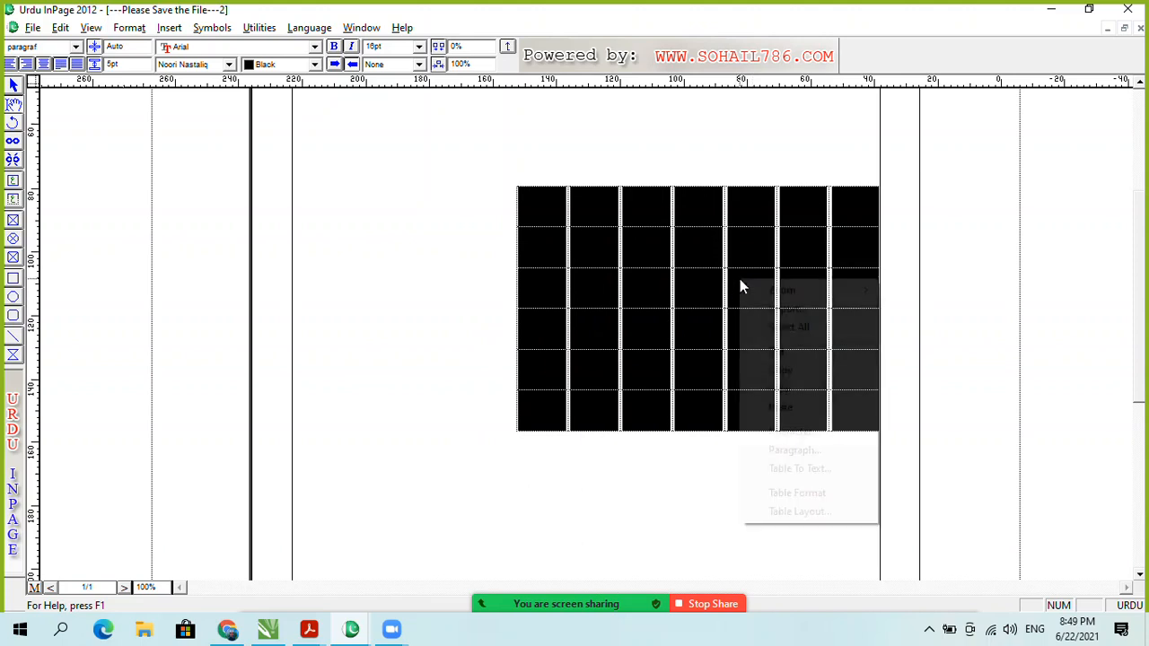
click(814, 512)
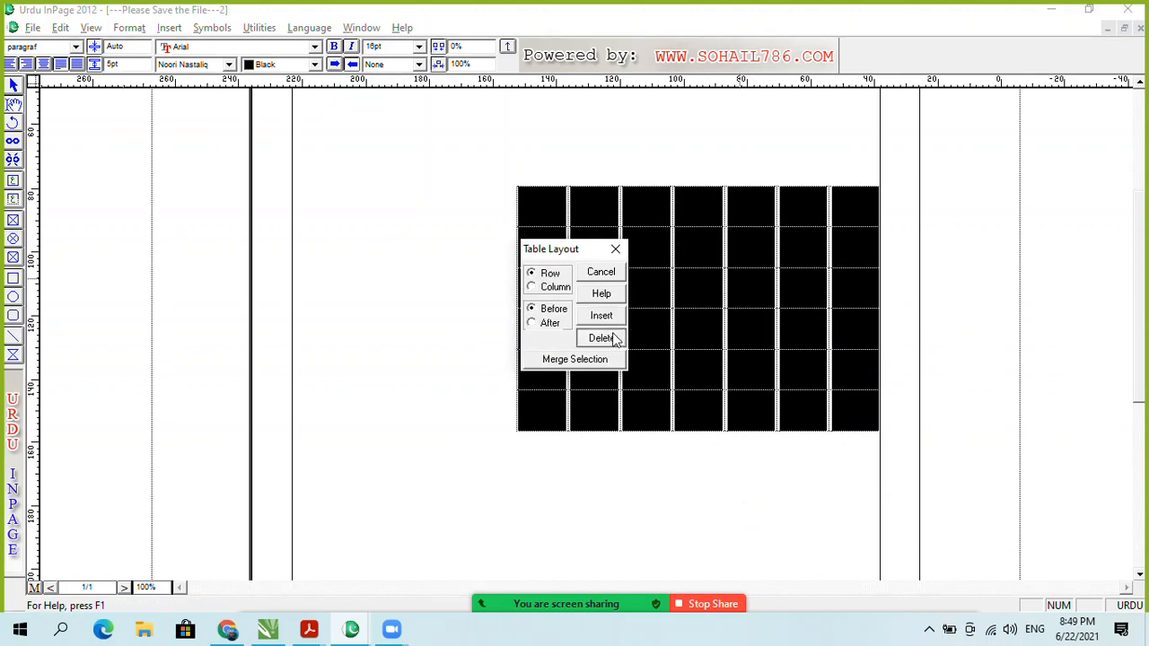
click(601, 337)
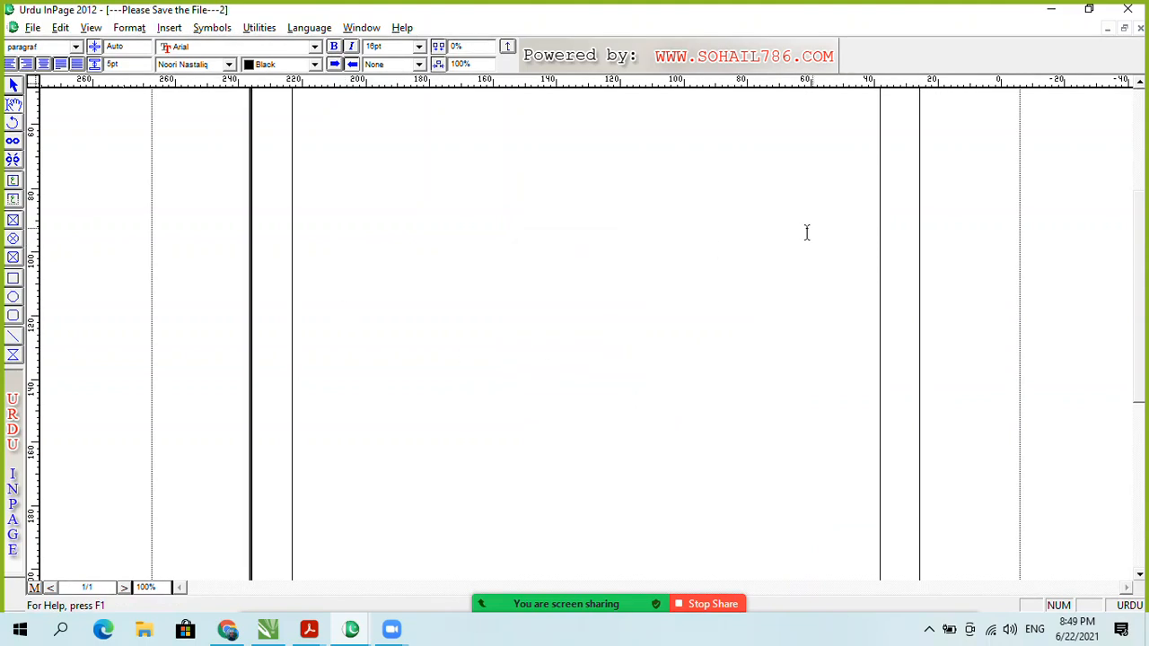
drag(1140, 290, 1140, 236)
click(796, 296)
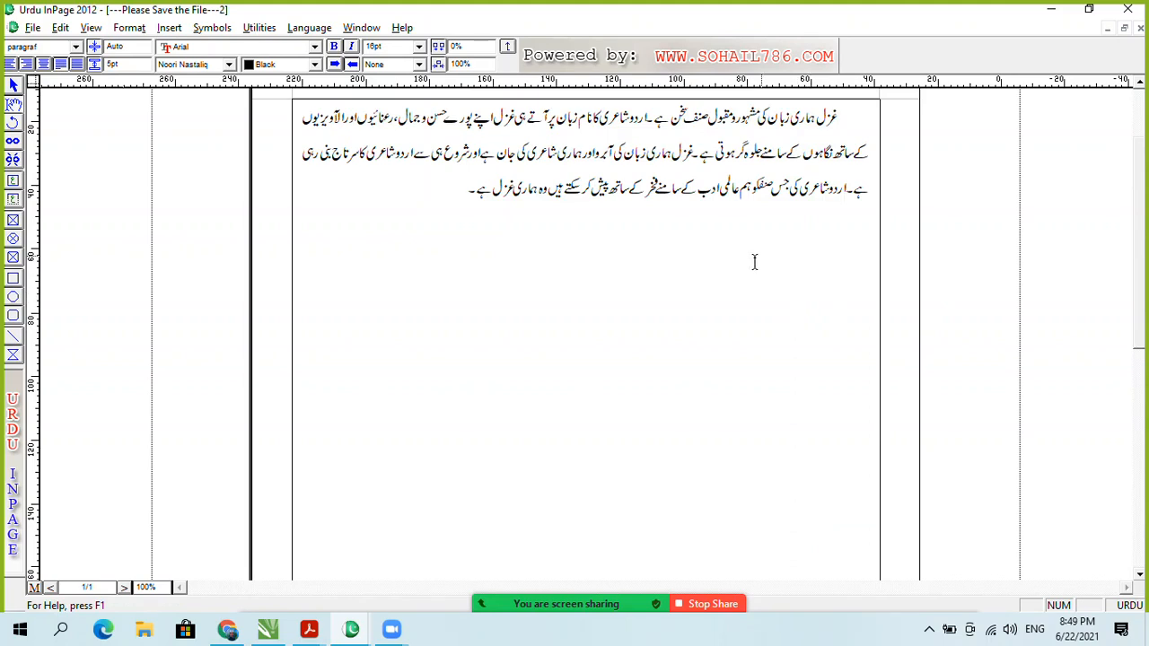
Step: Erase the entire three-line Urdu paragraph, leaving the text box empty
key(BackSpace)
key(BackSpace)
key(BackSpace)
key(BackSpace)
key(BackSpace)
key(BackSpace)
key(BackSpace)
key(BackSpace)
key(BackSpace)
key(BackSpace)
key(BackSpace)
key(BackSpace)
key(BackSpace)
key(BackSpace)
key(BackSpace)
key(BackSpace)
key(BackSpace)
key(BackSpace)
key(BackSpace)
key(BackSpace)
key(Down)
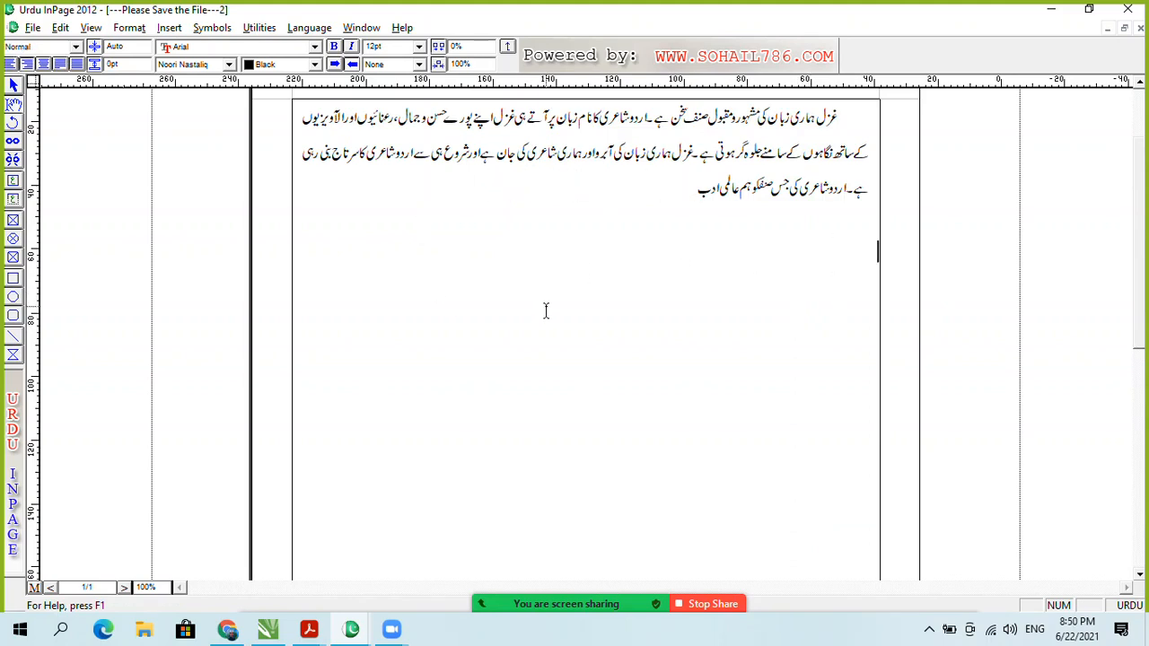
key(ctrl+a)
key(BackSpace)
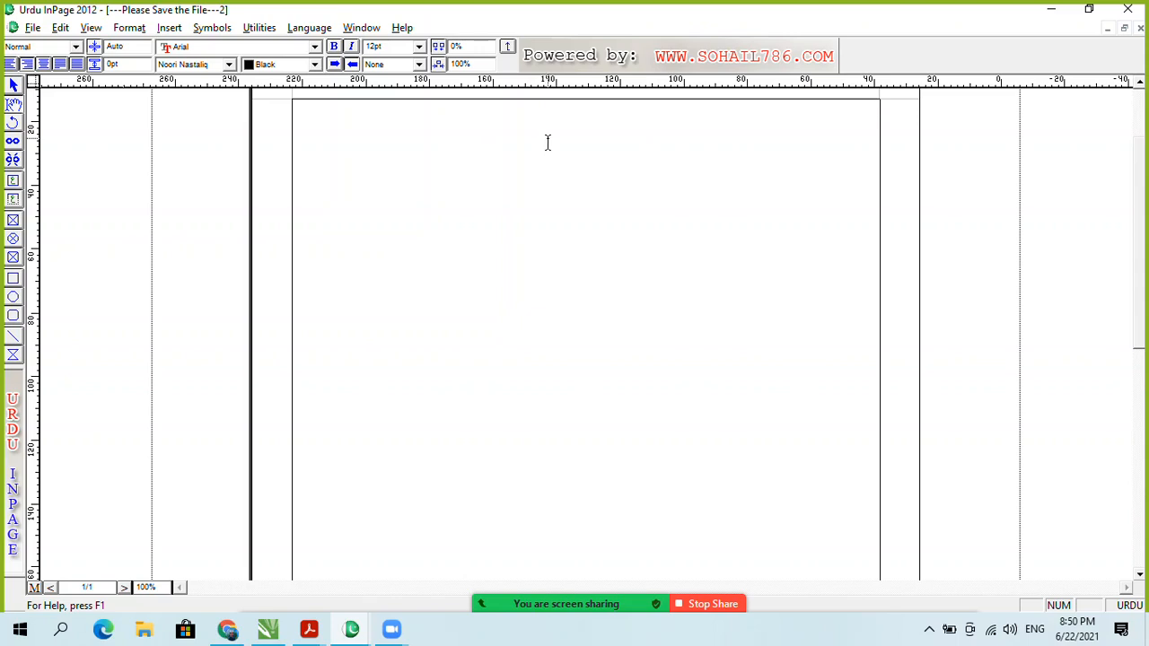
right_click(719, 206)
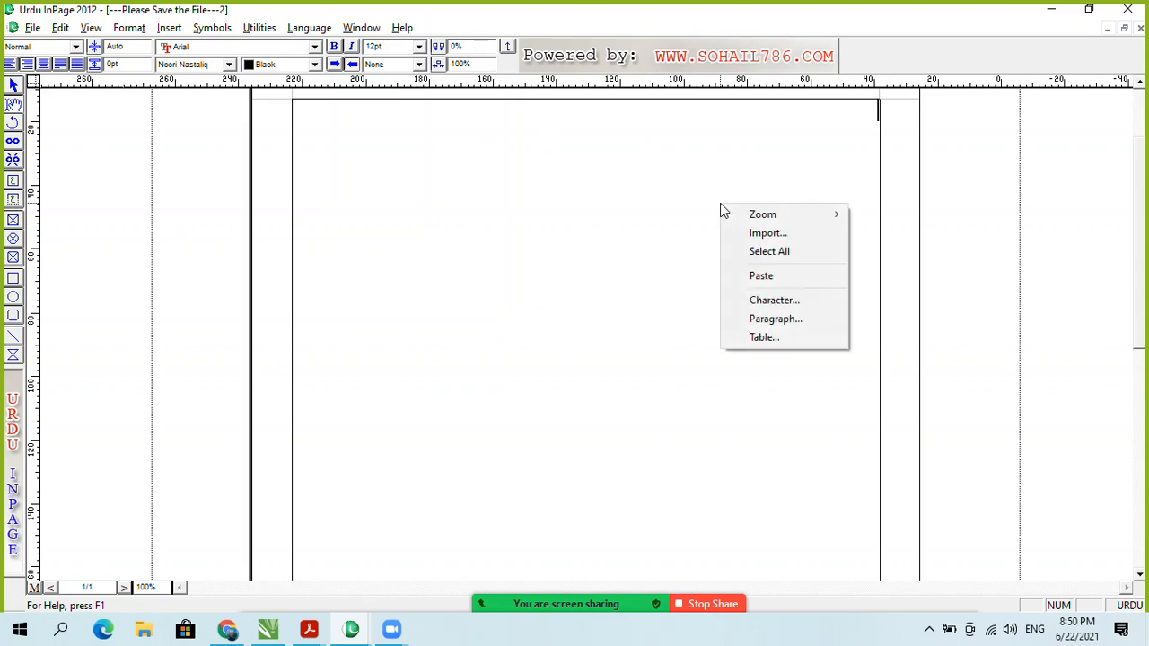
Step: Insert a 5-row, 6-column table with automatic column widths at the top of the page
click(791, 339)
click(599, 290)
click(599, 289)
click(599, 307)
click(599, 307)
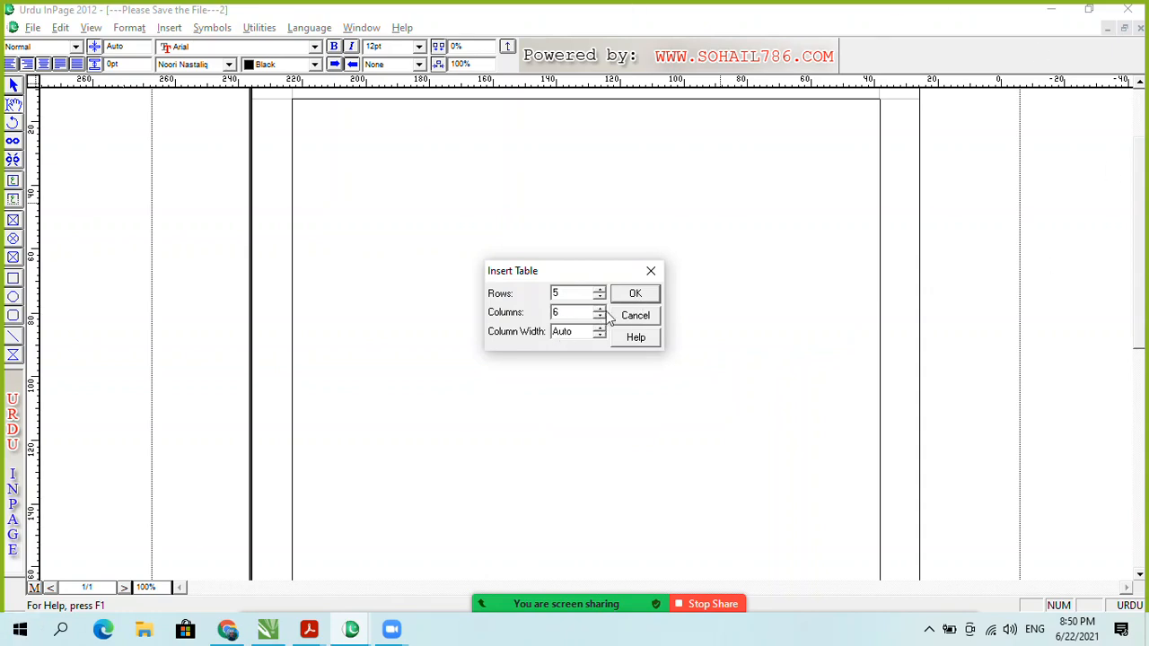
click(635, 292)
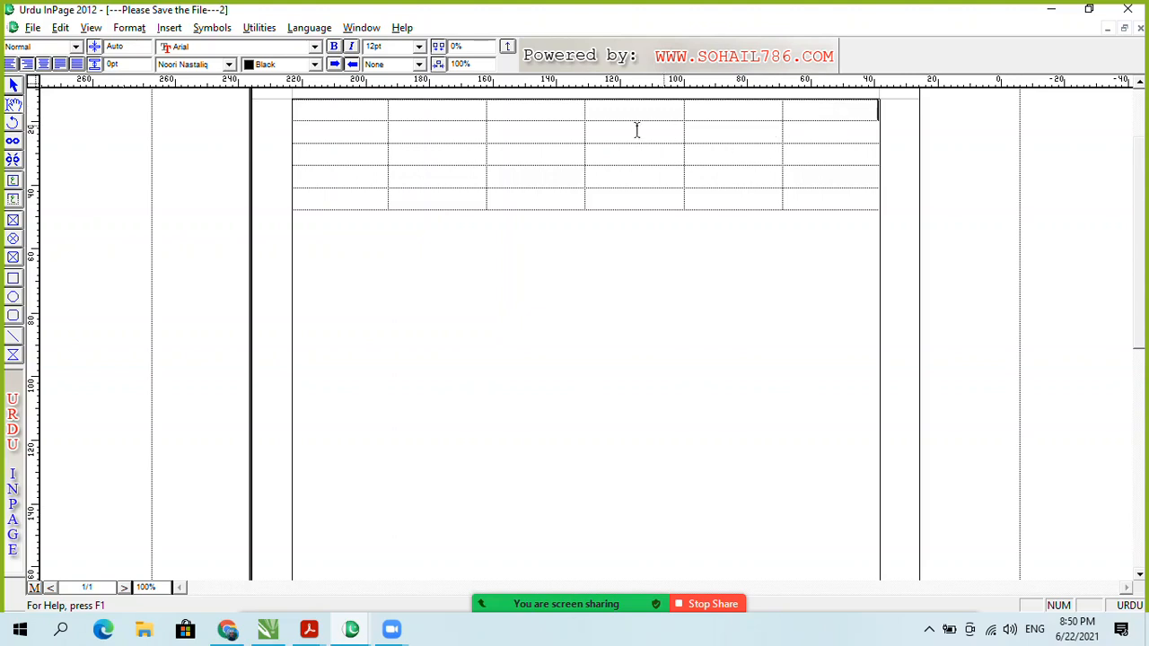
click(168, 29)
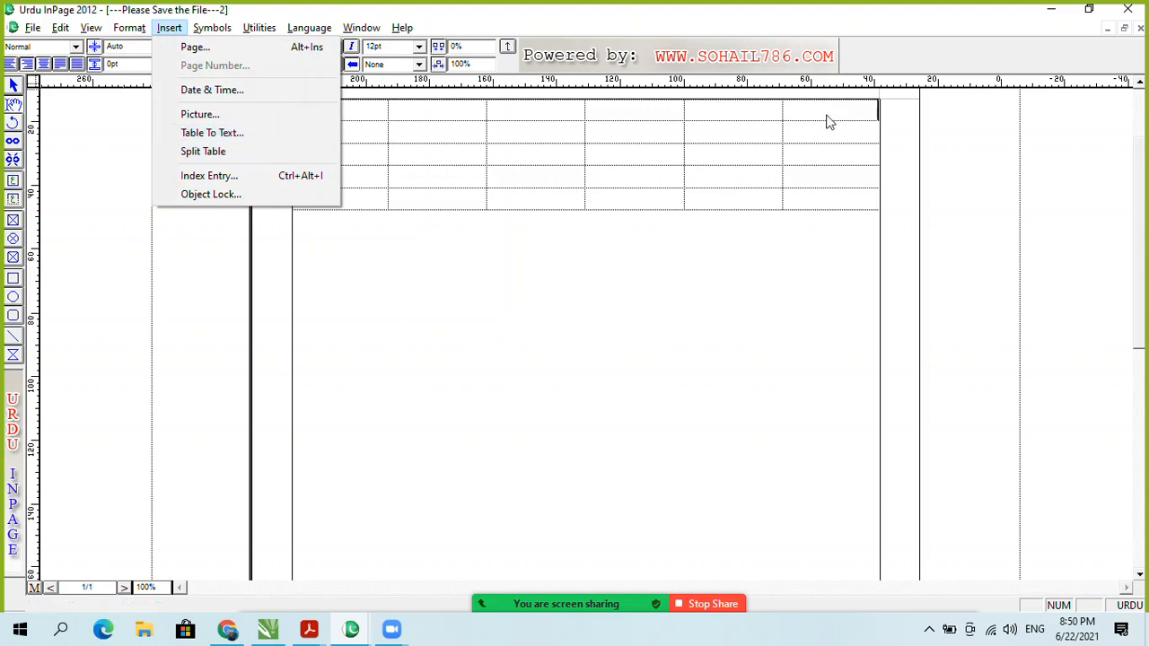
click(583, 266)
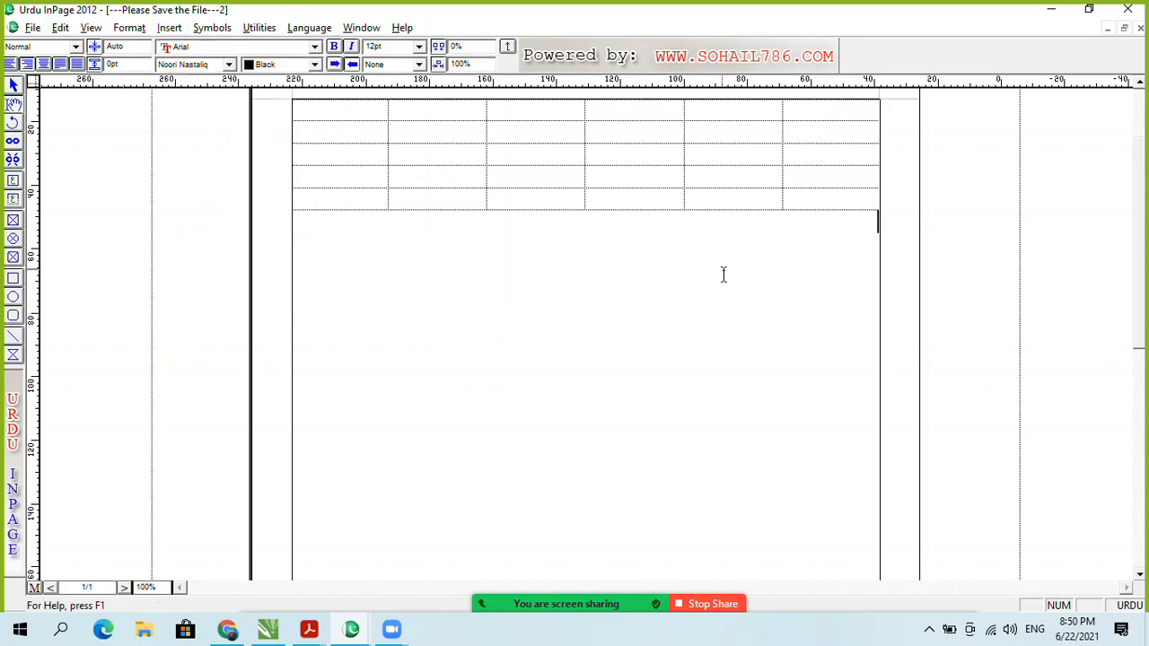
Step: Open the Insert menu so its Table... command is ready to choose
click(169, 28)
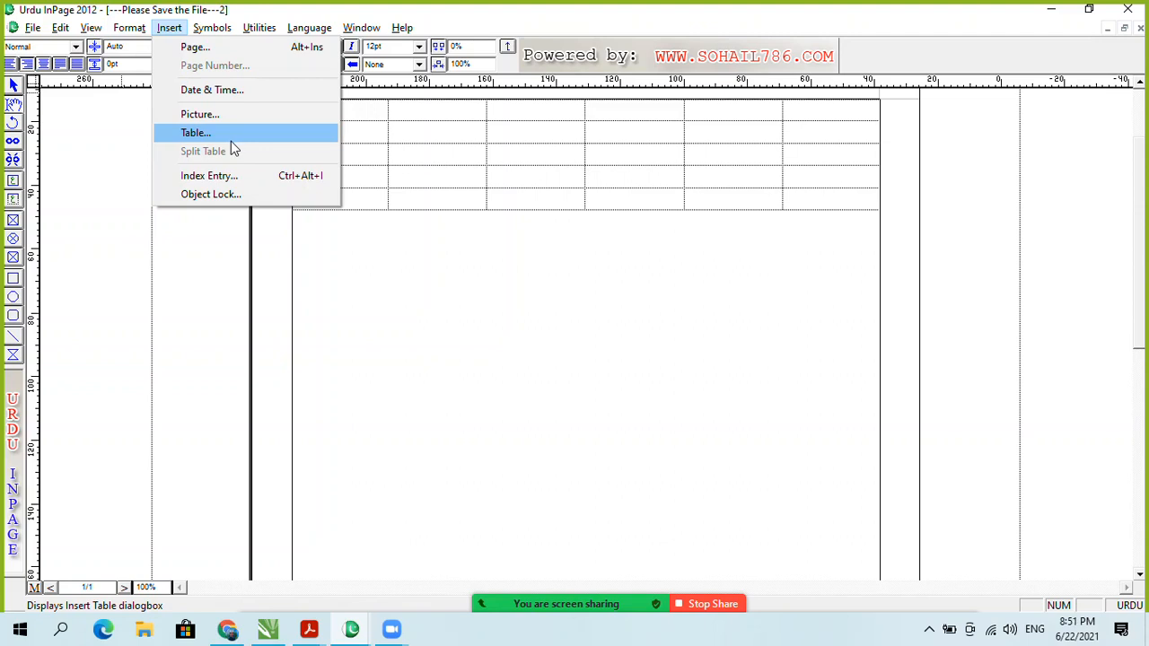
Step: Open the Insert Table dialog from the Insert menu and the page's context menu, cancelling each time
click(440, 261)
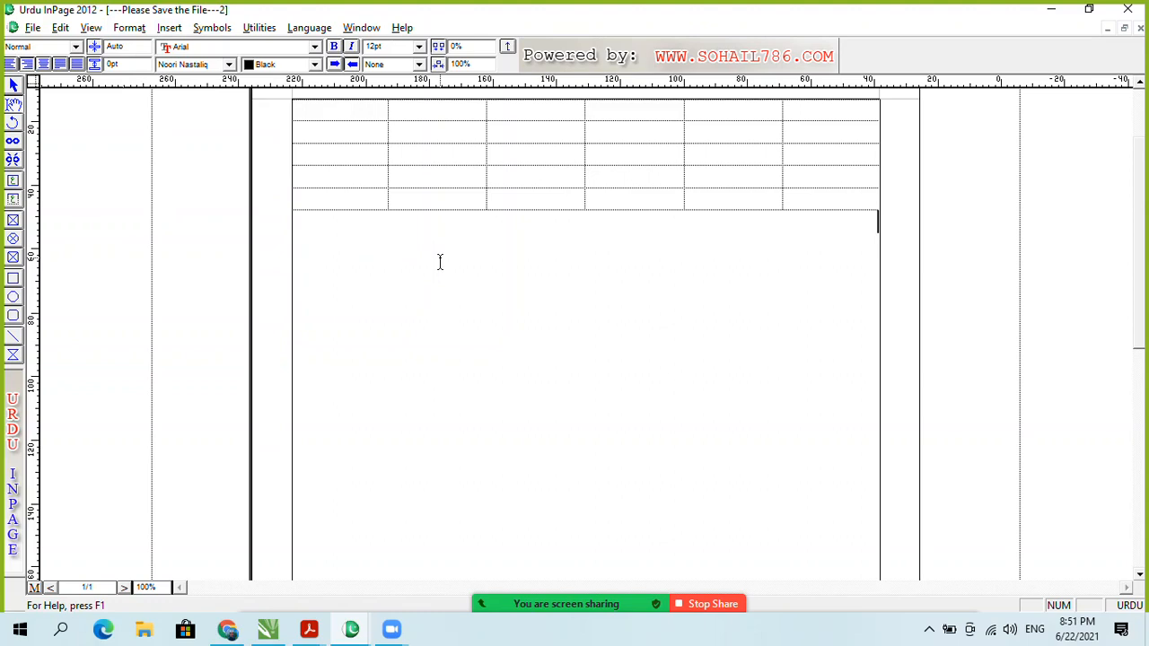
click(169, 27)
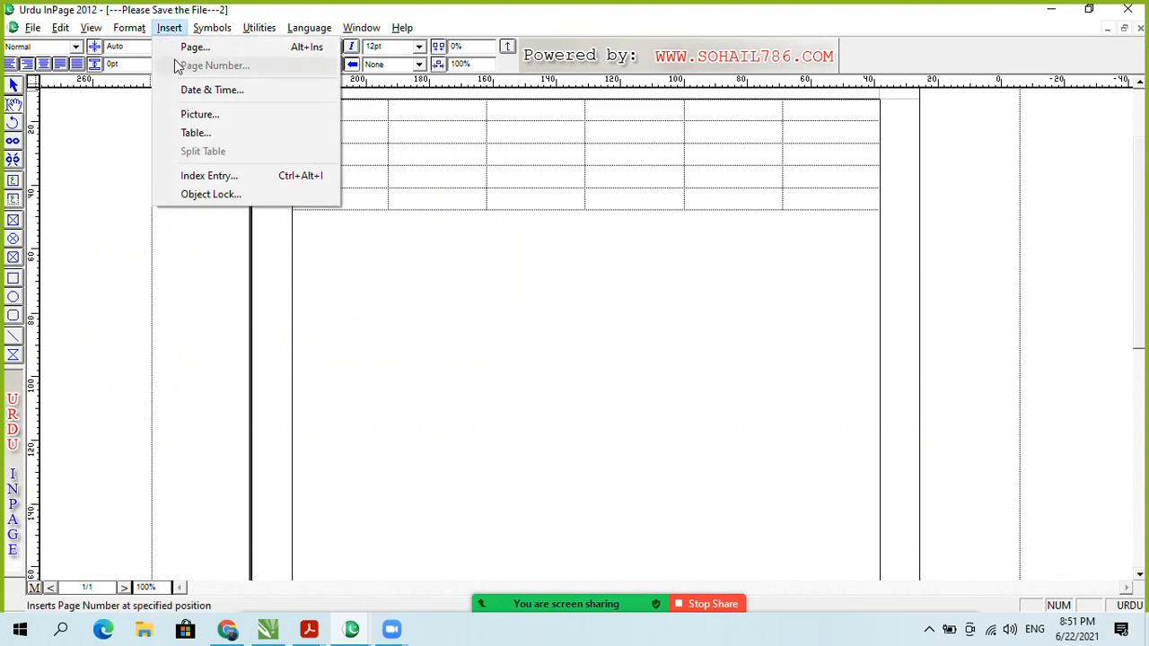
click(215, 134)
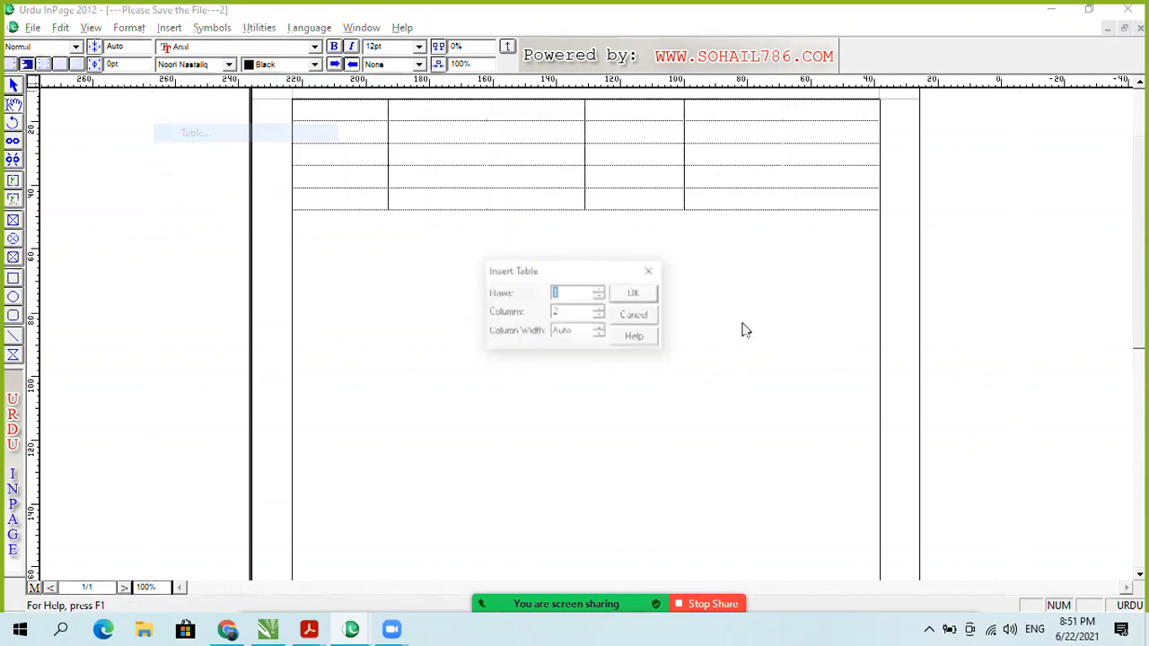
click(633, 318)
right_click(706, 268)
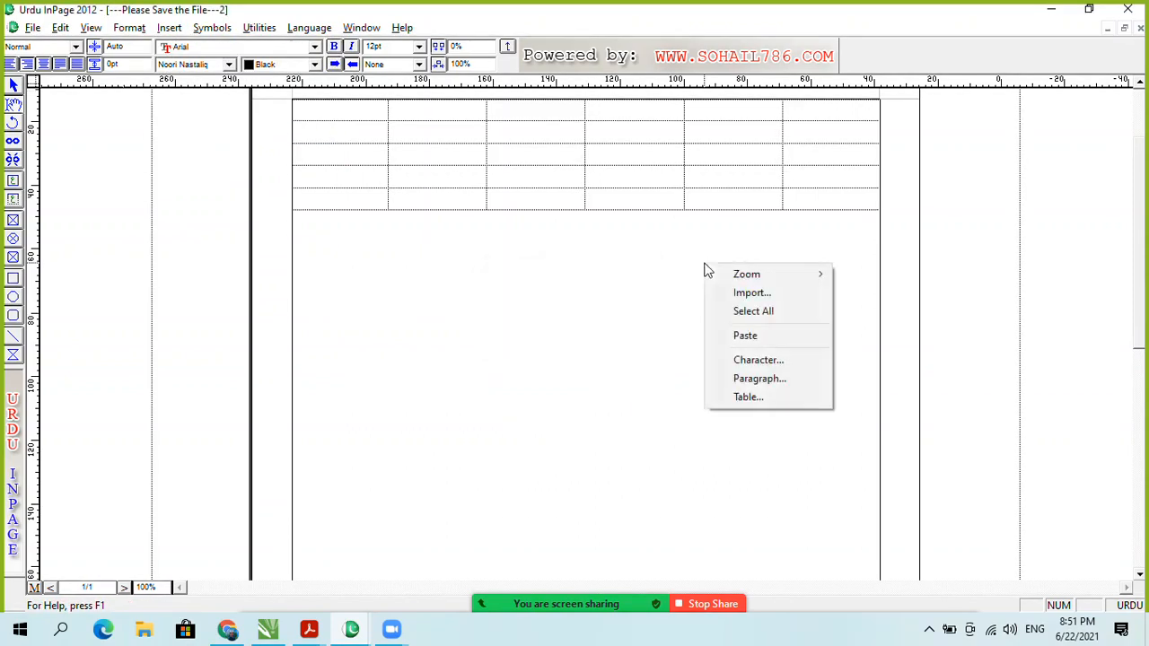
click(772, 397)
click(644, 295)
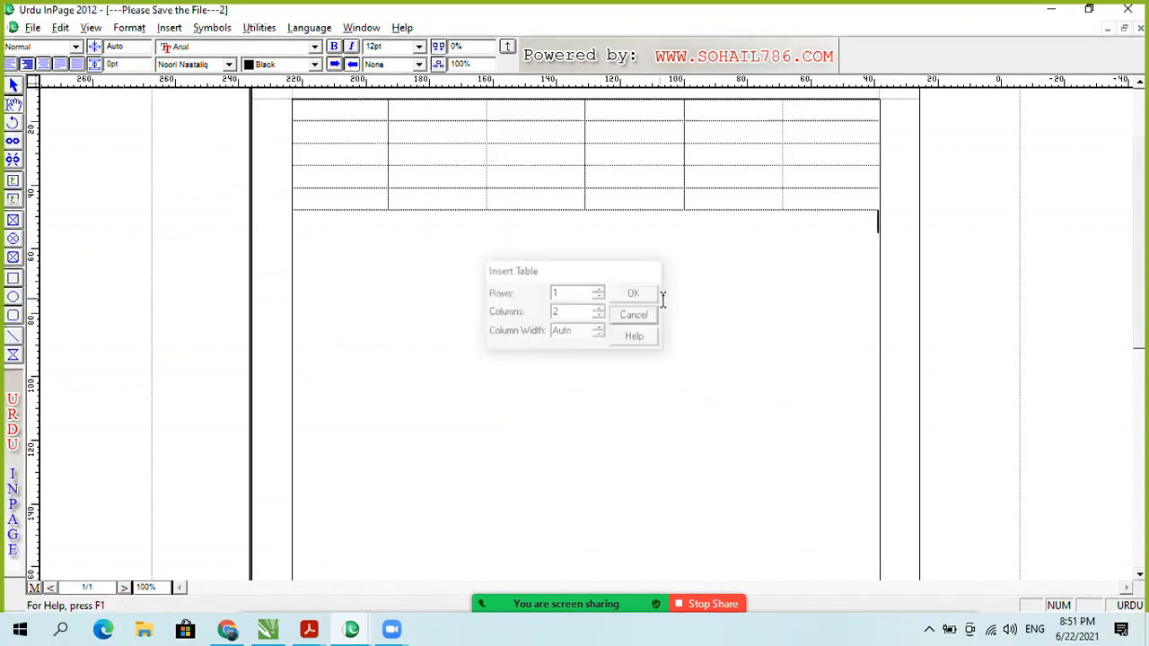
Step: Cancel the Insert Table dialog once more, leaving the 5×6 table, and preview the open PDFs in Acrobat
right_click(663, 297)
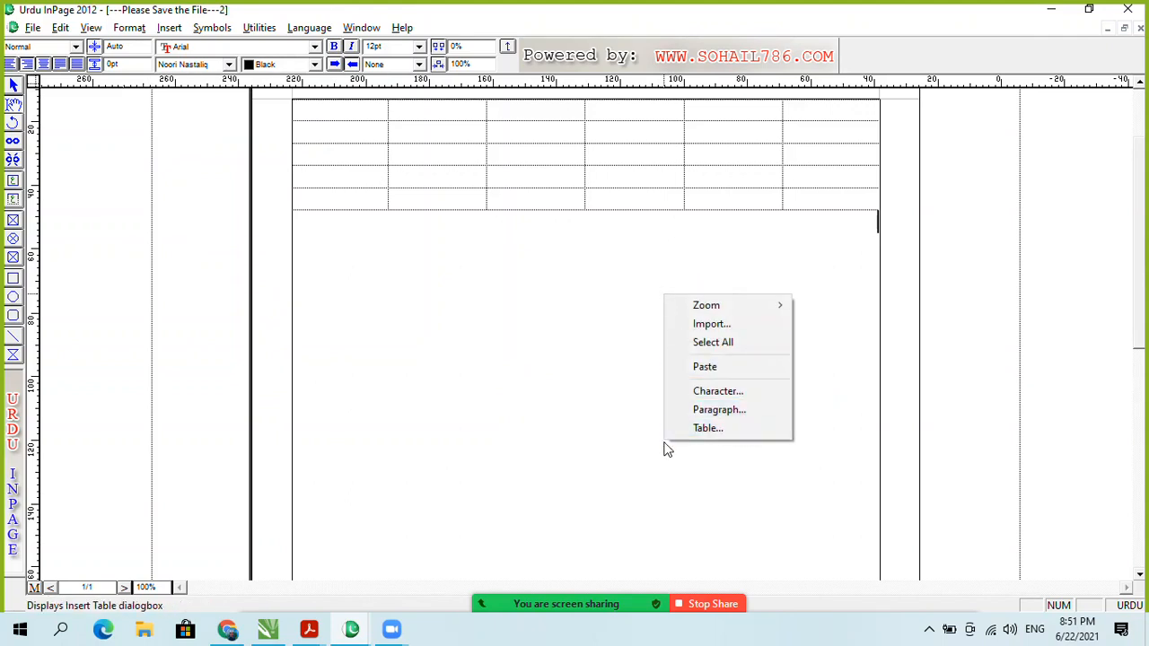
click(715, 427)
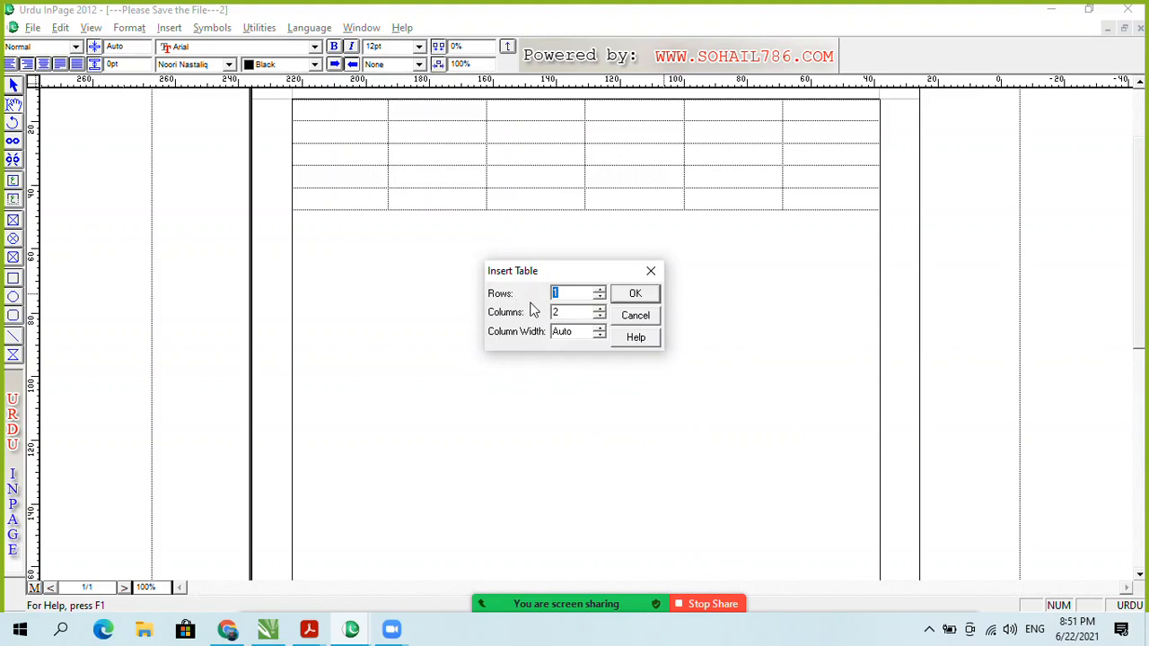
click(656, 316)
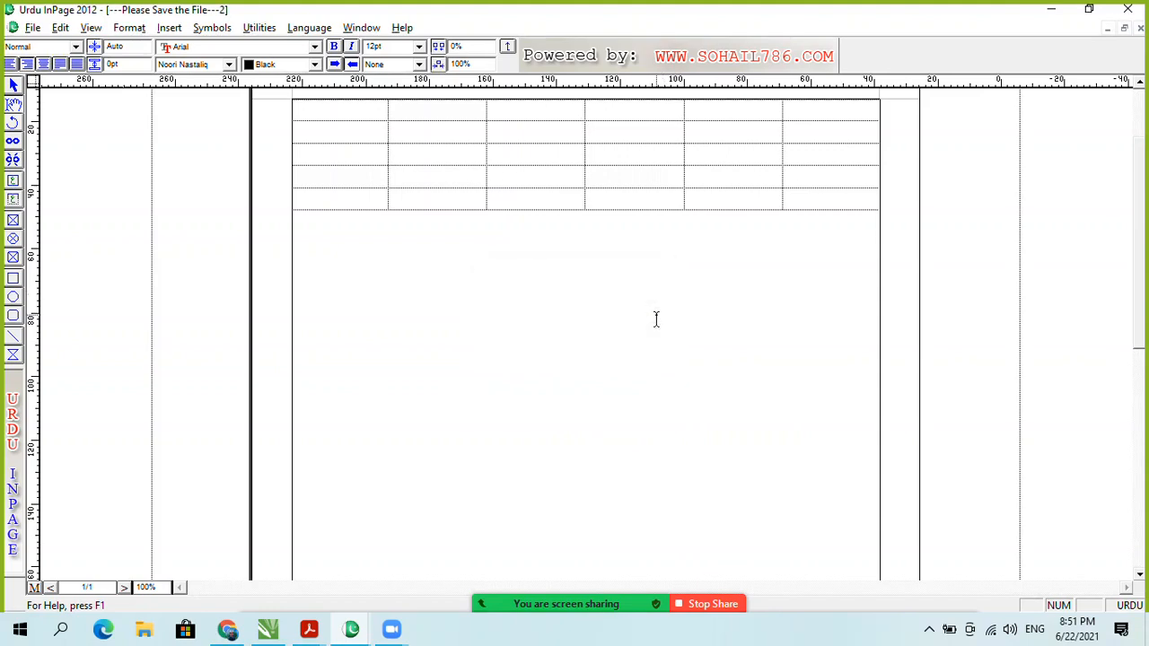
click(309, 629)
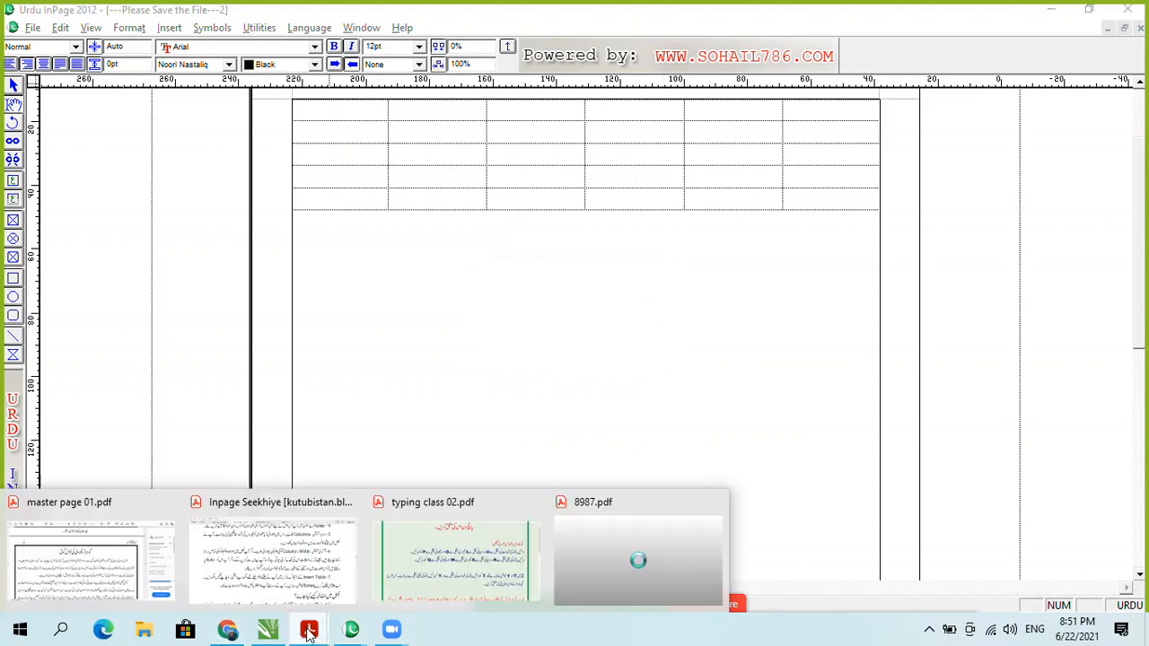
Step: Bring the Inpage Seekhiye PDF forward and scroll to the passage on adding to an existing table
click(275, 585)
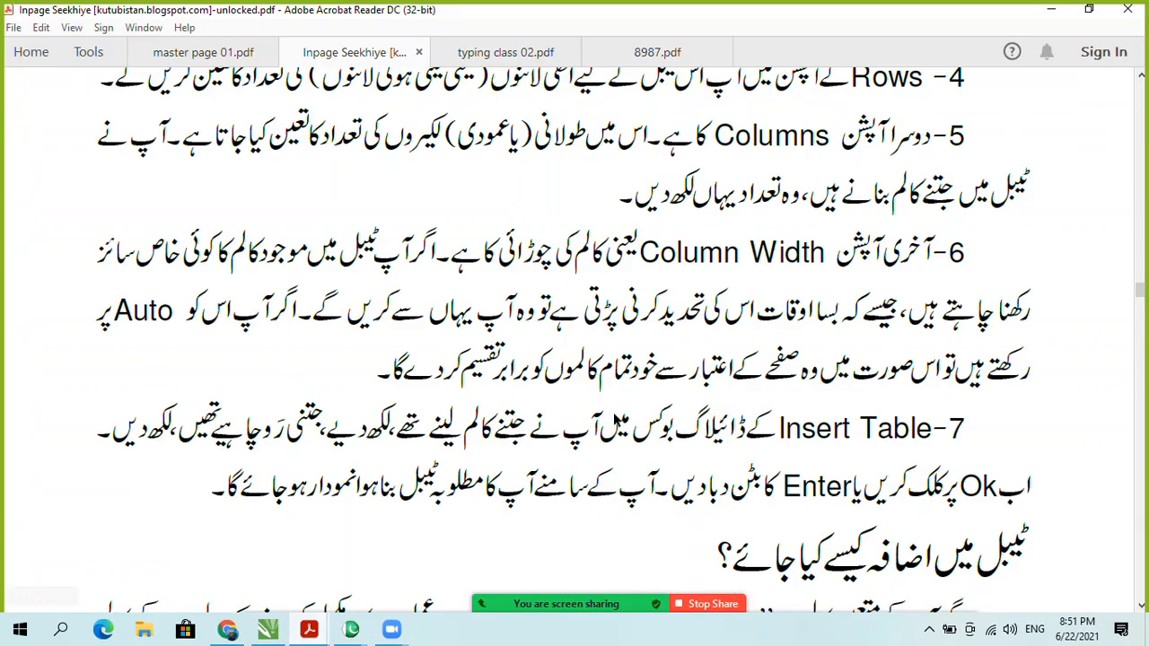
scroll(738, 396, down, 2)
scroll(739, 396, down, 5)
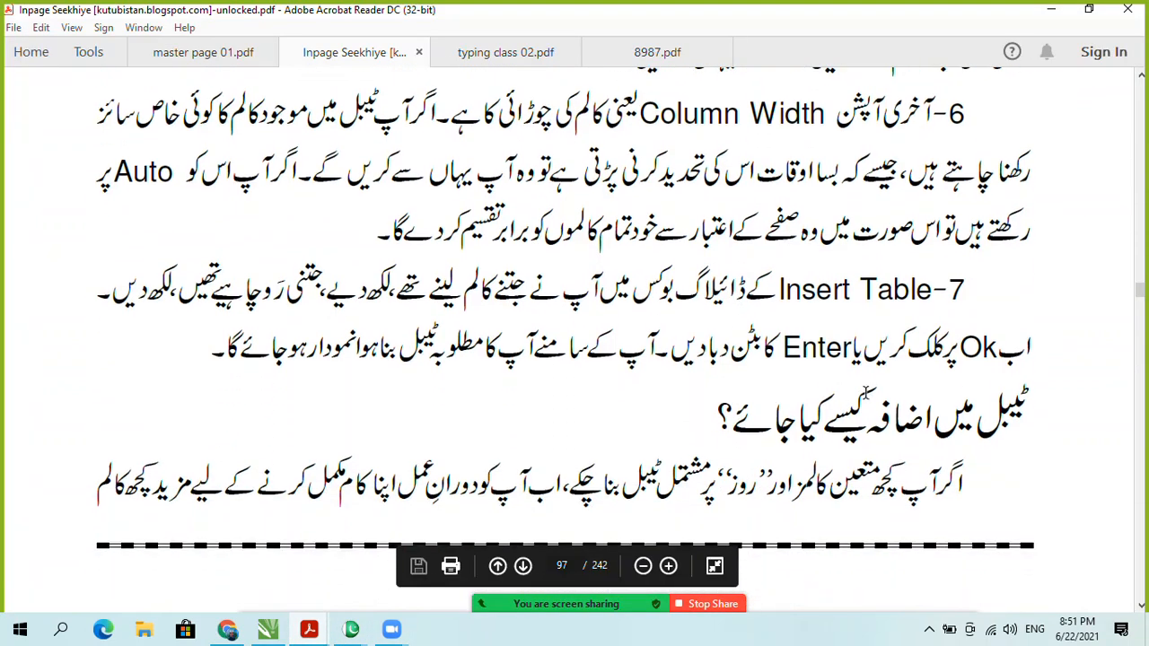
scroll(836, 309, up, 4)
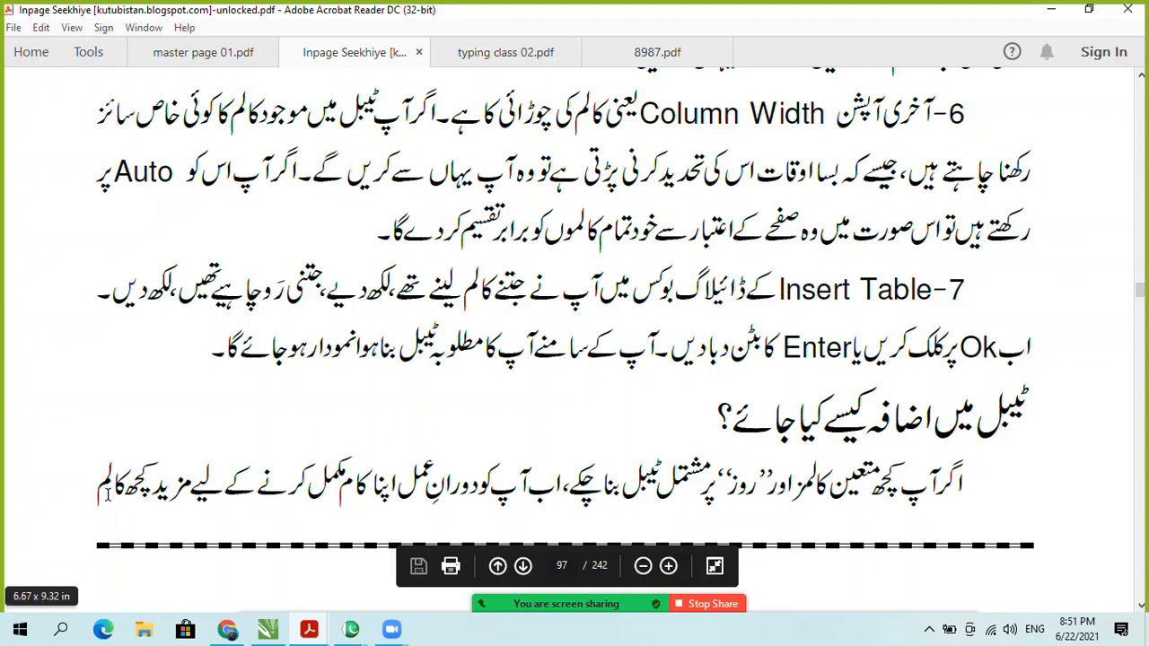
scroll(221, 433, down, 3)
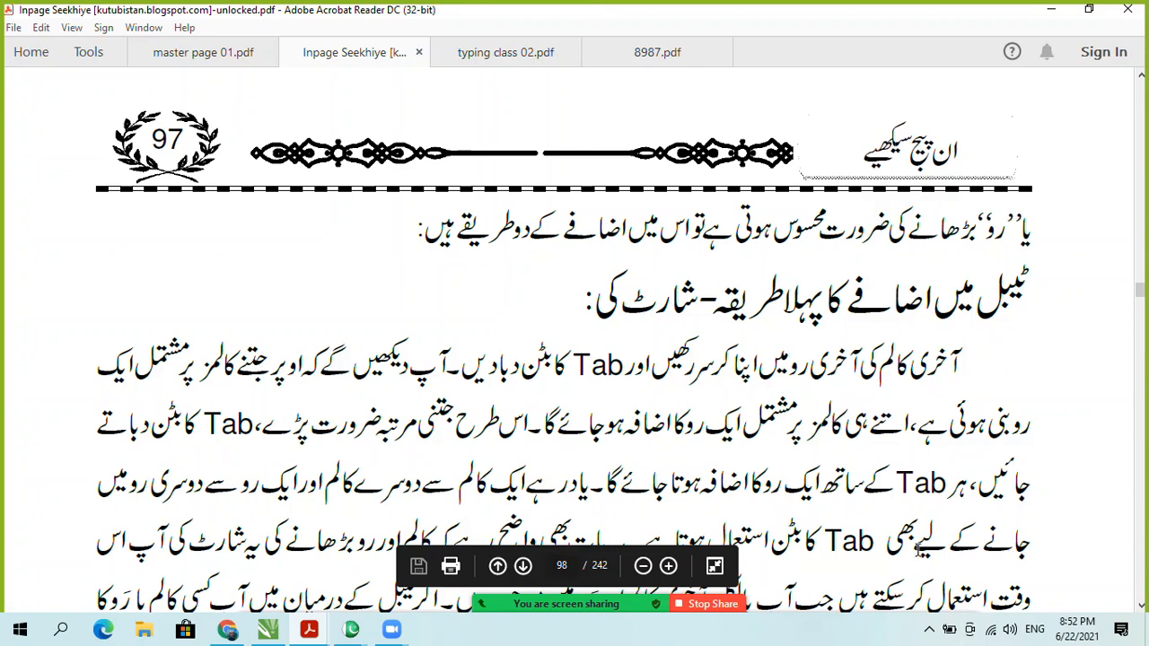
Step: Scroll down page 98 of the Inpage Seekhiye PDF to the Format menu image listing Table Layout
scroll(853, 549, down, 2)
scroll(717, 461, down, 1)
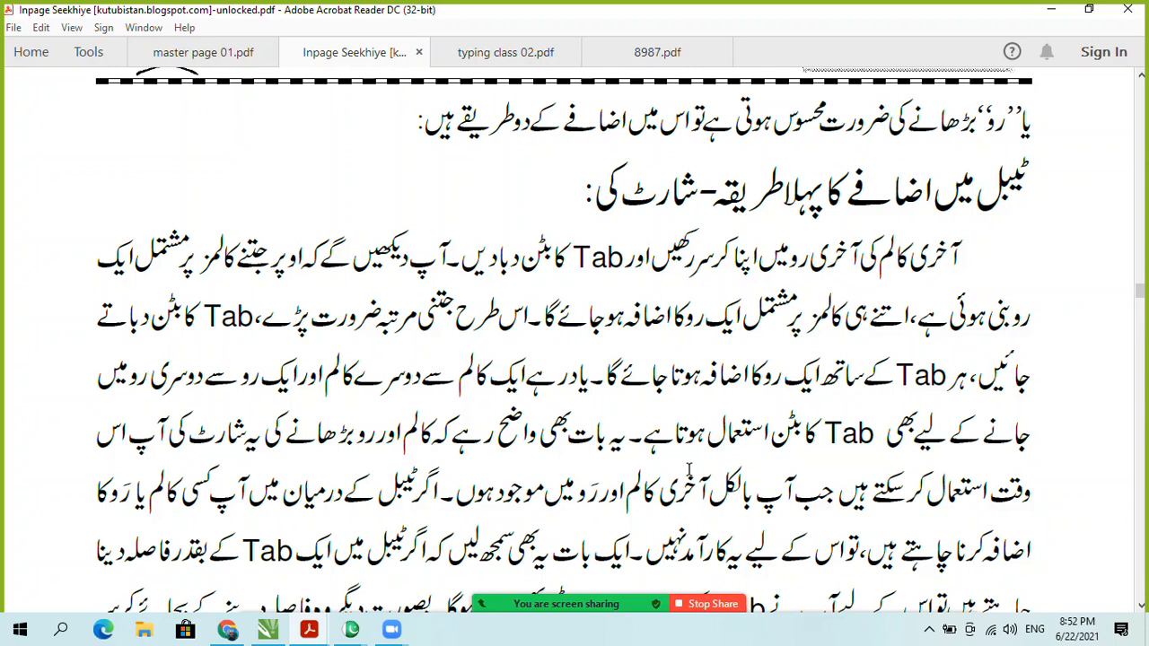
scroll(689, 468, down, 4)
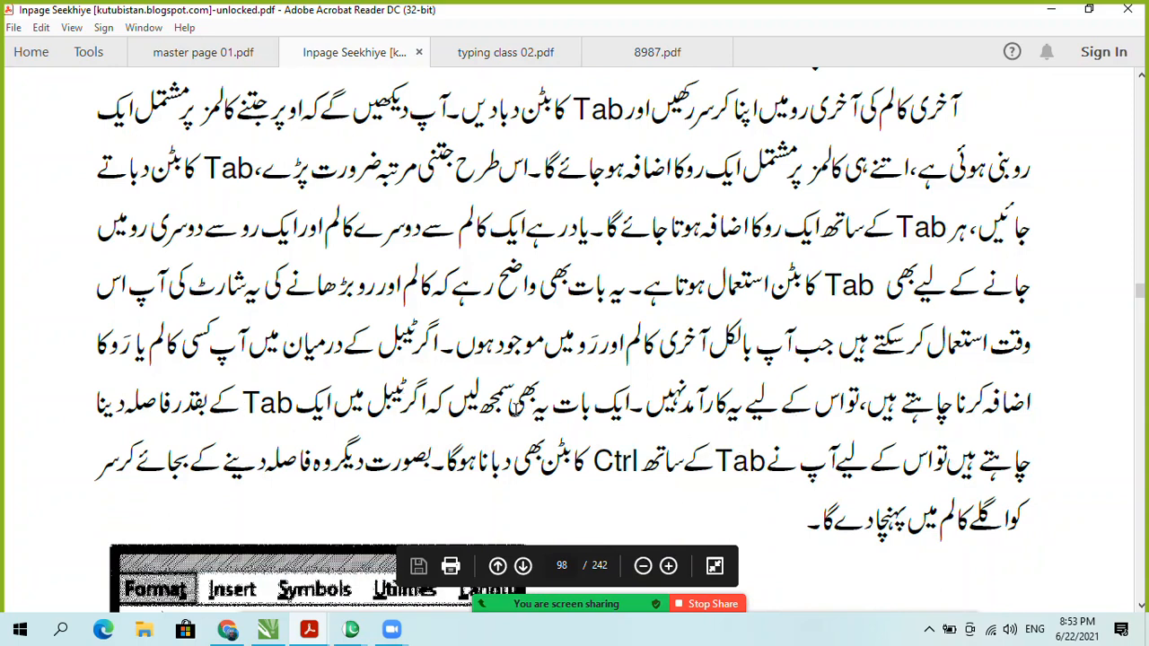
mouse_move(305, 632)
scroll(623, 463, down, 2)
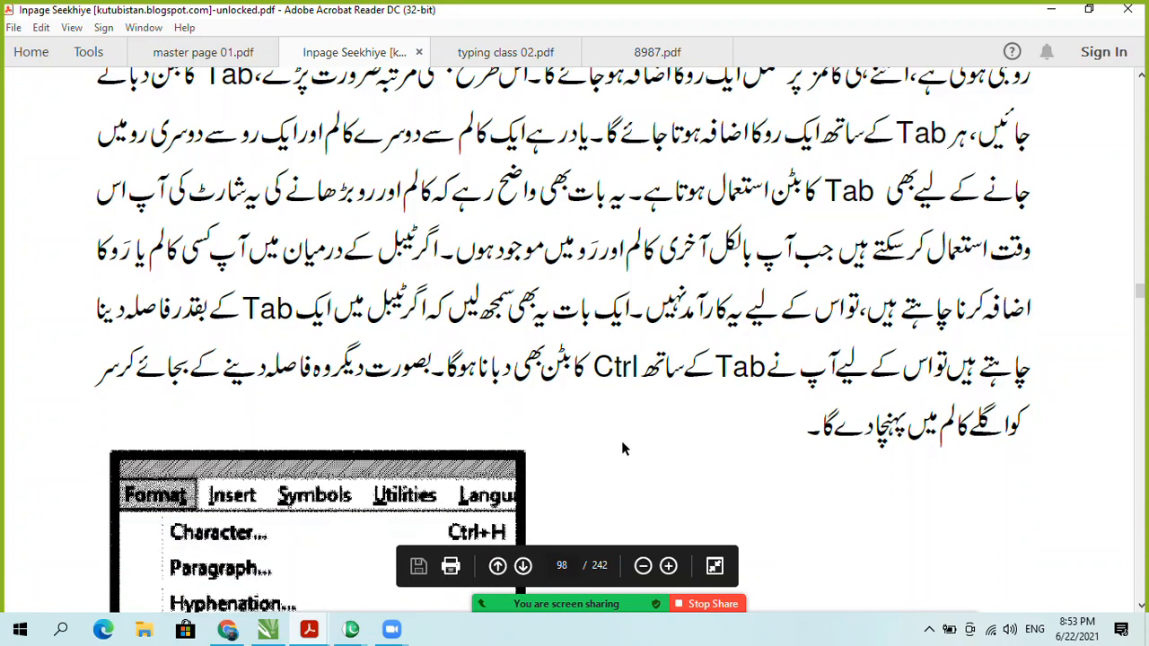
scroll(699, 367, down, 3)
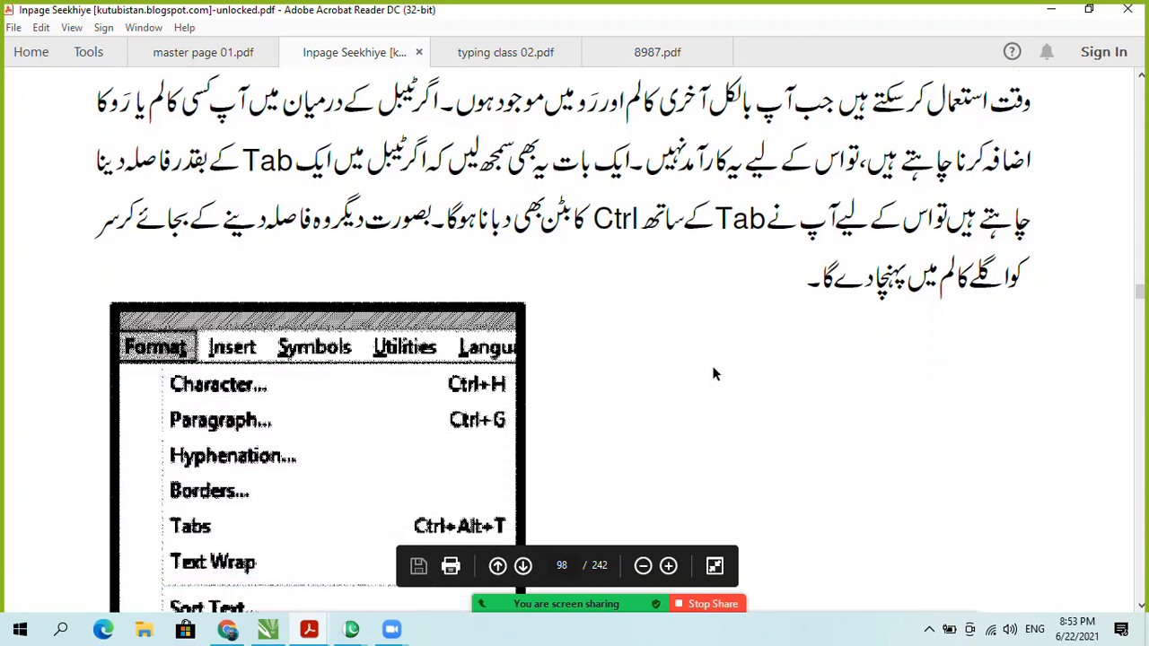
scroll(760, 327, down, 2)
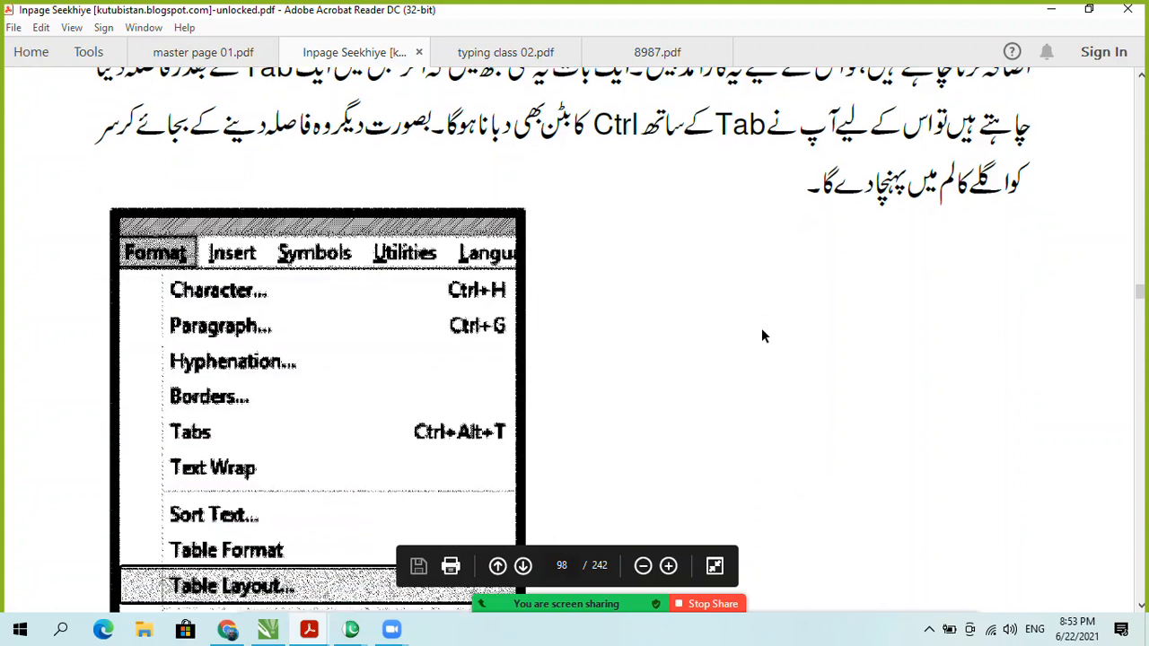
Step: Bring the InPage table document back to the front and click into the table
mouse_move(351, 635)
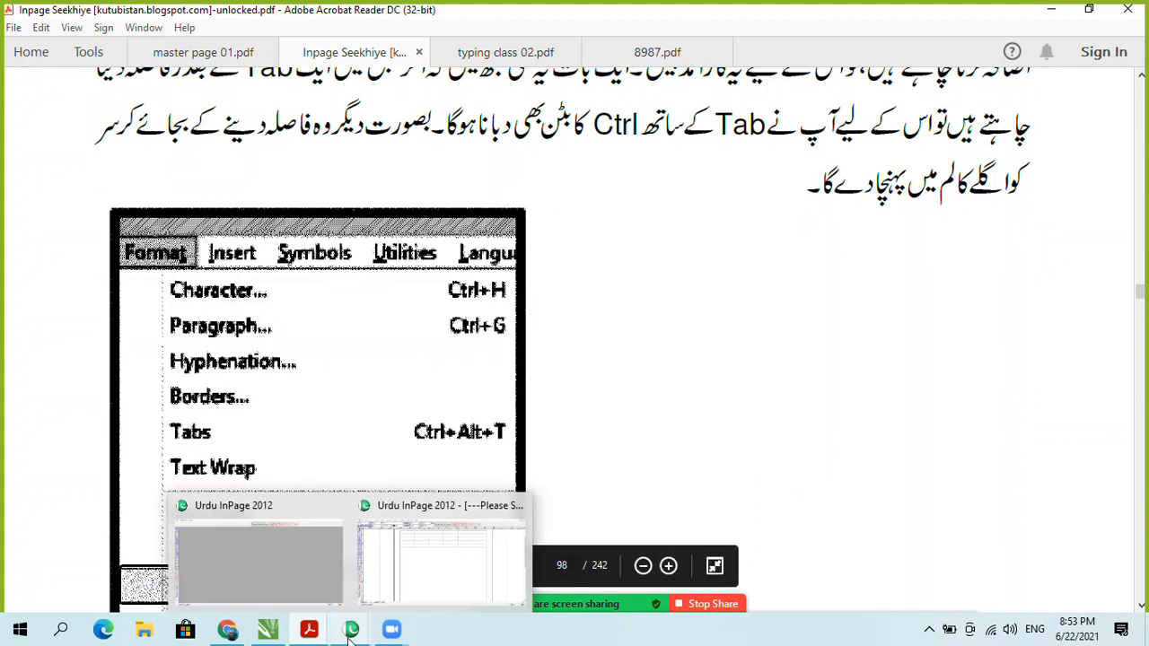
click(407, 564)
click(743, 150)
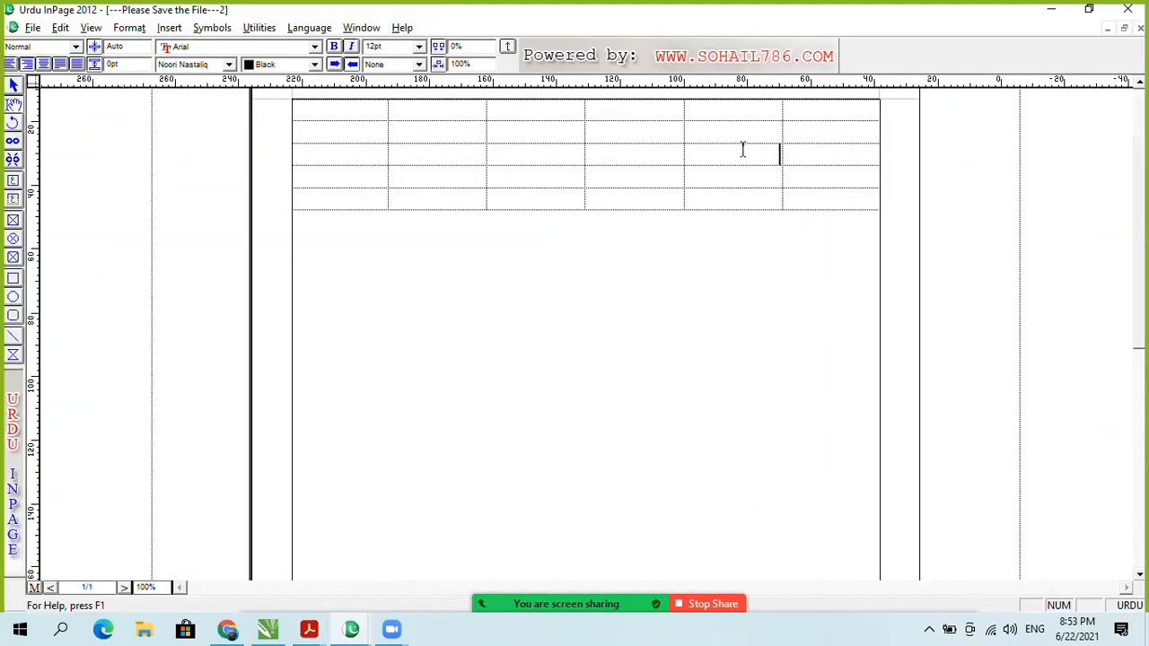
click(431, 185)
Step: Practise selecting the table's top row and its rightmost column, deselecting after each
drag(818, 108, 321, 115)
drag(834, 123, 839, 199)
click(810, 149)
click(842, 109)
drag(830, 111, 358, 121)
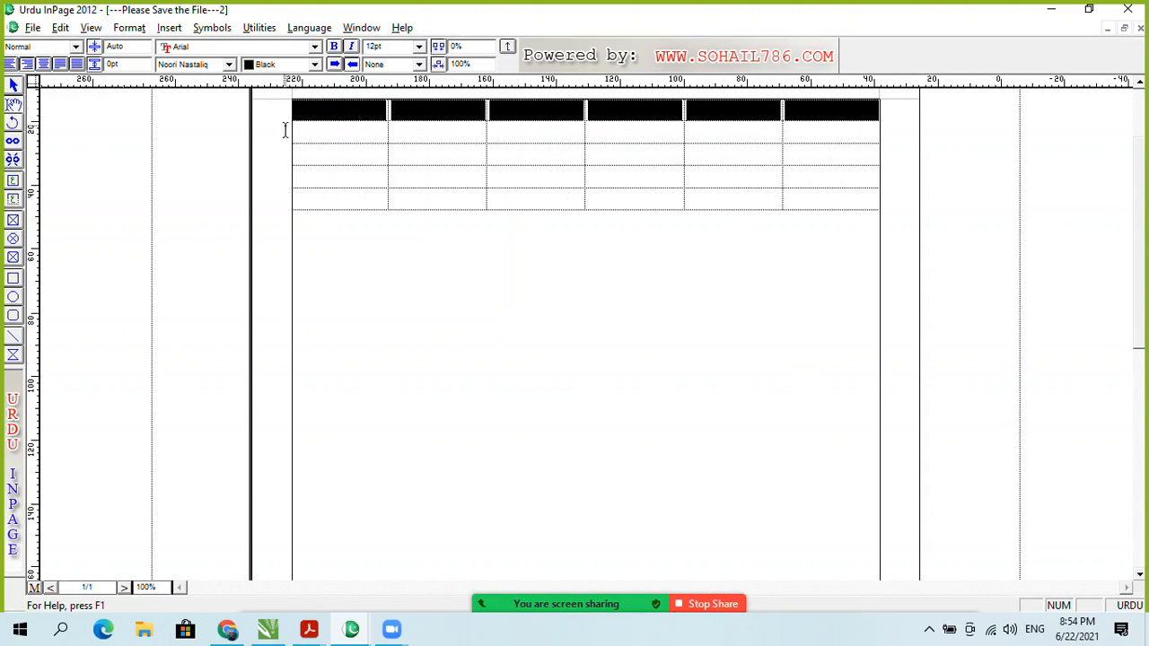
click(832, 109)
drag(835, 116, 842, 204)
click(824, 138)
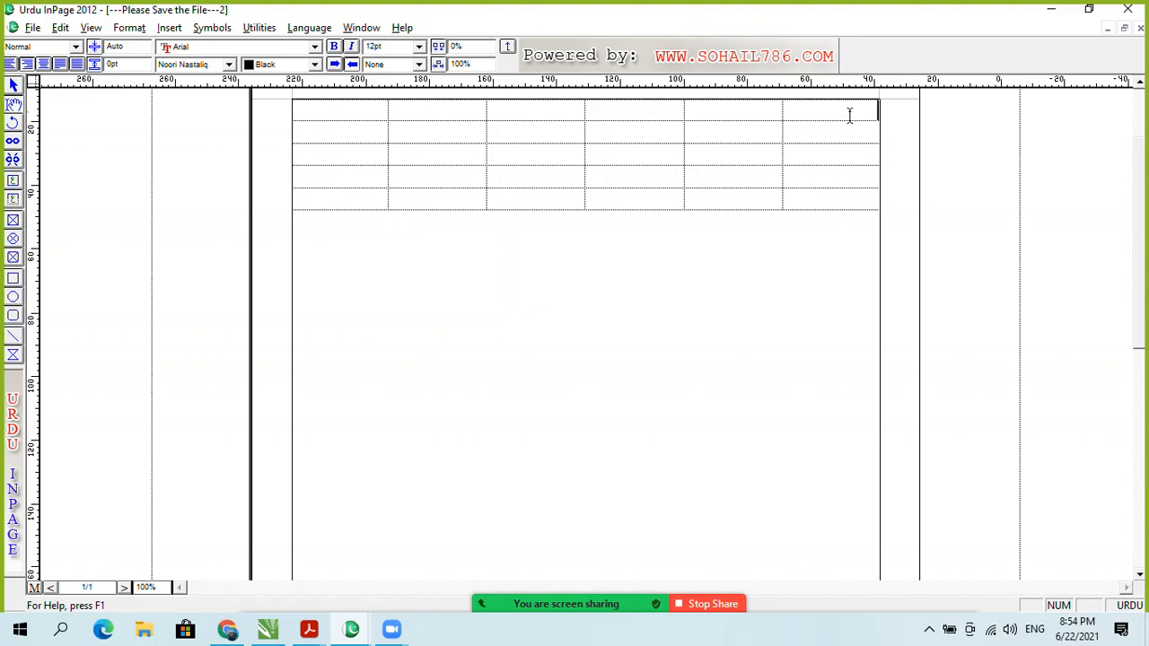
Step: Select the rightmost column again, then step down through its cells one by one
click(852, 180)
click(857, 202)
click(859, 163)
drag(851, 106, 854, 194)
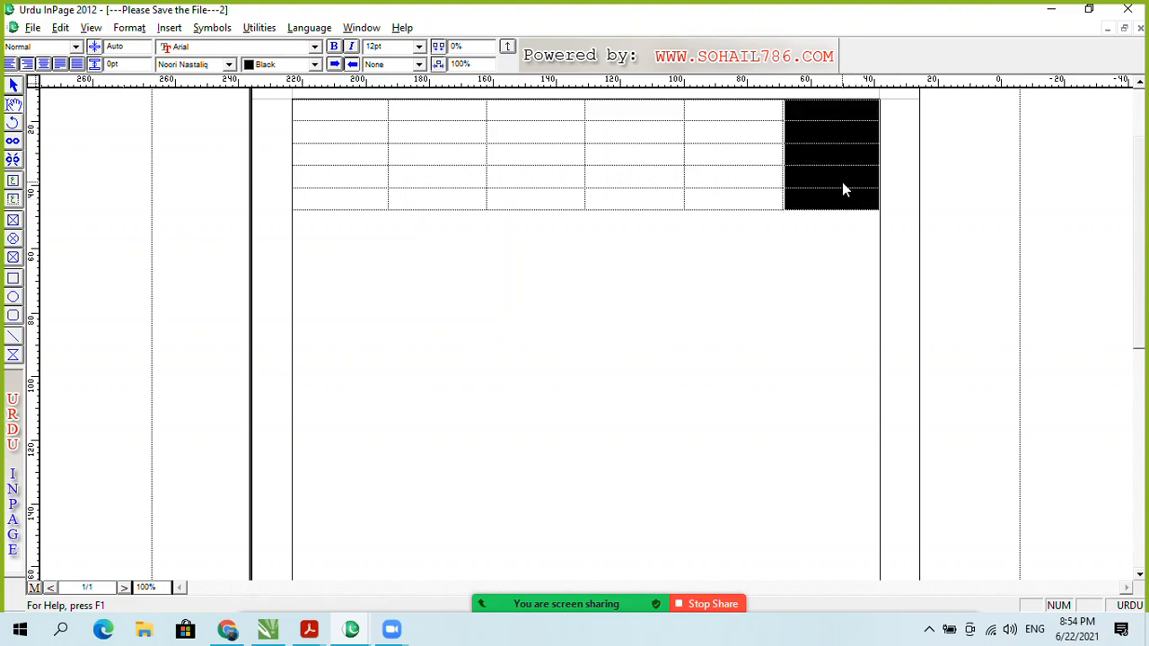
click(842, 186)
click(859, 110)
click(849, 144)
click(851, 153)
click(856, 175)
click(858, 202)
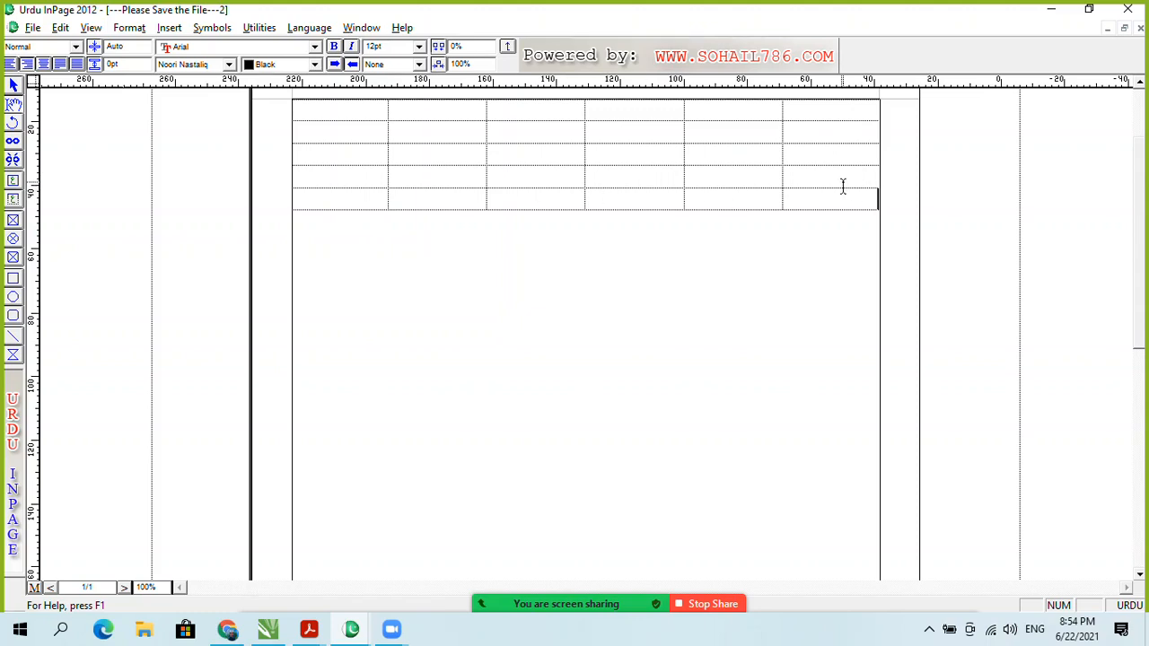
Step: Add two new rows to the bottom of the table by pressing Tab in the last cell
click(349, 198)
key(Tab)
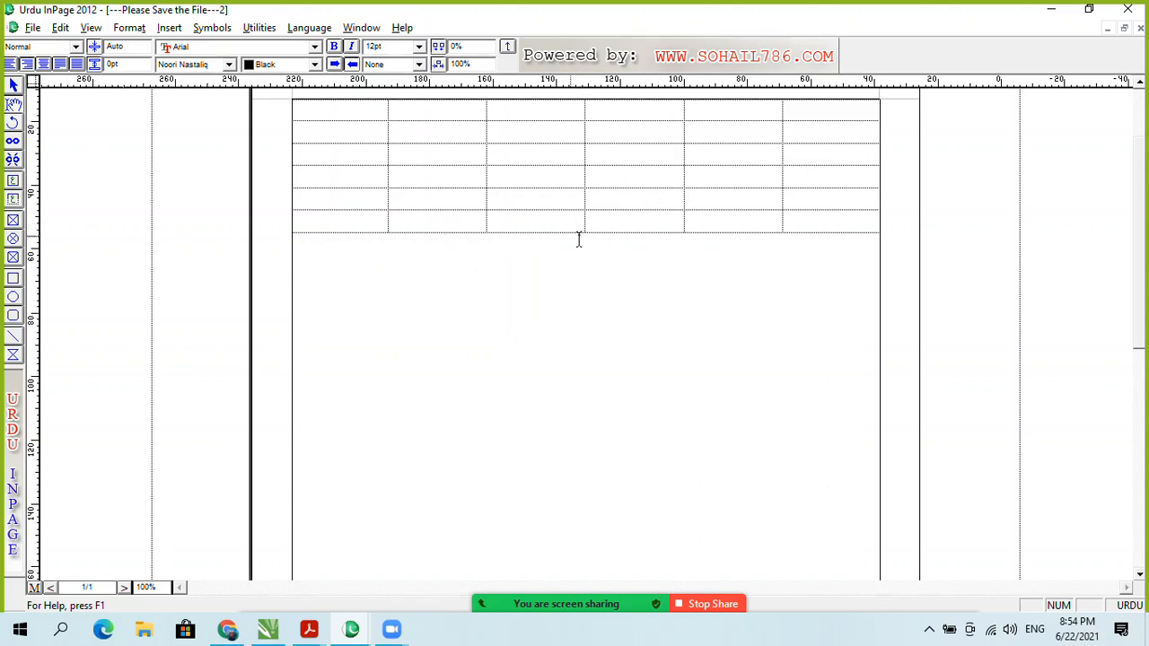
click(761, 222)
key(Tab)
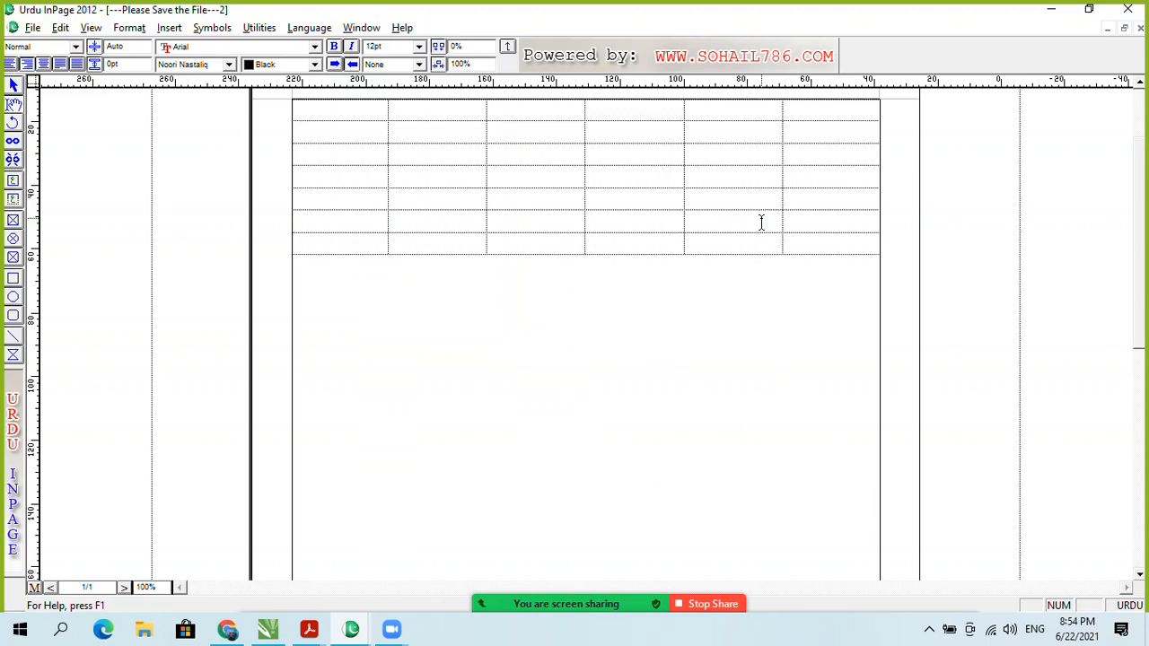
key(Tab)
Step: Type four Urdu headings, from نمبر شمار and نام to والدہ کا نام, then Tab to add rows
key(Tab)
click(813, 250)
text(نمبر شما)
key(BackSpace)
key(BackSpace)
text(مار)
key(Tab)
text(امولکناموالد کا نام)
key(Tab)
key(Tab)
key(Tab)
key(Tab)
key(Tab)
key(Tab)
key(Tab)
key(Tab)
key(Tab)
key(Tab)
key(Tab)
key(Tab)
key(Tab)
key(Tab)
key(Tab)
key(Tab)
key(Tab)
key(Tab)
key(Tab)
key(Tab)
key(Tab)
key(Tab)
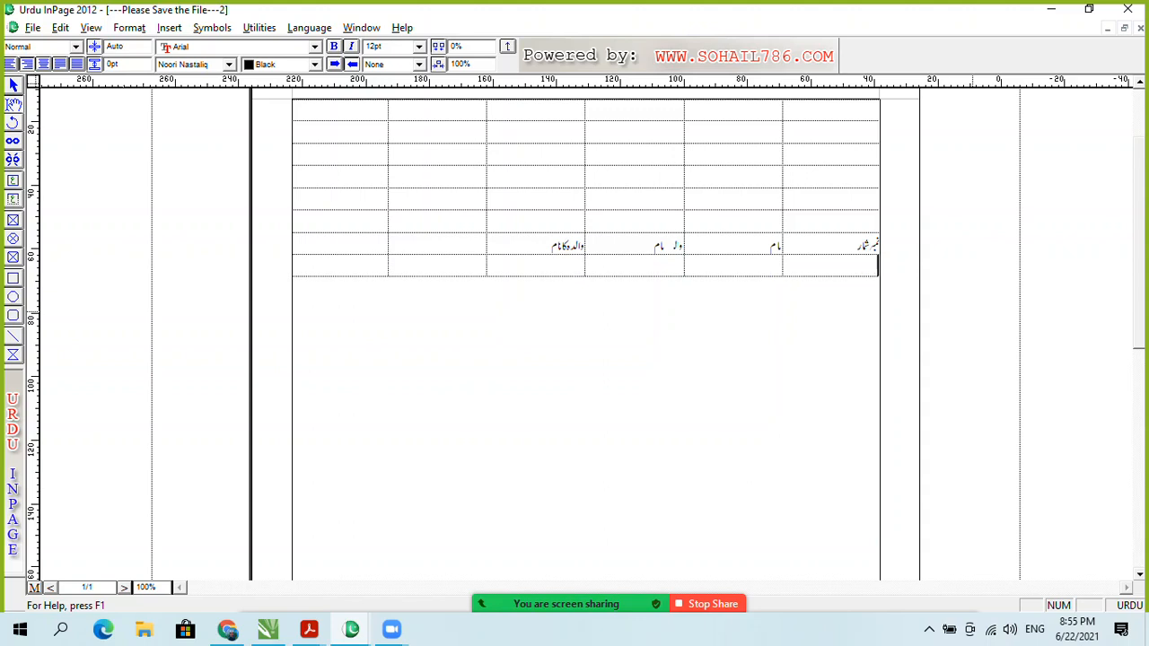
key(Tab)
key(Tab)
key(Tab)
key(Tab)
key(Tab)
key(Tab)
key(Tab)
key(Tab)
key(Tab)
key(Tab)
key(Tab)
key(Tab)
key(Tab)
key(Tab)
key(Tab)
key(Tab)
key(Tab)
key(Tab)
key(Tab)
key(Tab)
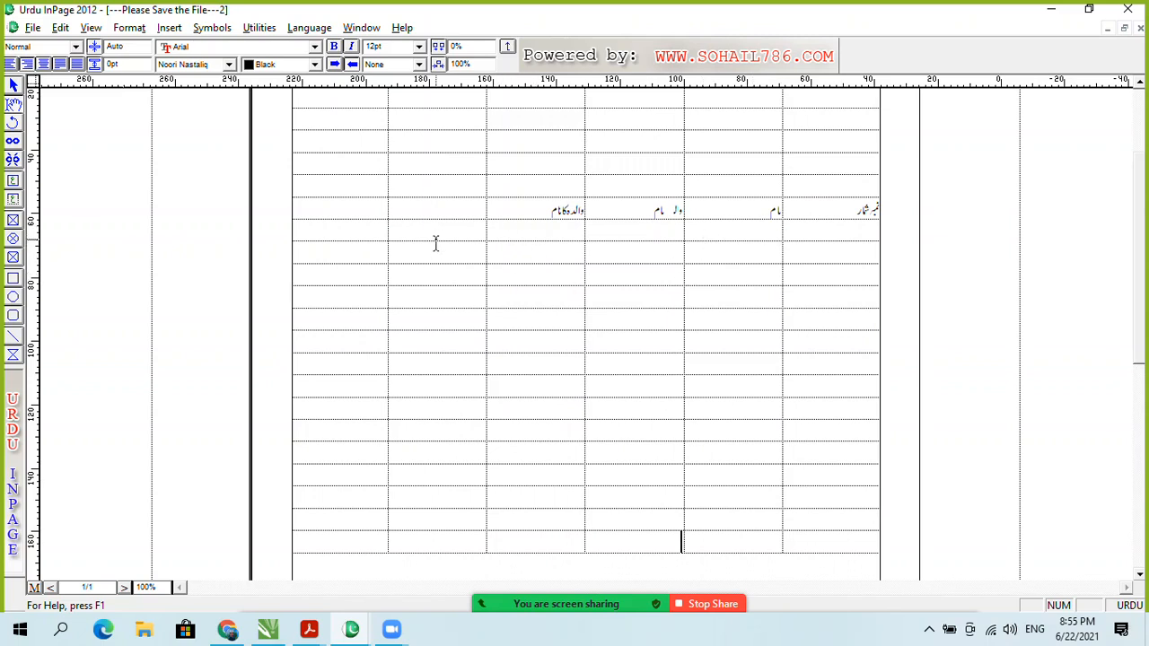
Step: Delete the empty rows below the headings via Table Layout, leaving an 8-row, 6-column table
click(337, 235)
click(363, 547)
key(Tab)
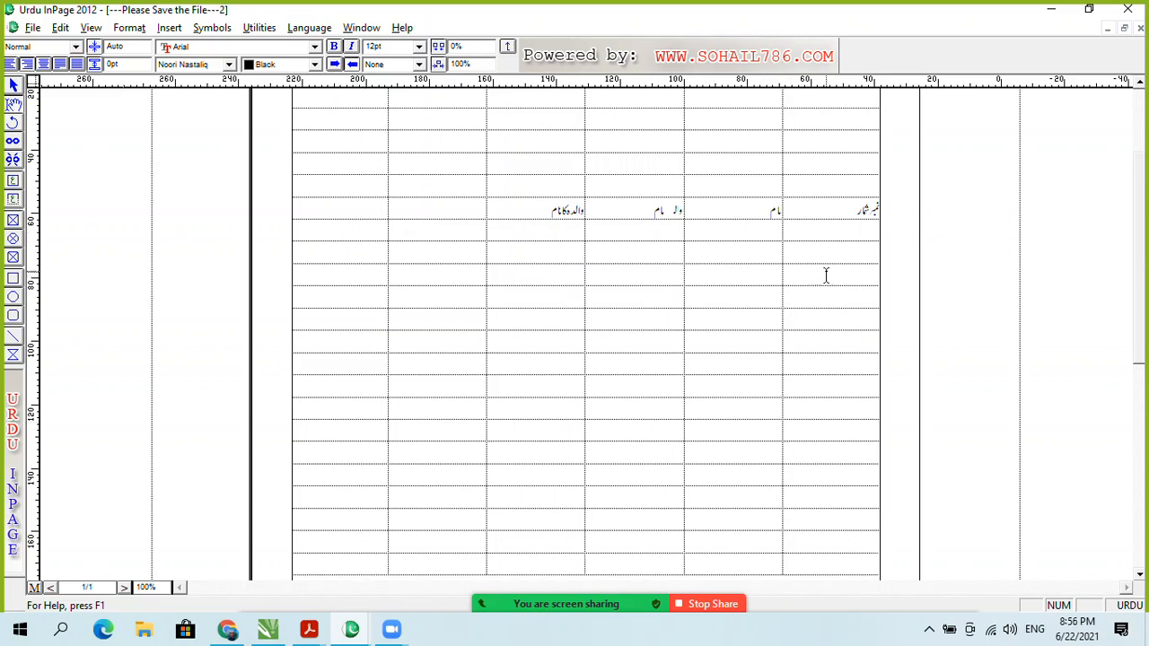
drag(862, 255, 345, 450)
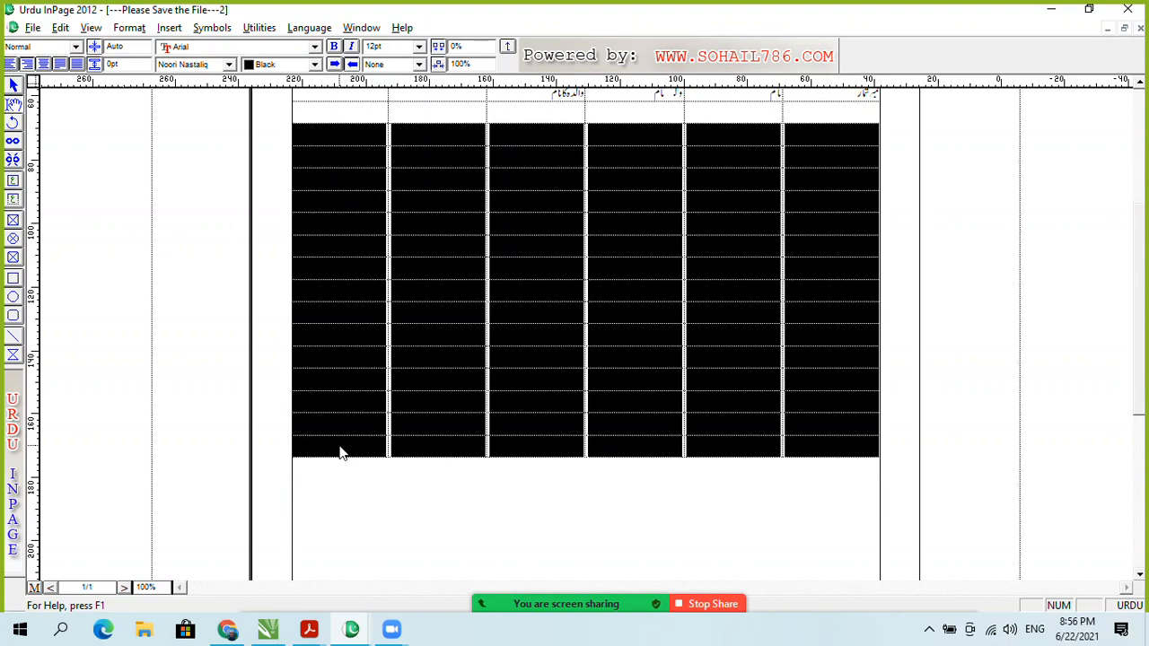
right_click(339, 451)
click(395, 433)
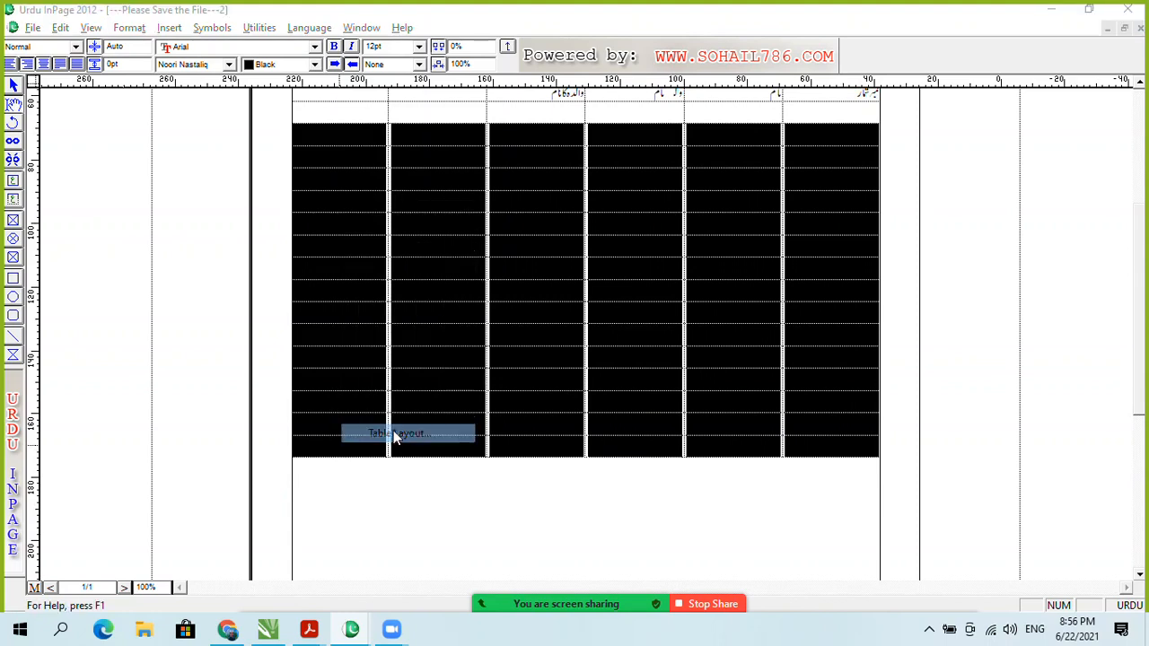
click(601, 337)
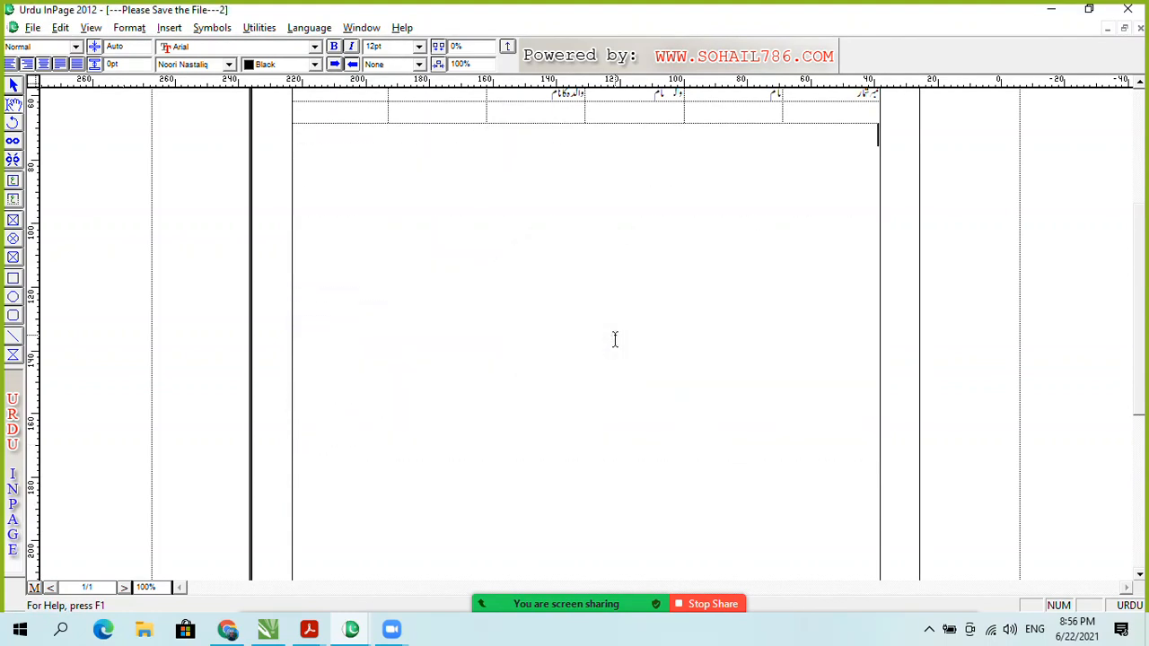
drag(1139, 391, 1137, 278)
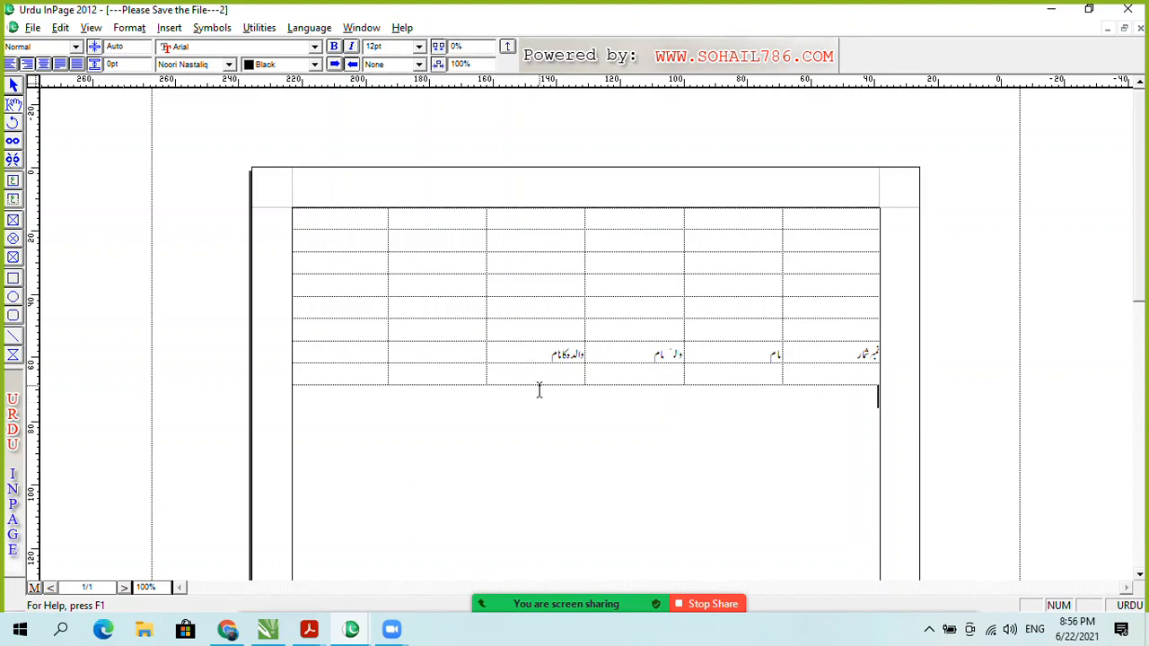
Step: Add more rows at the bottom with Tab and go to the first cell under the headings
click(363, 374)
key(Tab)
key(Tab)
key(Tab)
key(Tab)
key(Tab)
key(Tab)
key(Tab)
key(Tab)
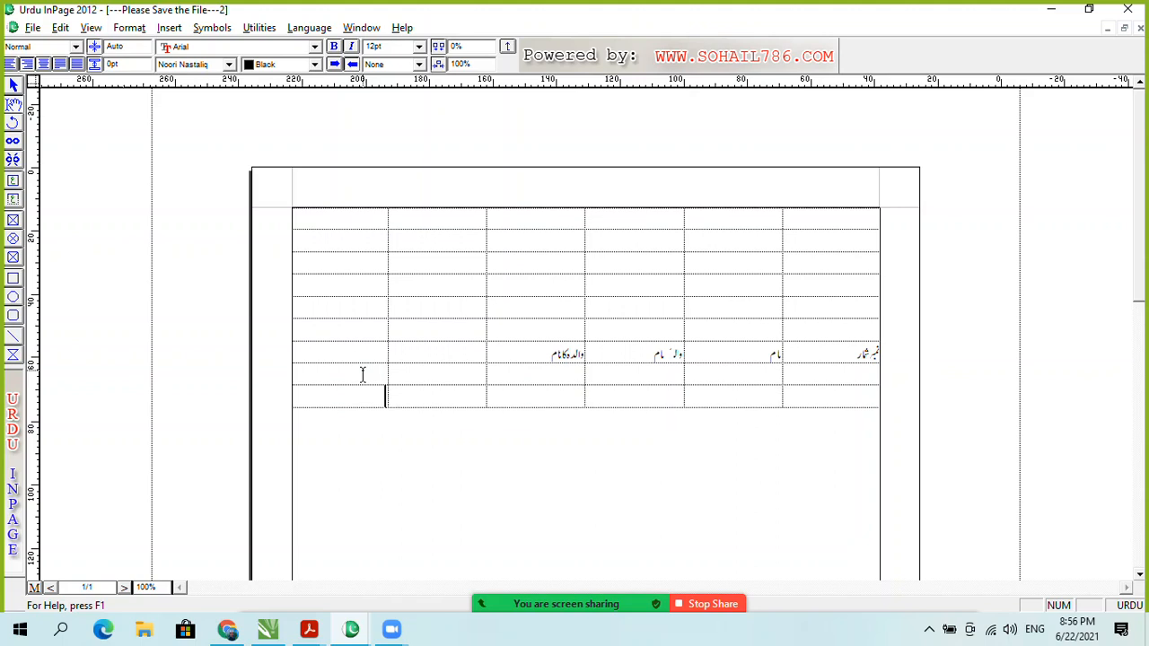
key(Tab)
key(Tab)
key(Tab)
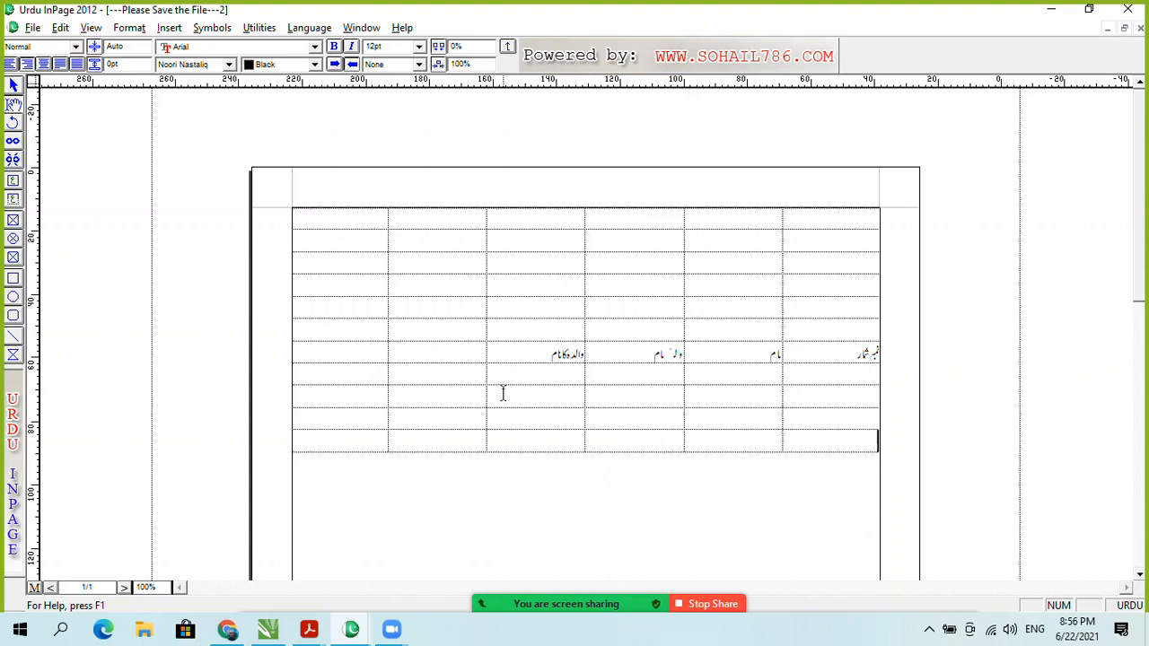
click(375, 395)
click(469, 350)
click(847, 424)
drag(846, 394, 845, 373)
click(846, 383)
Step: Type a sample Urdu name in the first cell and paste it into the neighbouring cell
text(1)
text(م ش)
text(ف الدین)
triple_click(807, 375)
key(ctrl+c)
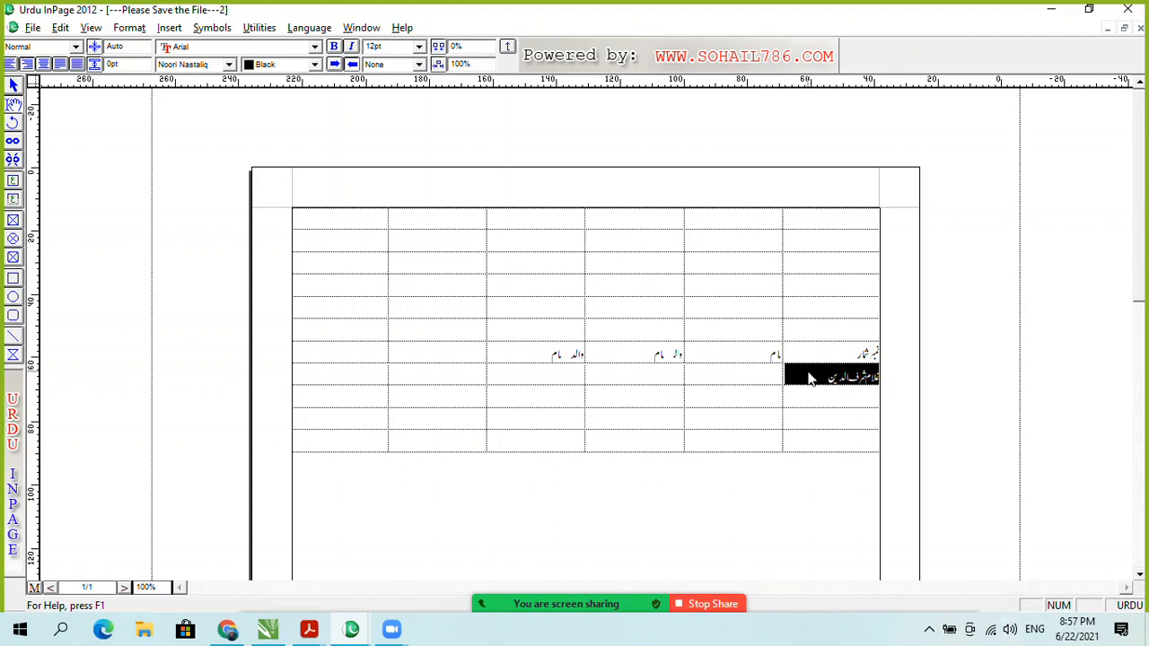
click(761, 385)
key(ctrl+v)
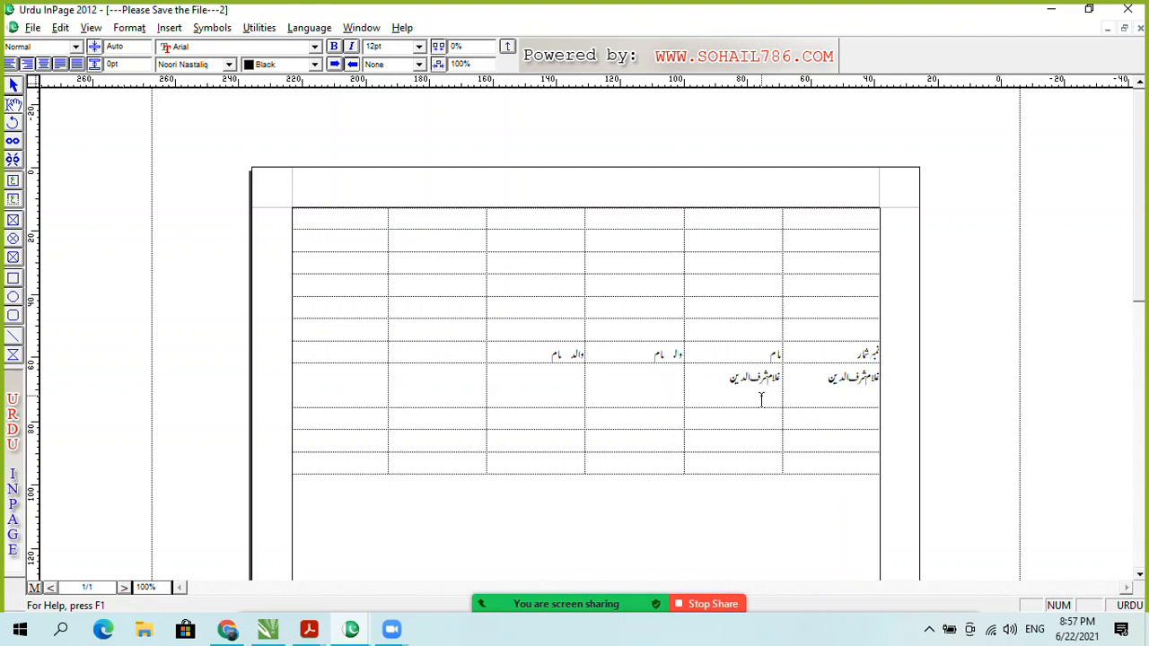
key(BackSpace)
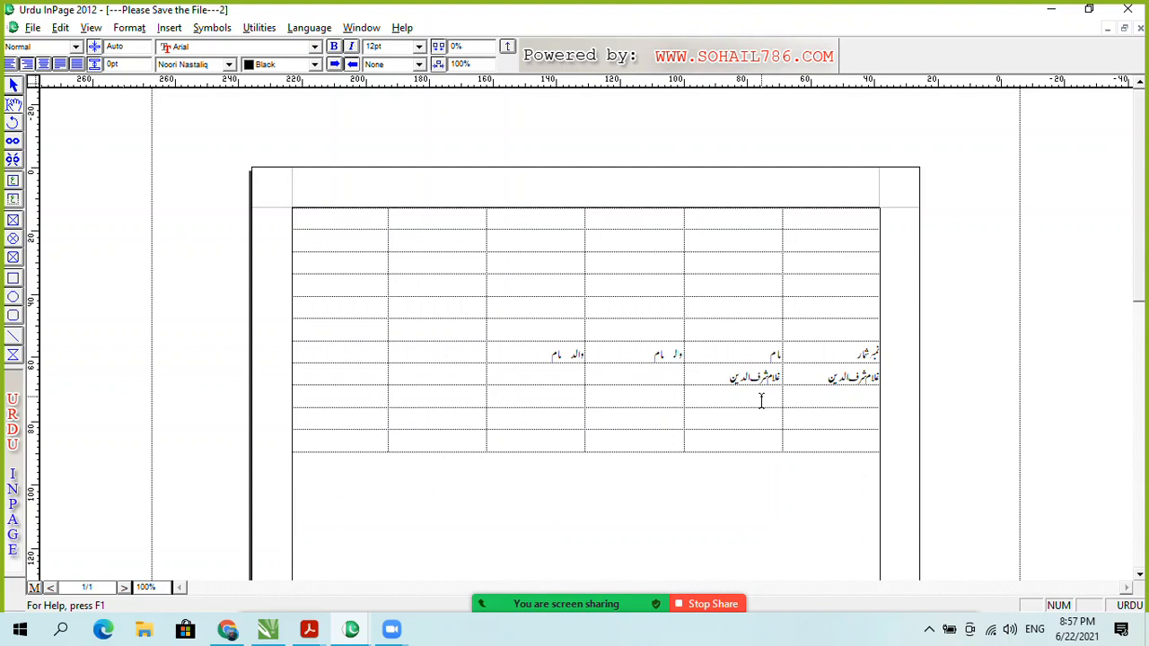
key(shift+Right)
key(shift+Right)
key(shift+Right)
key(shift+Right)
key(shift+Right)
key(shift+Right)
key(shift+Right)
key(shift+Right)
key(shift+Right)
key(shift+Right)
key(shift+Right)
key(shift+Right)
key(shift+Right)
key(shift+Right)
key(shift+Right)
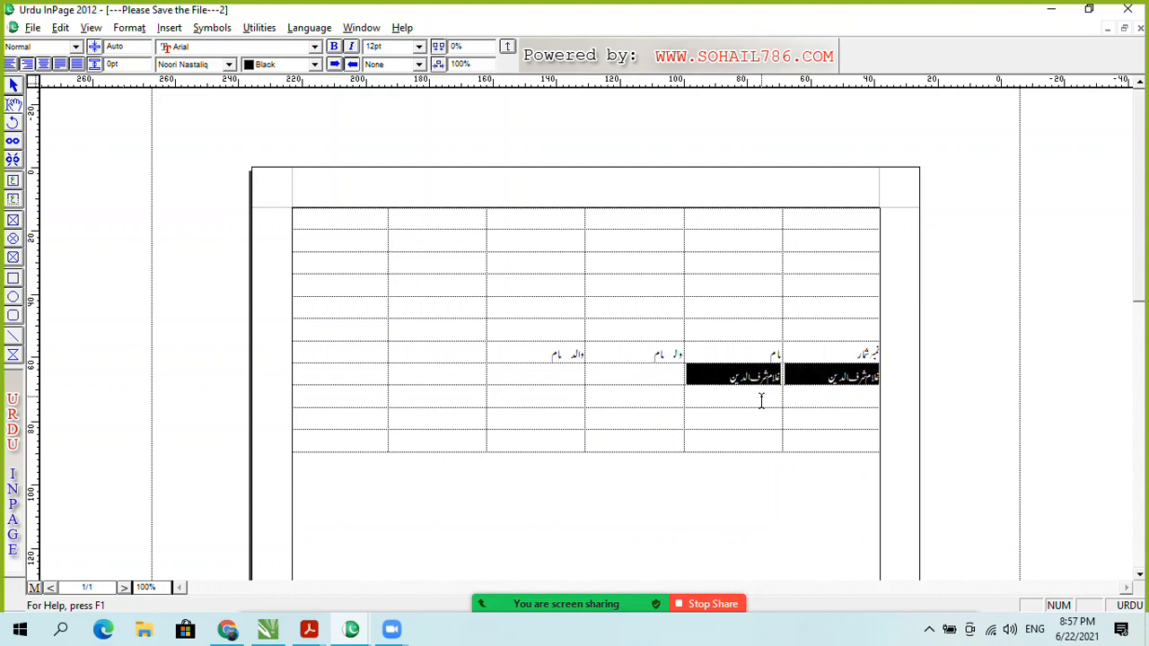
click(738, 387)
drag(732, 378, 787, 371)
key(ctrl+c)
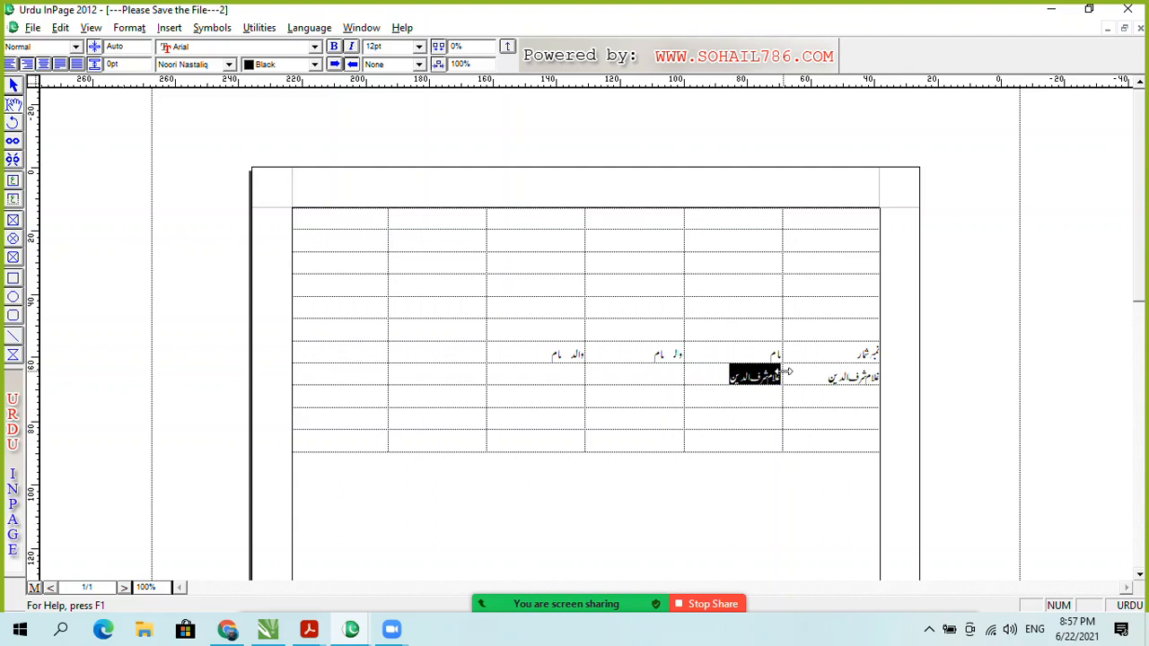
Step: Paste the sample name into every remaining cell of the first four name rows with Ctrl+V and Tab
click(638, 377)
key(ctrl+v)
key(ctrl+v)
key(ctrl+v)
key(ctrl+v)
key(ctrl+v)
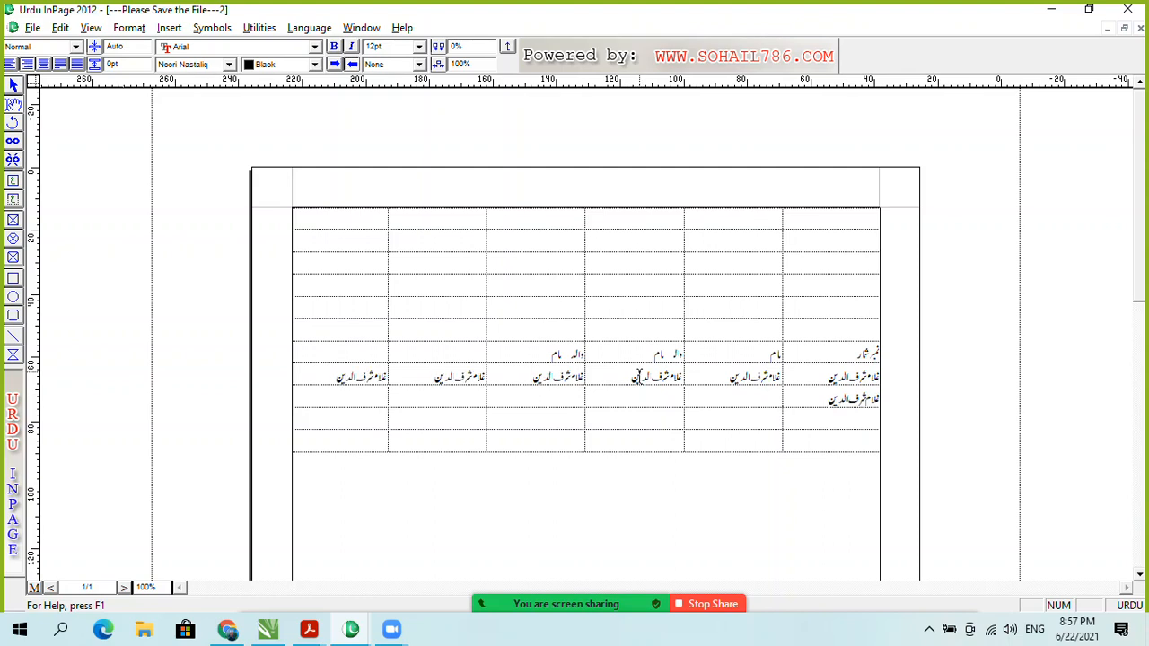
key(ctrl+v)
key(ctrl+v)
key(Tab)
key(ctrl+v)
key(Tab)
key(ctrl+v)
key(ctrl+v)
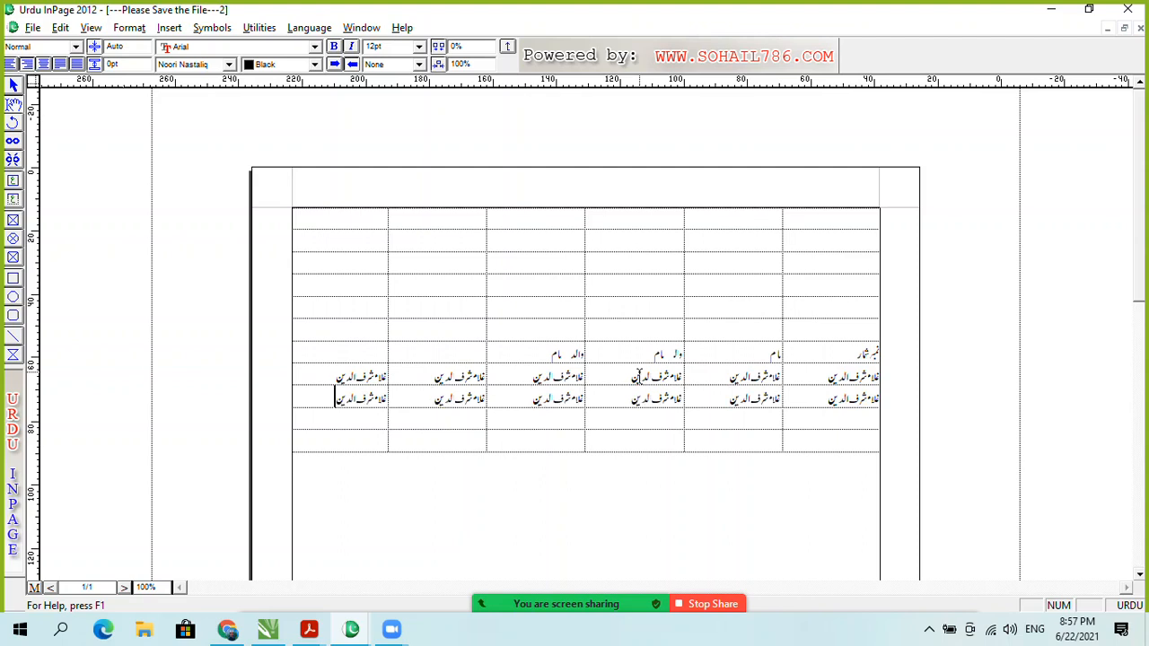
key(ctrl+v)
key(Tab)
key(ctrl+v)
key(Tab)
key(ctrl+v)
key(ctrl+v)
key(Tab)
key(ctrl+v)
key(Tab)
key(ctrl+v)
Step: Continue pasting the name through the fifth row so all six cells of five rows are filled
key(ctrl+v)
key(Tab)
key(ctrl+v)
key(Tab)
key(ctrl+v)
key(Tab)
key(ctrl+v)
key(Tab)
key(ctrl+v)
key(Tab)
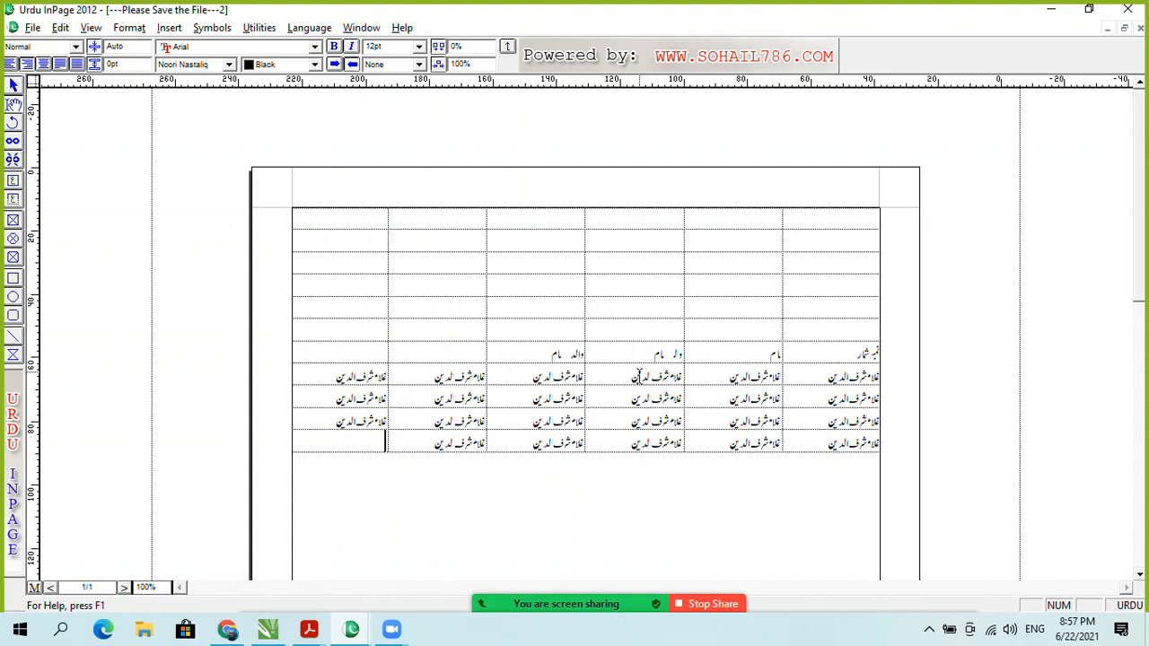
key(Tab)
key(ctrl+v)
key(Caps_Lock)
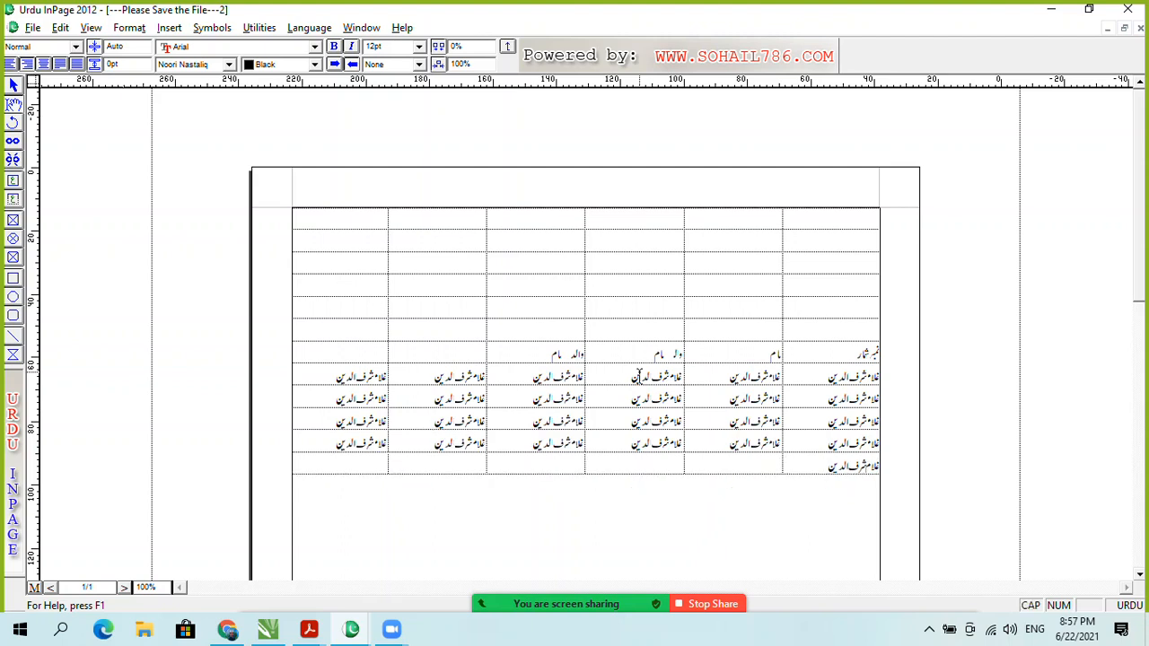
key(Caps_Lock)
key(Tab)
key(ctrl+v)
key(ctrl+v)
key(ctrl+v)
key(Tab)
key(ctrl+v)
key(Tab)
key(ctrl+v)
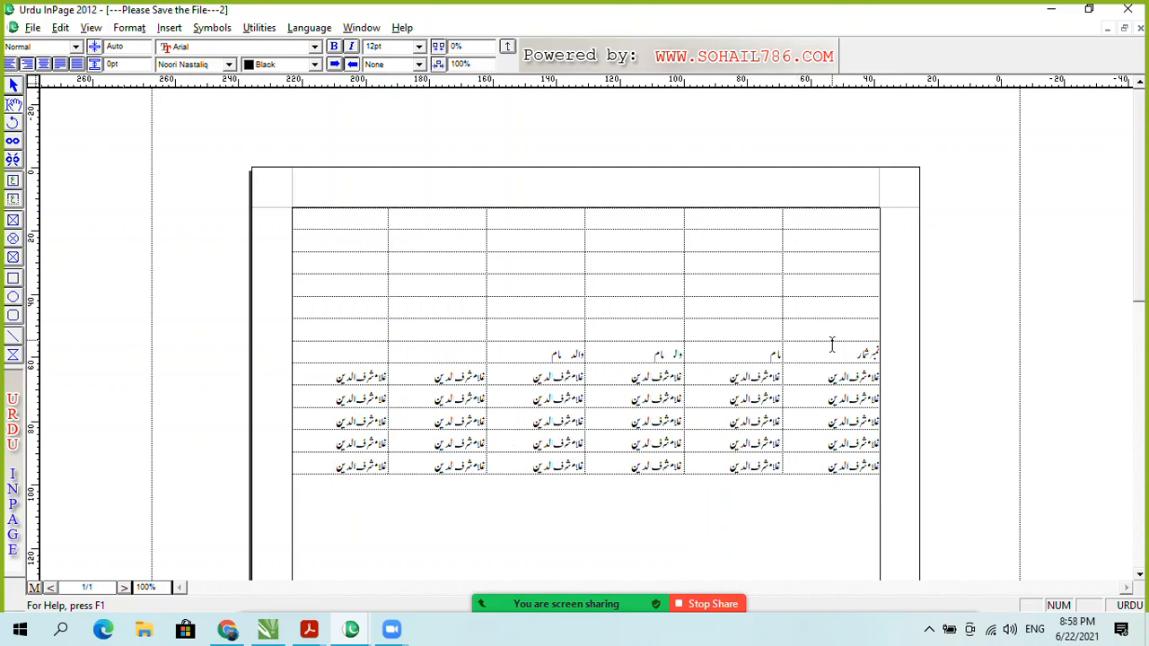
drag(831, 350, 441, 353)
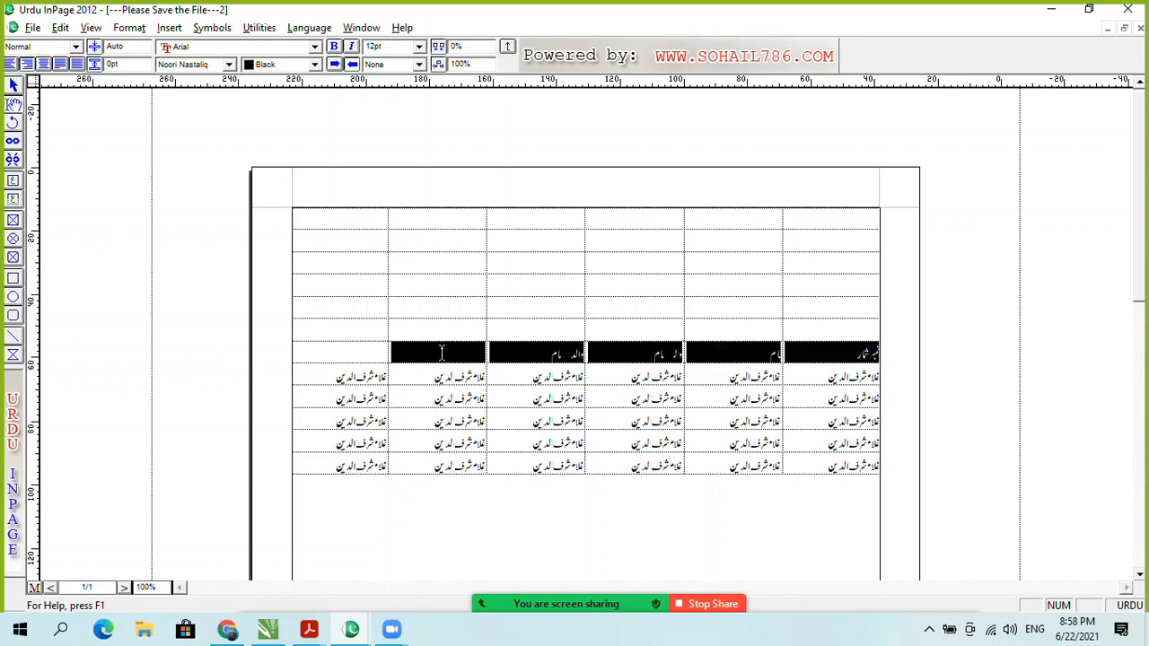
click(357, 352)
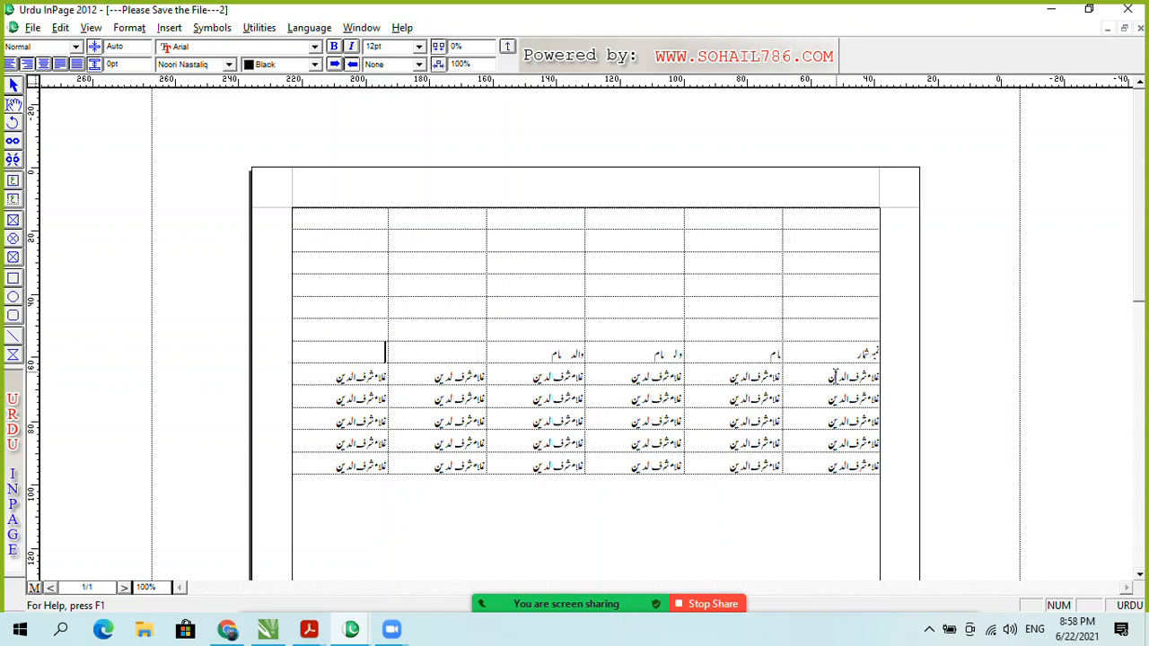
drag(815, 377, 370, 423)
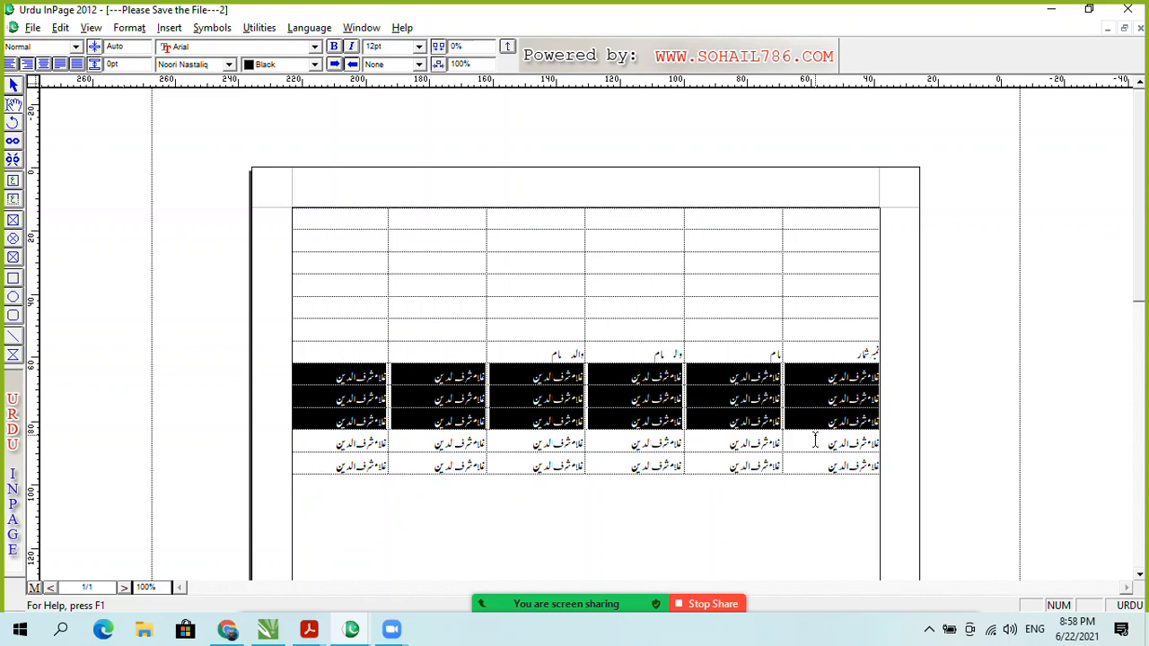
drag(815, 440, 351, 465)
click(715, 444)
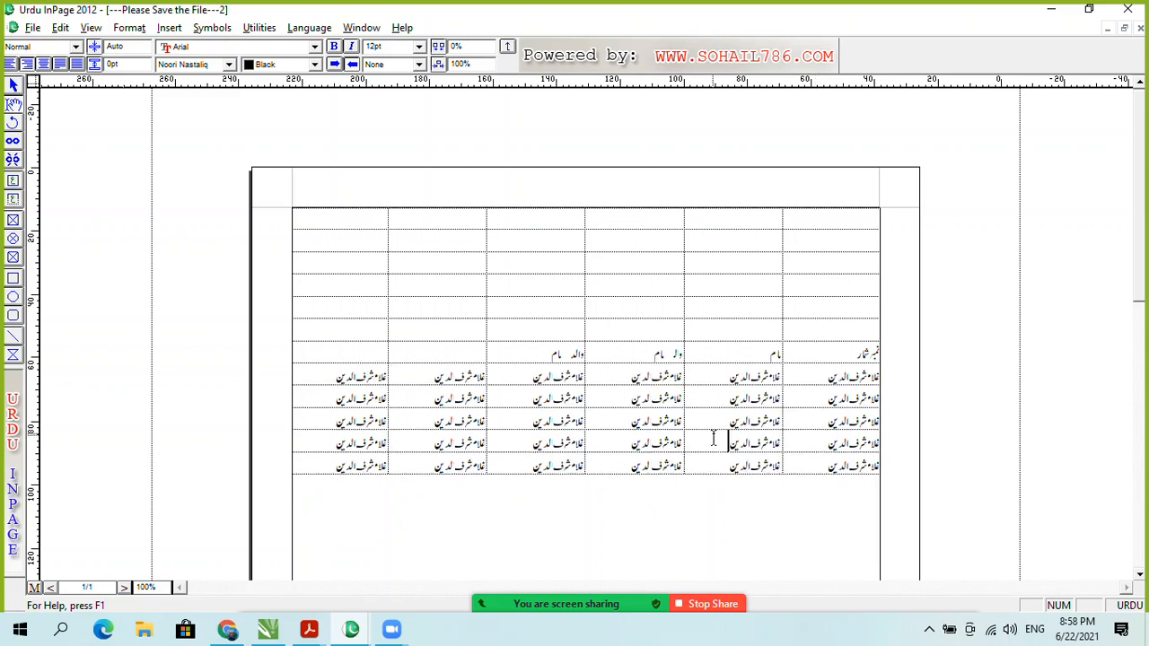
drag(856, 353, 475, 356)
click(569, 442)
click(853, 354)
drag(833, 352, 730, 362)
drag(816, 382, 372, 433)
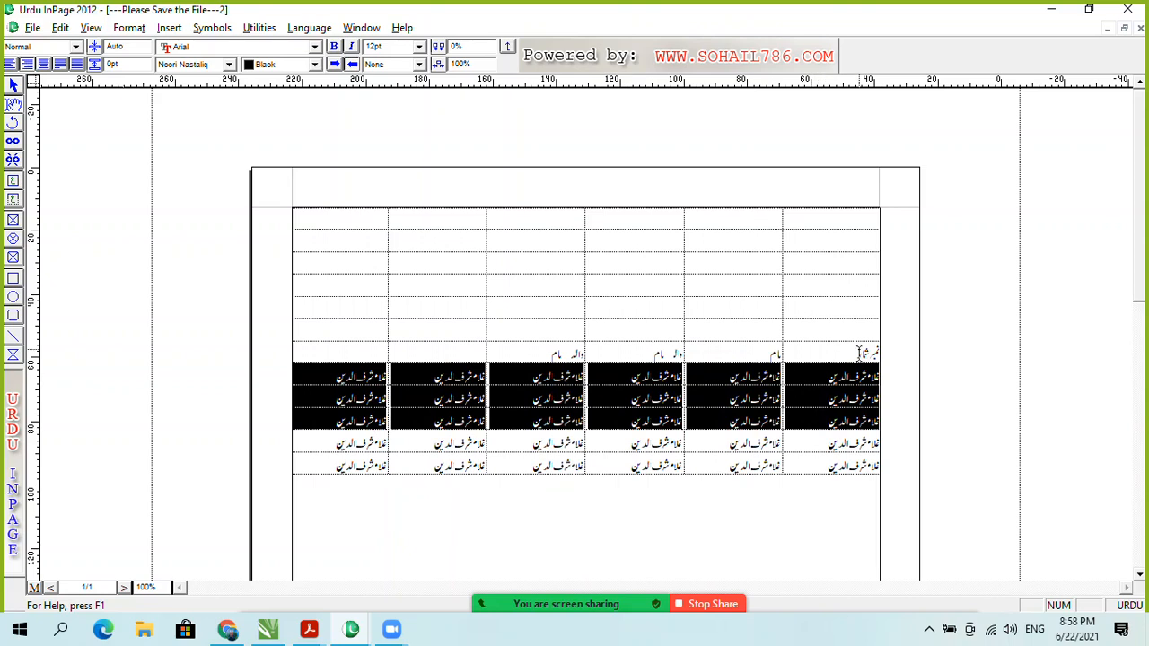
drag(717, 451, 361, 465)
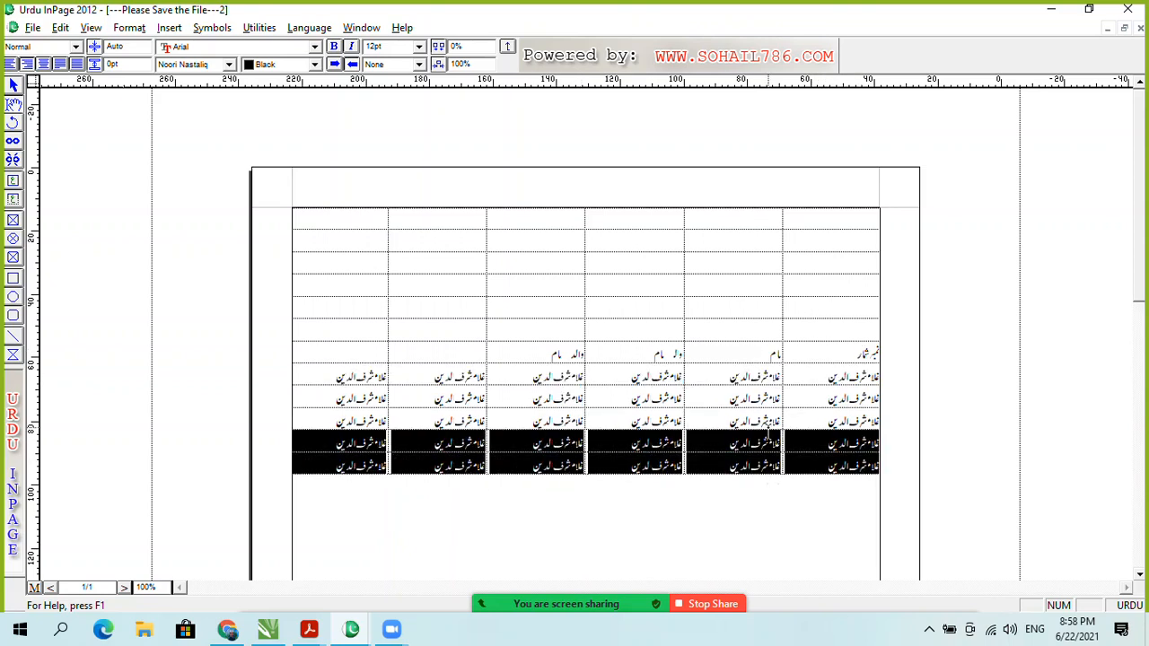
click(770, 431)
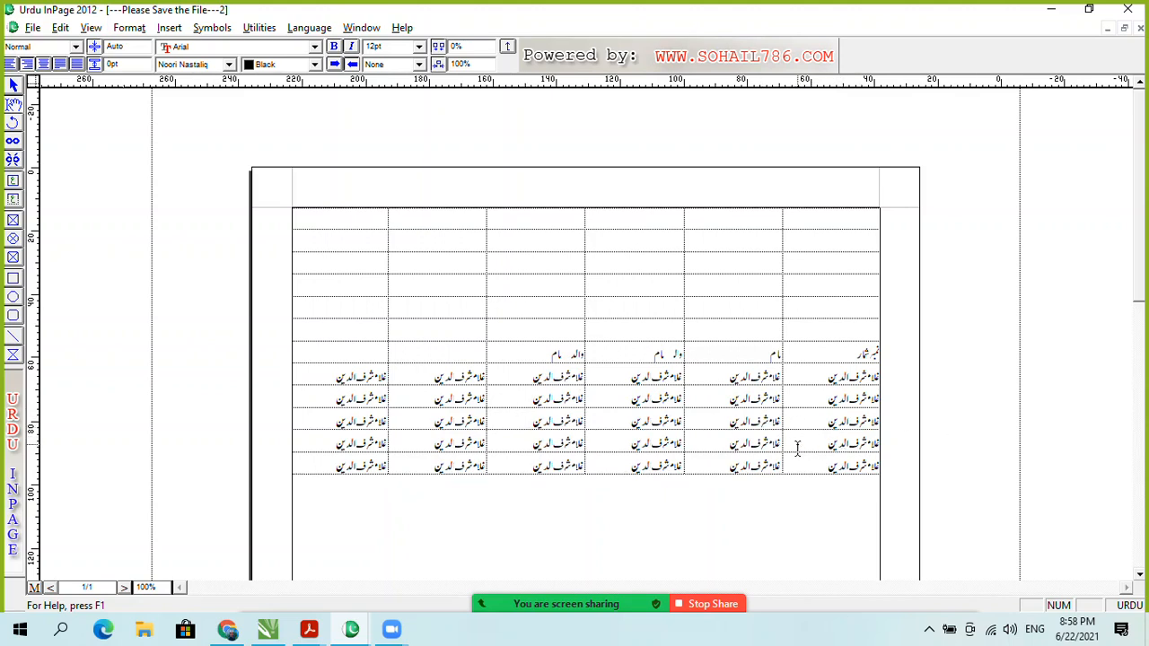
click(701, 420)
click(715, 417)
Step: Insert an empty row after the third name row via Table Layout, keeping Row and After
right_click(720, 421)
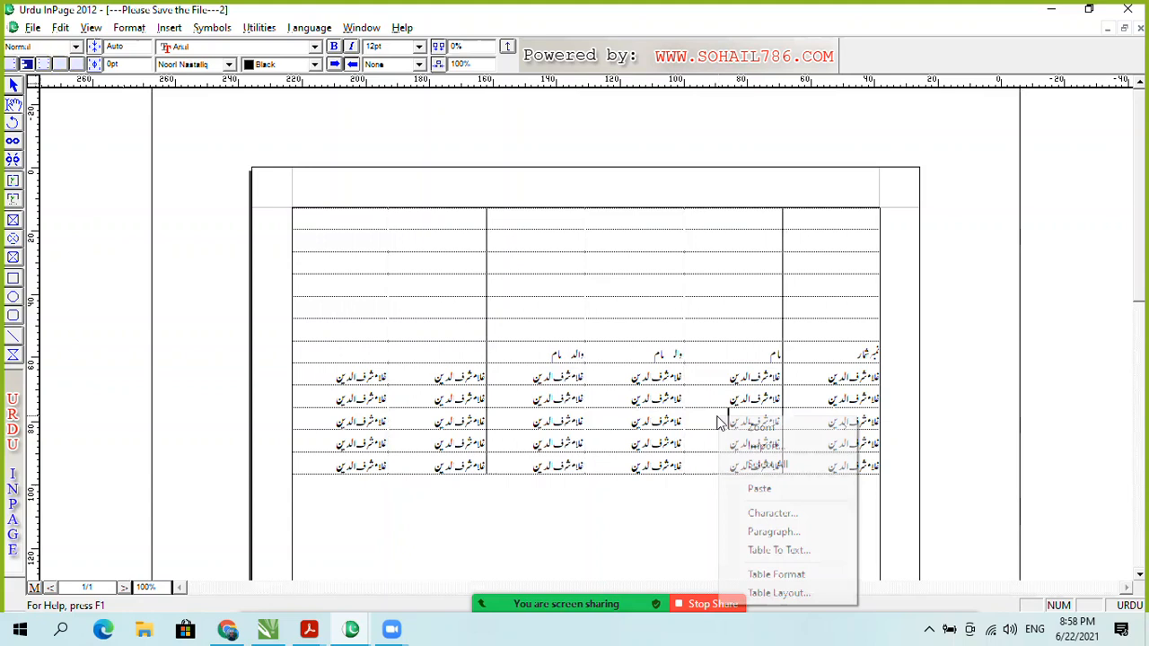
click(798, 592)
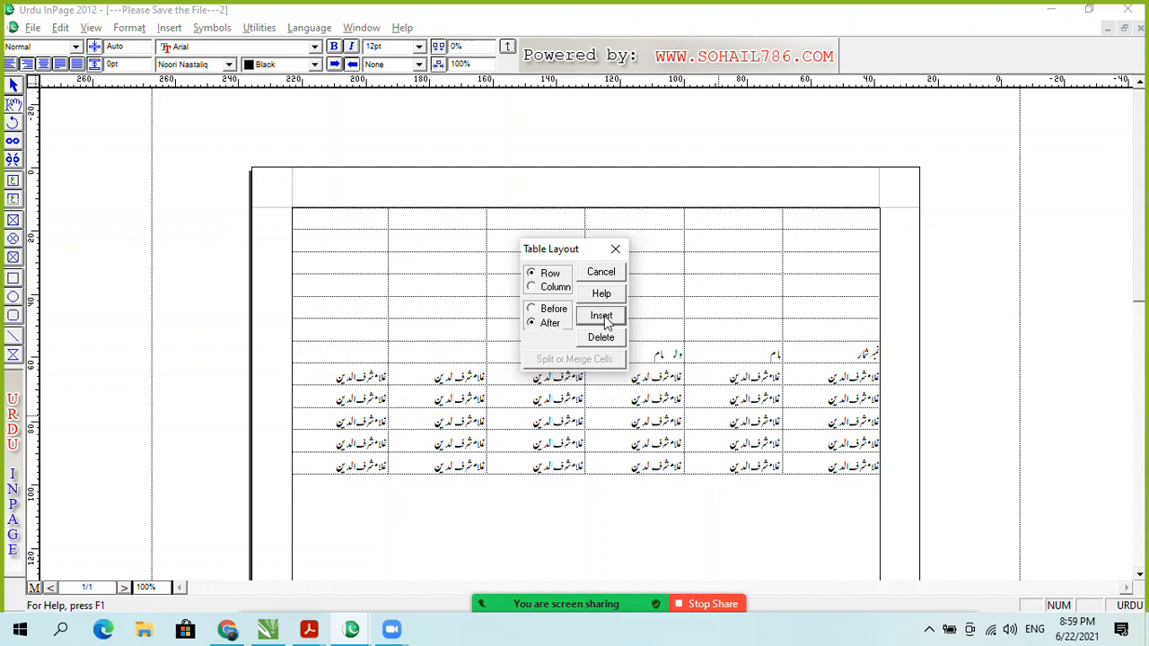
click(601, 317)
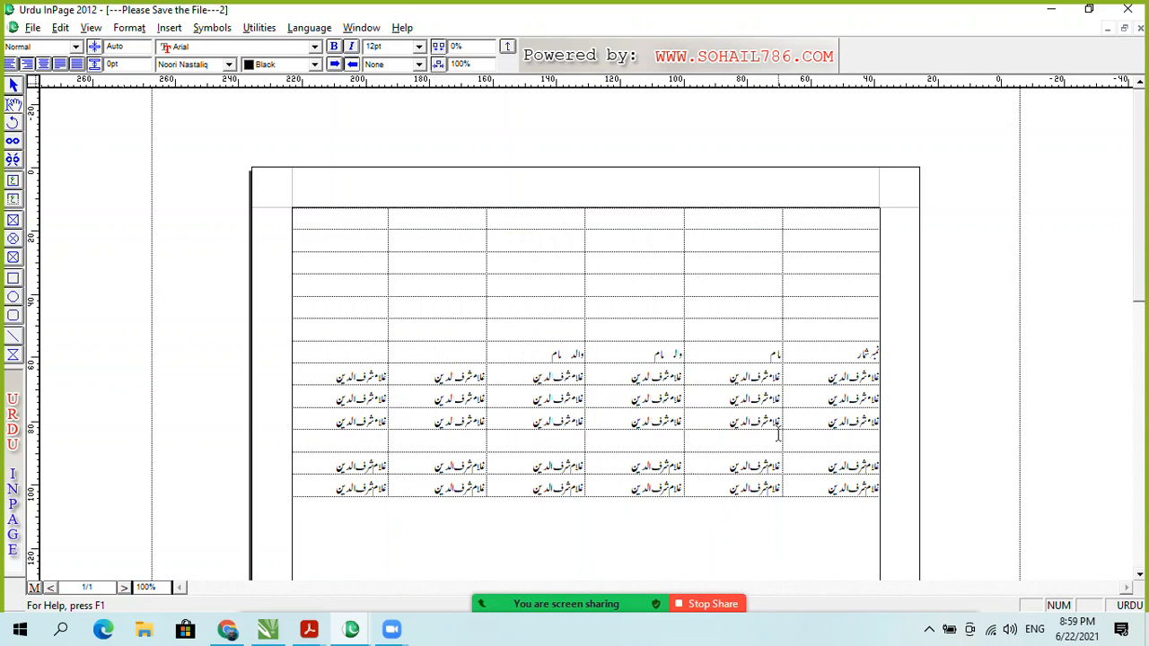
Step: Type the partial heading نمبر شا in the new empty row and try pasting into a cell
text(نمبر شما)
key(BackSpace)
key(BackSpace)
drag(718, 397, 718, 417)
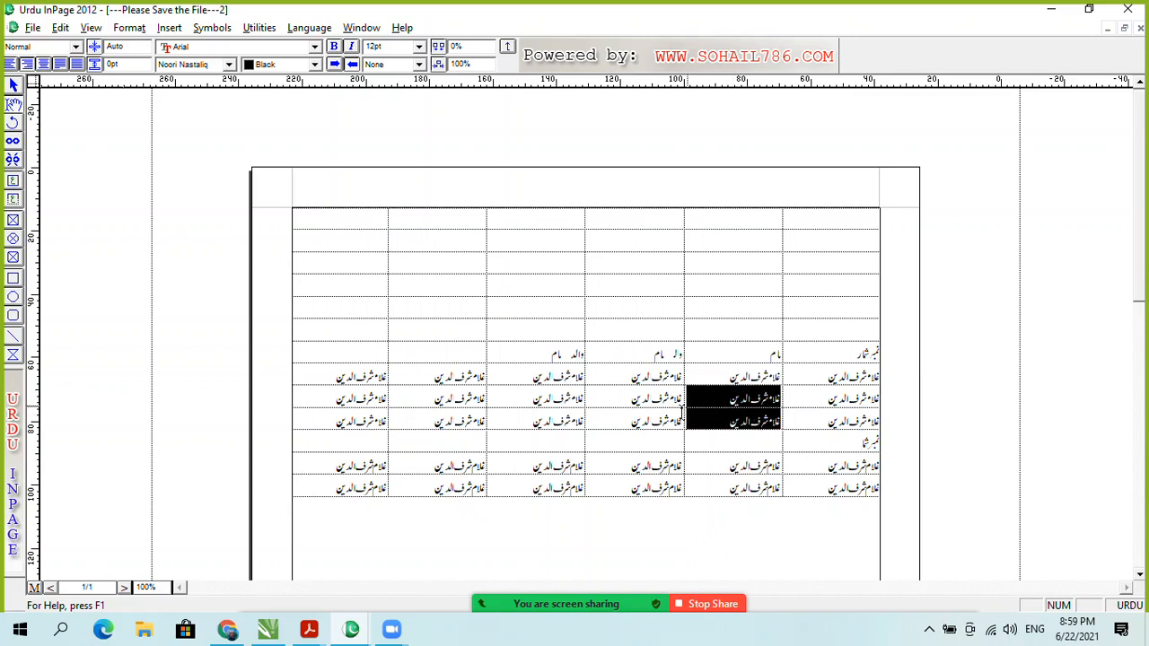
click(715, 422)
drag(719, 402, 713, 424)
click(715, 427)
right_click(715, 420)
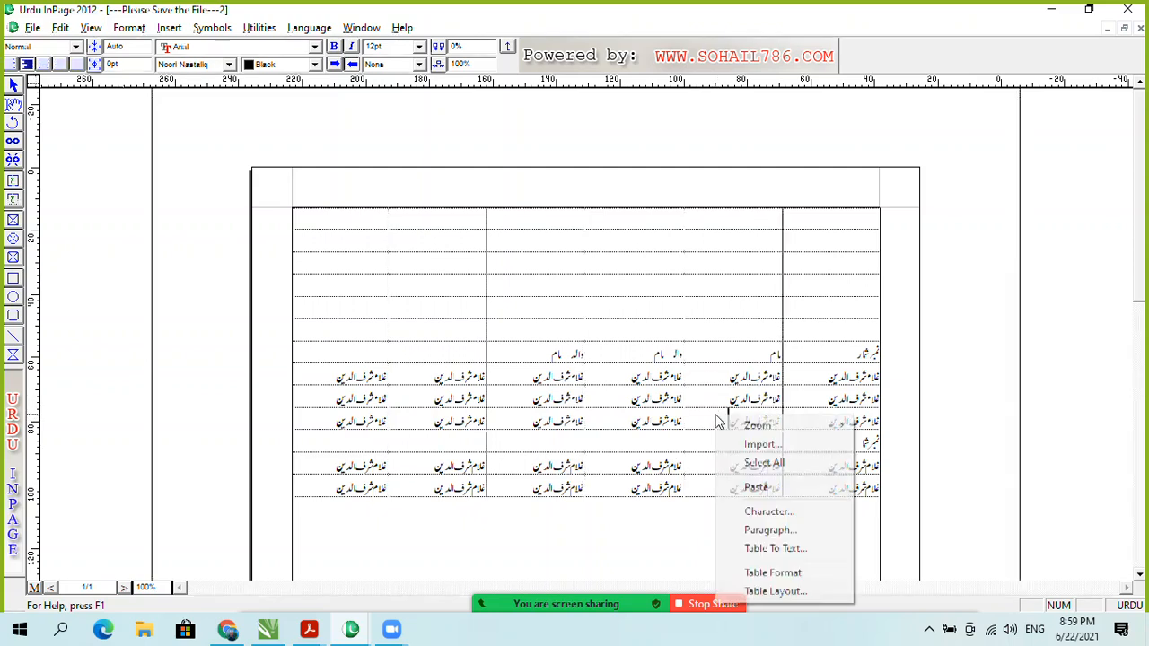
click(759, 485)
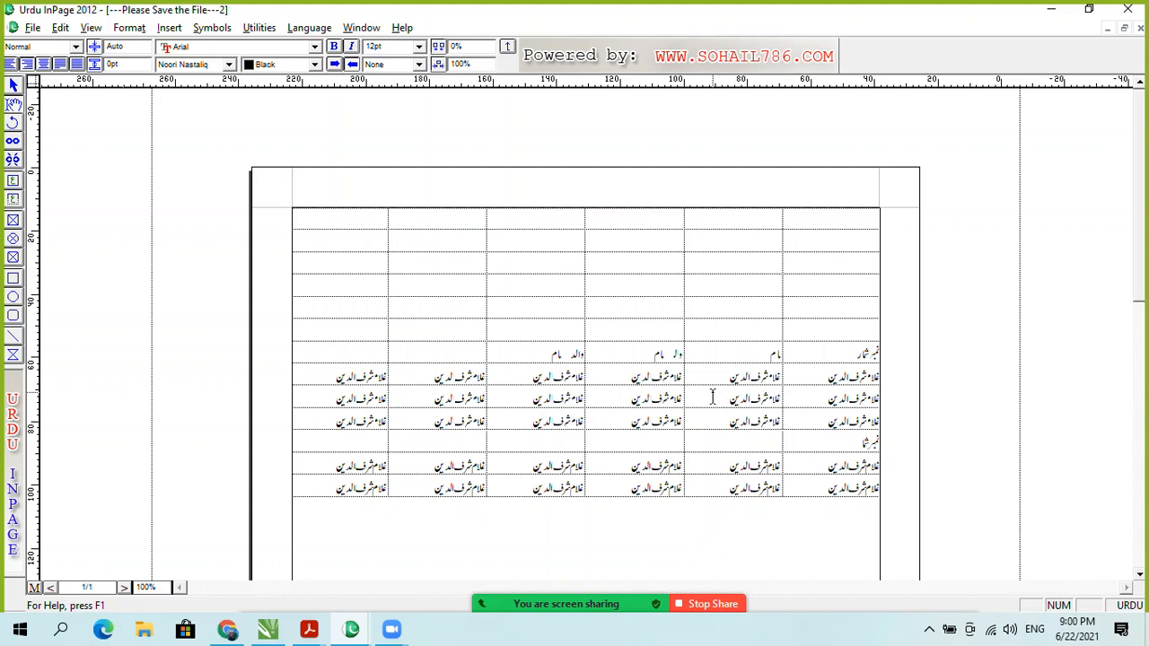
Step: Move the caret through the name rows' cells with Tab and clicks across the second row
click(321, 393)
key(Tab)
key(Tab)
key(Tab)
key(Tab)
key(Tab)
key(Tab)
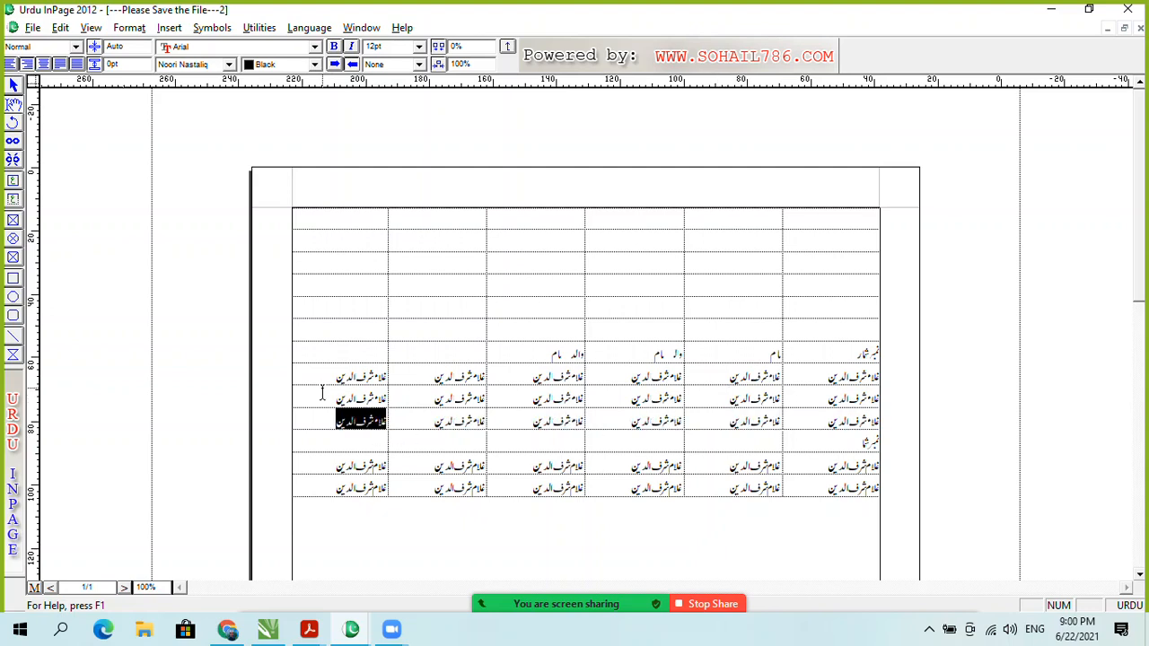
key(Tab)
key(Tab)
key(Tab)
key(Tab)
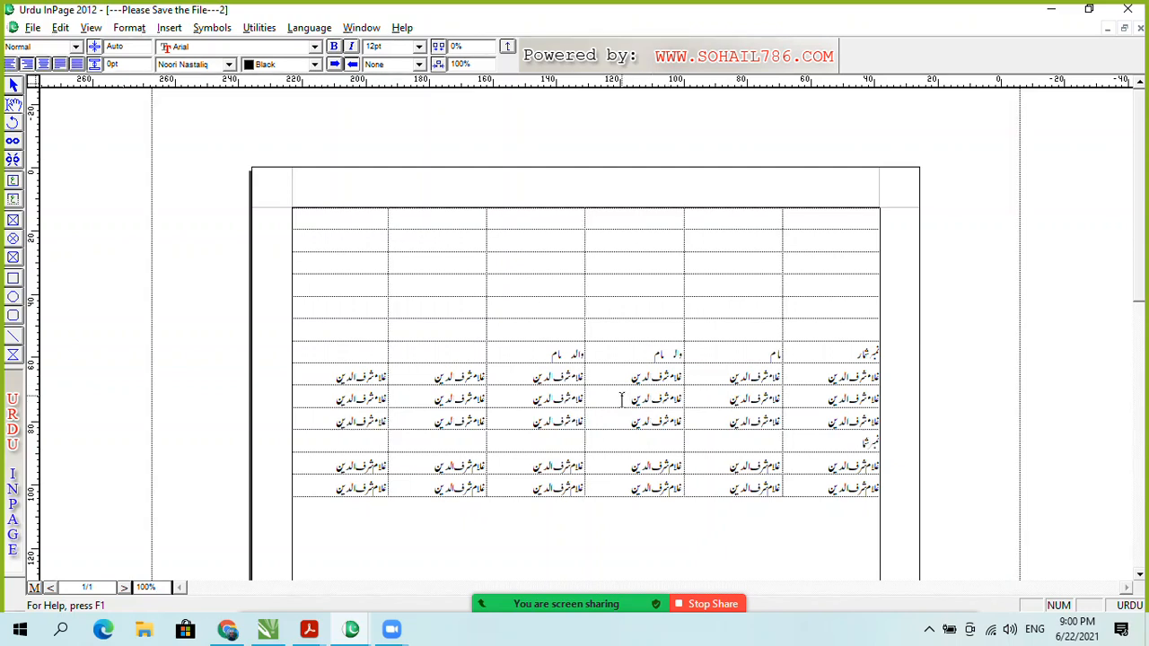
click(808, 392)
click(741, 397)
click(633, 396)
click(516, 401)
click(453, 397)
Step: Insert an empty row before the second name row using Table Layout with Row and Before
right_click(457, 395)
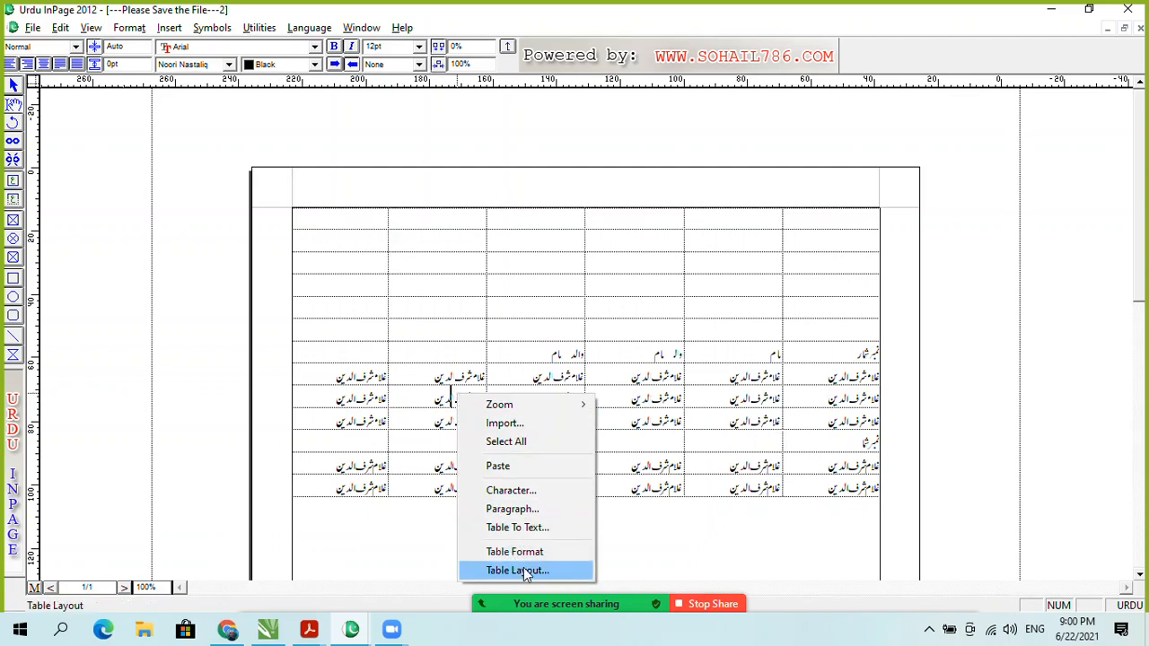
click(522, 569)
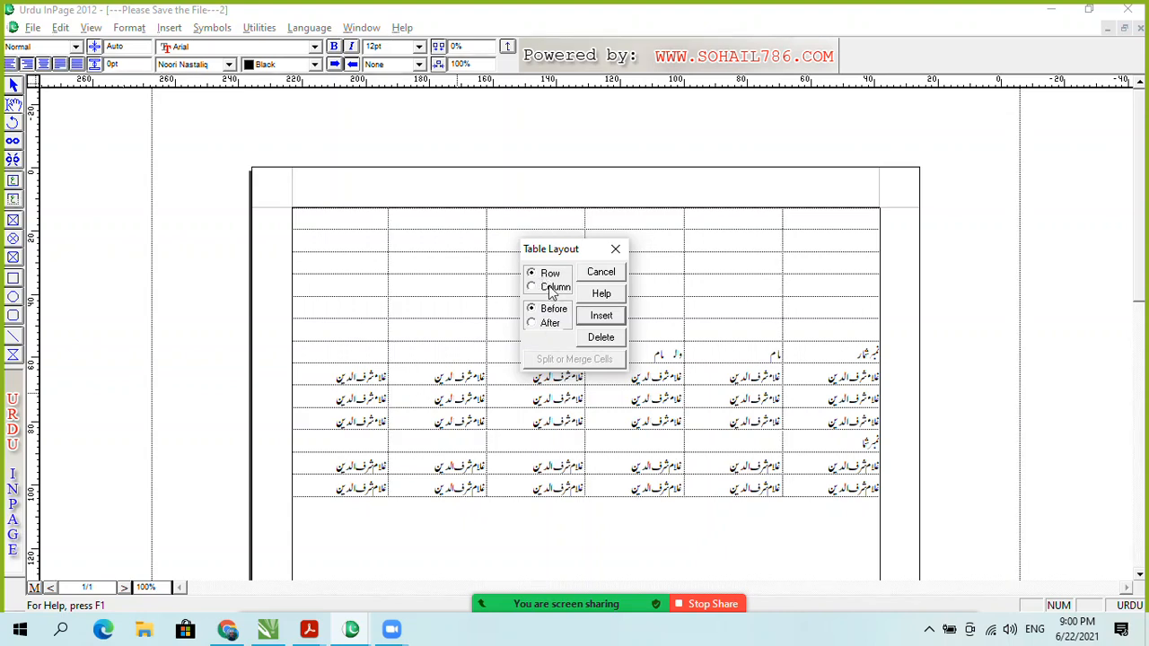
click(543, 323)
click(551, 314)
click(606, 318)
Step: Select the new row's six cells, then place the caret in its rightmost cell
drag(879, 397, 432, 399)
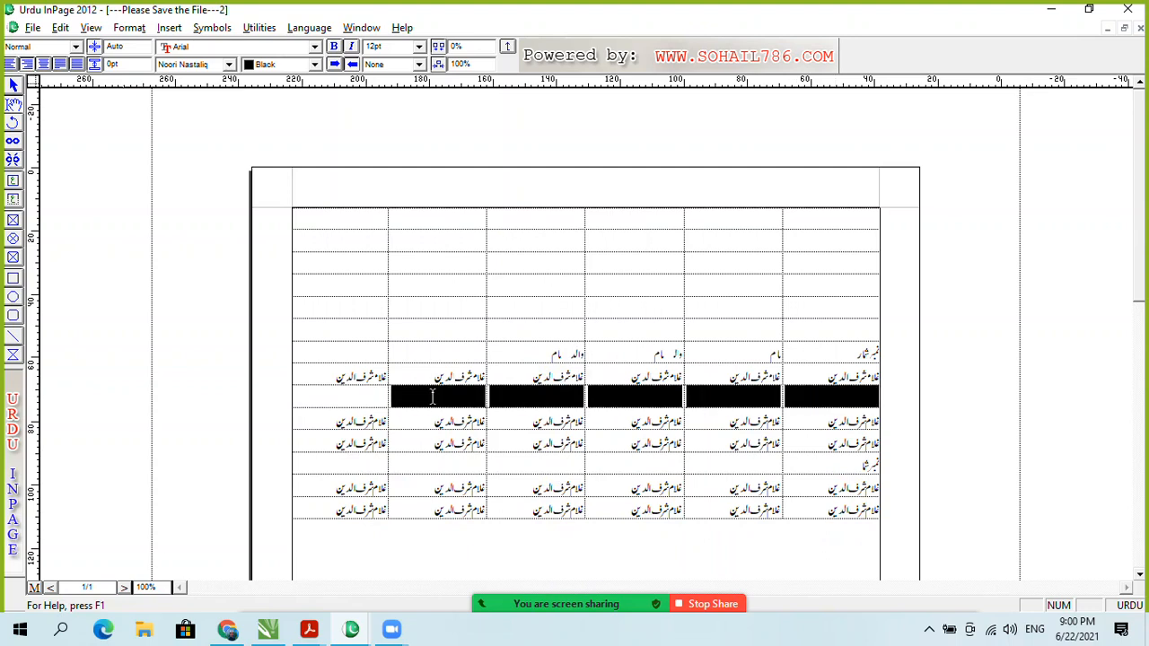
click(663, 387)
drag(816, 392, 382, 394)
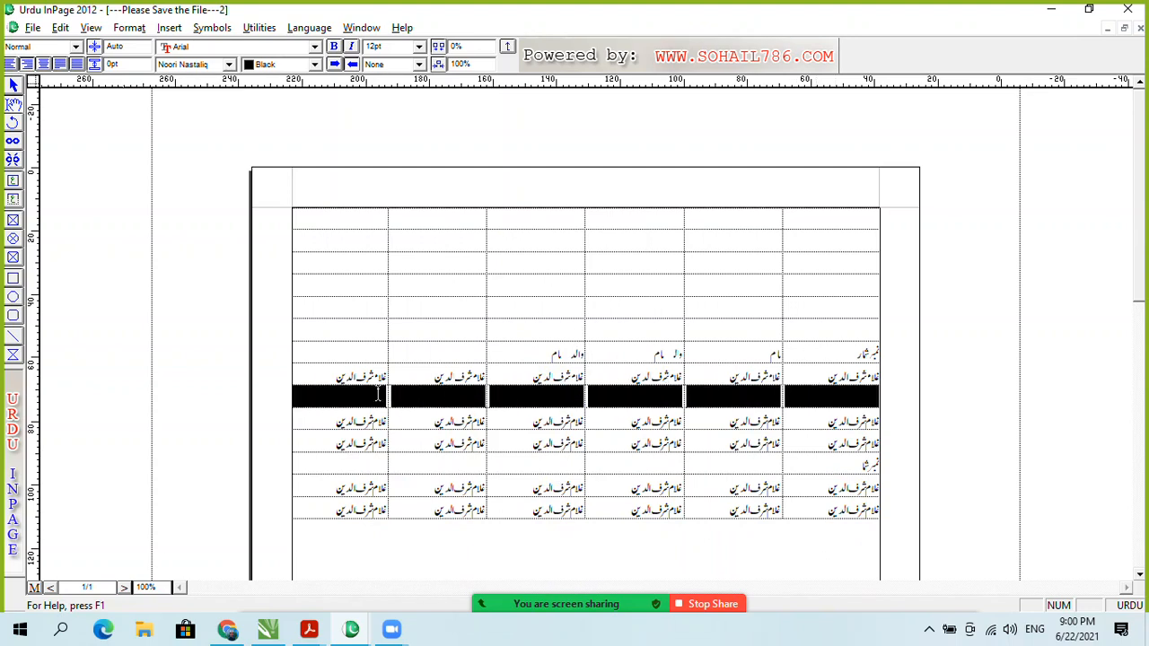
click(381, 394)
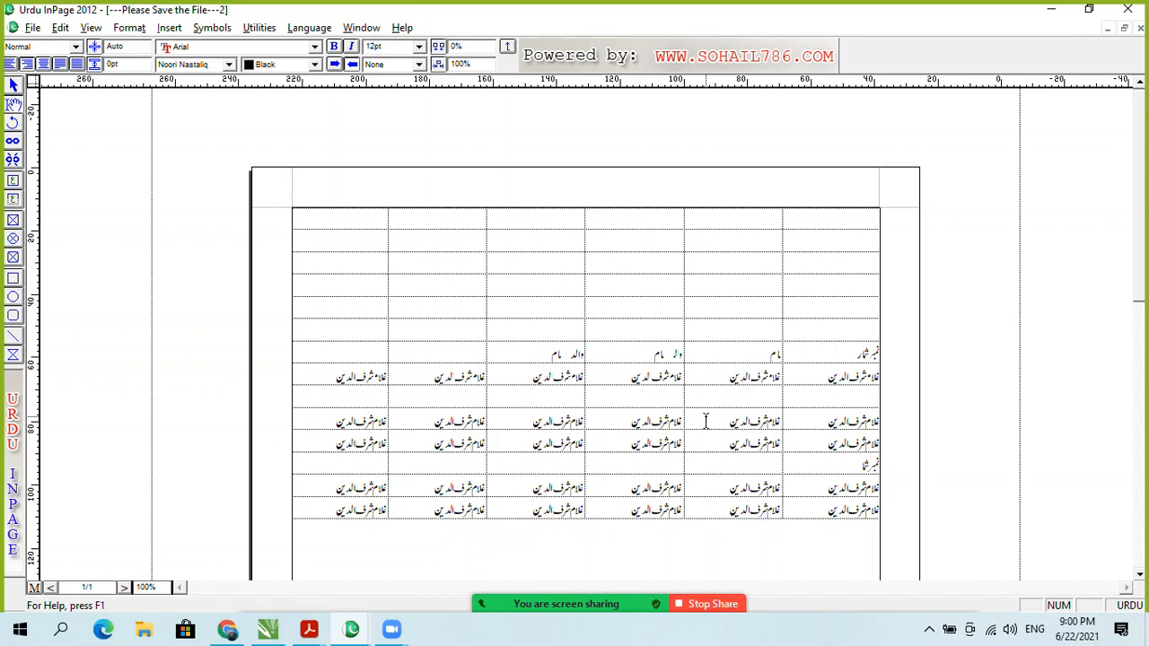
click(821, 400)
Step: Try inserting a new table below the existing one, cancelling it both times
click(827, 550)
click(169, 28)
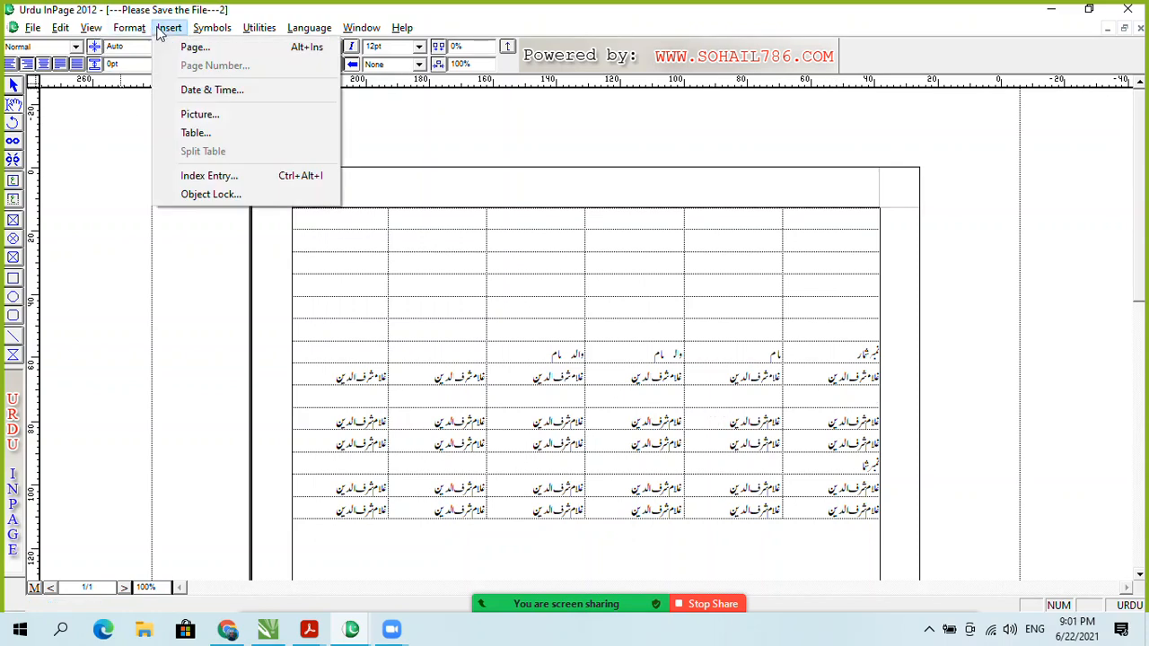
click(239, 134)
click(631, 314)
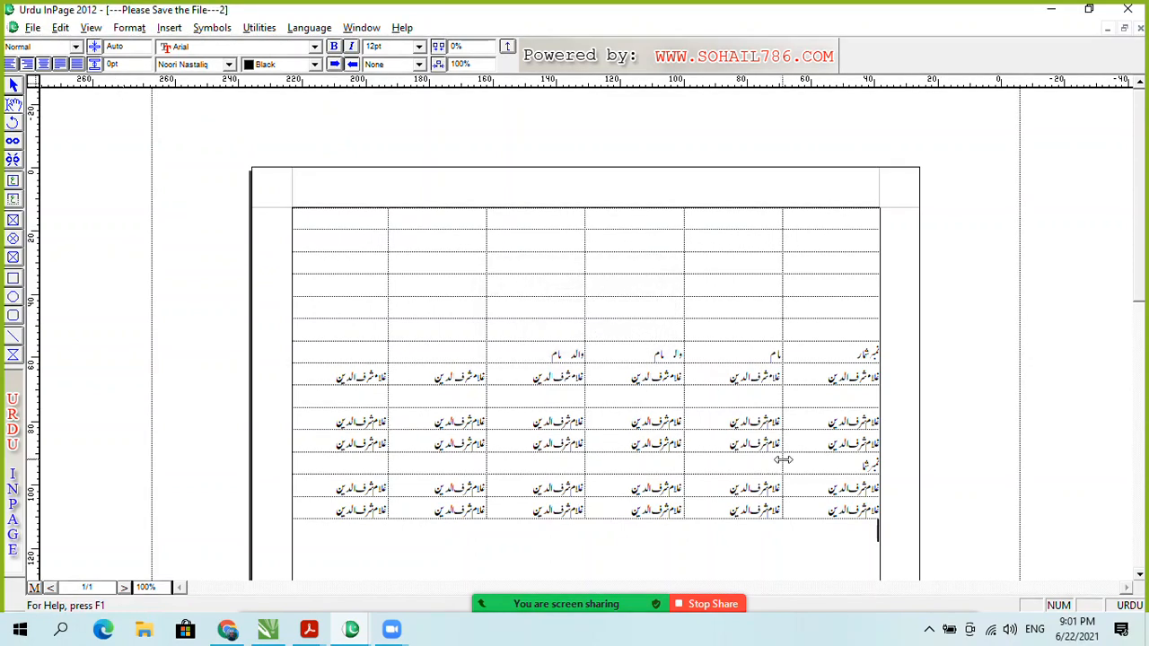
right_click(812, 528)
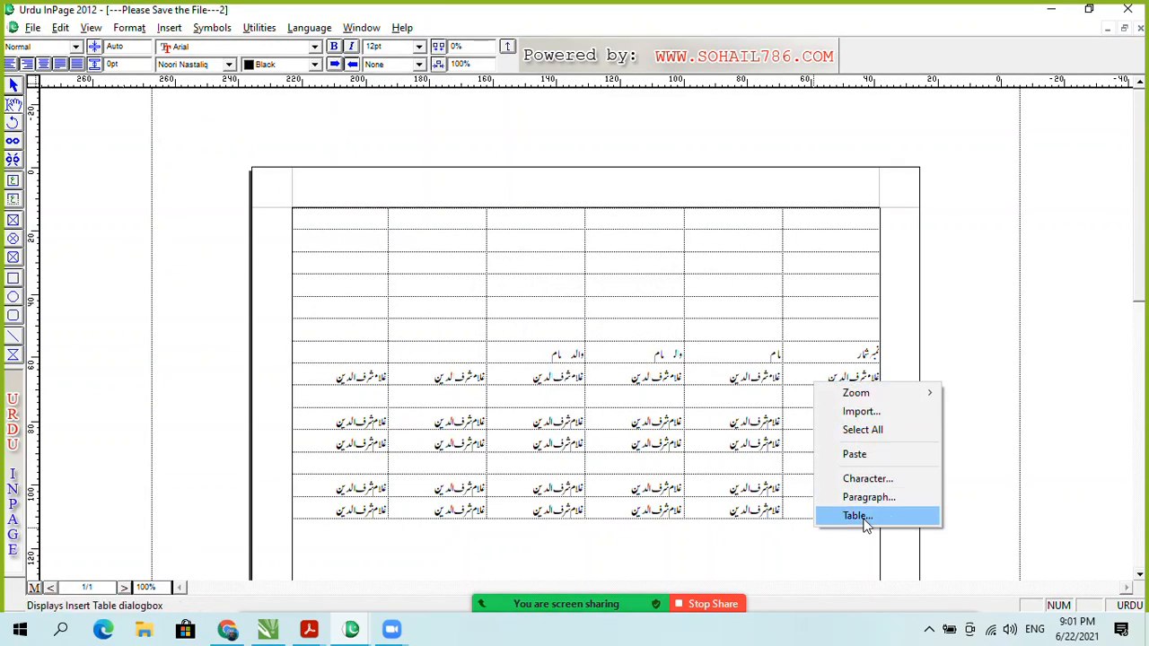
click(858, 516)
click(631, 314)
Step: Add two new rows at the end of the table by tabbing from the last cell
scroll(1139, 279, down, 3)
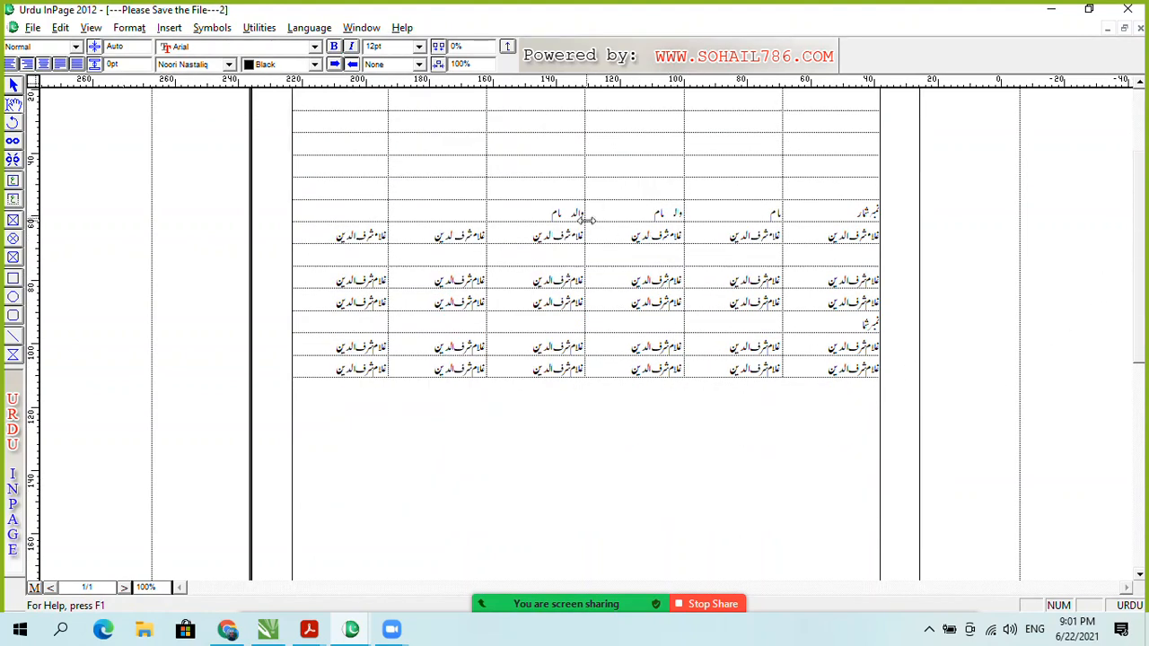
click(329, 374)
key(Tab)
key(Tab)
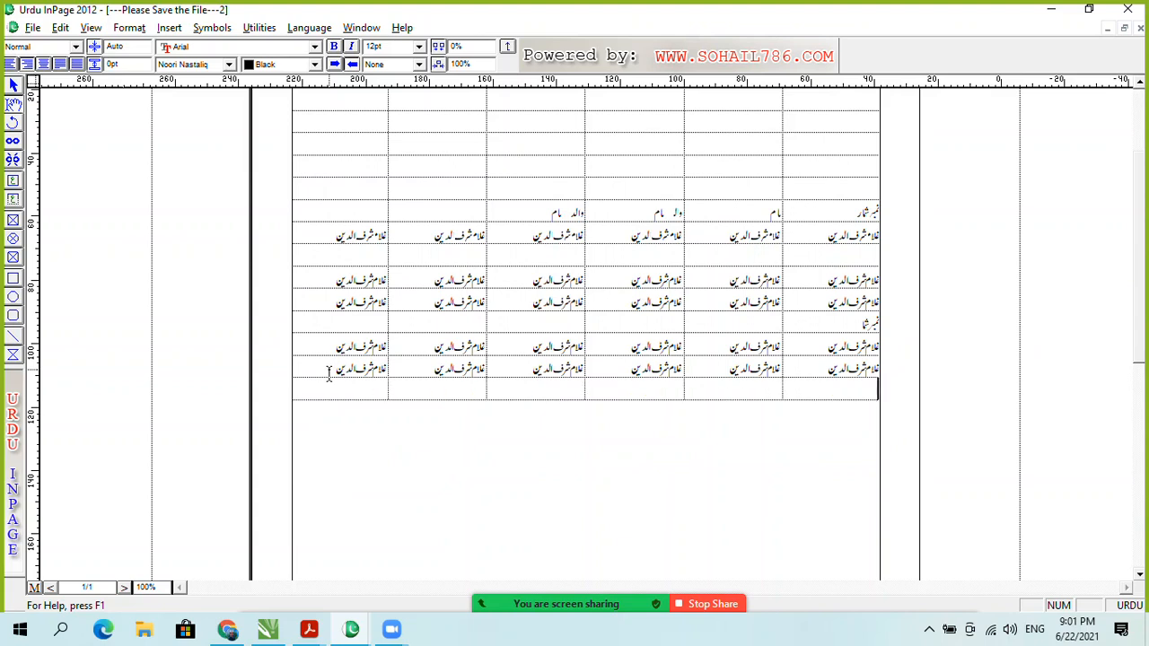
key(Tab)
key(Tab)
key(Tab)
key(Tab)
key(Tab)
key(Tab)
key(Tab)
key(Tab)
key(Tab)
key(Tab)
key(Tab)
key(Tab)
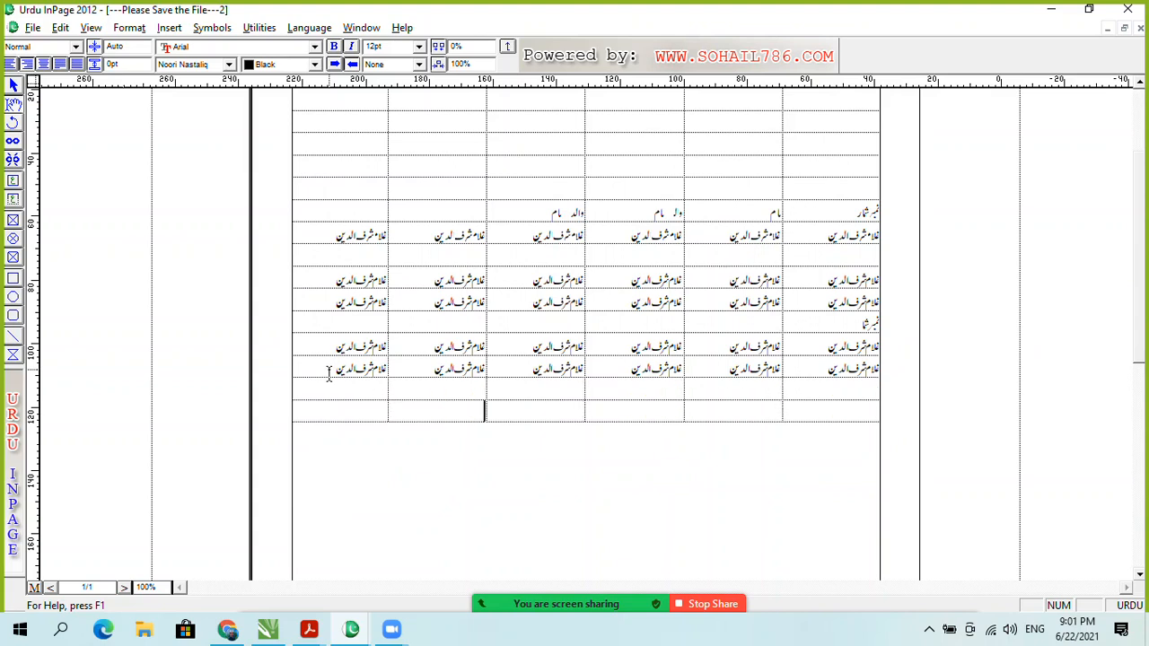
key(Tab)
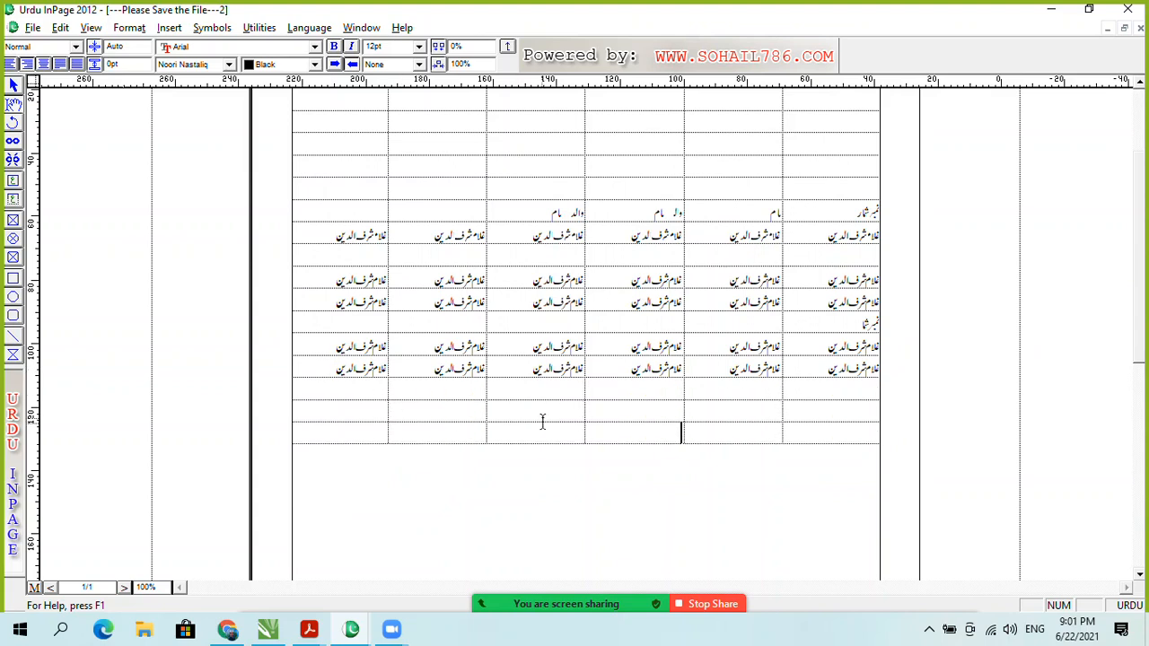
Step: Insert an empty row above the serial-number row, then select the filled cells in the two right-hand columns
right_click(656, 323)
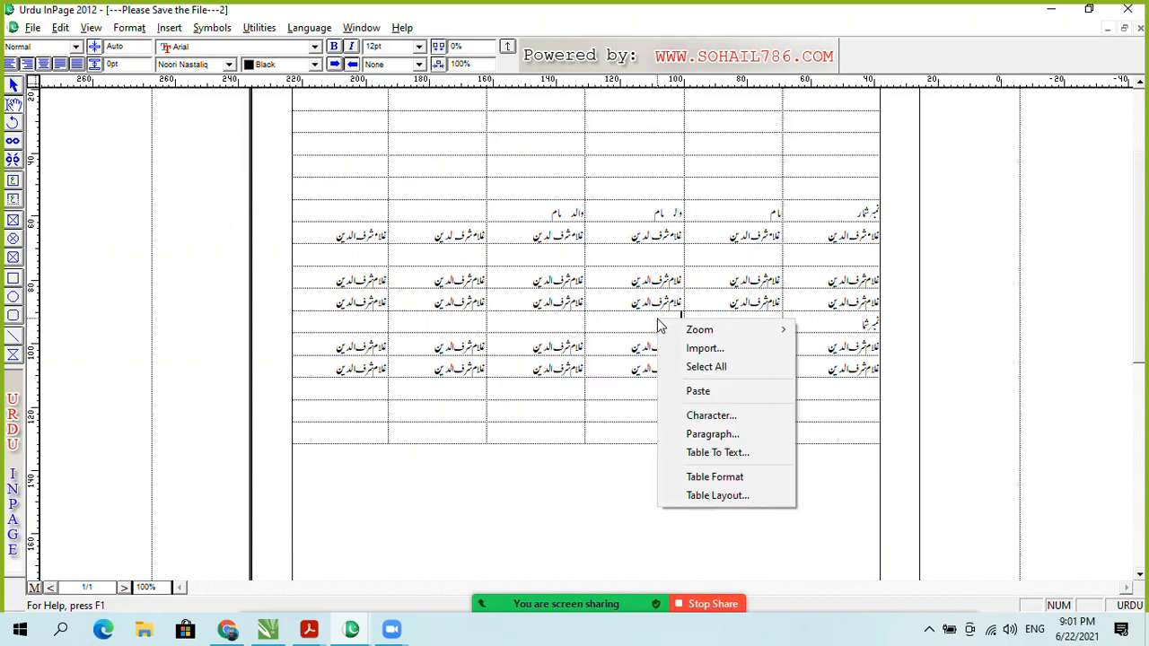
click(724, 500)
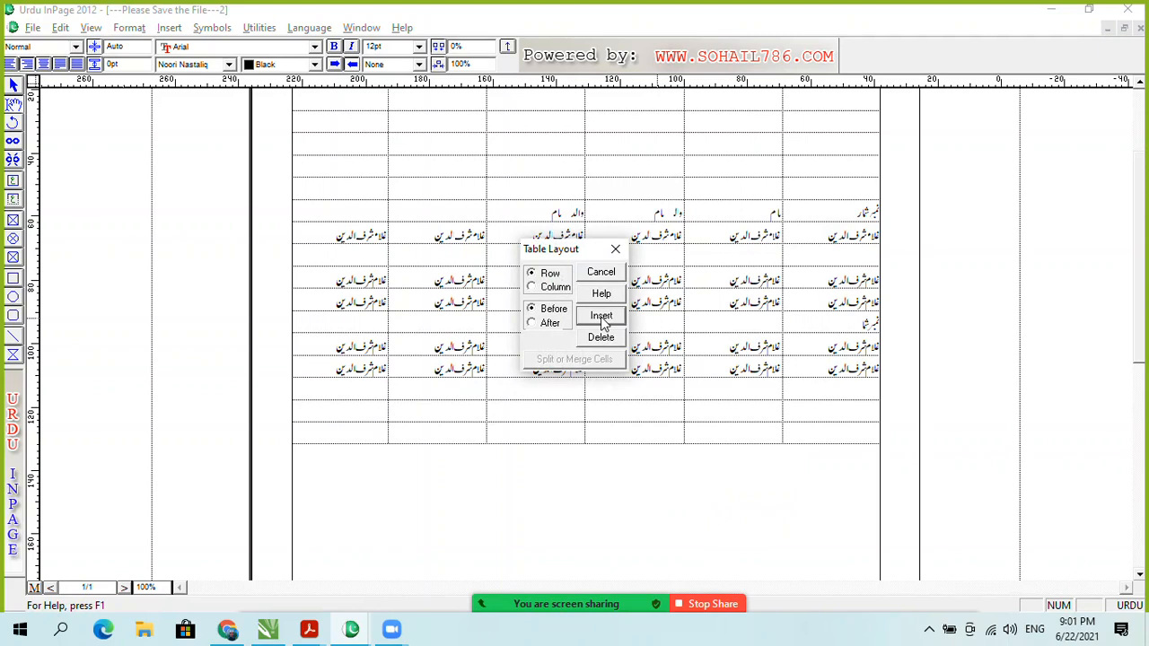
click(602, 315)
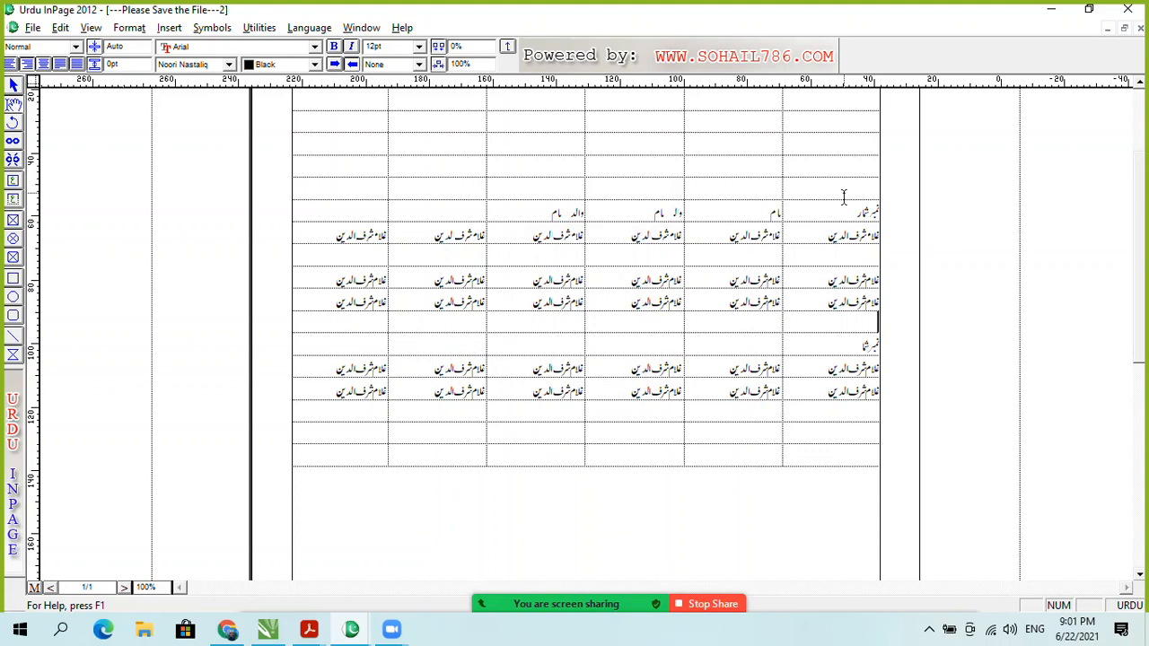
drag(843, 196, 699, 315)
Step: Clear the selected cells and delete every filled row, leaving an empty six-column grid
key(Delete)
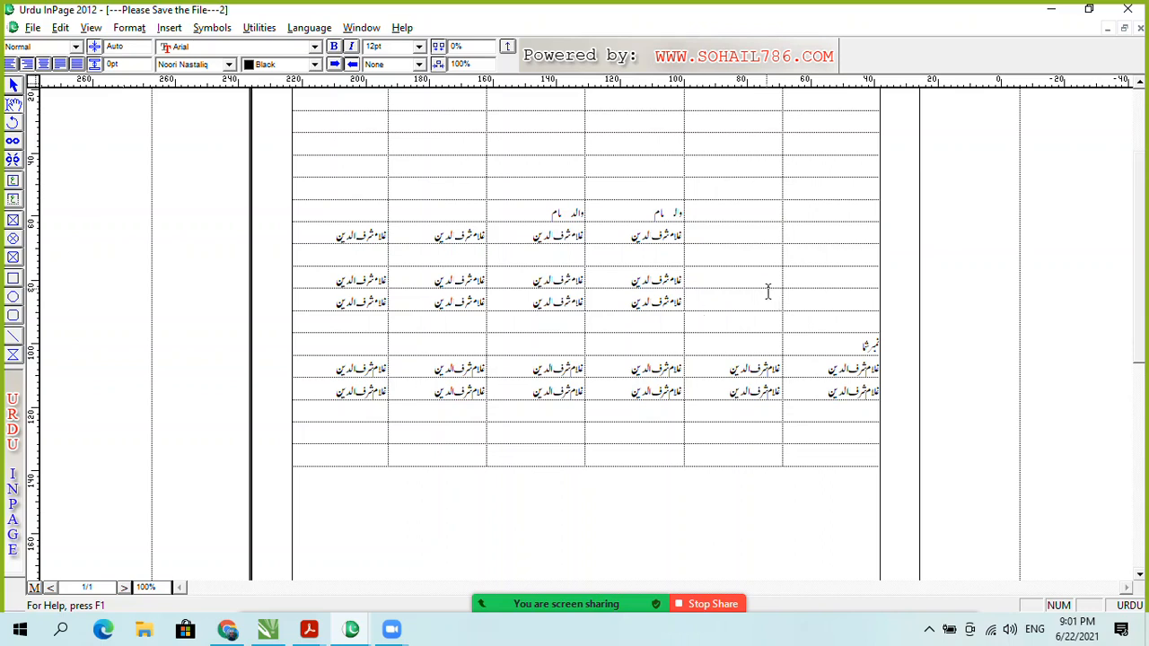
drag(845, 208, 351, 450)
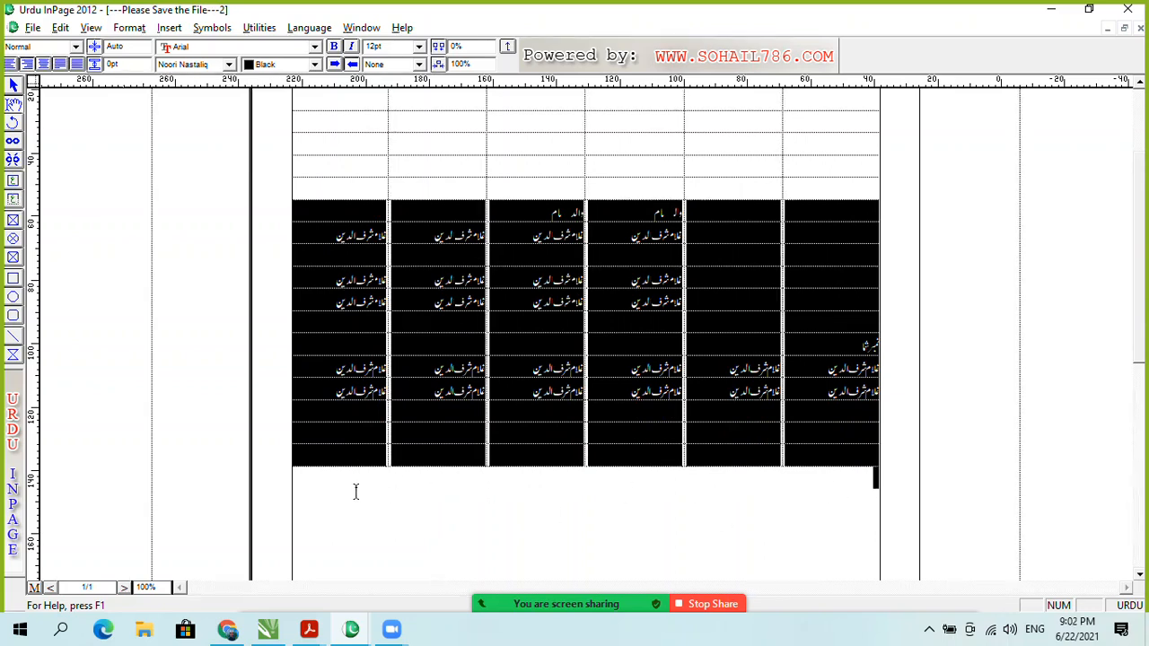
right_click(343, 458)
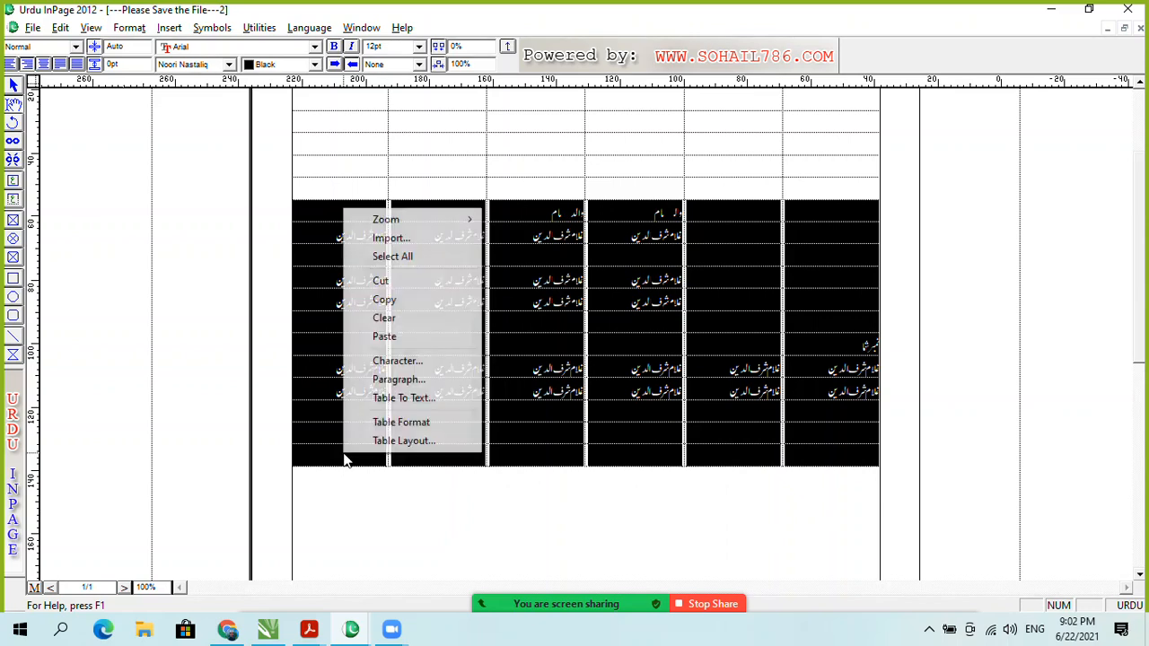
click(392, 441)
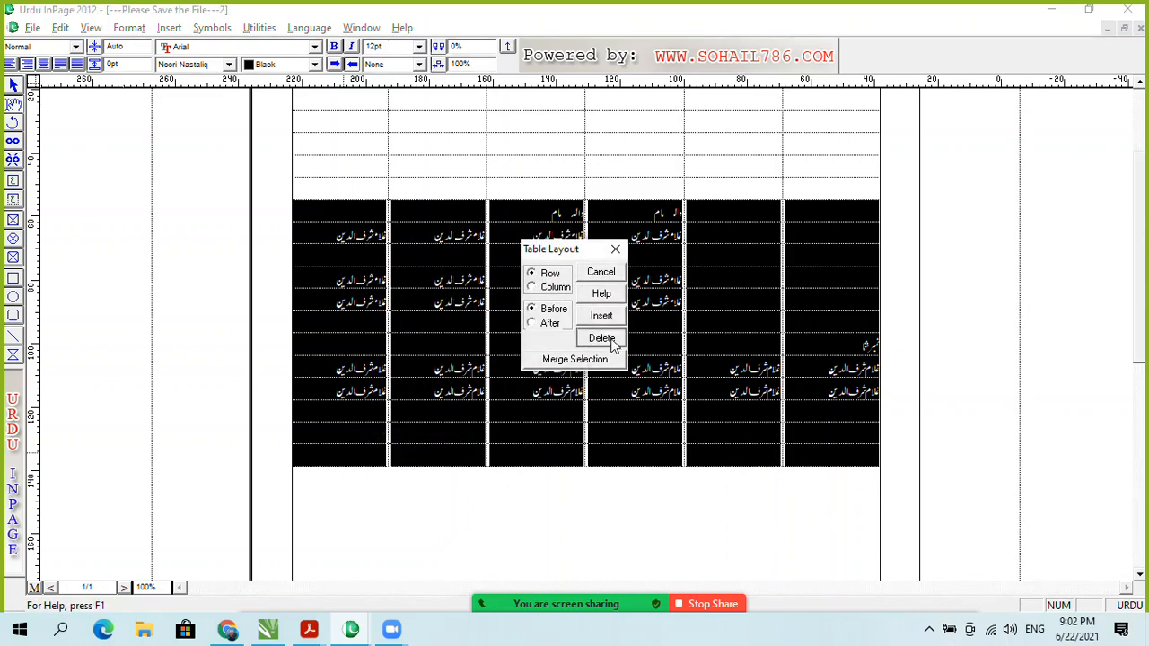
click(605, 337)
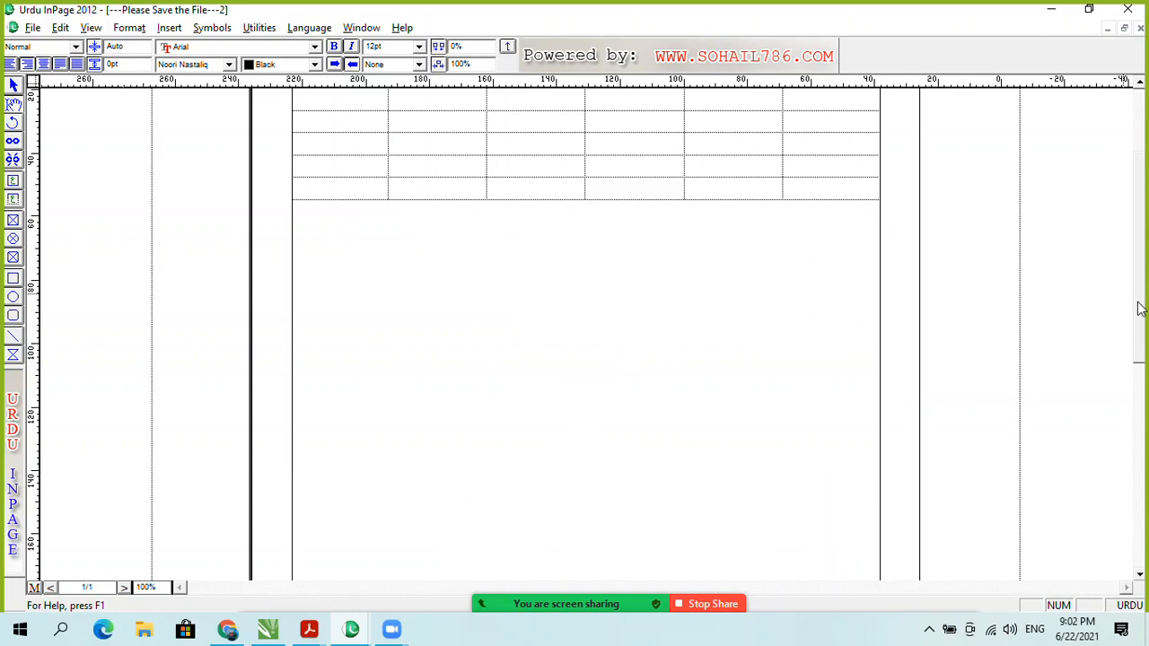
Step: Bring up typing class 02.pdf in Adobe Acrobat Reader
drag(1141, 309, 1141, 241)
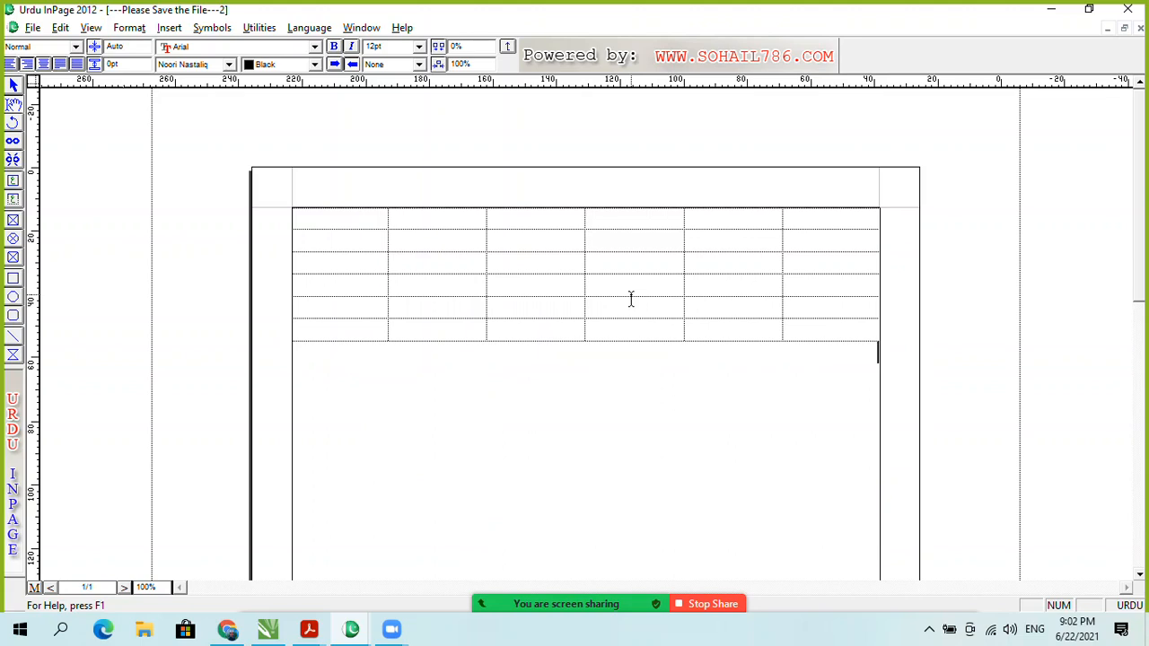
click(309, 630)
click(443, 570)
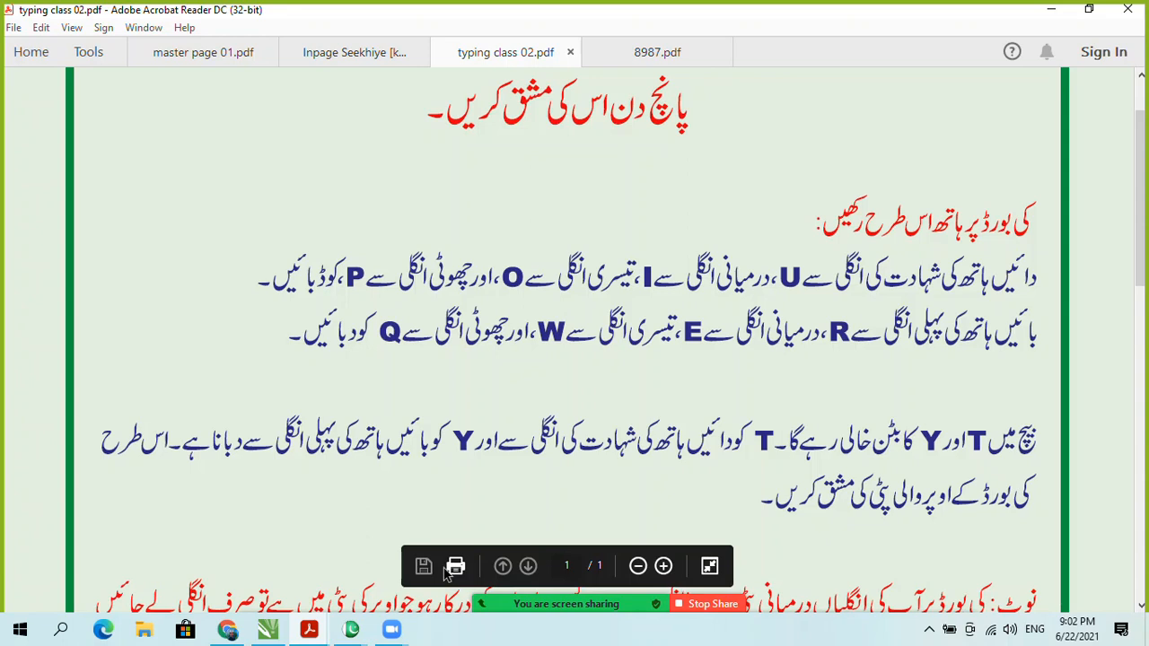
scroll(648, 221, down, 3)
scroll(765, 287, up, 3)
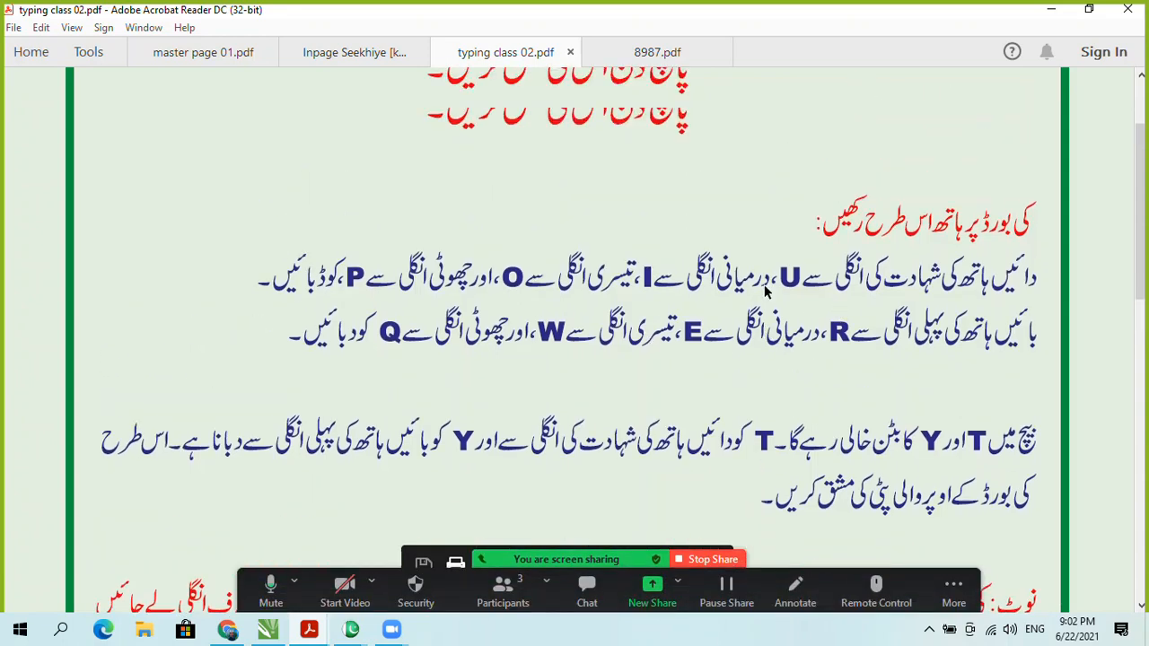
scroll(765, 286, up, 1)
scroll(632, 387, down, 2)
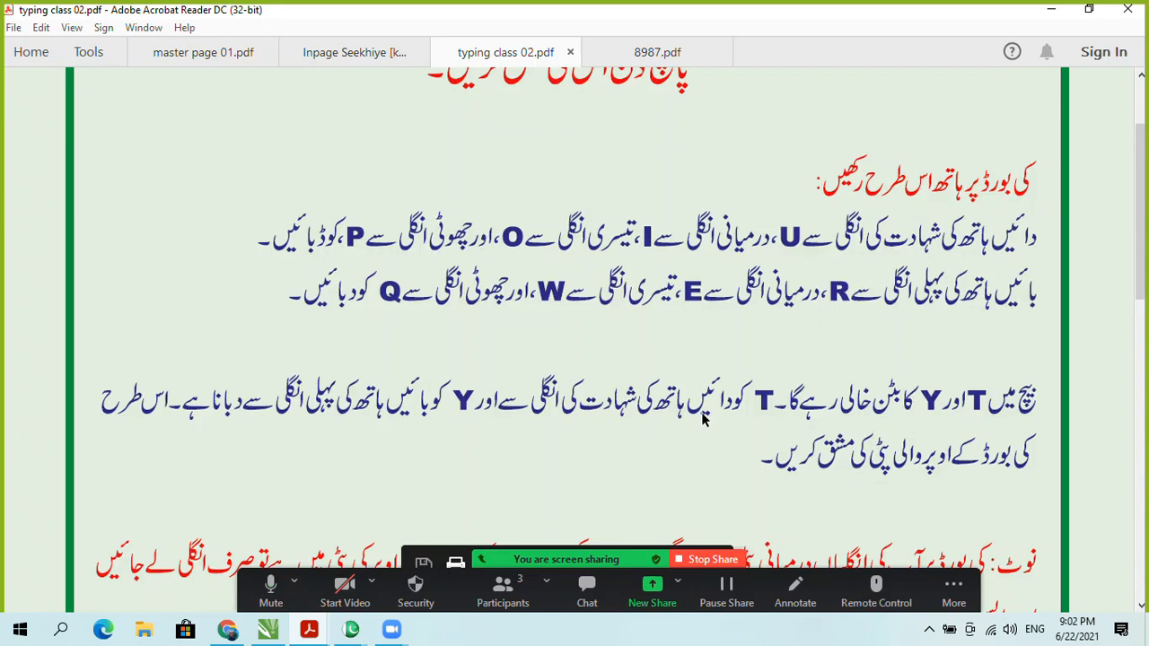
scroll(703, 419, down, 1)
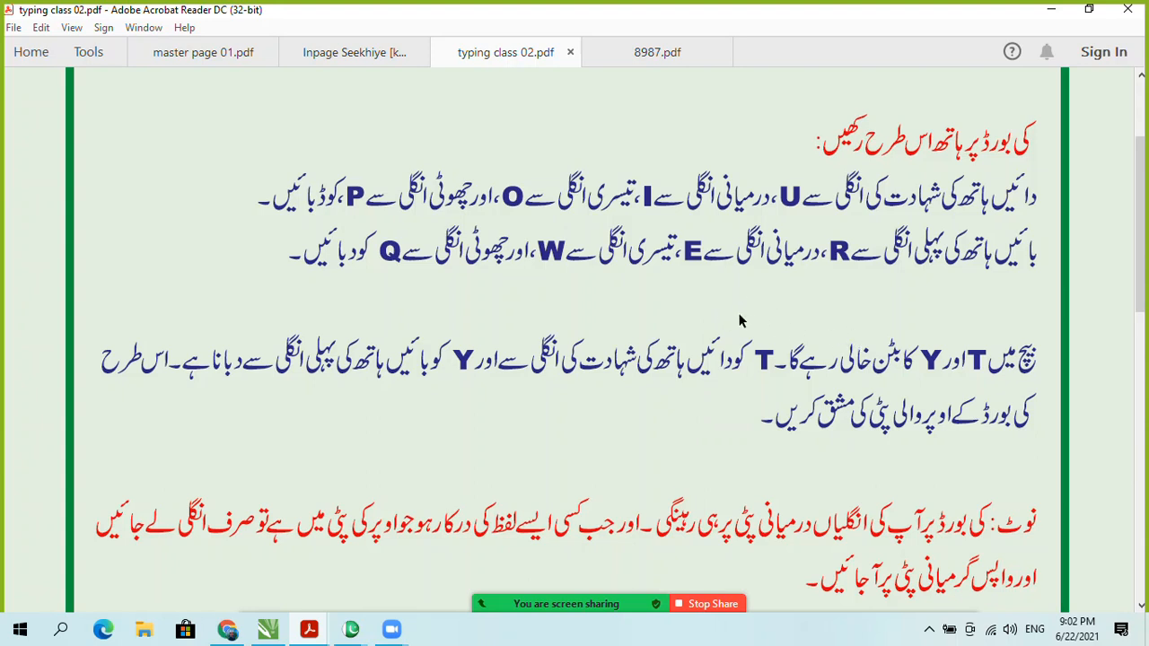
scroll(767, 321, up, 3)
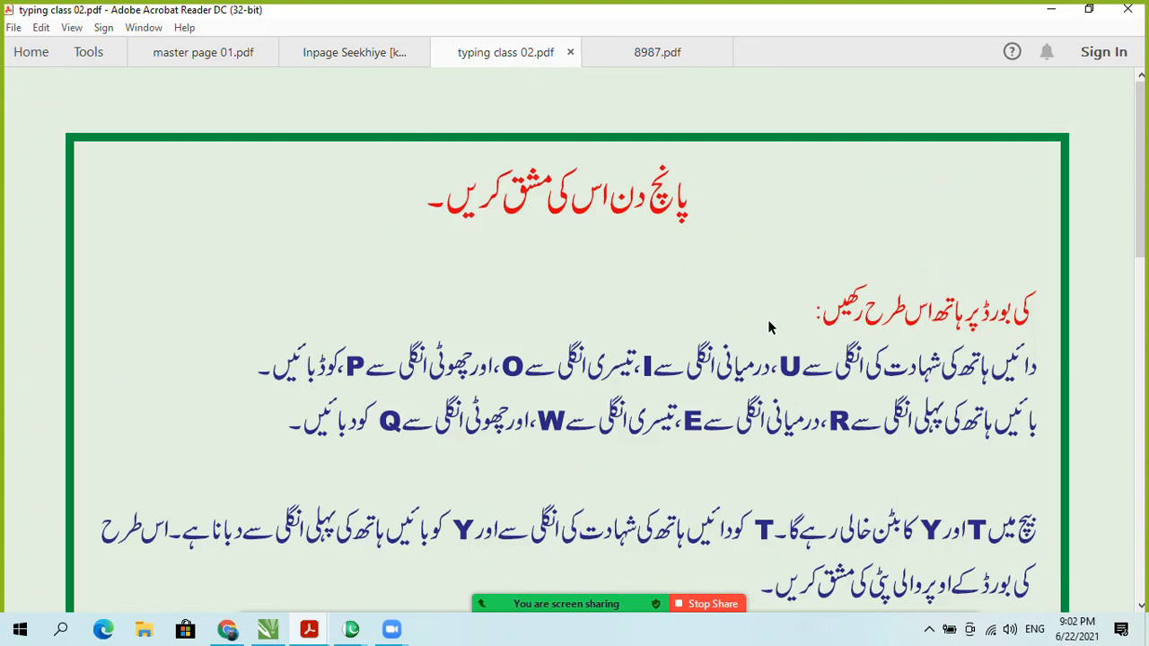
scroll(769, 327, down, 15)
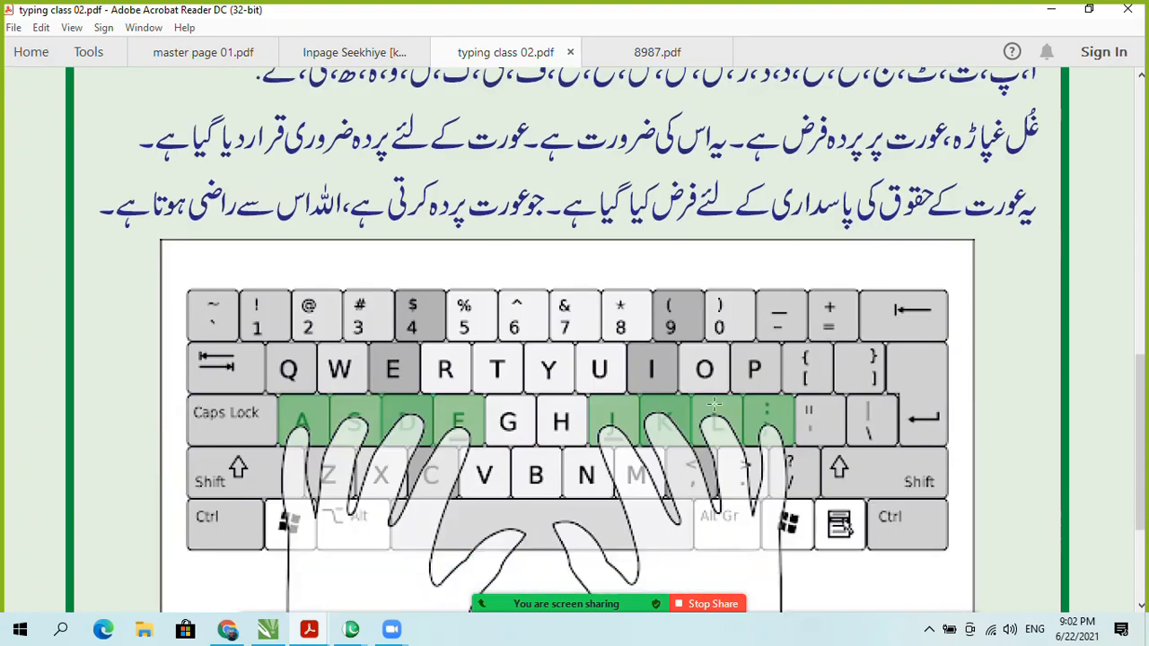
scroll(727, 411, up, 7)
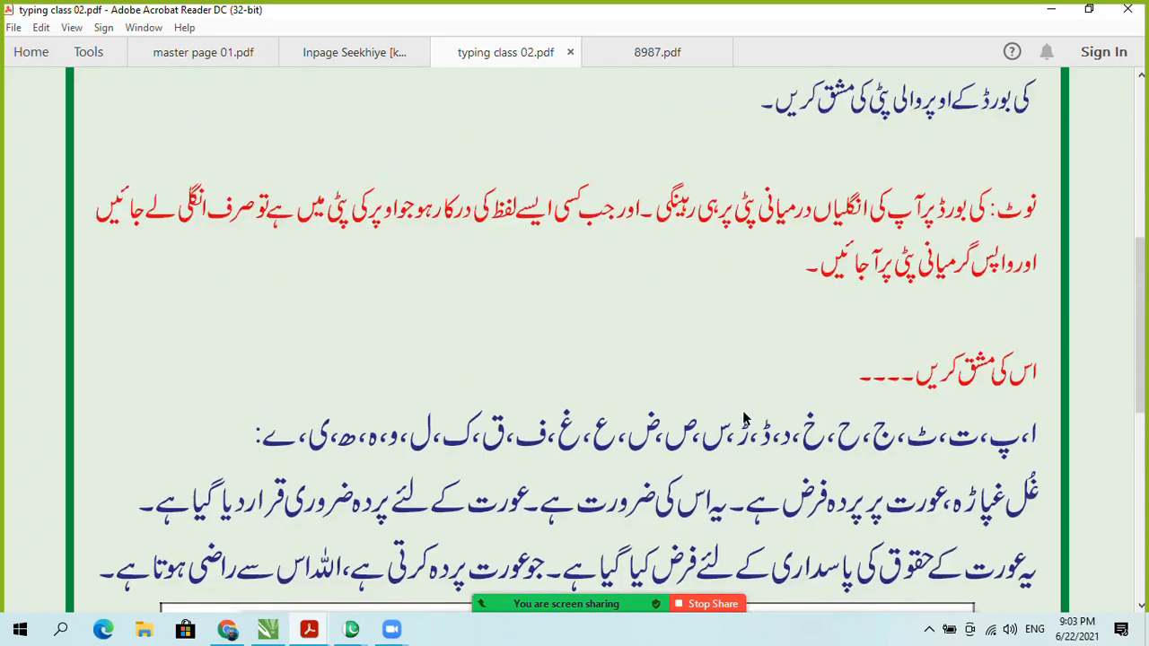
scroll(743, 418, up, 8)
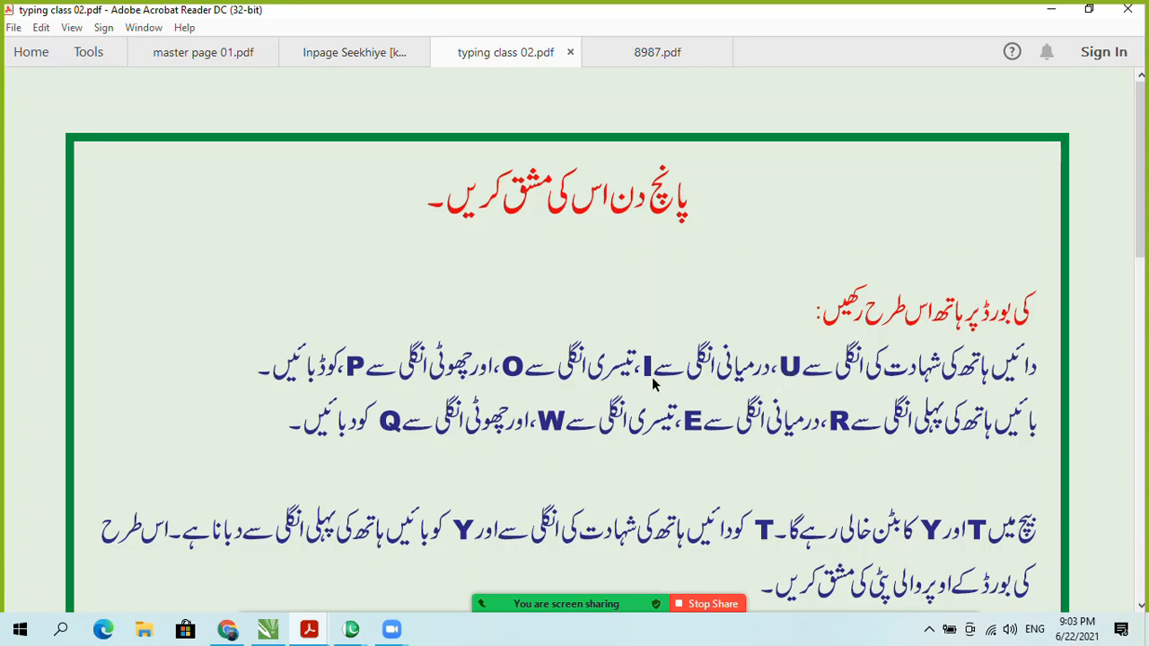
scroll(610, 384, down, 5)
scroll(593, 384, down, 4)
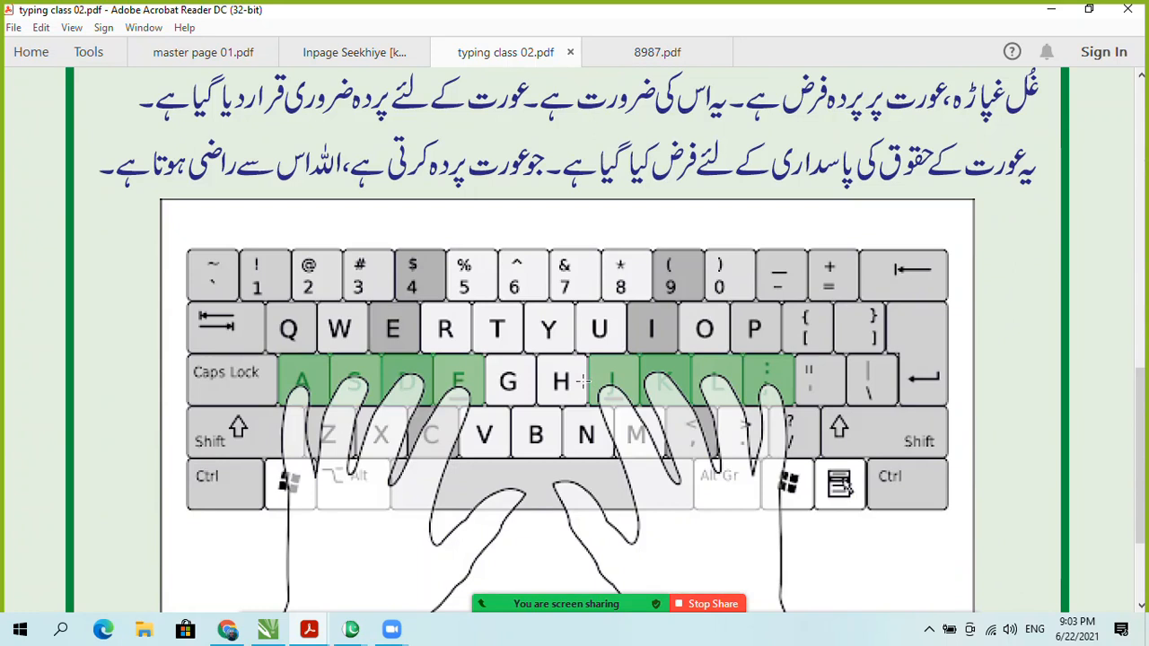
scroll(671, 417, up, 10)
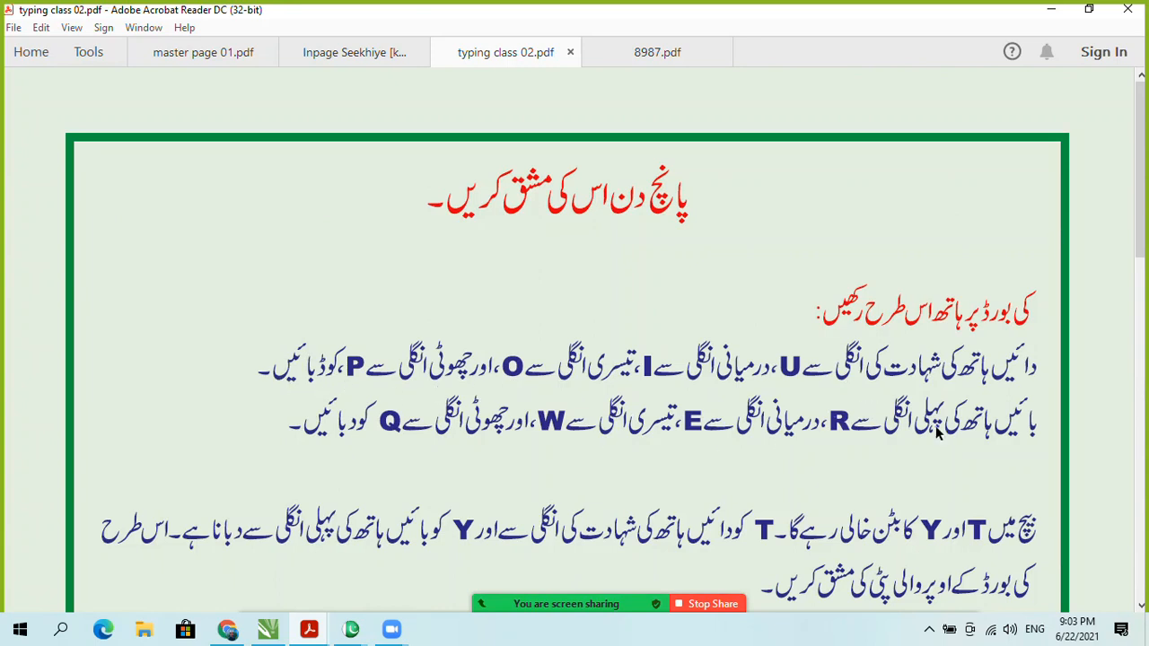
scroll(978, 433, down, 1)
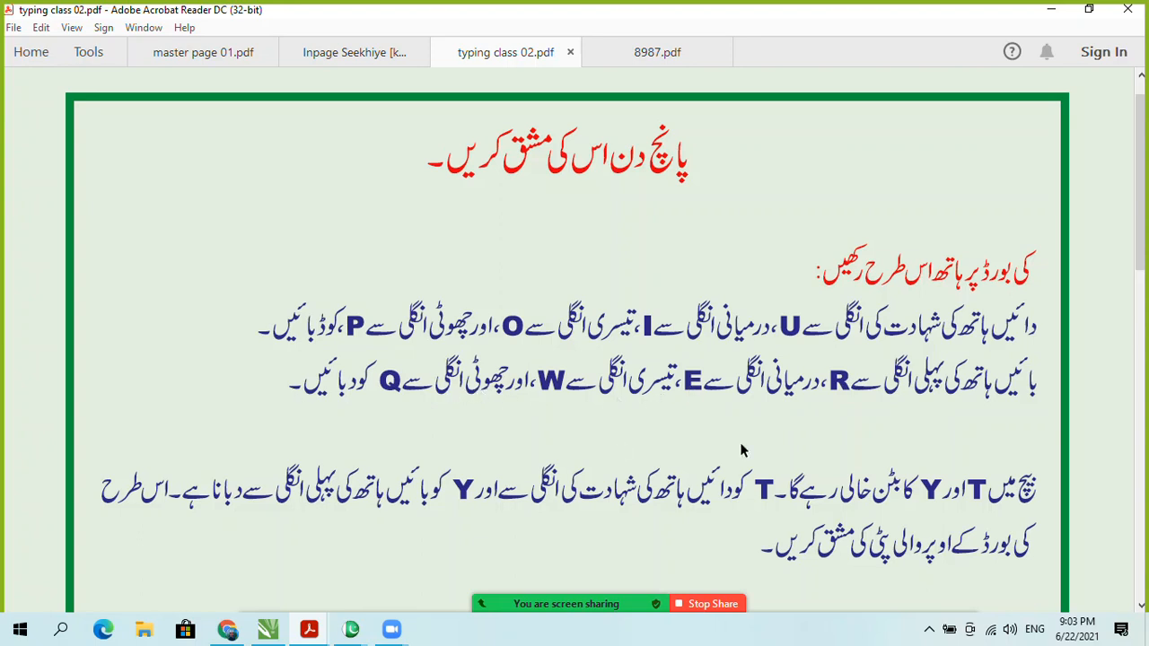
scroll(741, 450, down, 3)
scroll(554, 455, down, 5)
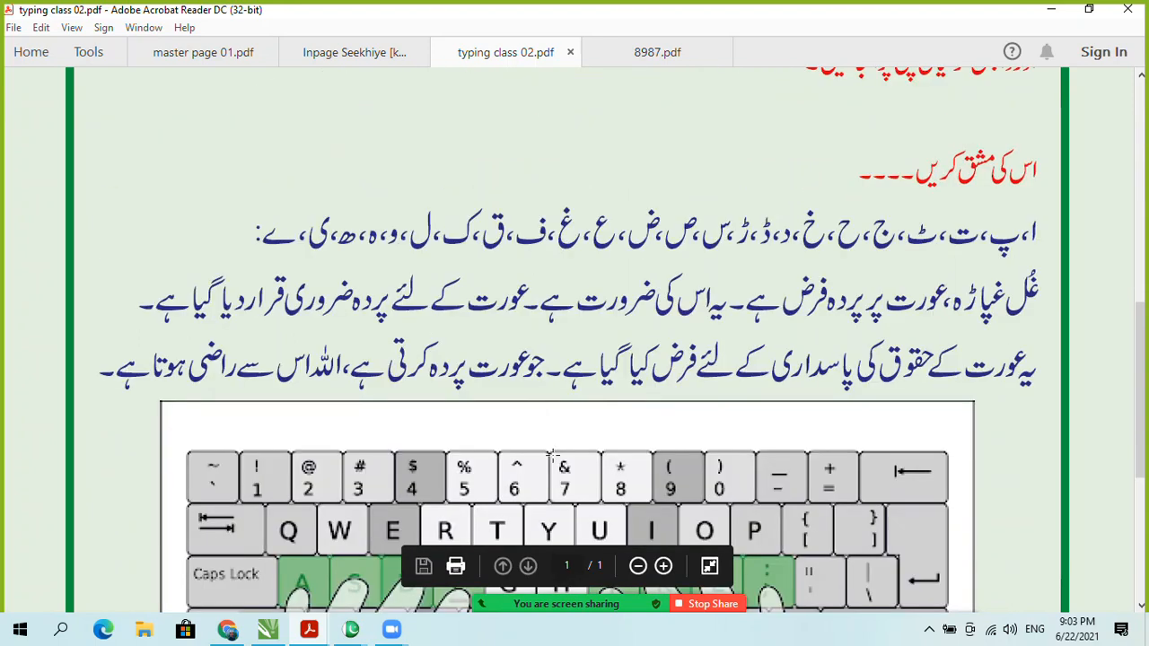
scroll(552, 529, up, 1)
scroll(539, 359, down, 4)
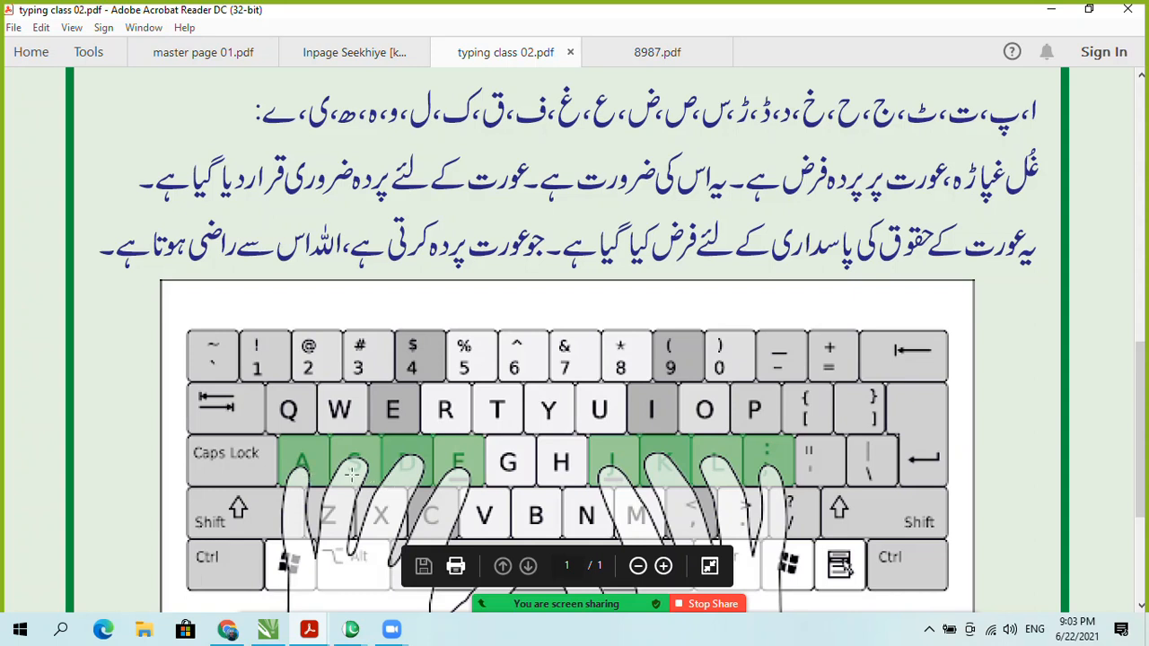
scroll(352, 473, up, 10)
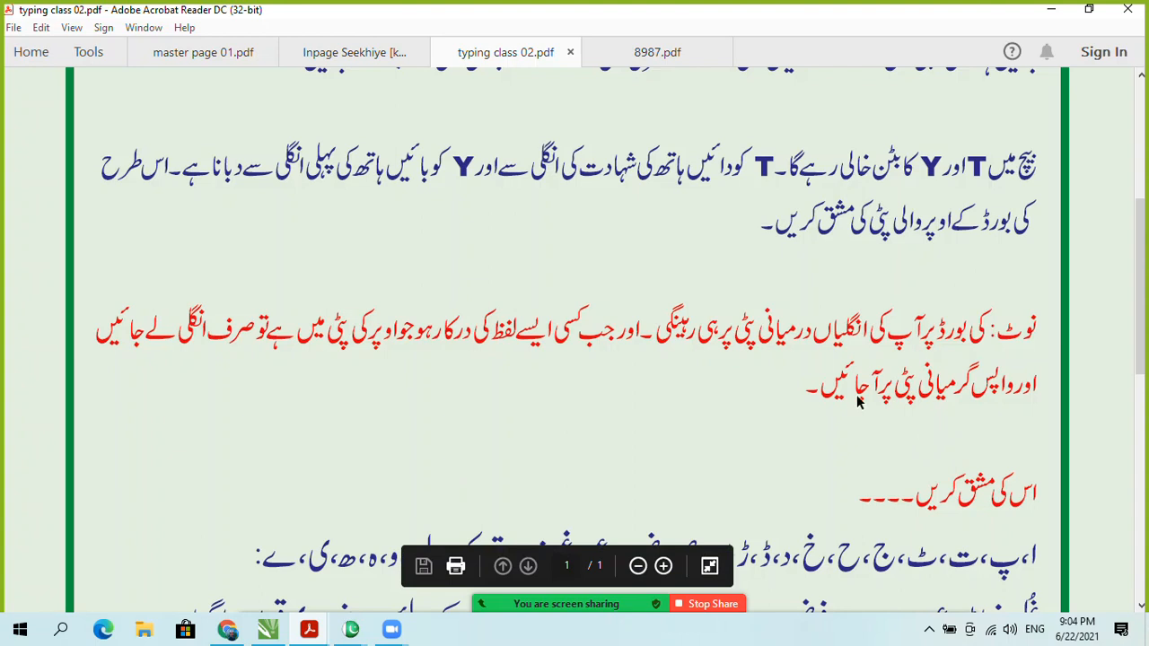
scroll(857, 402, down, 10)
scroll(368, 352, up, 1)
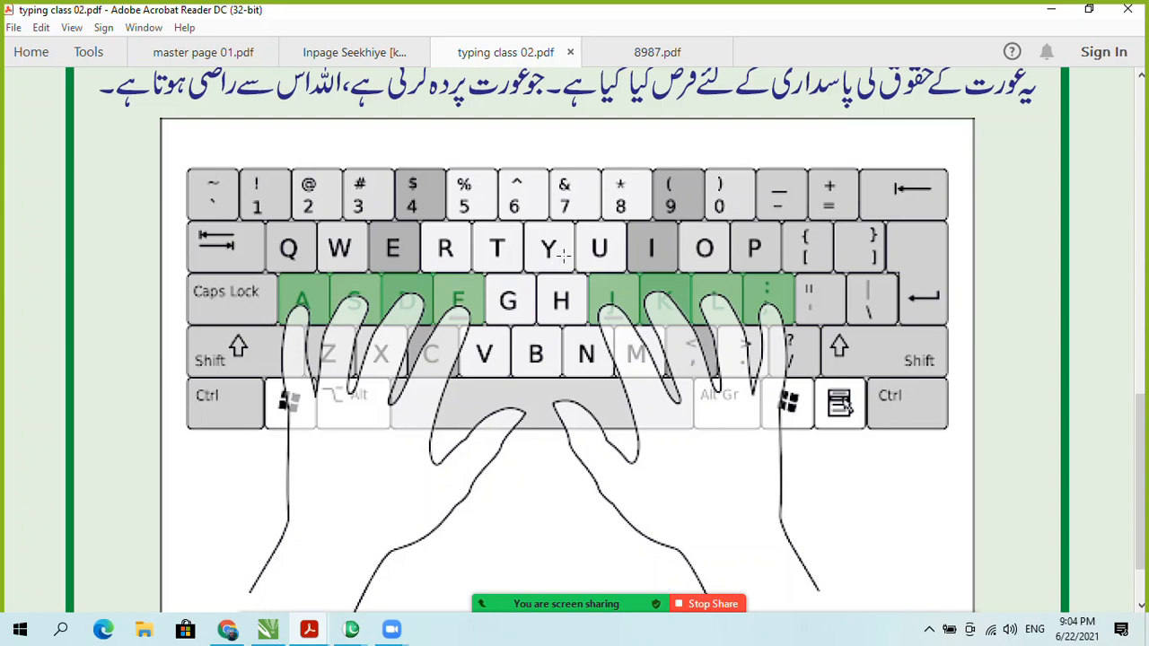
scroll(564, 279, up, 1)
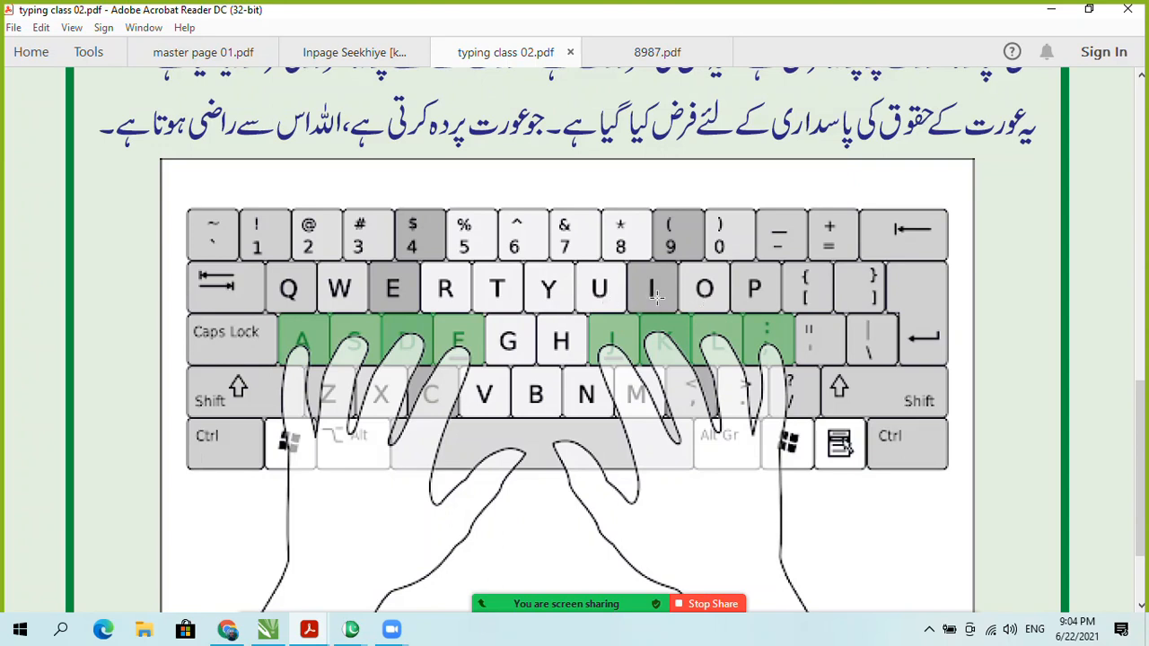
scroll(656, 296, up, 5)
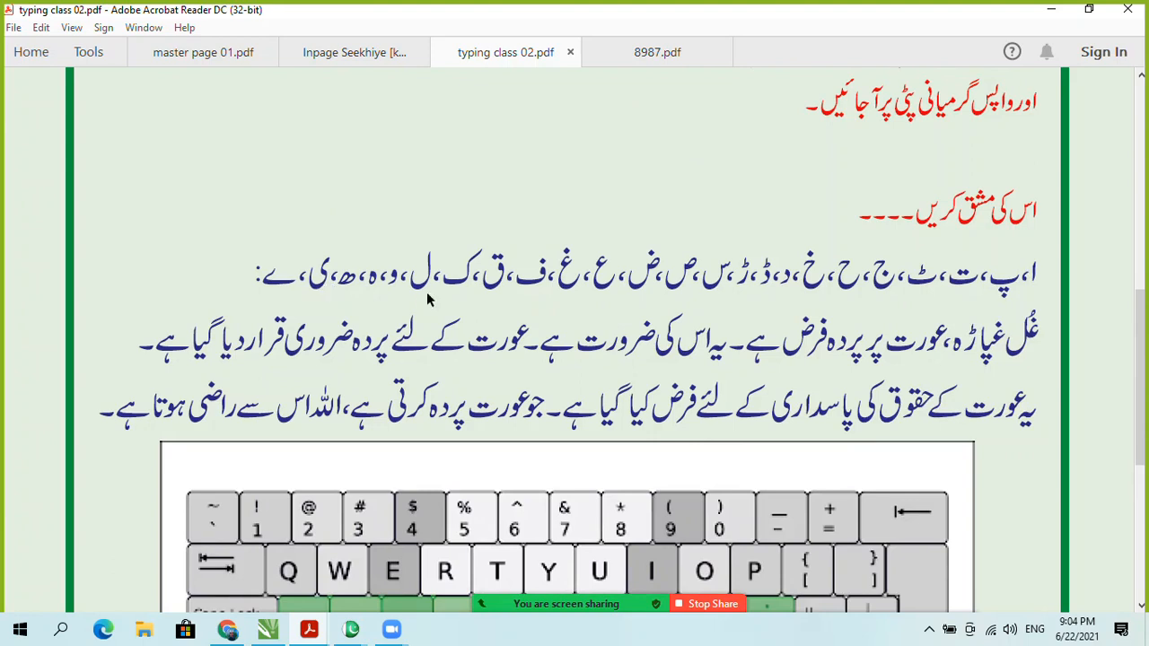
scroll(567, 329, down, 4)
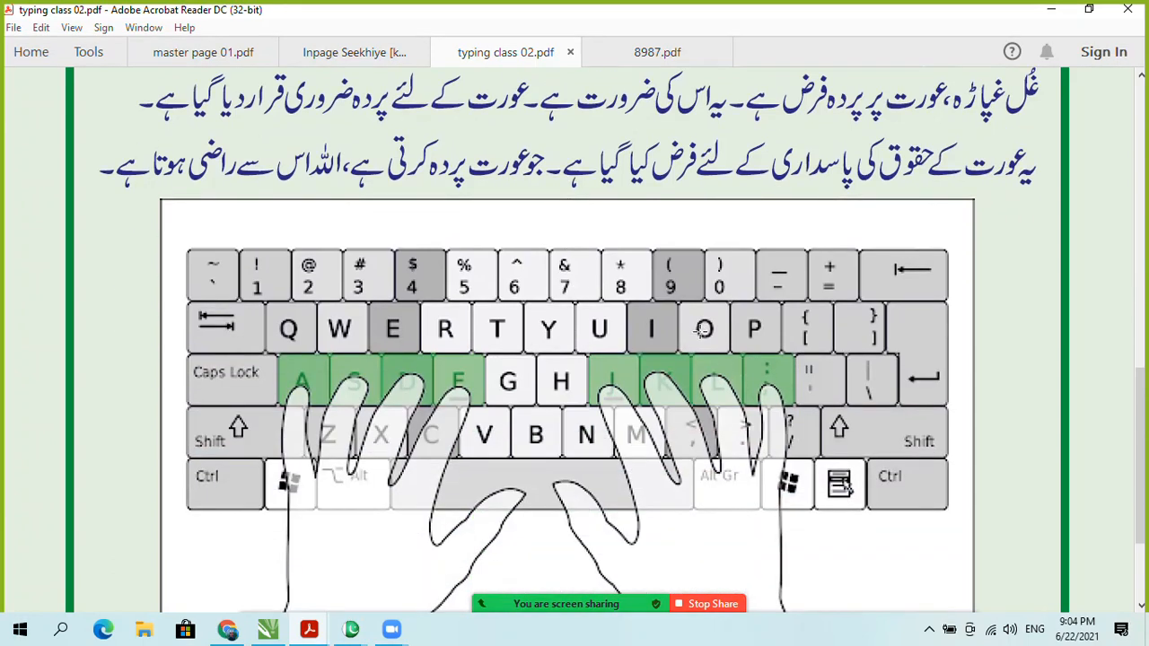
scroll(705, 337, up, 1)
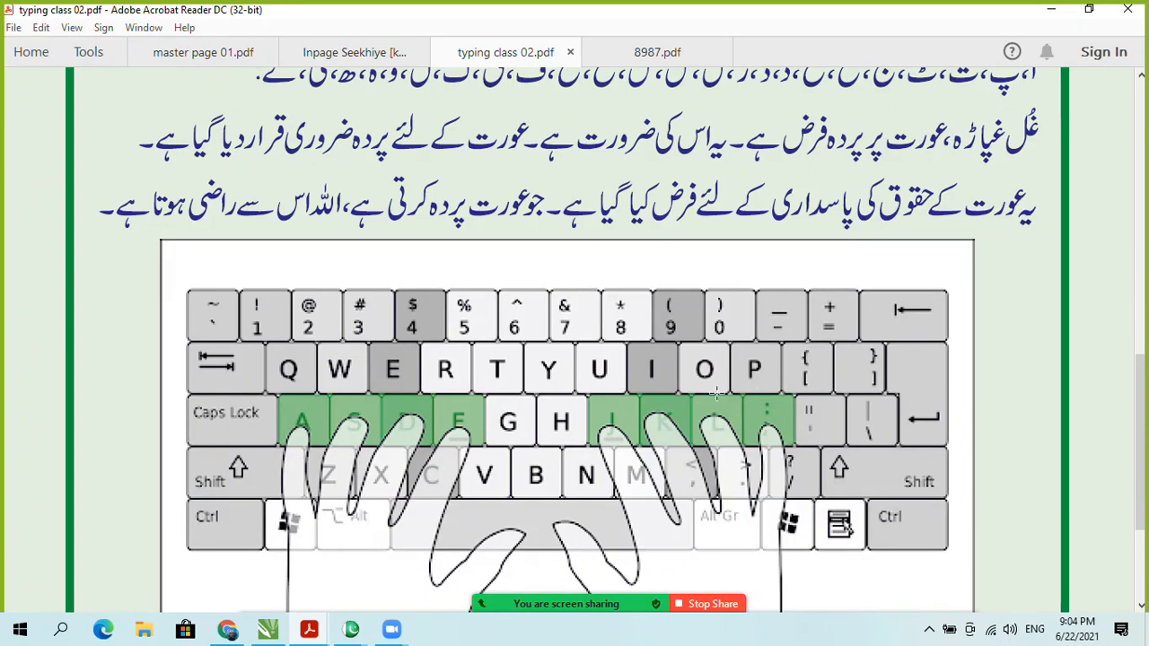
scroll(754, 369, up, 2)
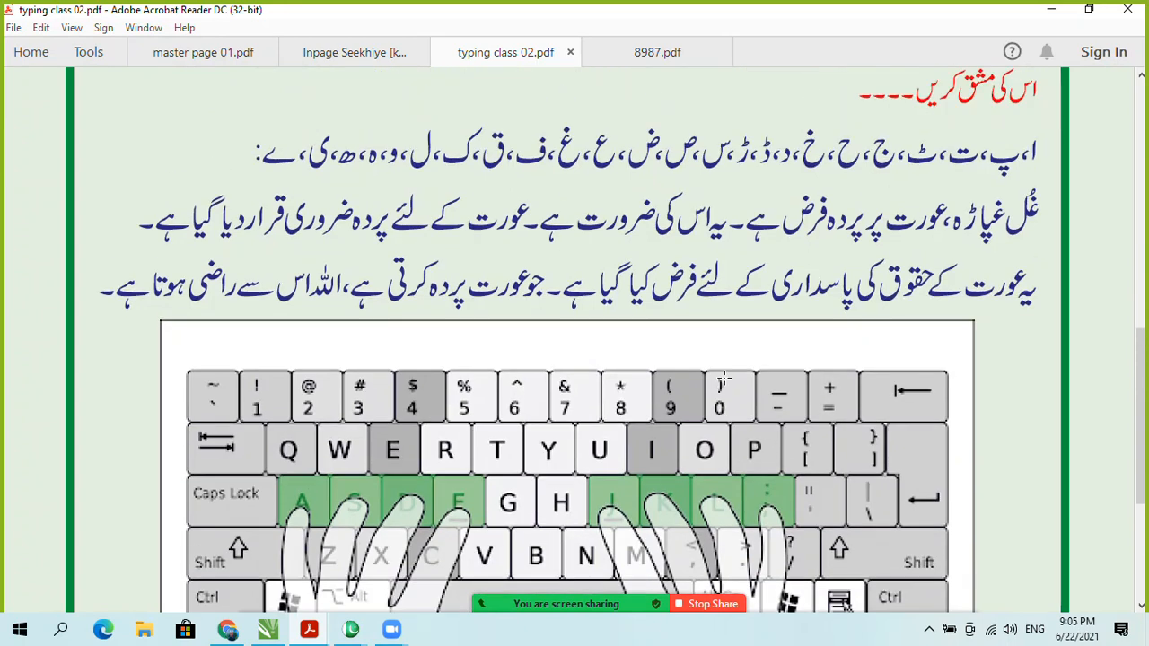
scroll(727, 372, down, 1)
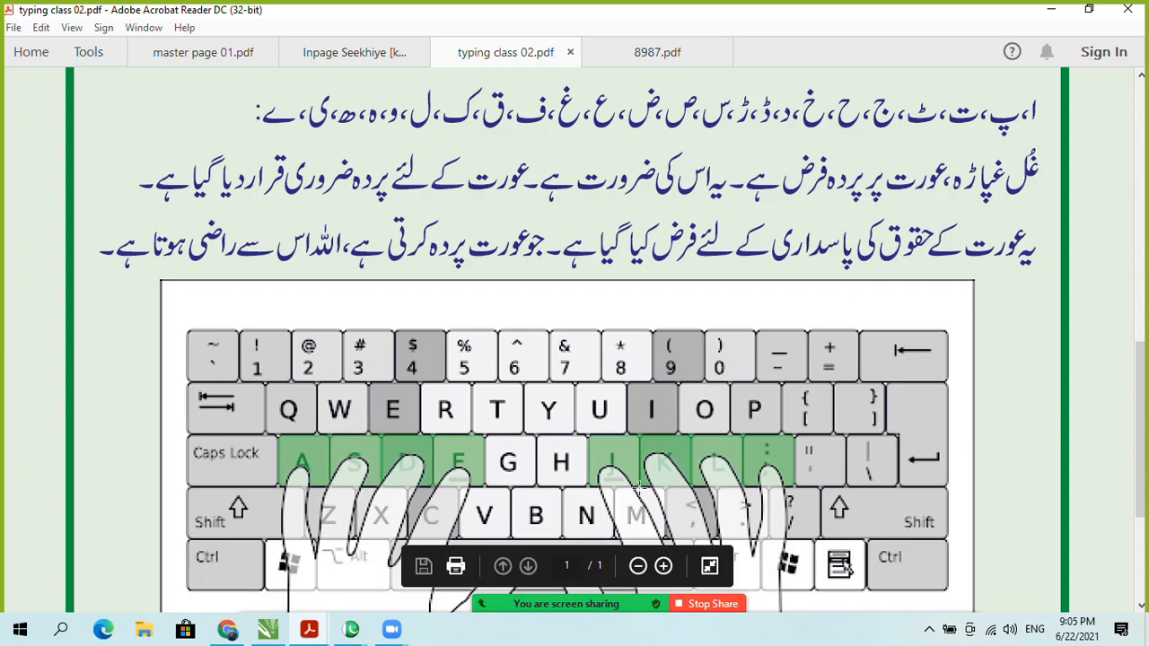
scroll(639, 486, up, 10)
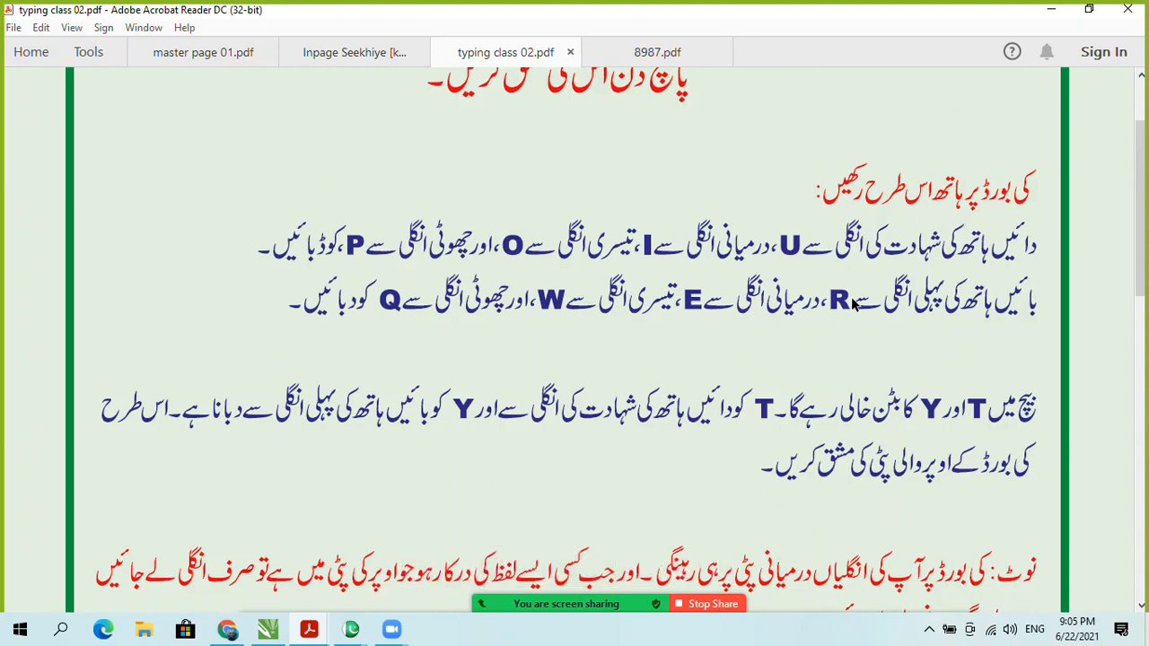
scroll(853, 305, down, 15)
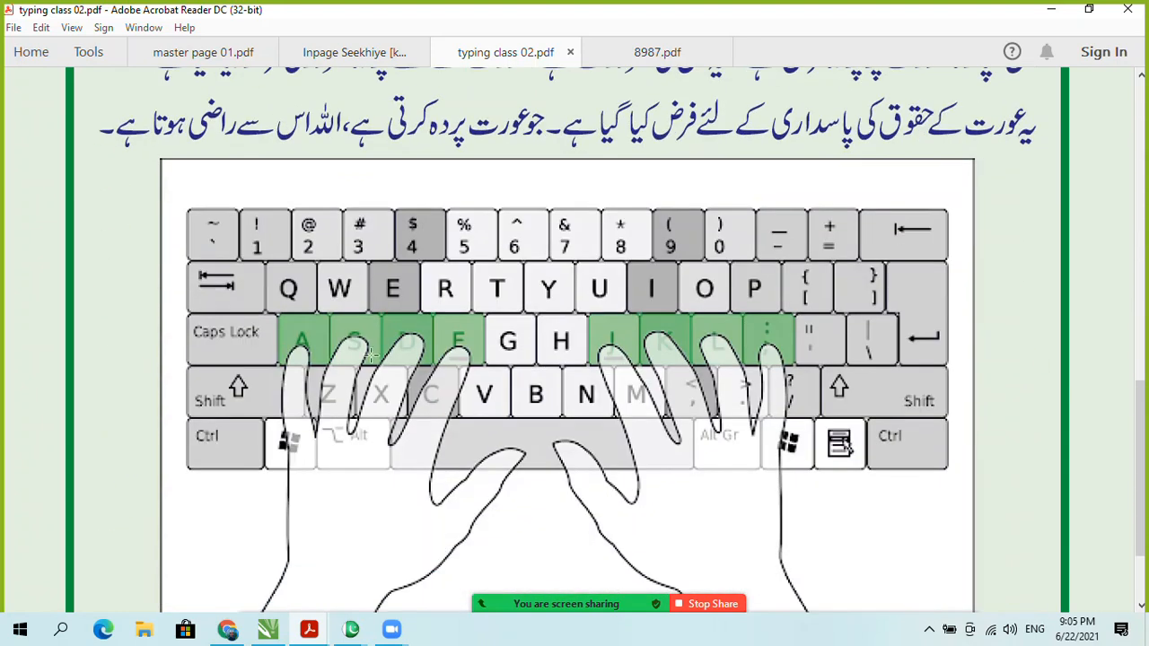
drag(283, 354, 783, 284)
scroll(1001, 356, up, 7)
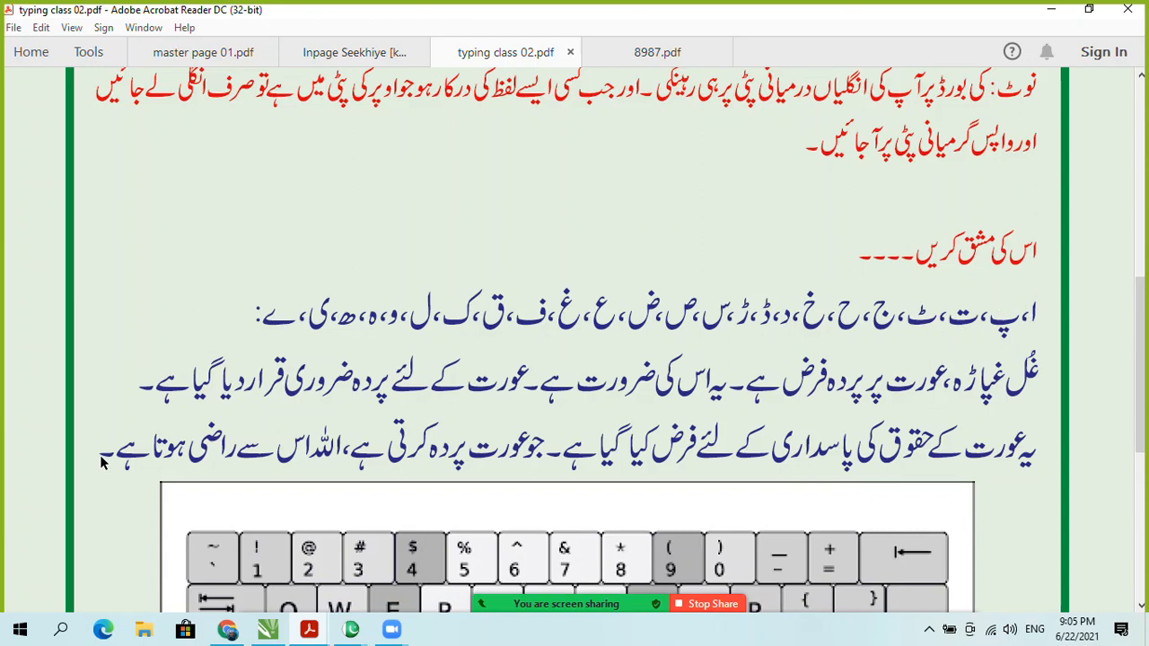
scroll(127, 466, down, 3)
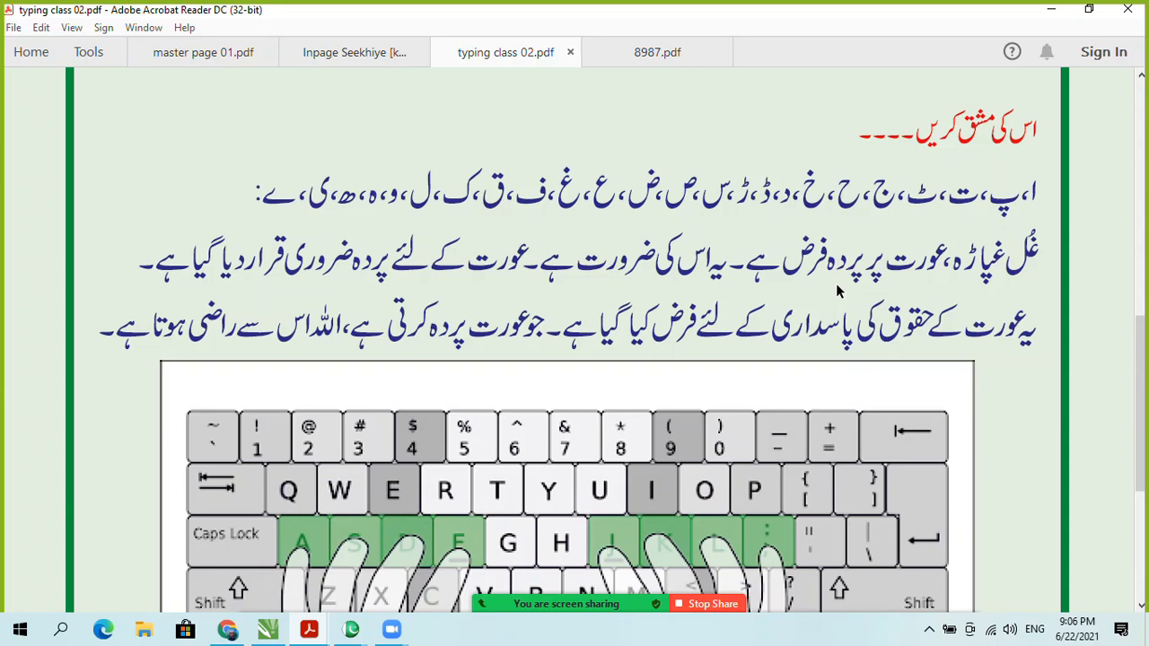
Step: Scroll through the typing lesson PDF, then switch to the class group's WhatsApp Web chat
scroll(648, 350, up, 10)
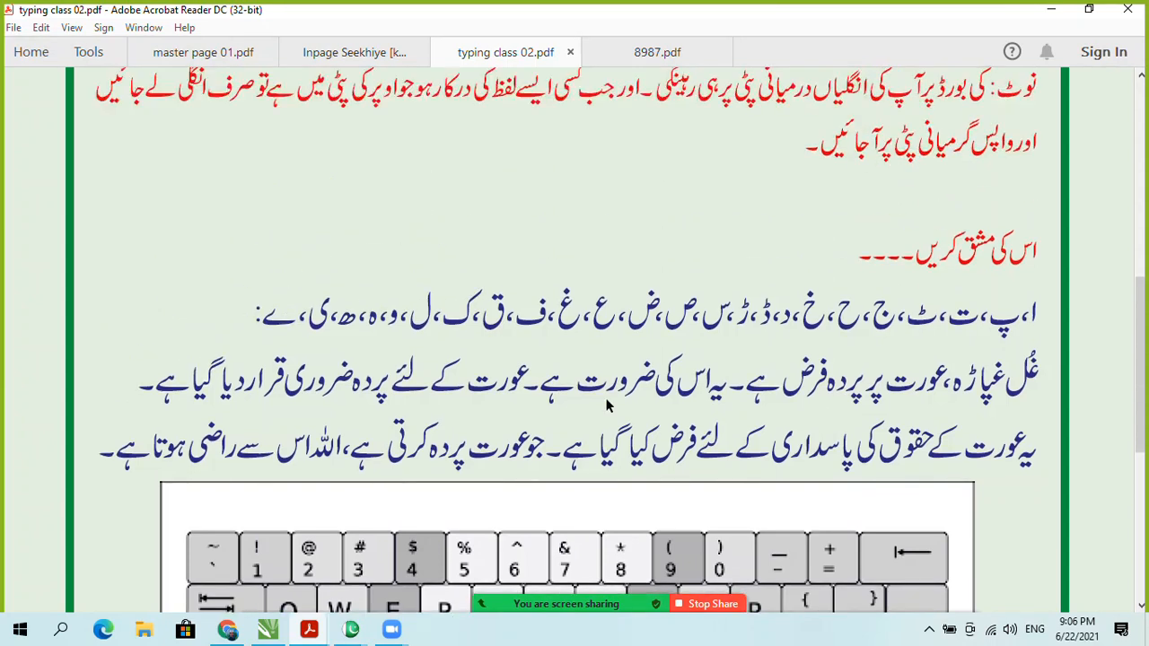
scroll(538, 449, down, 10)
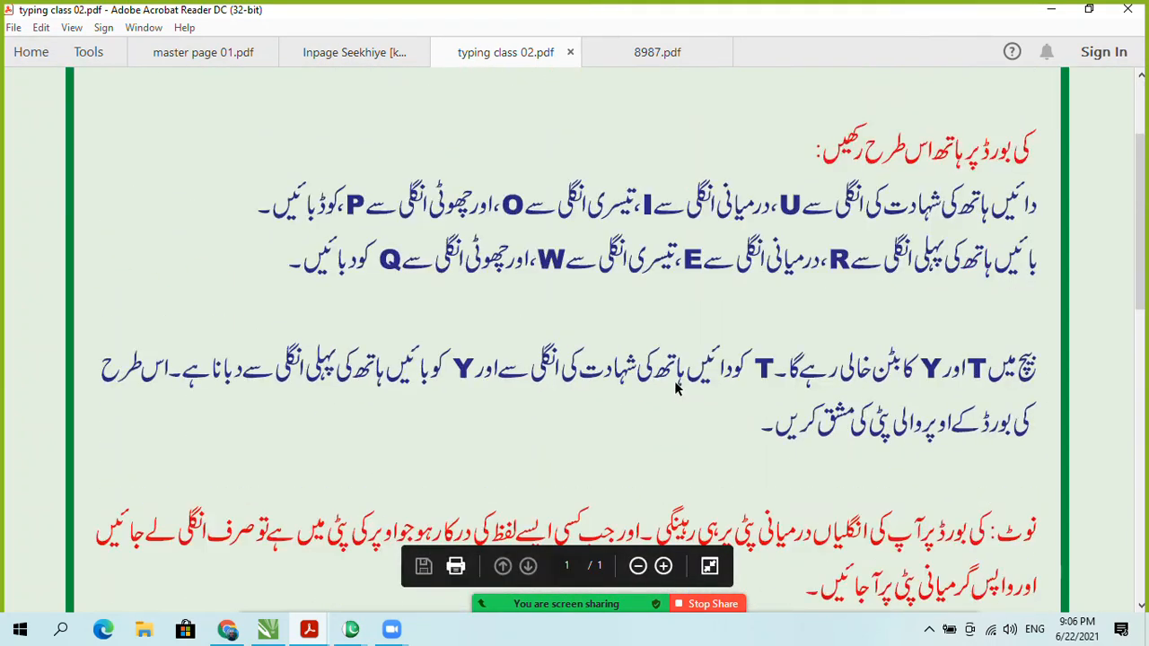
scroll(406, 475, down, 2)
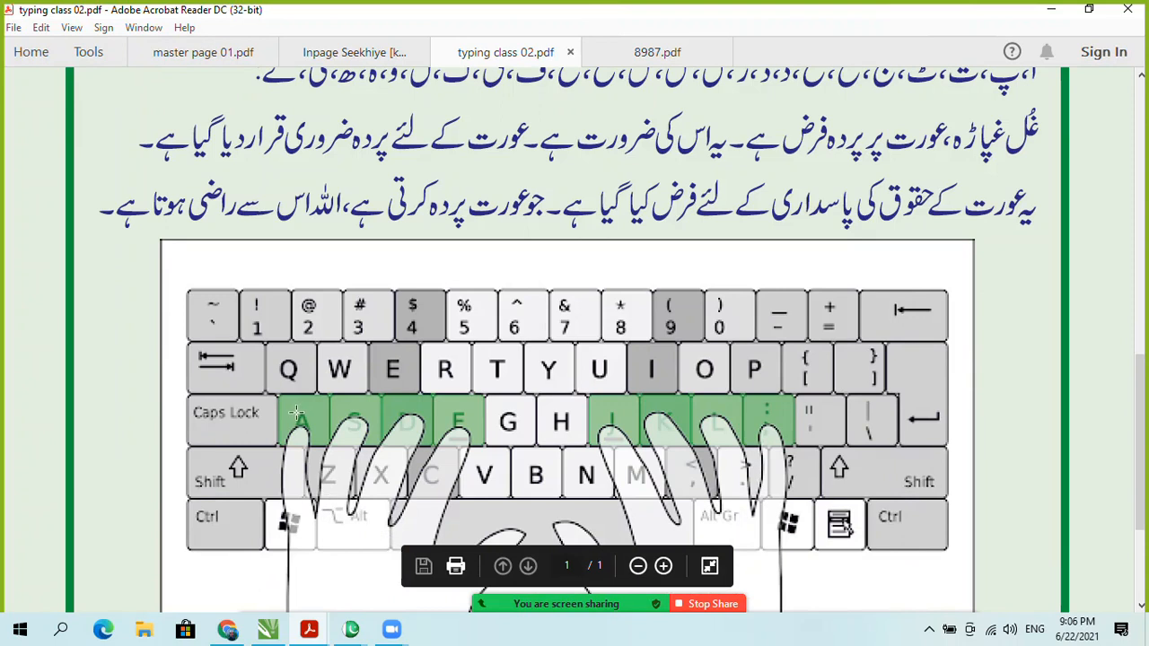
scroll(754, 400, up, 6)
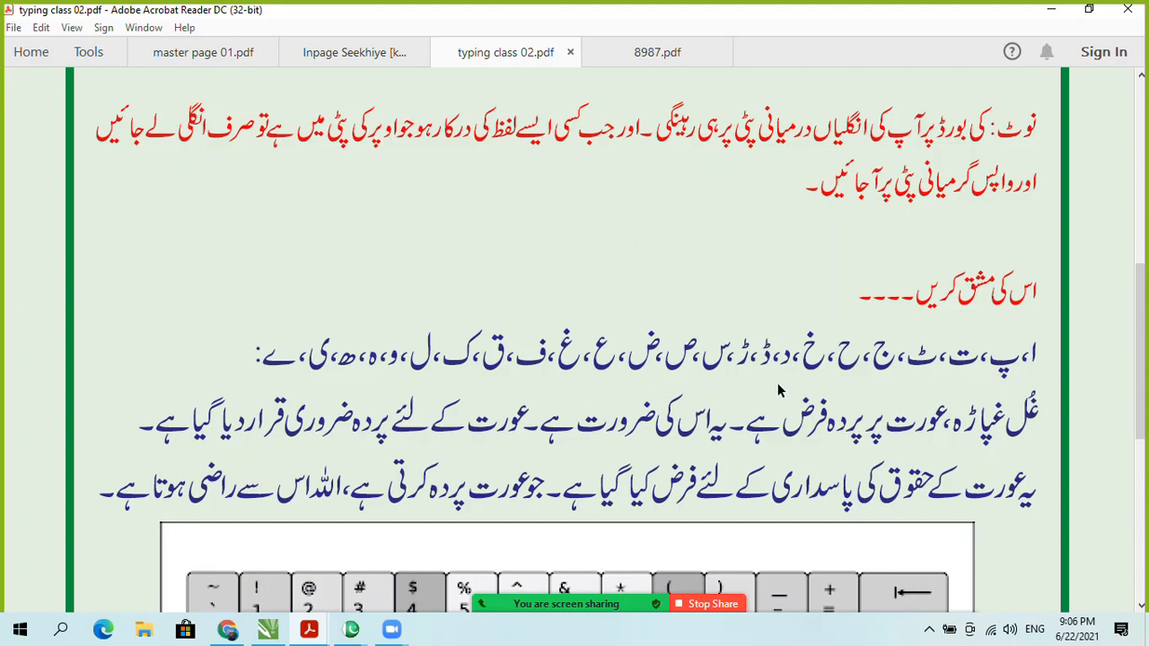
scroll(779, 391, down, 1)
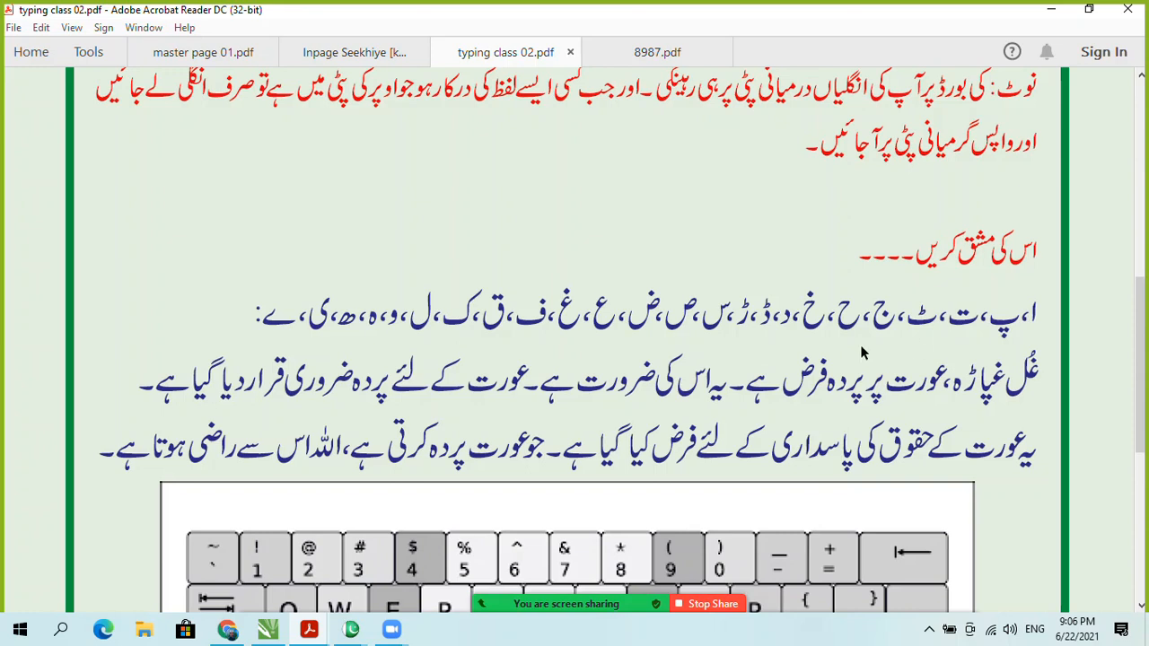
scroll(592, 409, down, 10)
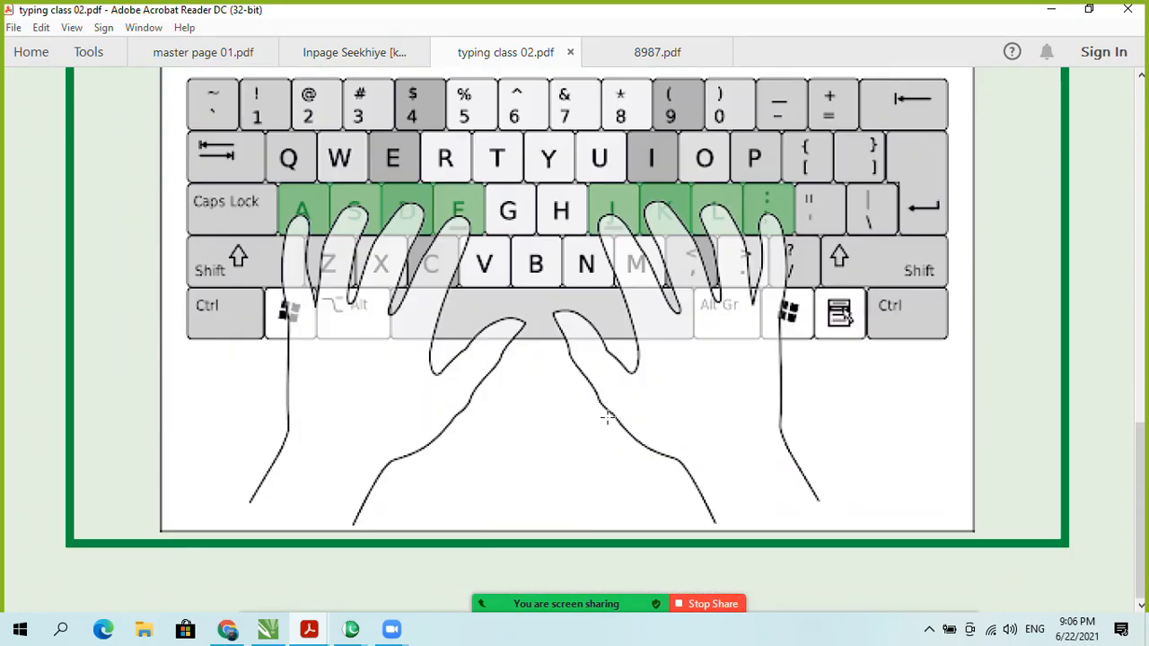
scroll(606, 416, up, 3)
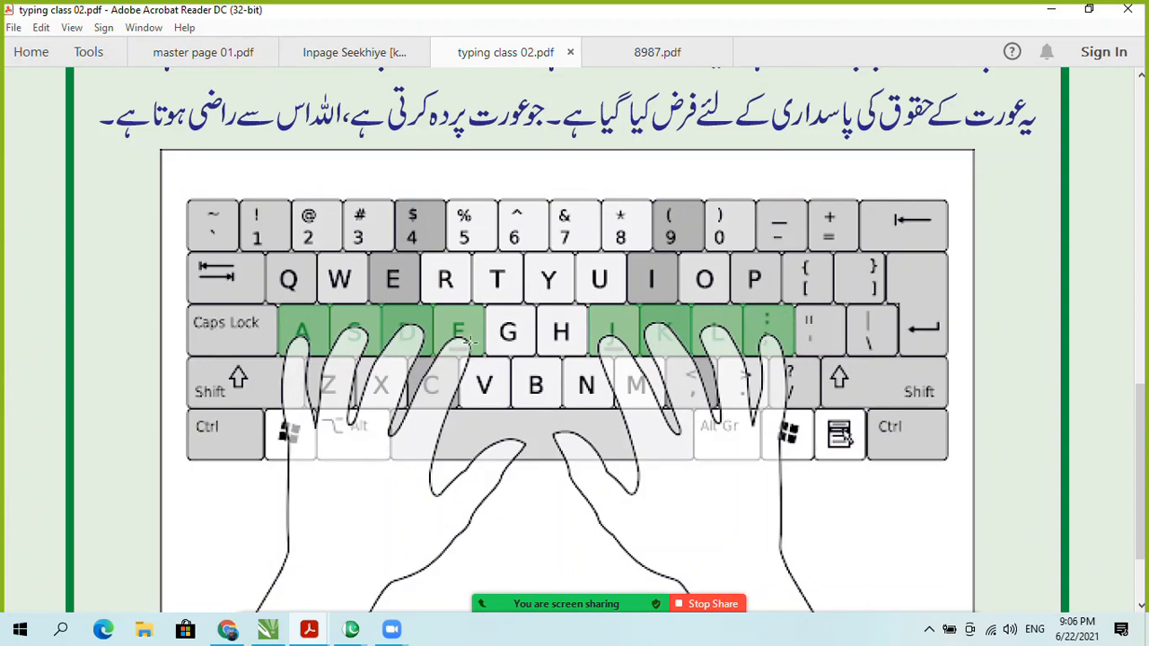
scroll(518, 341, up, 5)
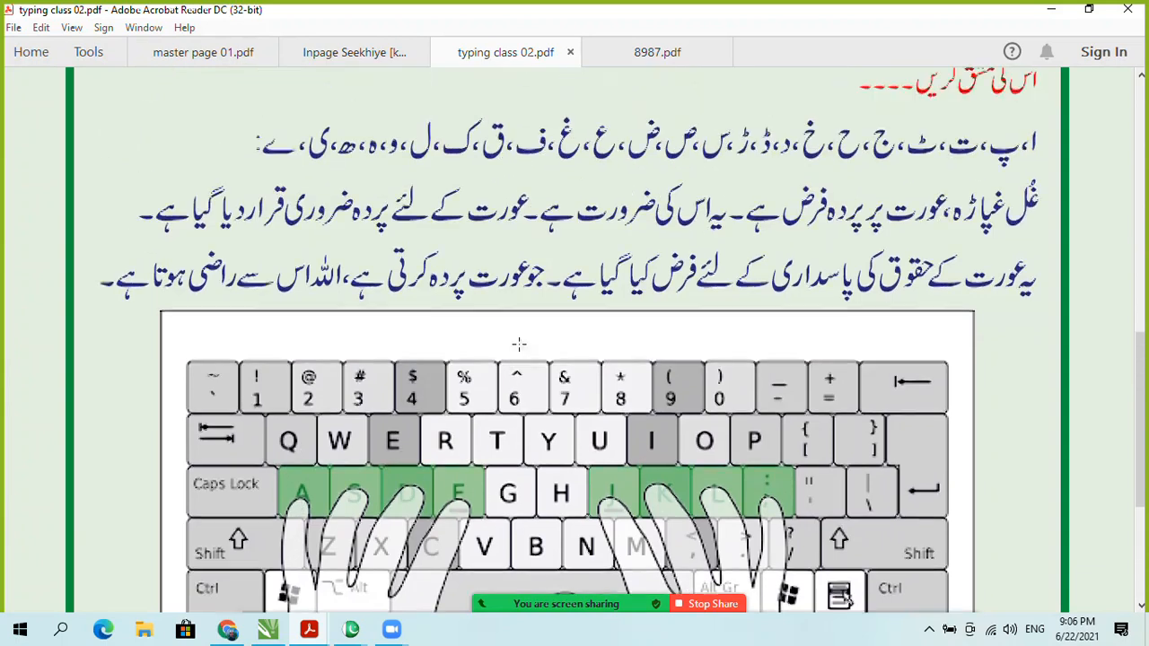
scroll(691, 310, down, 2)
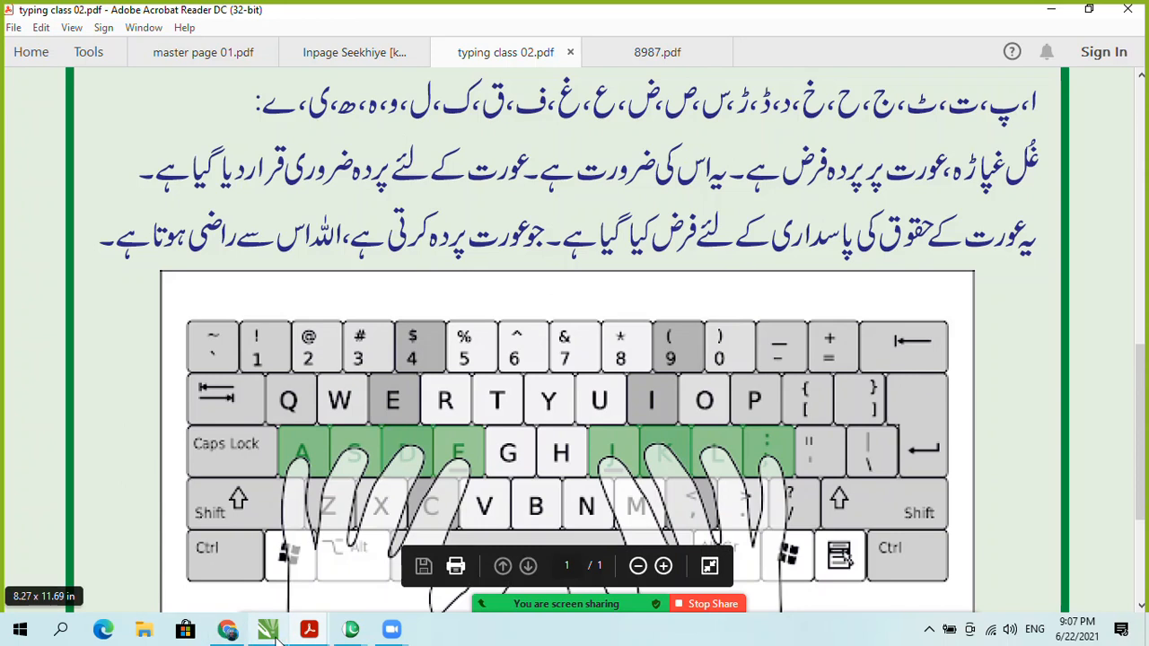
click(306, 633)
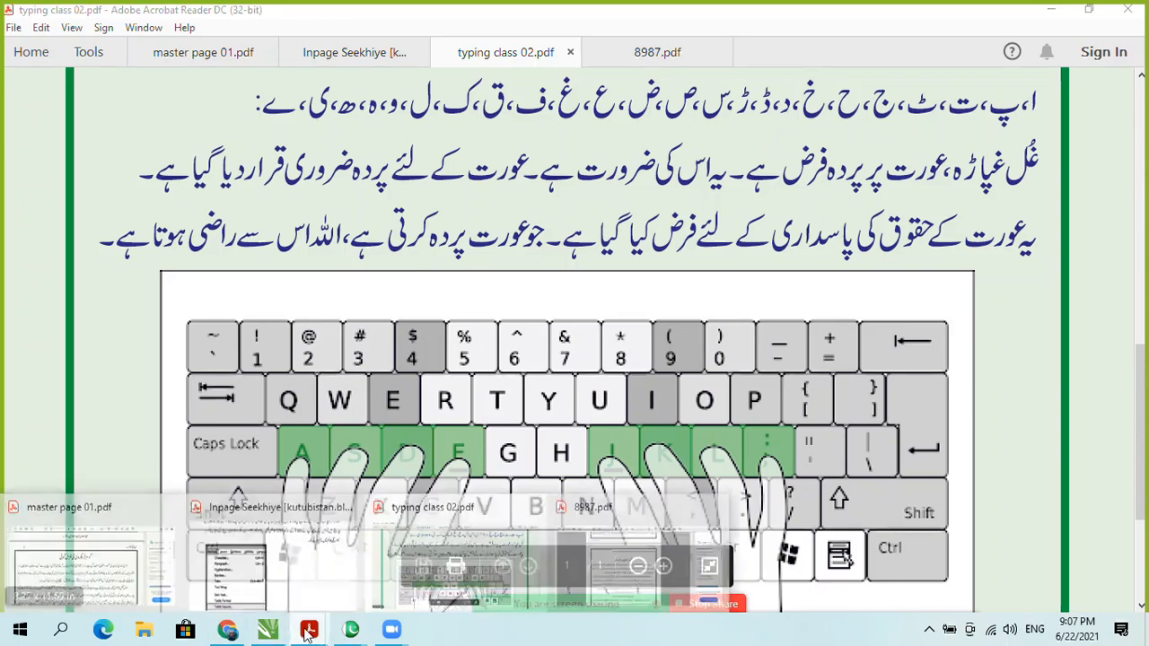
click(228, 631)
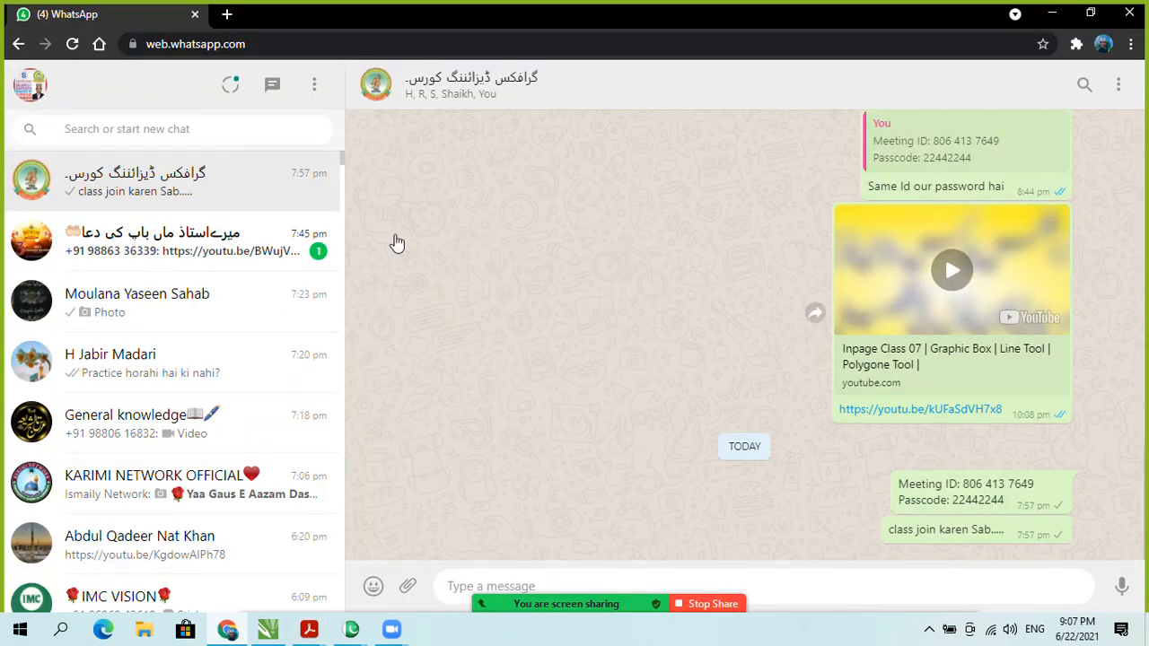
scroll(788, 303, up, 10)
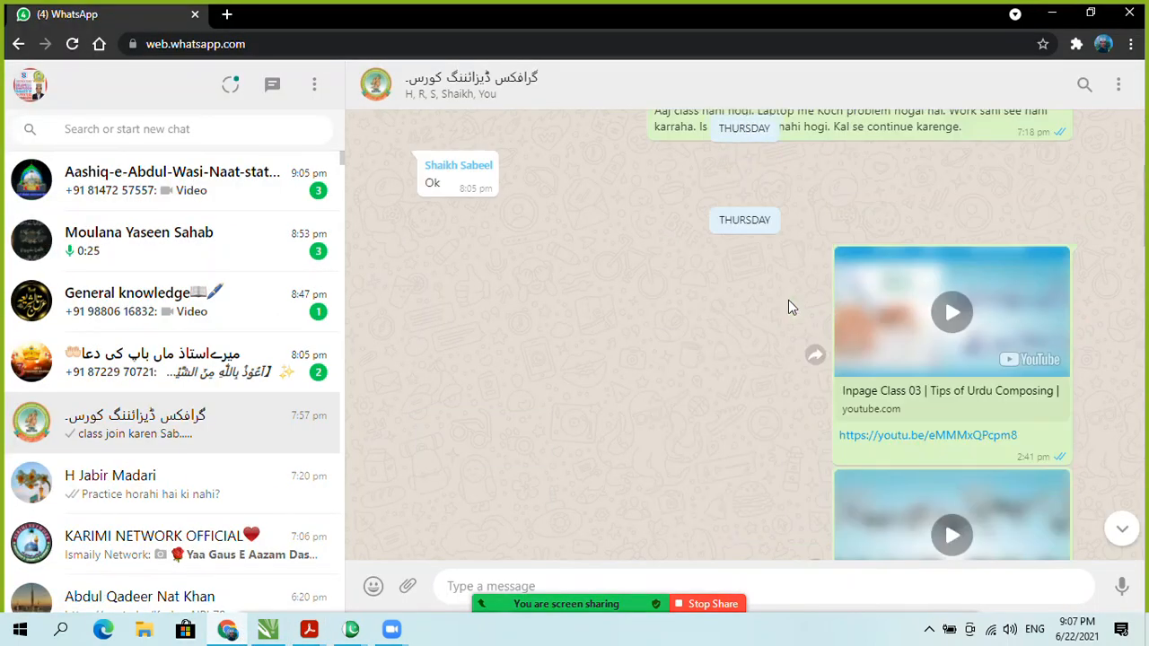
scroll(879, 318, up, 5)
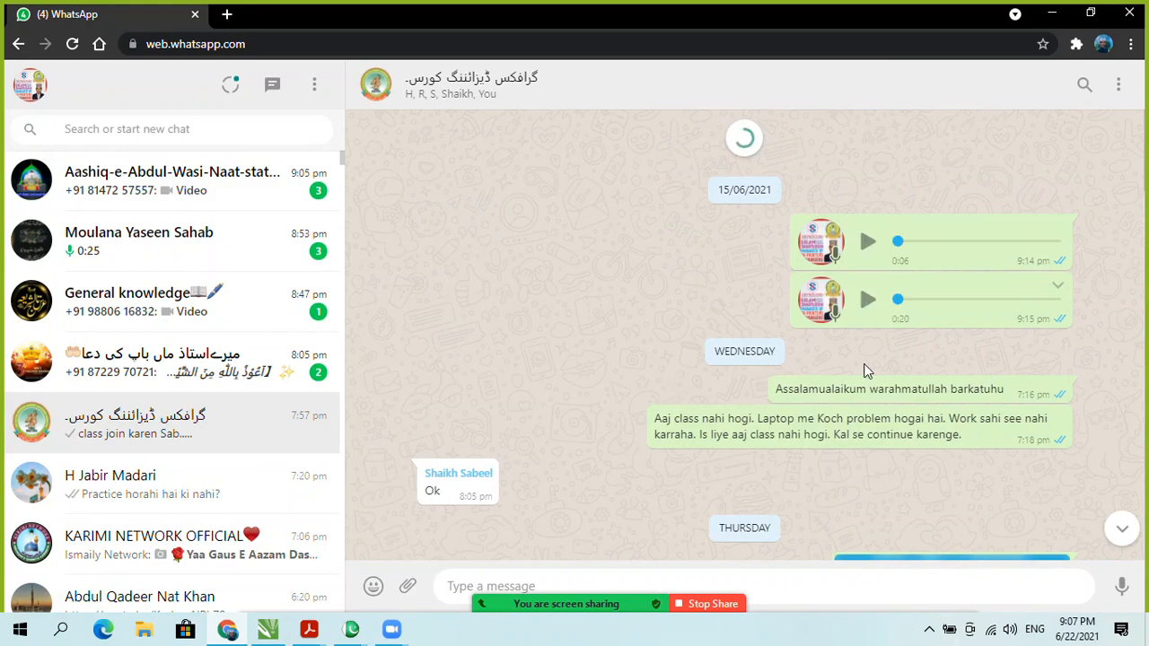
scroll(866, 370, up, 5)
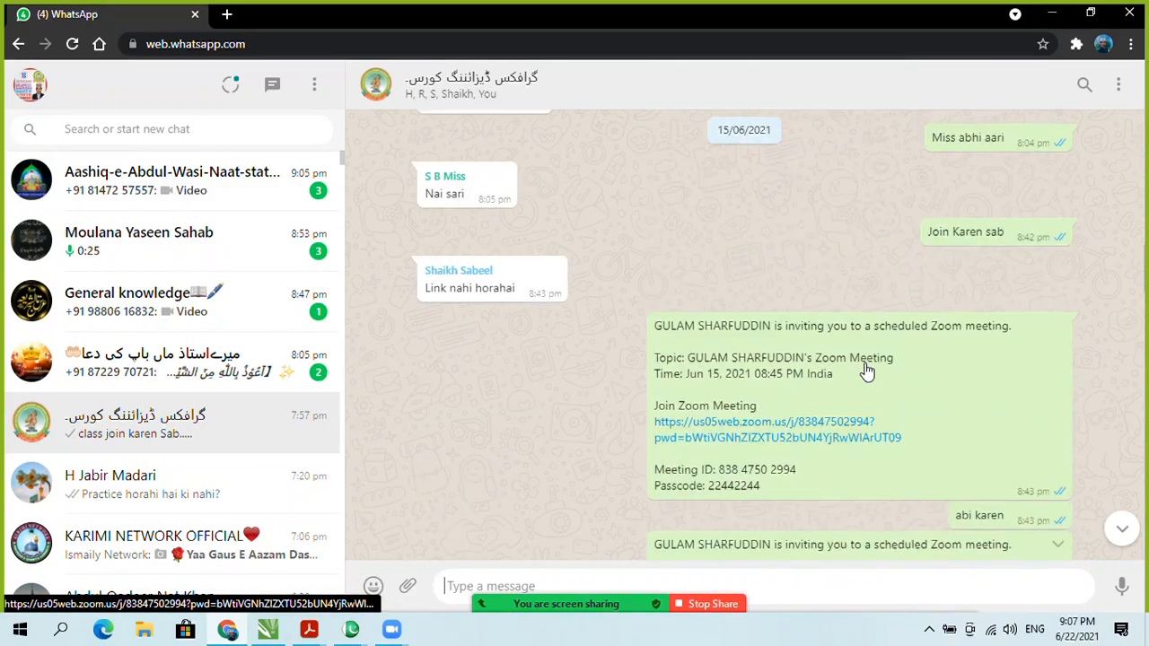
scroll(866, 370, up, 10)
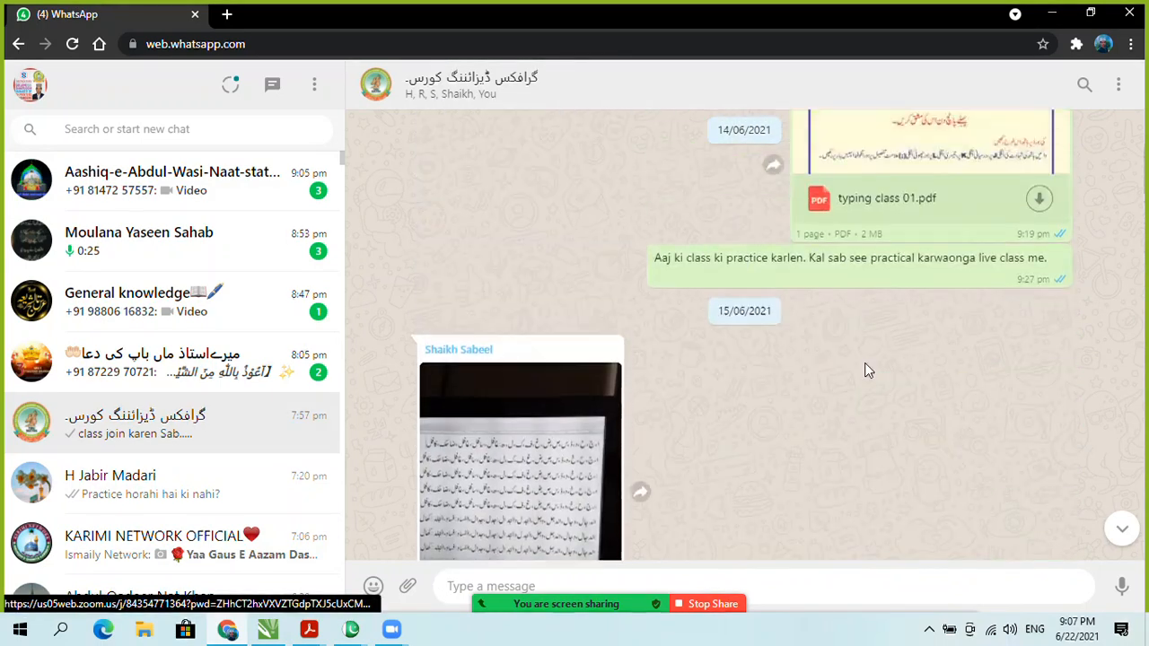
scroll(866, 366, up, 10)
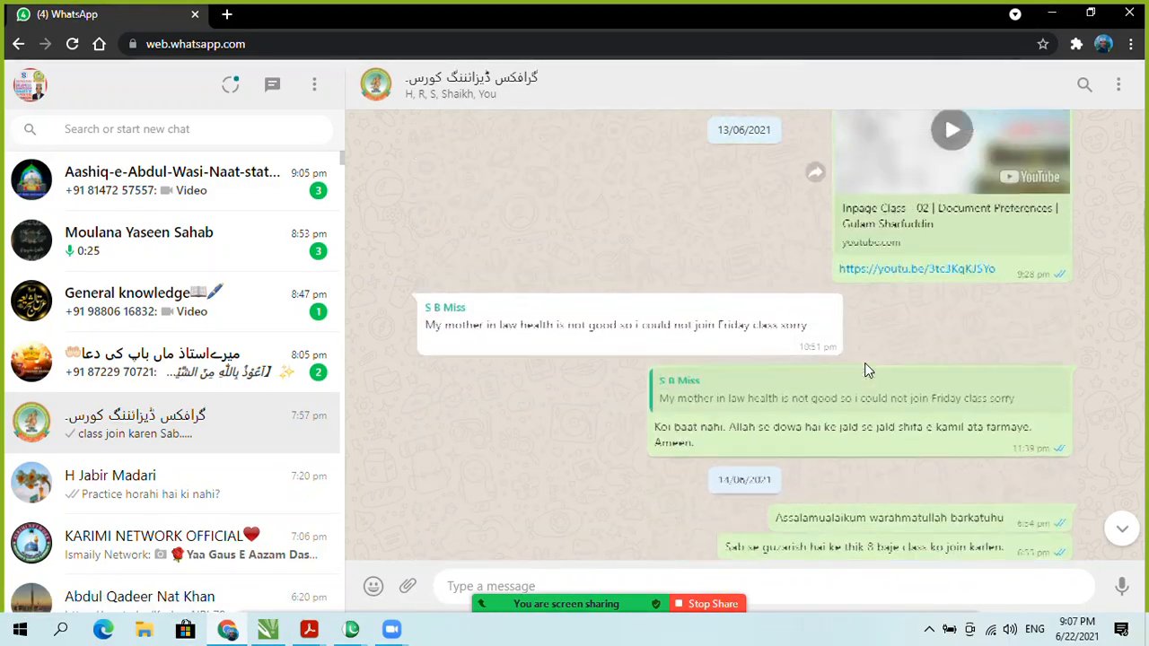
scroll(866, 366, up, 10)
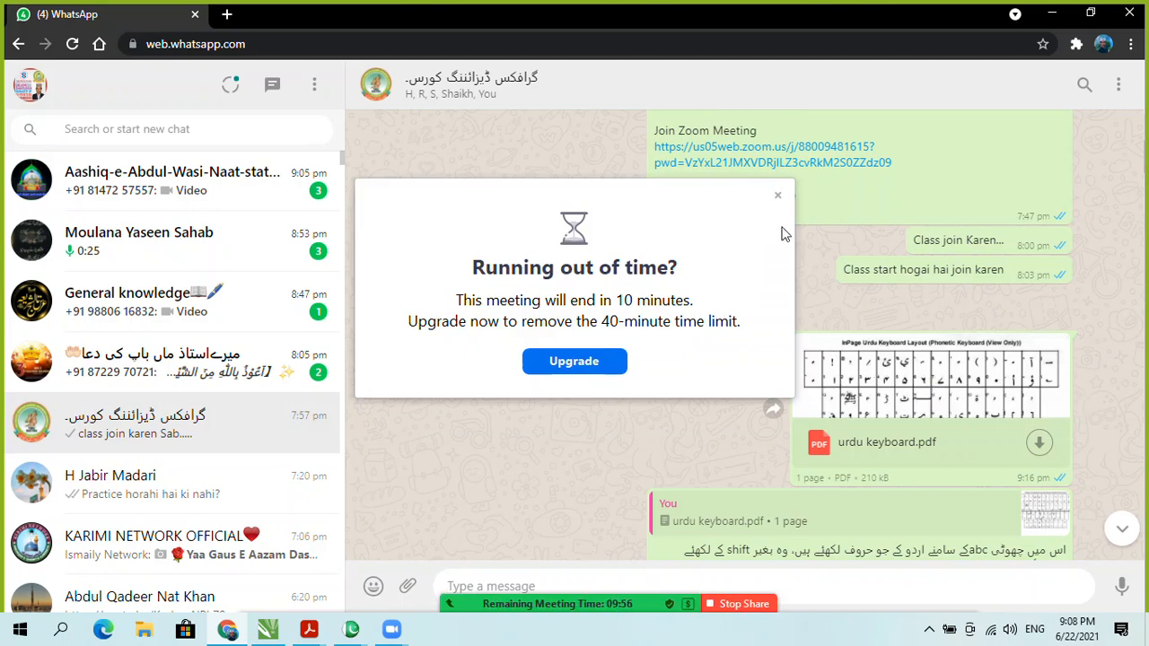
Step: Close the Zoom 'Running out of time?' notice and scroll through the group chat
click(778, 197)
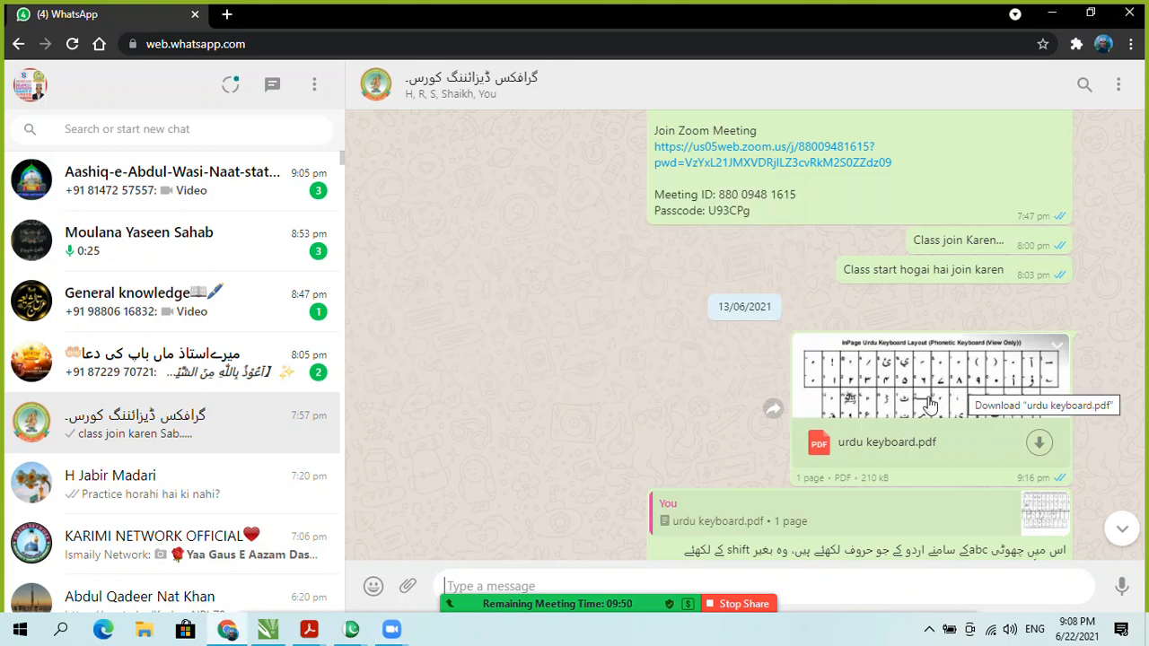
scroll(985, 363, down, 1)
scroll(987, 358, down, 3)
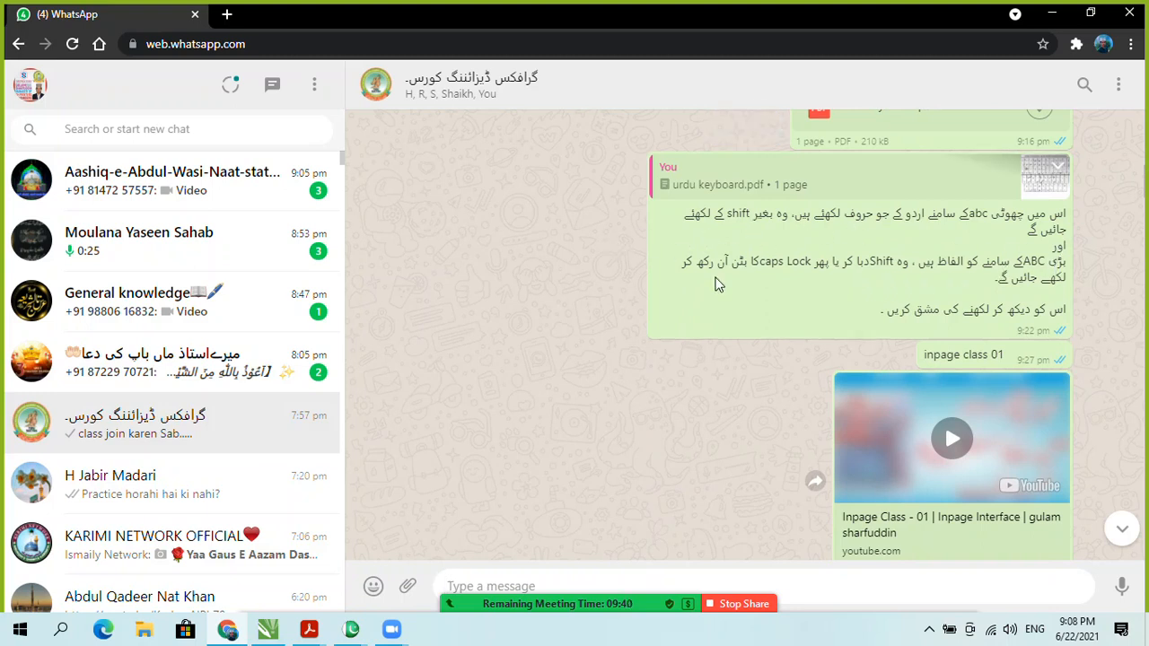
scroll(915, 286, up, 10)
scroll(872, 378, up, 1)
scroll(892, 477, down, 5)
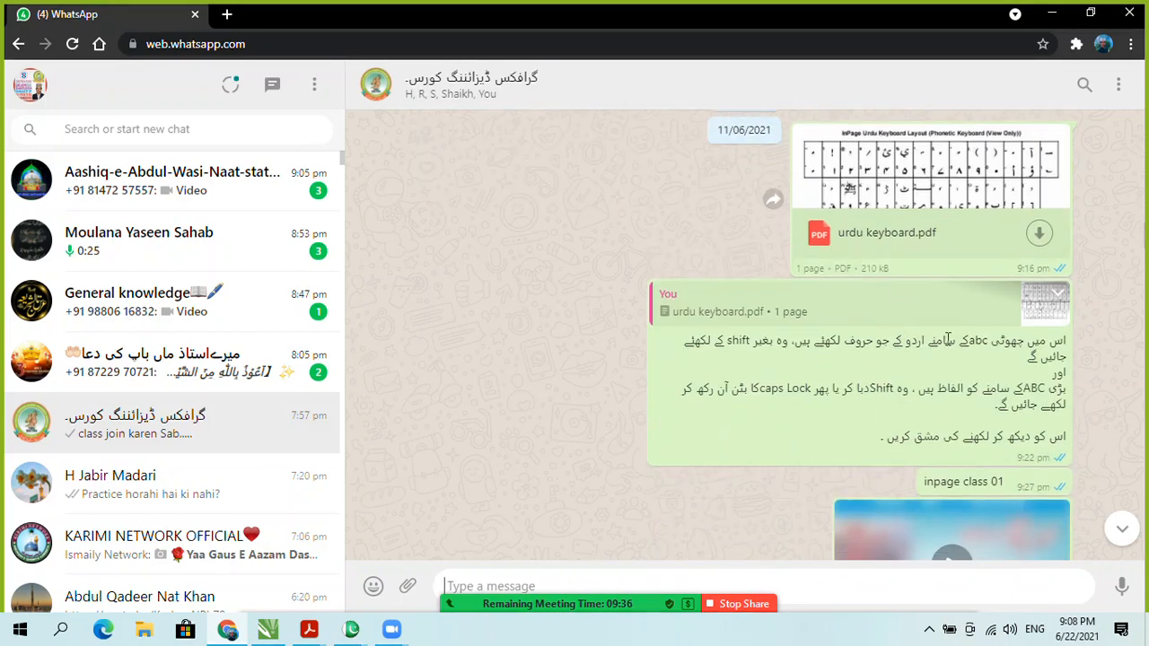
scroll(933, 179, down, 2)
scroll(925, 131, up, 1)
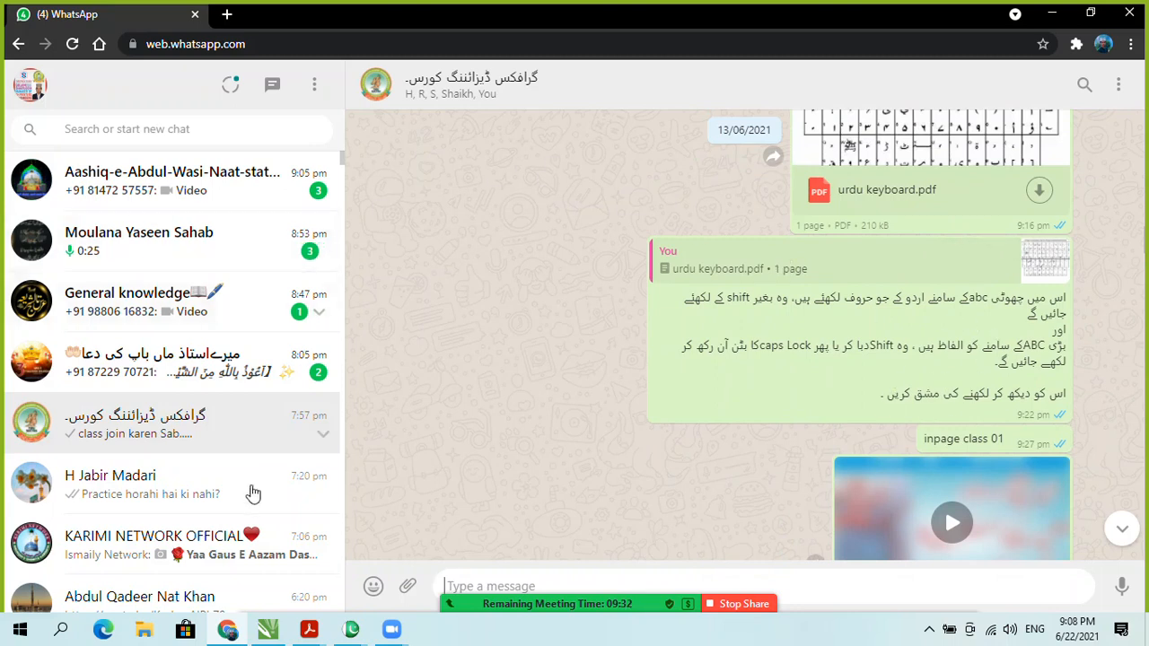
Step: Return to typing class 02.pdf from the Acrobat taskbar previews
mouse_move(351, 629)
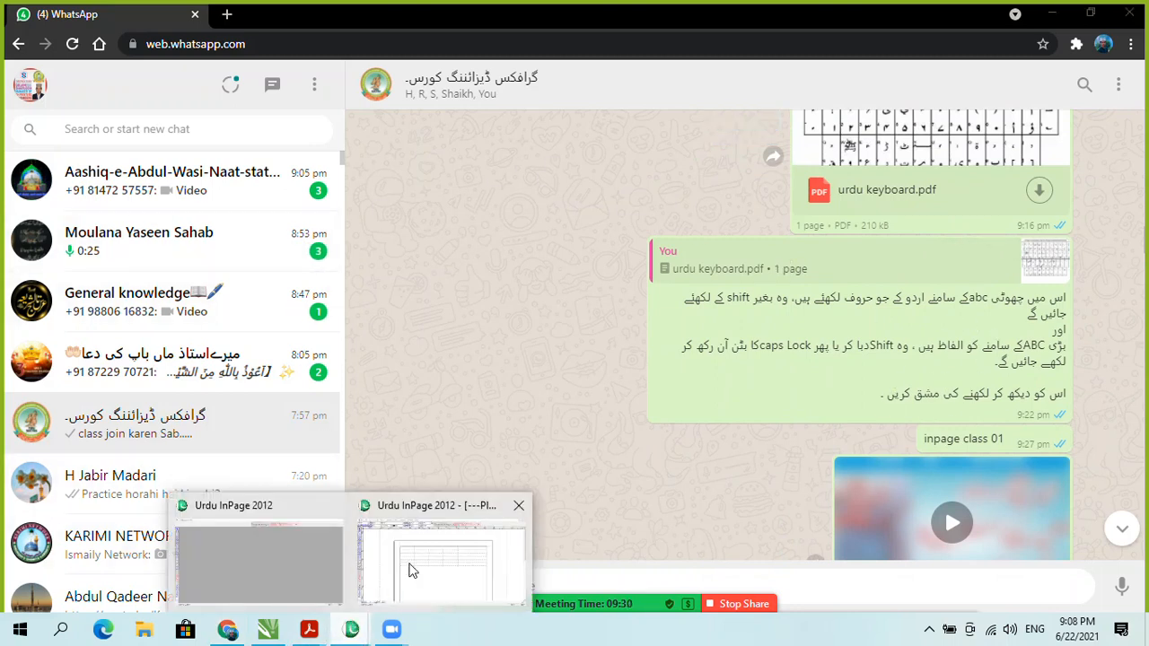
mouse_move(313, 631)
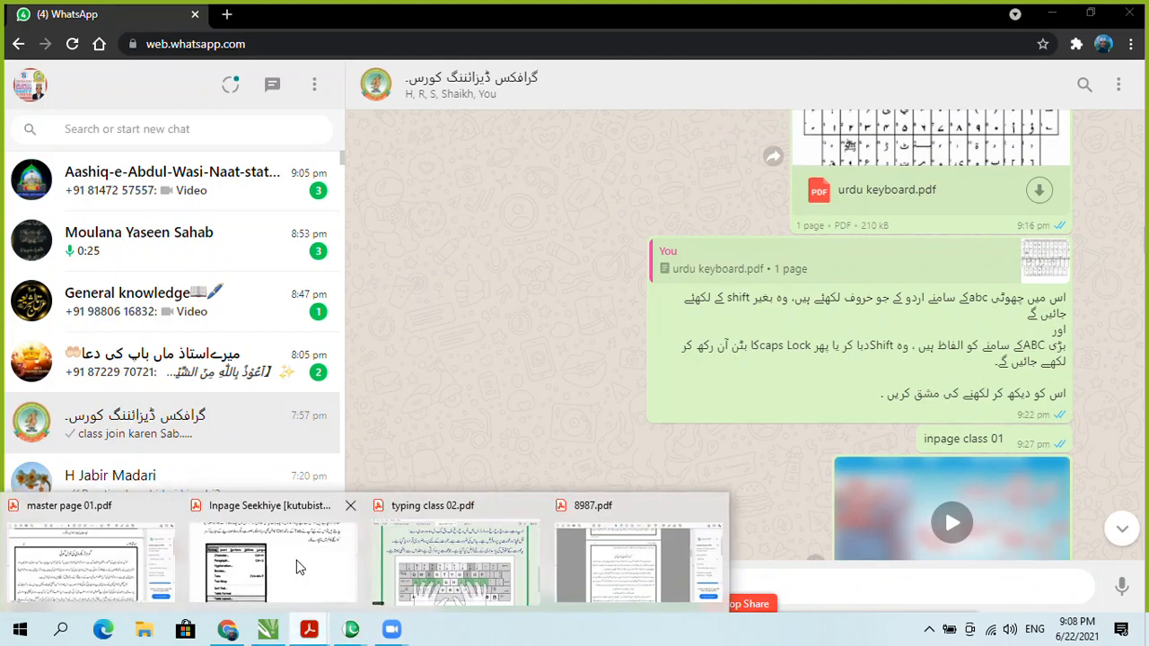
click(453, 561)
scroll(756, 316, up, 2)
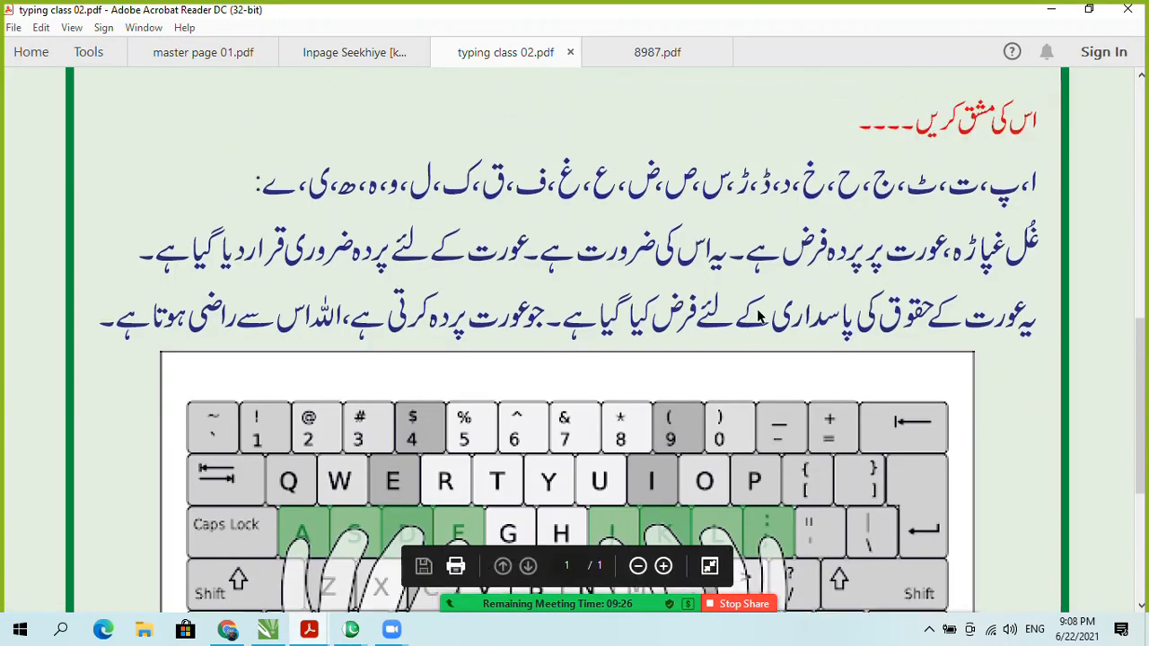